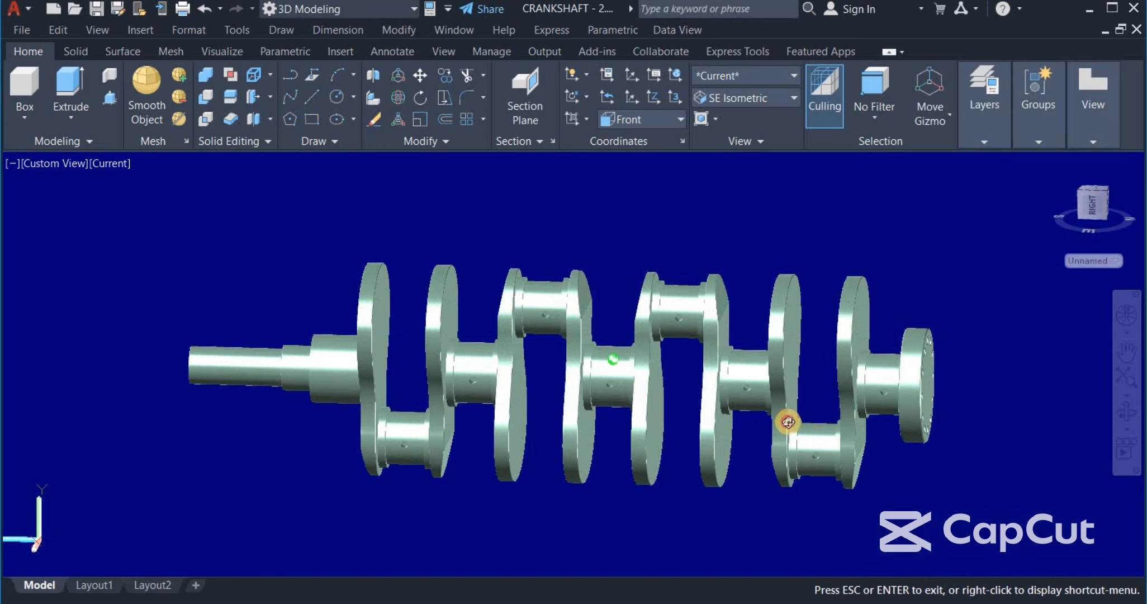
- Examine the finished crankshaft model and its dimensioned web profile from several angles
{"action": "left_click_drag", "start_coordinate": [788, 422], "coordinate": [783, 444]}
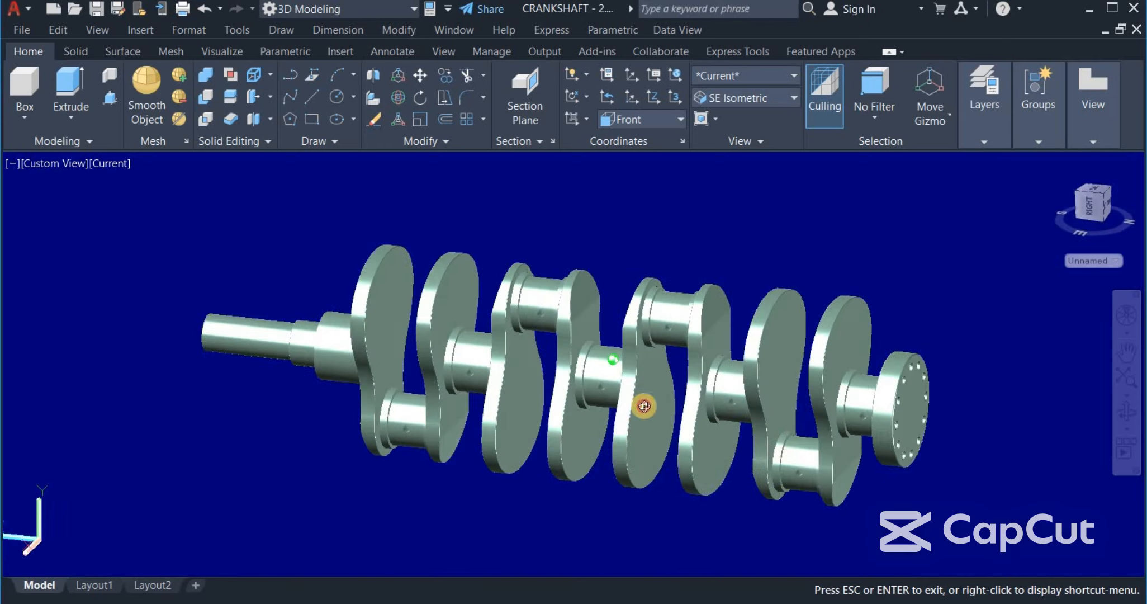
{"action": "scroll", "coordinate": [615, 400], "scroll_direction": "up", "scroll_amount": 3}
{"action": "left_click_drag", "start_coordinate": [603, 404], "coordinate": [587, 424]}
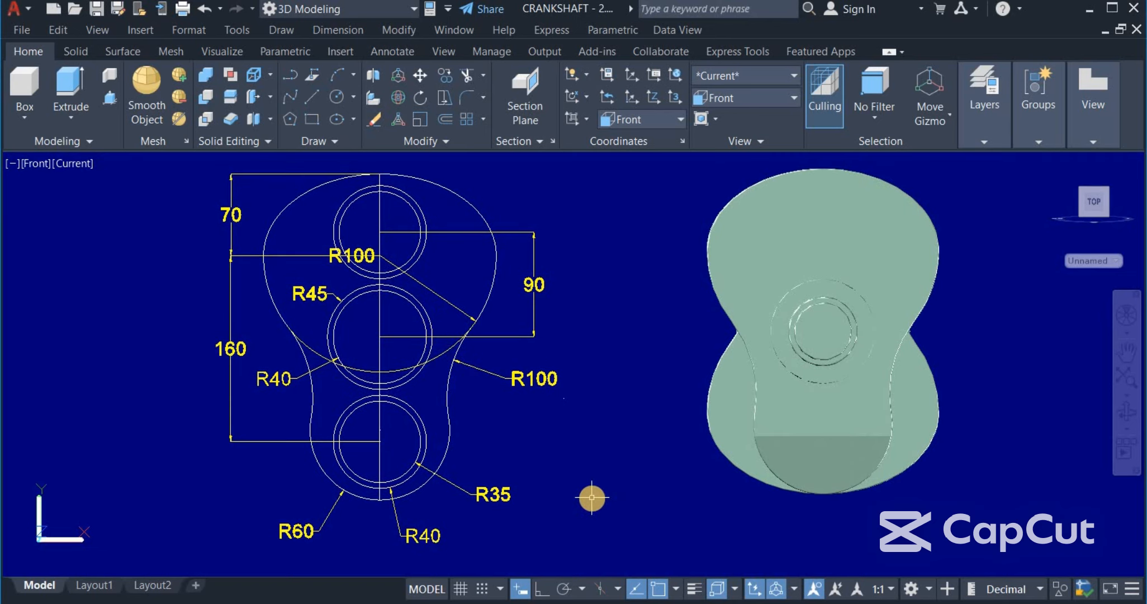
{"action": "left_click", "coordinate": [1124, 412]}
{"action": "left_click_drag", "start_coordinate": [1024, 481], "coordinate": [663, 415]}
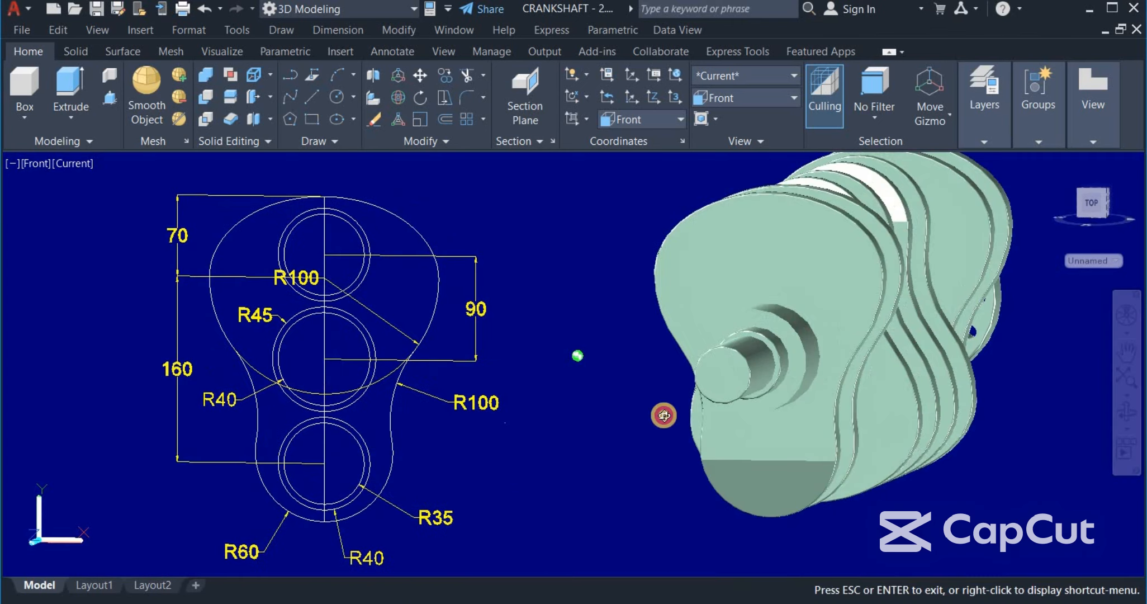
{"action": "scroll", "coordinate": [553, 386], "scroll_direction": "down", "scroll_amount": 5}
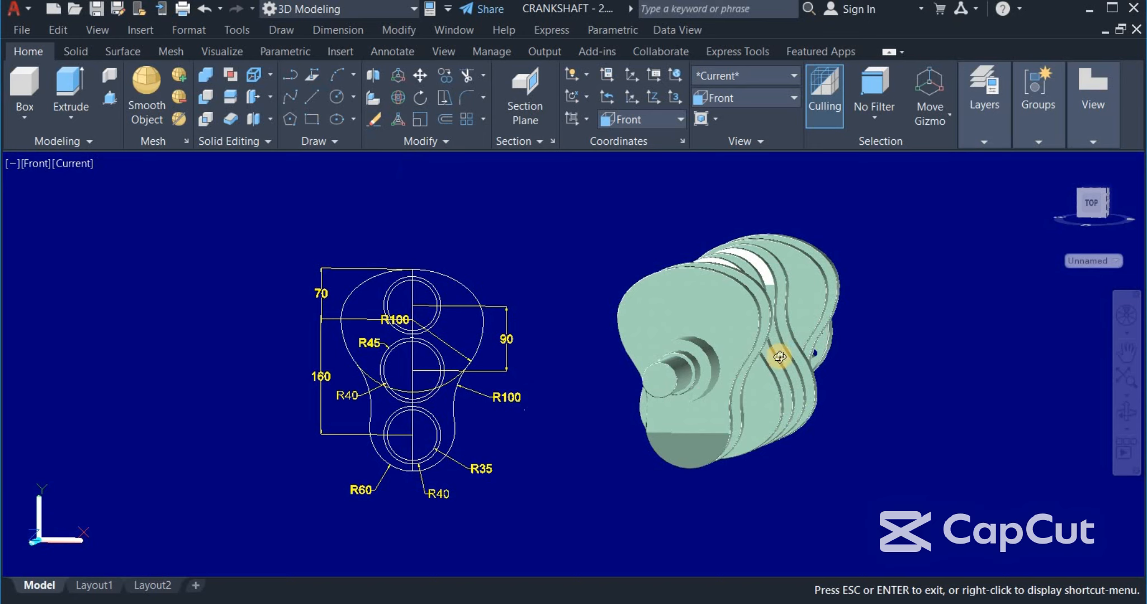
{"action": "mouse_move", "coordinate": [889, 402]}
{"action": "left_mouse_down"}
{"action": "mouse_move", "coordinate": [809, 414]}
{"action": "mouse_move", "coordinate": [792, 404]}
{"action": "mouse_move", "coordinate": [697, 450]}
{"action": "mouse_move", "coordinate": [719, 403]}
{"action": "left_mouse_up"}
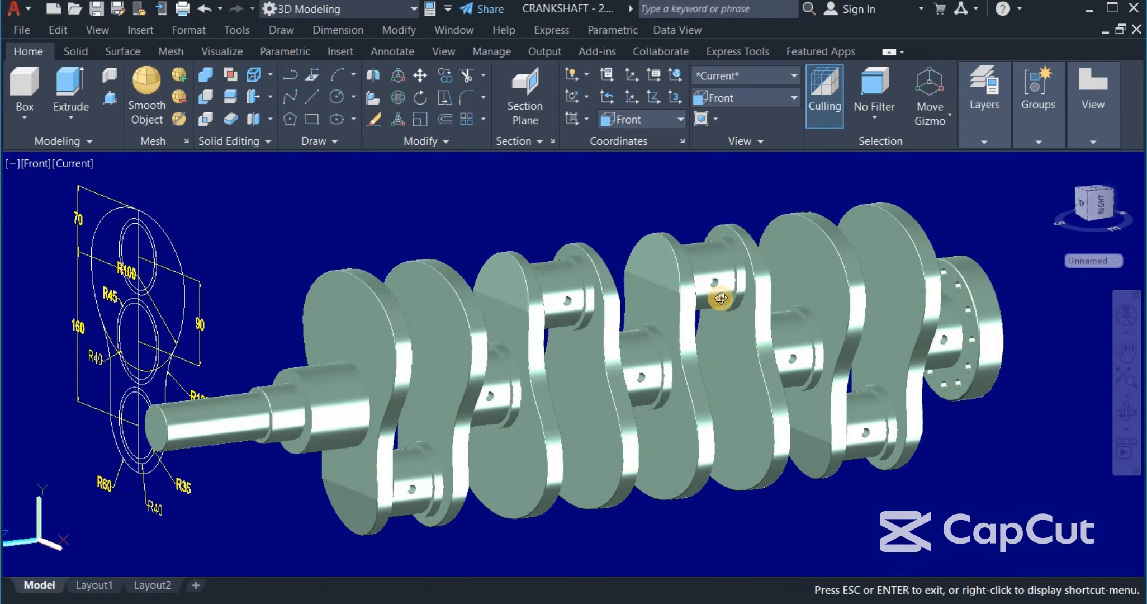
{"action": "right_click", "coordinate": [729, 254]}
{"action": "left_click", "coordinate": [749, 261]}
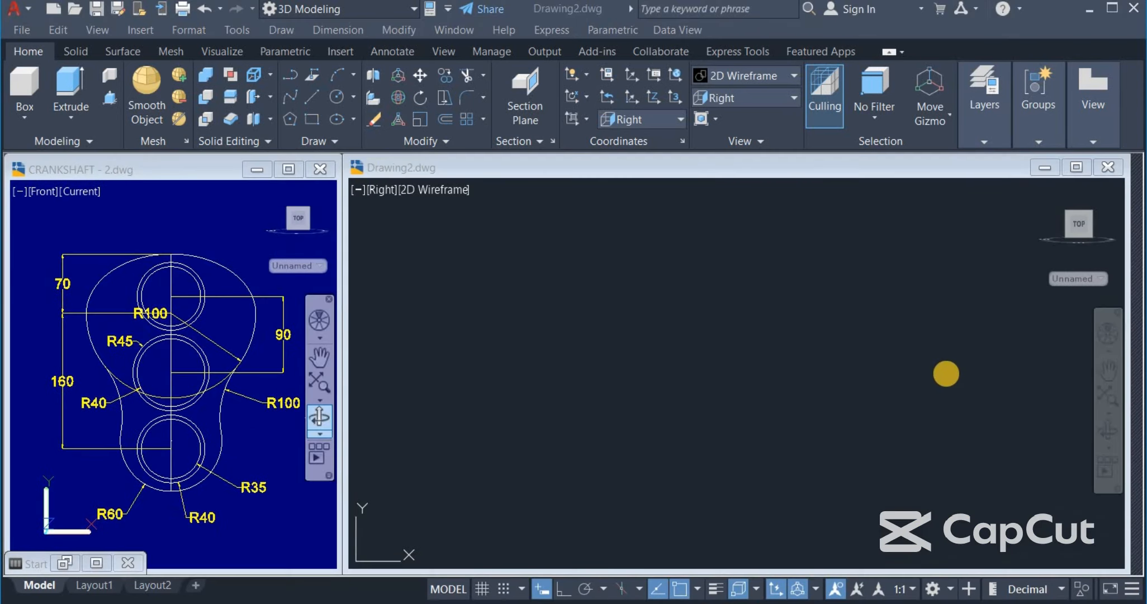
- Set up Drawing2.dwg with the 3D Modeling workspace and the Front view
{"action": "left_click", "coordinate": [902, 402]}
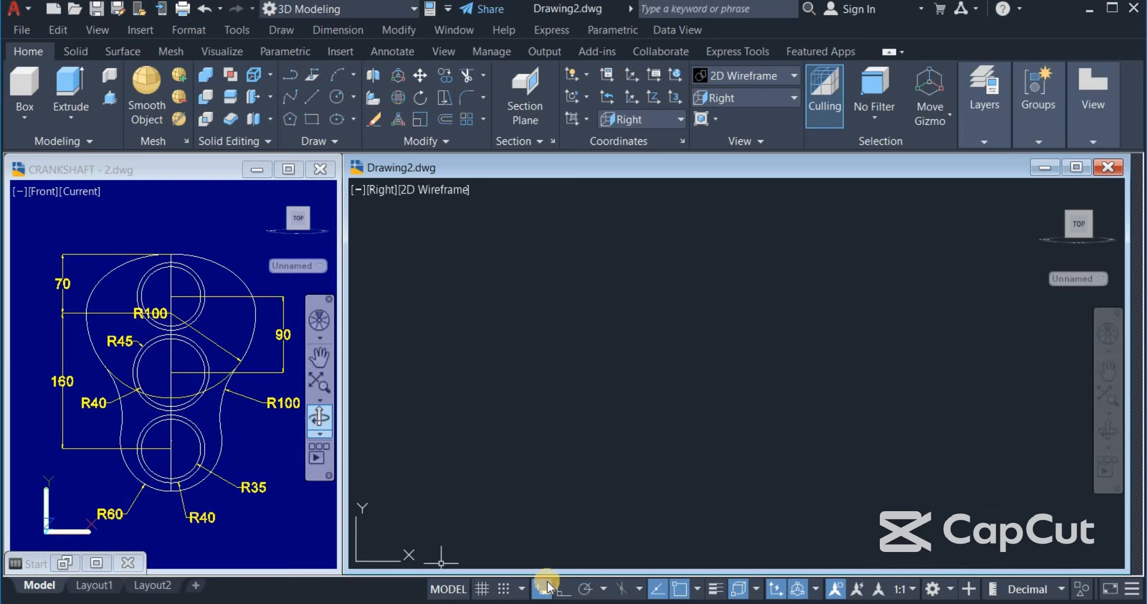
{"action": "left_click", "coordinate": [930, 588]}
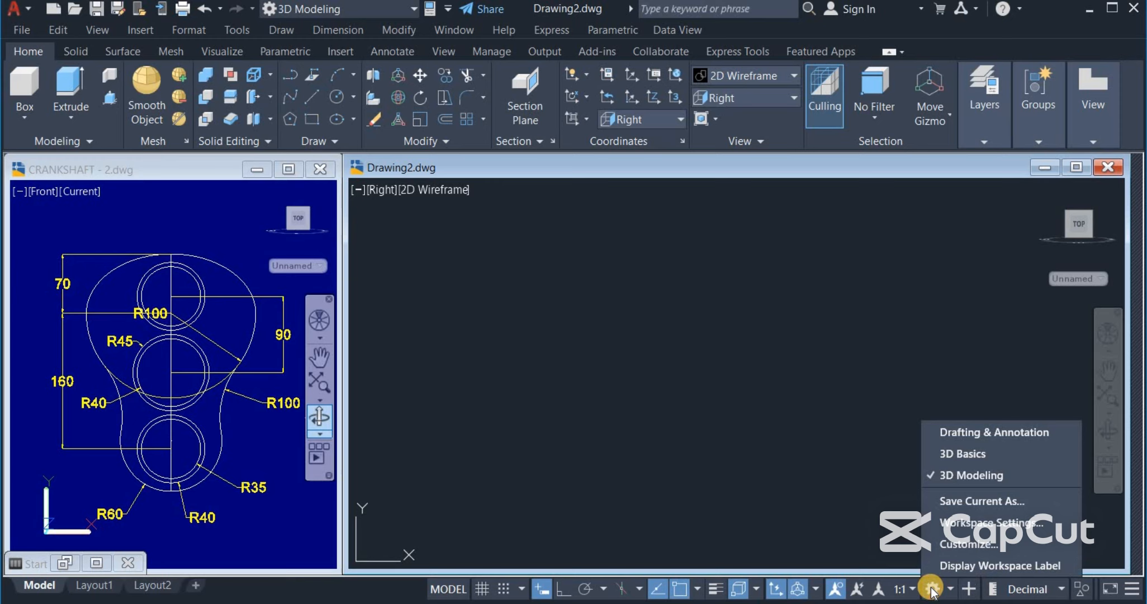
{"action": "left_click", "coordinate": [969, 476]}
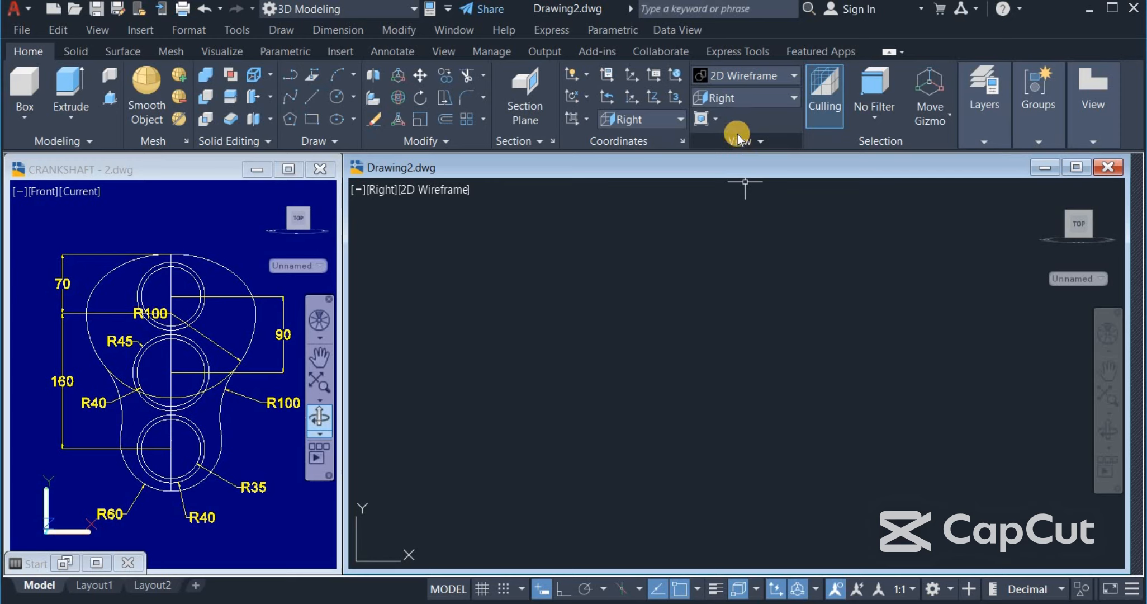
{"action": "left_click", "coordinate": [776, 104]}
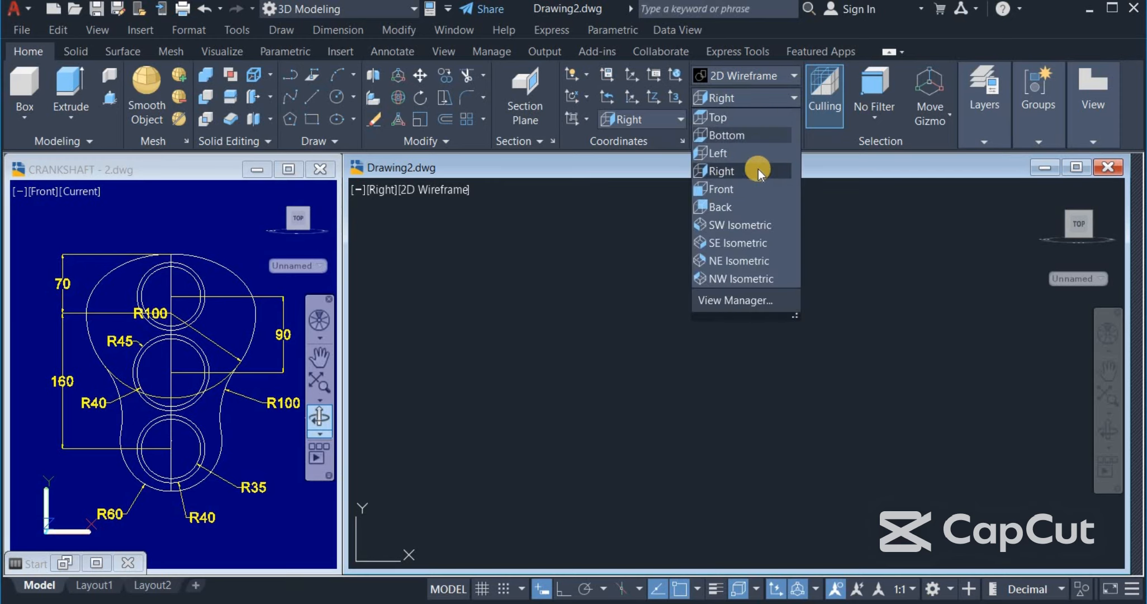
{"action": "left_click", "coordinate": [748, 188]}
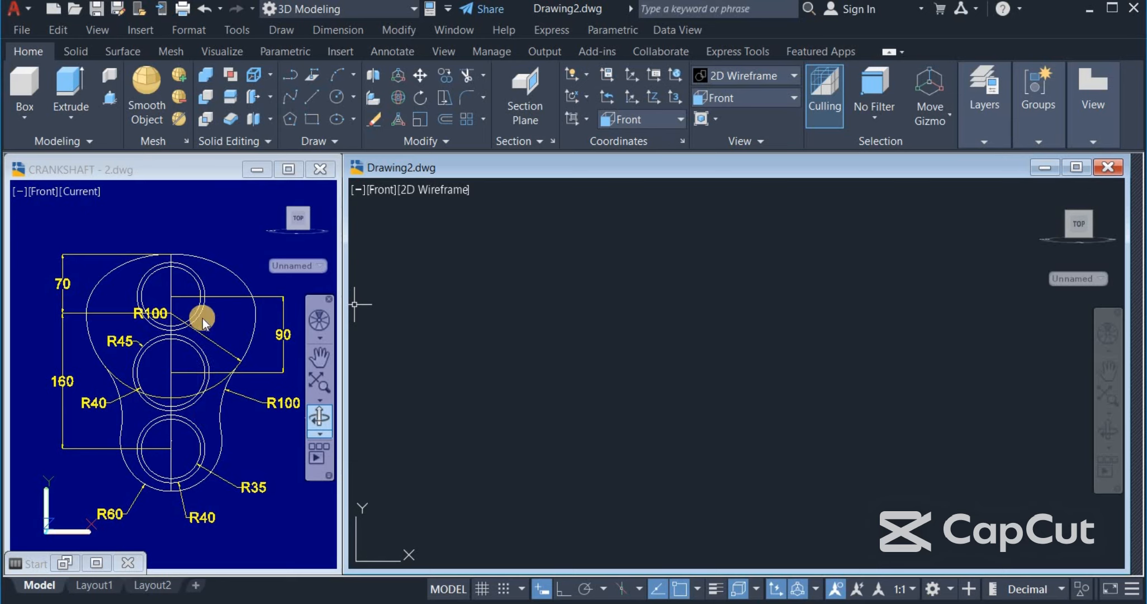
- Draw a vertical centre line 160 long in Drawing2.dwg, running straight down with Ortho on
{"action": "left_click", "coordinate": [129, 480]}
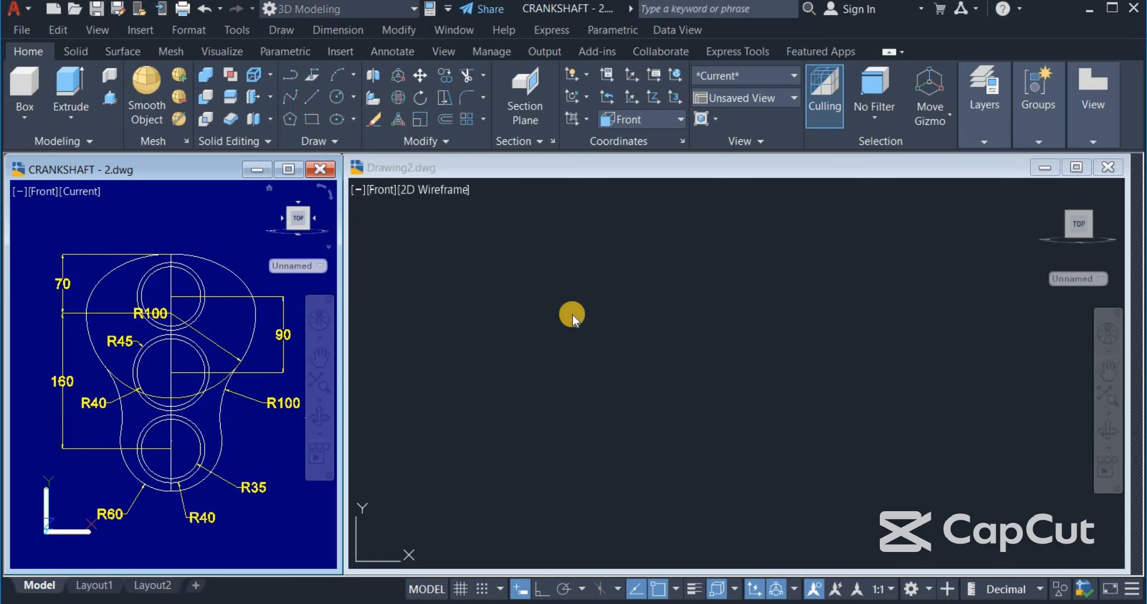
{"action": "left_click", "coordinate": [573, 314]}
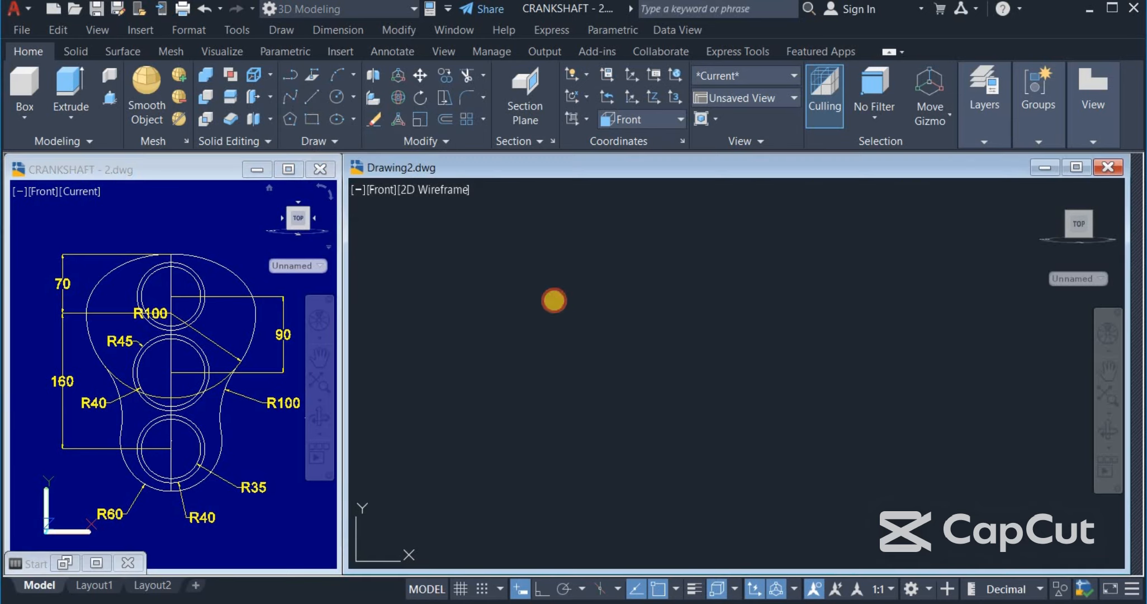
{"action": "left_click", "coordinate": [315, 98]}
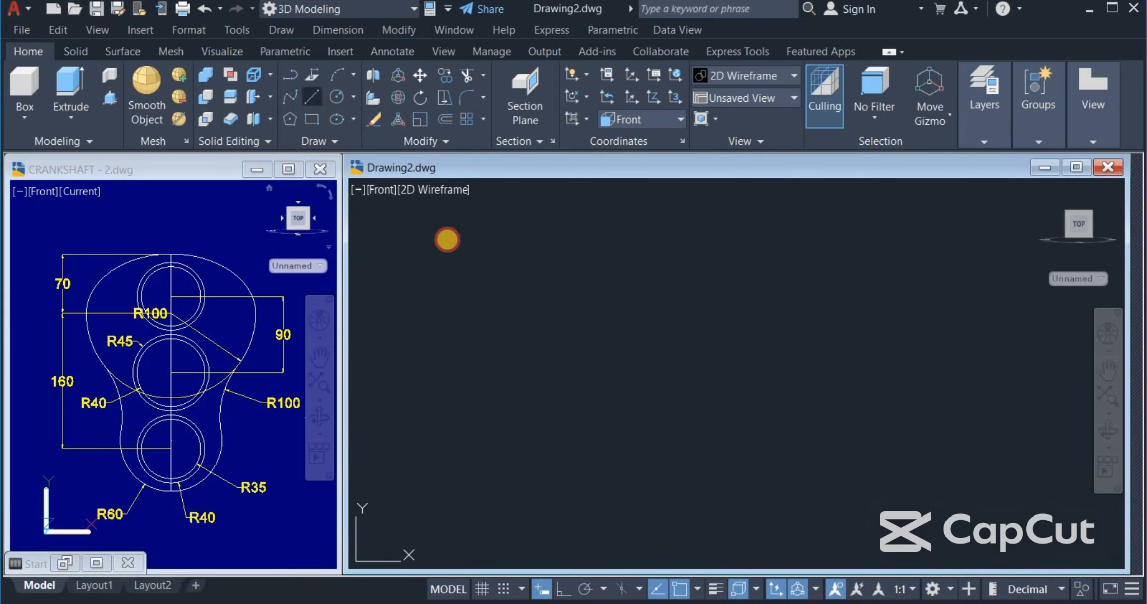
{"action": "left_click", "coordinate": [566, 280]}
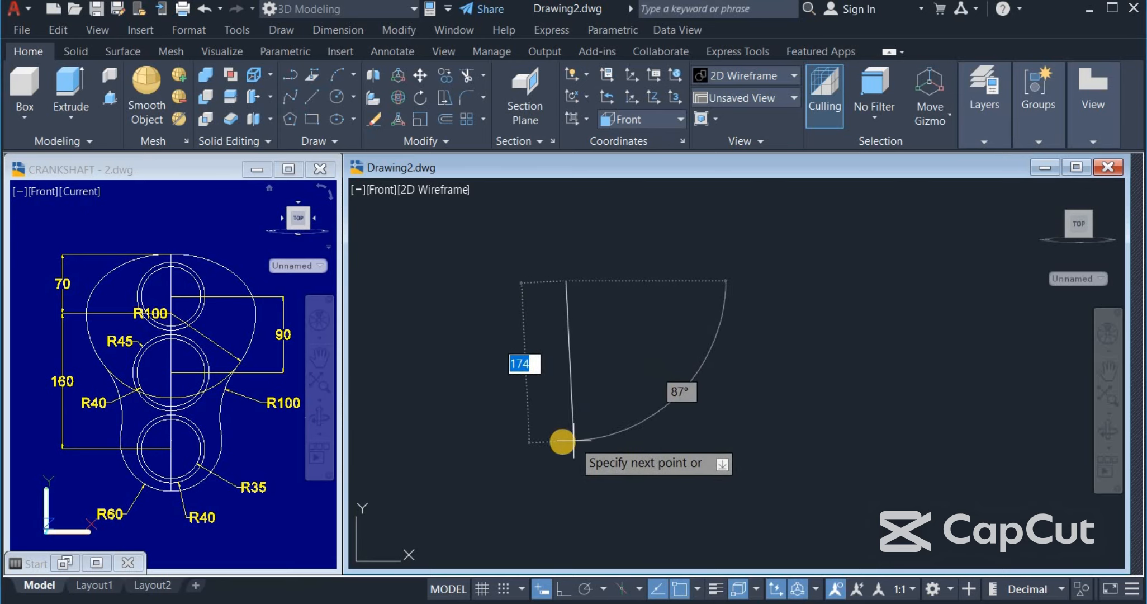
{"action": "left_click", "coordinate": [561, 589]}
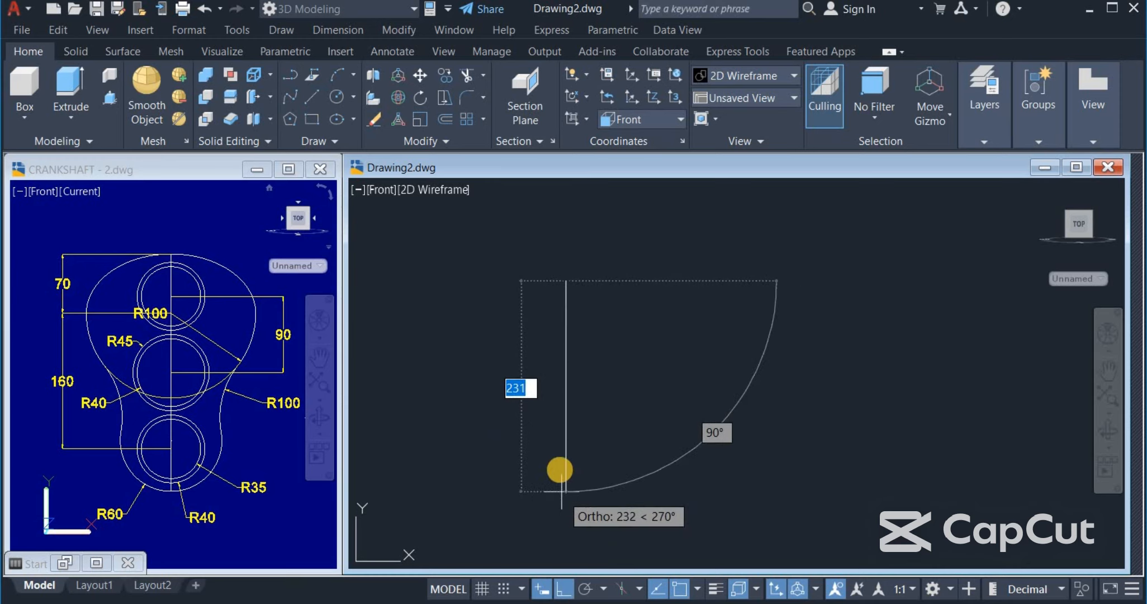
{"action": "type", "text": "160"}
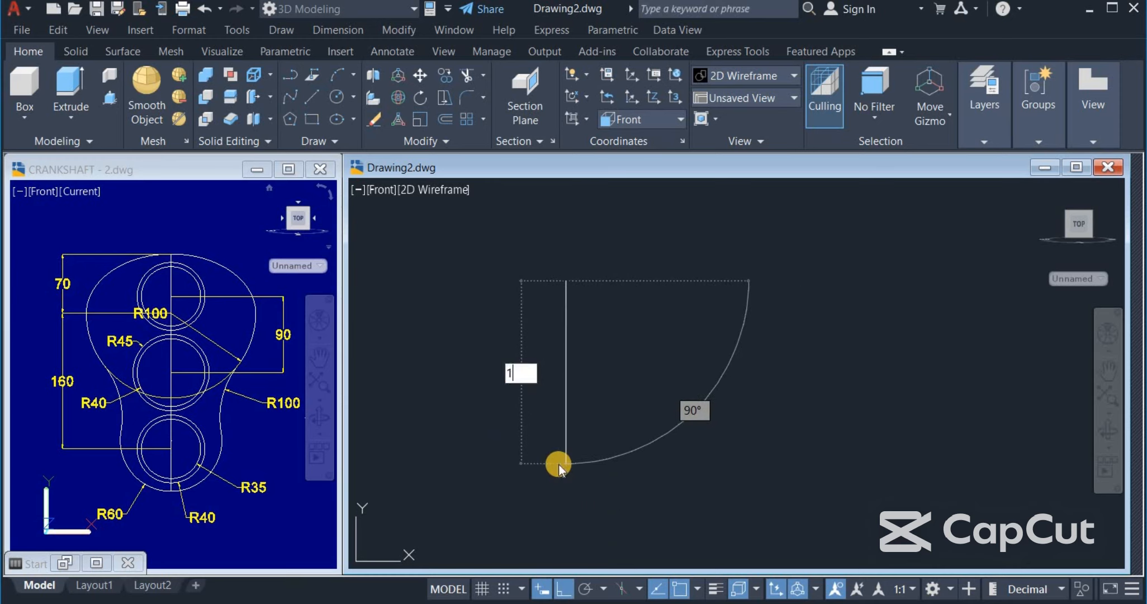
{"action": "key", "text": "Return"}
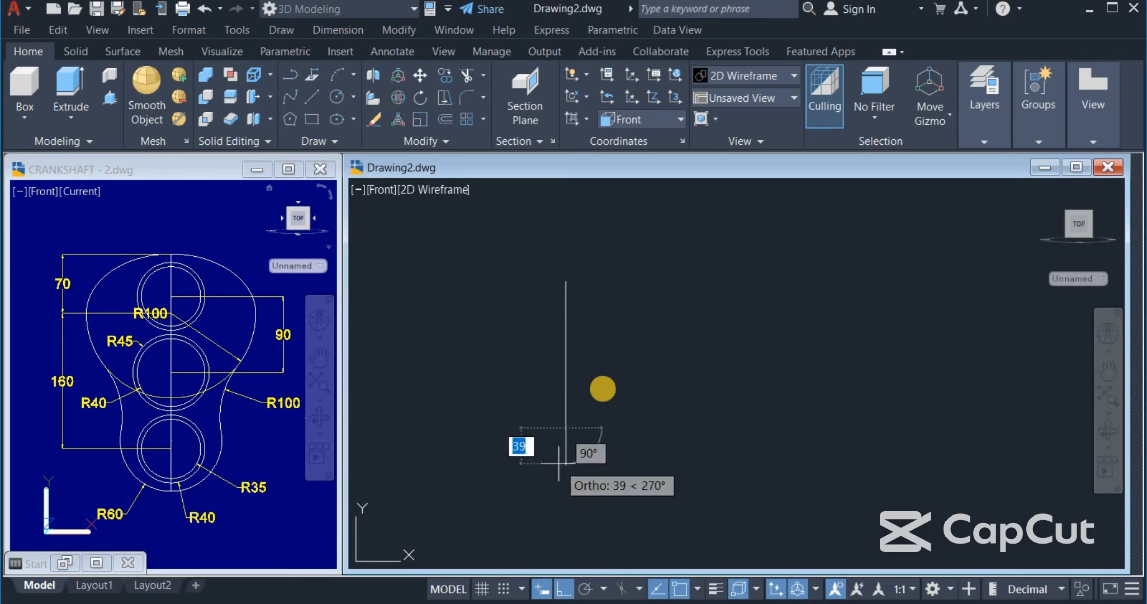
{"action": "right_click", "coordinate": [701, 327]}
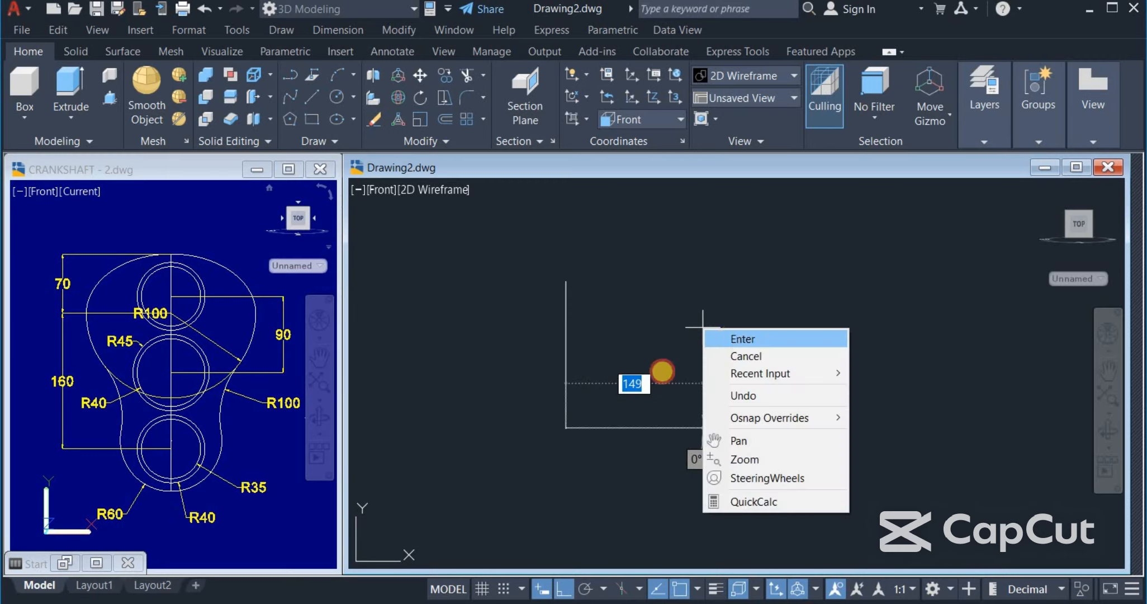
{"action": "left_click", "coordinate": [662, 371]}
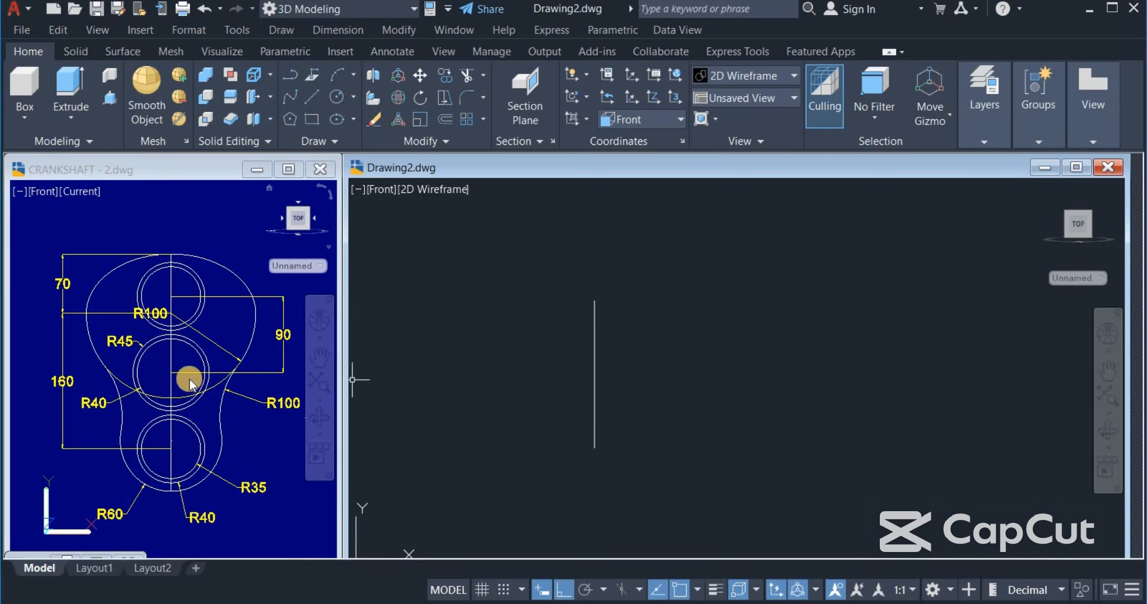
- Draw a circle of radius 100 centred on the upper end of the vertical line
{"action": "left_click", "coordinate": [355, 98]}
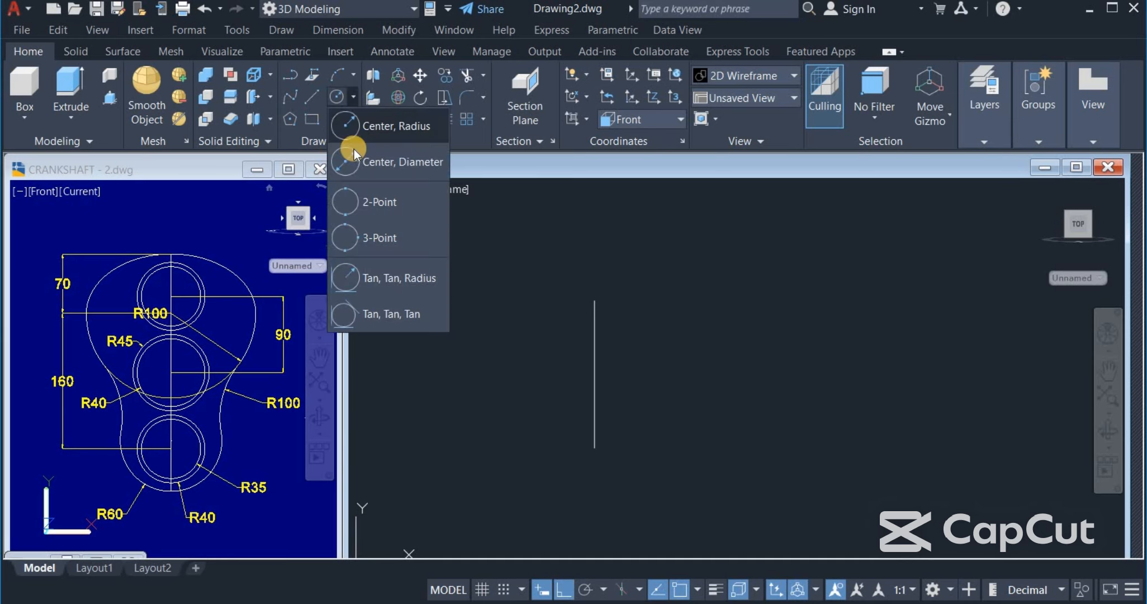
{"action": "left_click", "coordinate": [415, 130]}
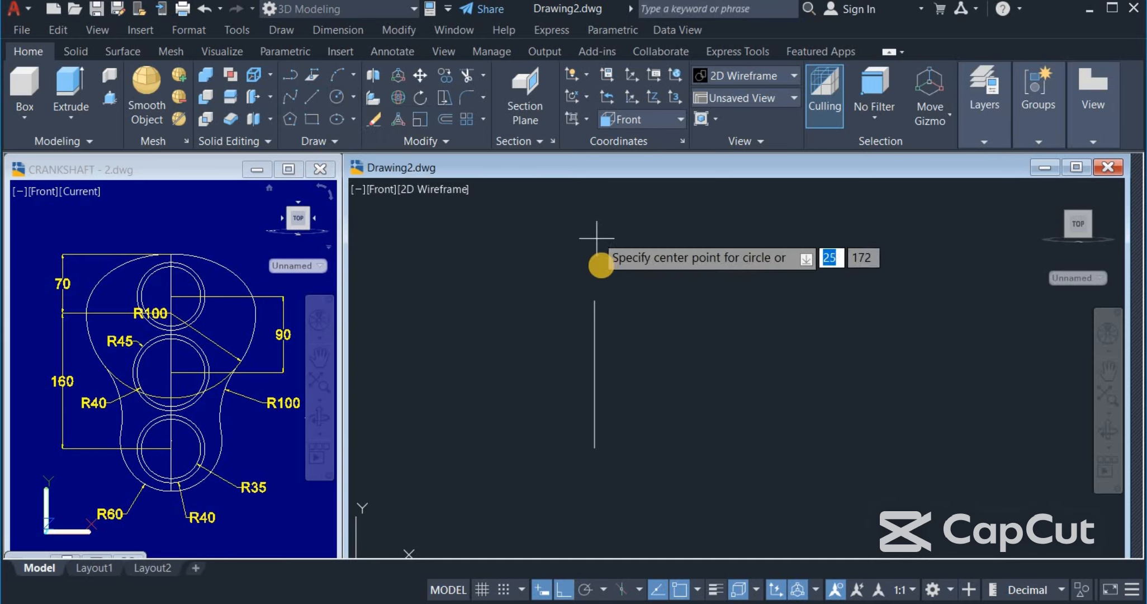
{"action": "left_click", "coordinate": [595, 300]}
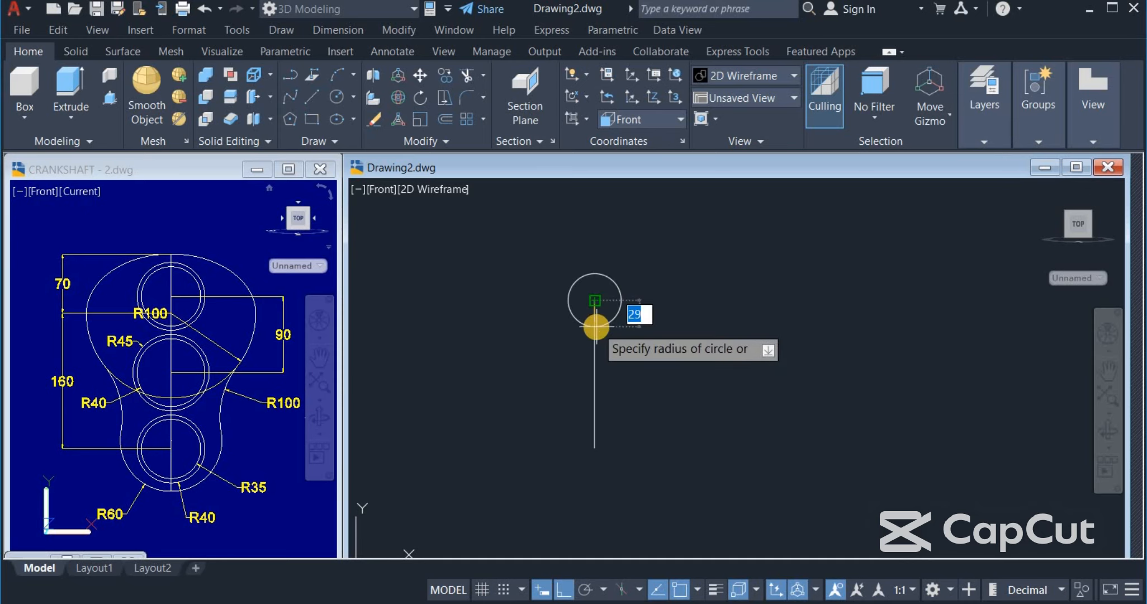
{"action": "key", "text": "Return"}
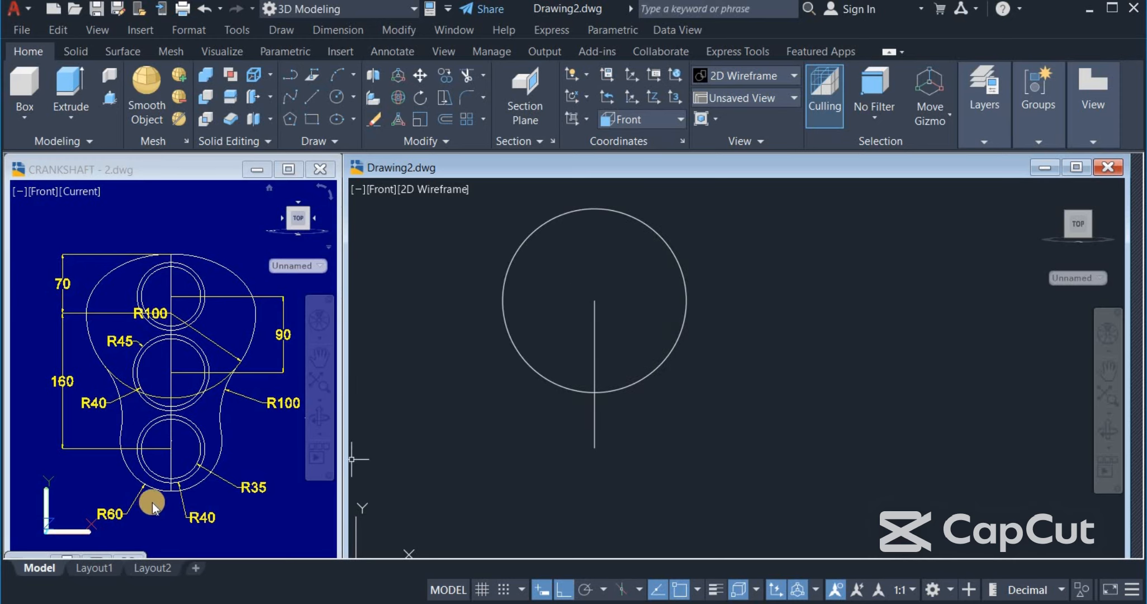
- Draw a circle of radius 60 centred on the lower end of the vertical line
{"action": "left_click", "coordinate": [338, 96]}
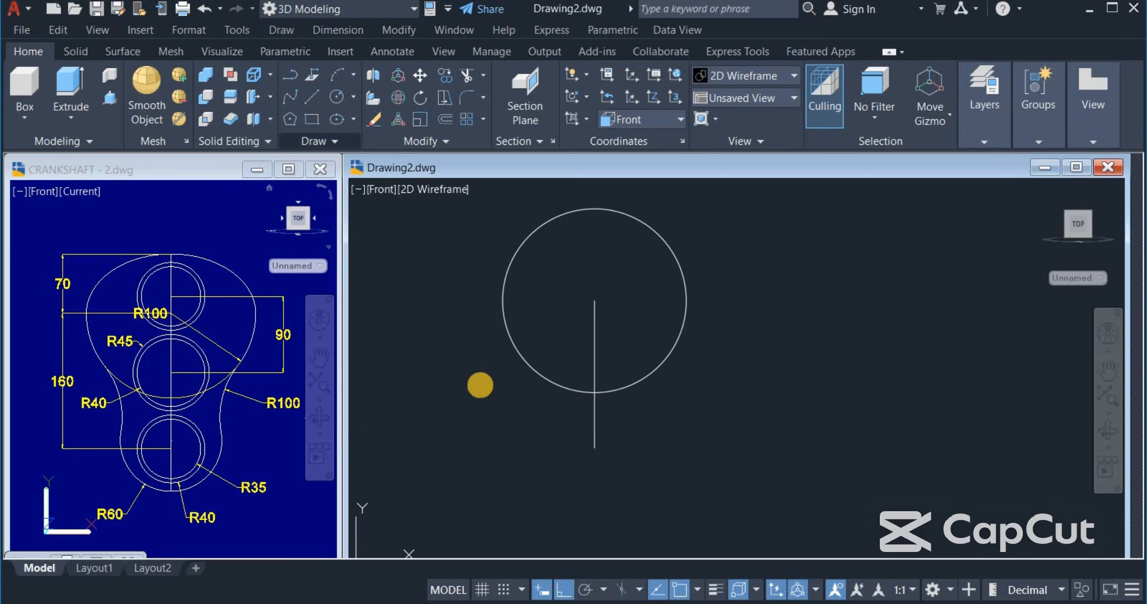
{"action": "left_click", "coordinate": [593, 447]}
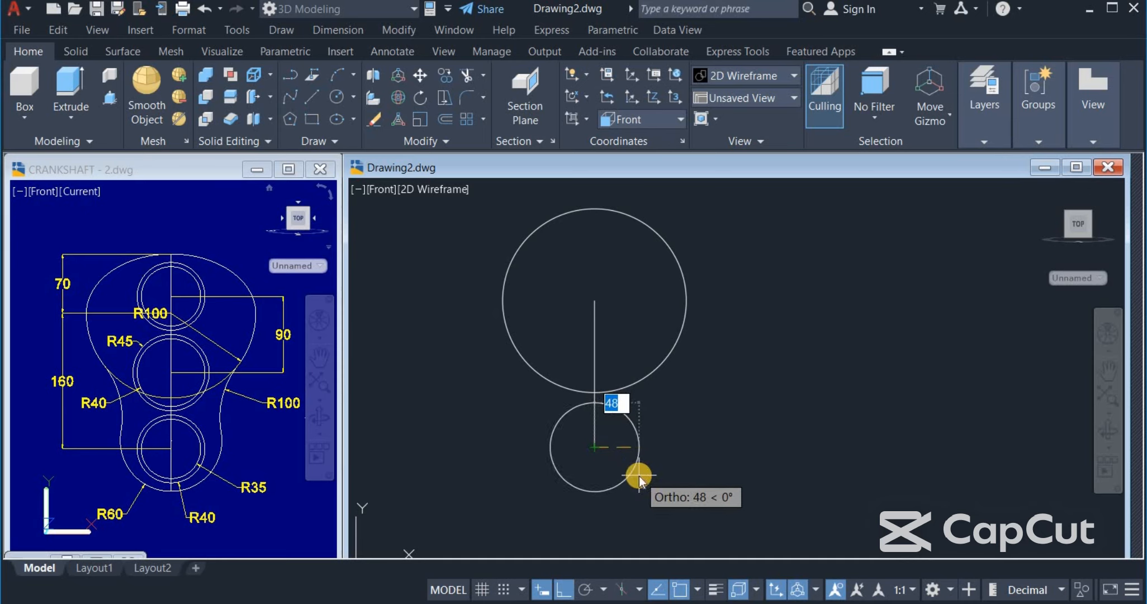
{"action": "type", "text": "60"}
{"action": "key", "text": "Return"}
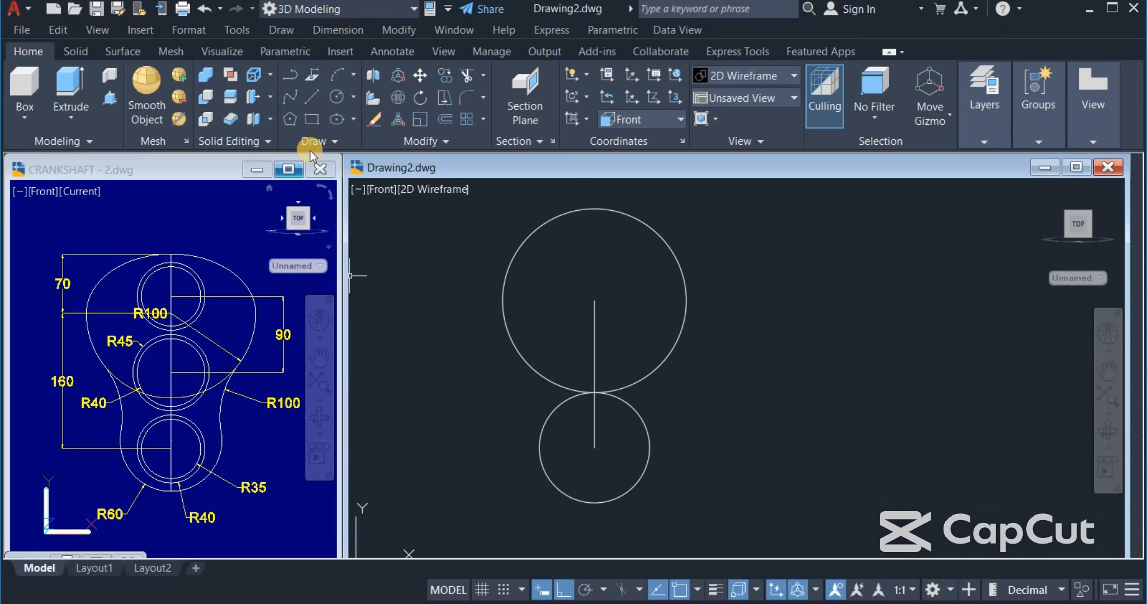
- Draw a Tan, Tan, Radius circle of radius 100 touching the right sides of the upper and lower circles
{"action": "left_click", "coordinate": [354, 98]}
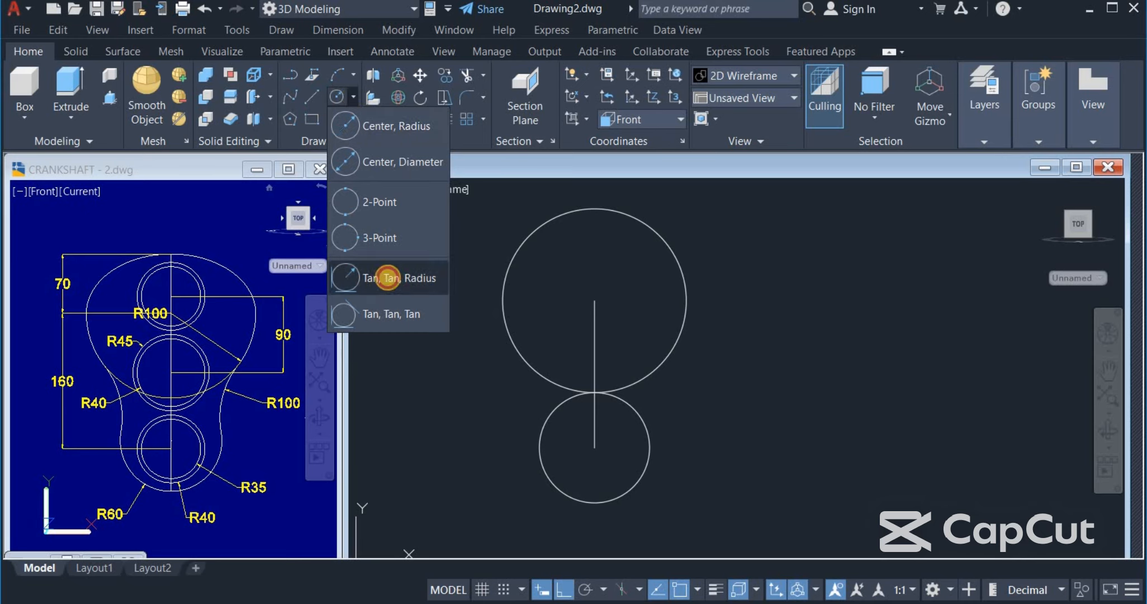
{"action": "left_click", "coordinate": [389, 280]}
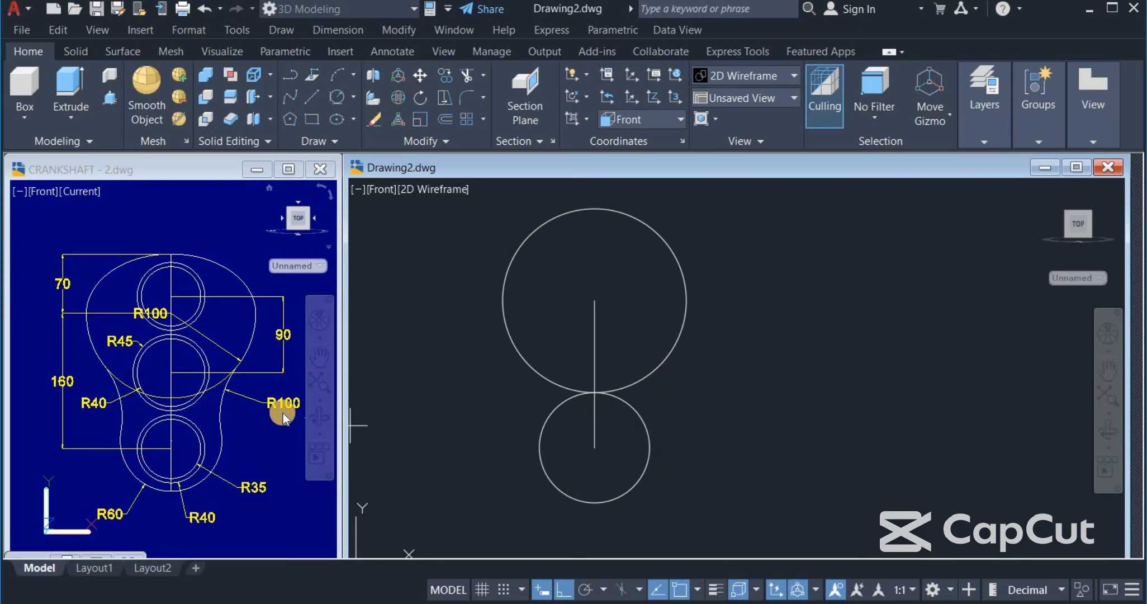
{"action": "left_click", "coordinate": [663, 364]}
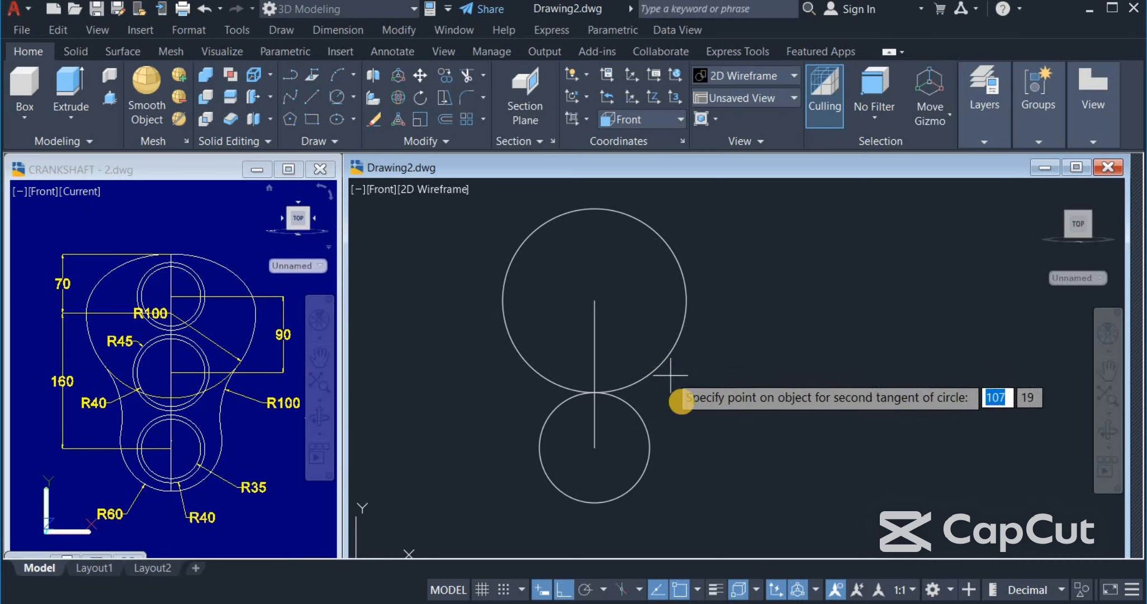
{"action": "left_click", "coordinate": [650, 454]}
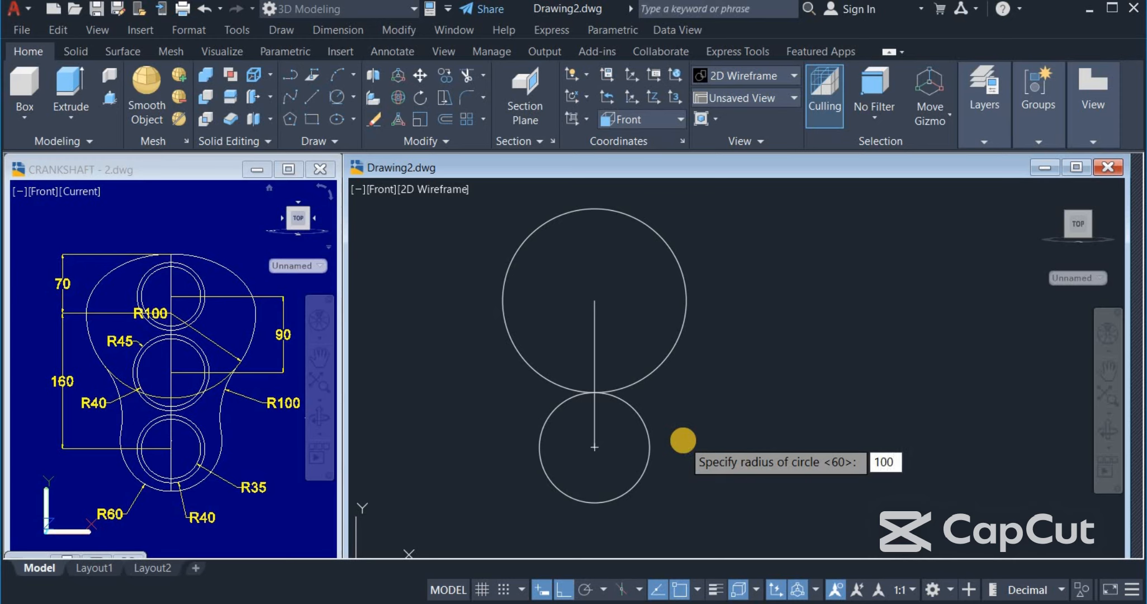
{"action": "key", "text": "Return"}
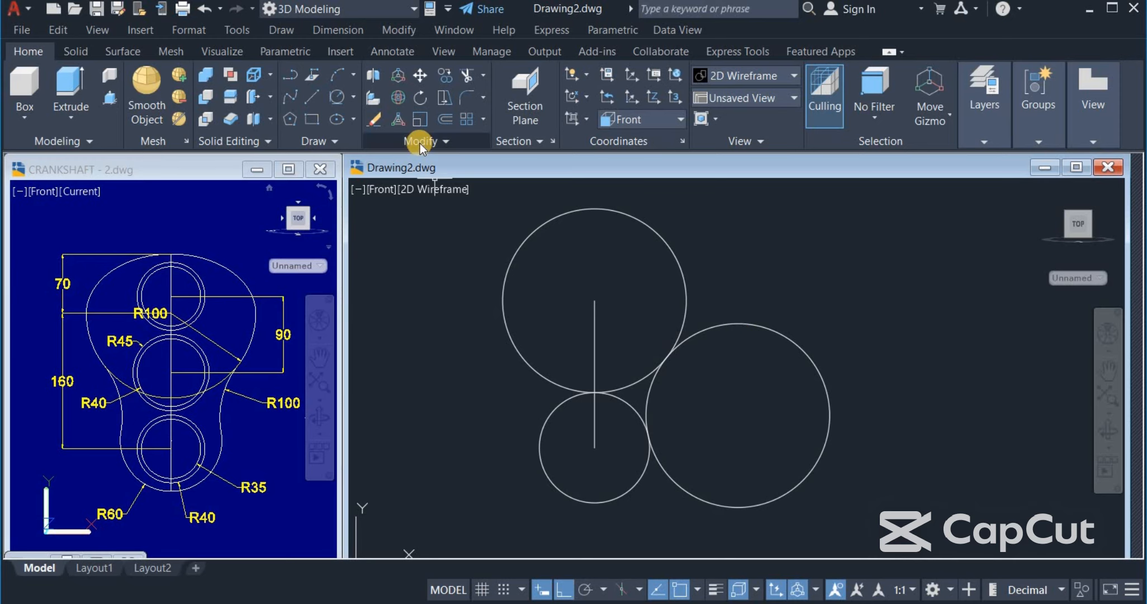
- Trim the outer part of the tangent circle, leaving only the arc that joins the upper and lower circles
{"action": "left_click", "coordinate": [468, 74]}
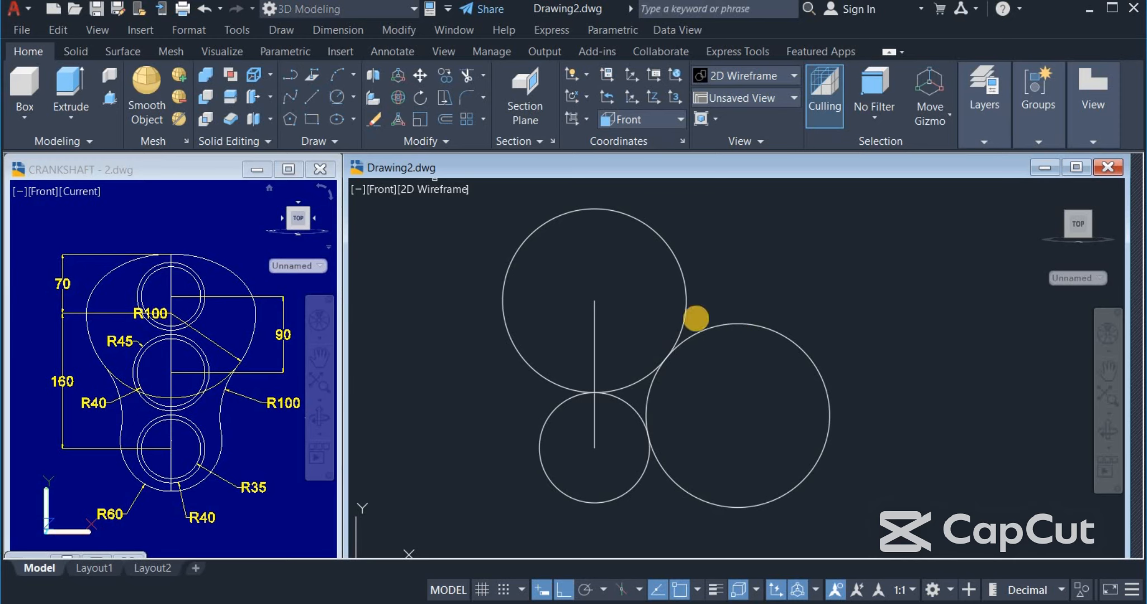
{"action": "left_click", "coordinate": [733, 373]}
{"action": "left_click", "coordinate": [734, 282]}
{"action": "key", "text": "Return"}
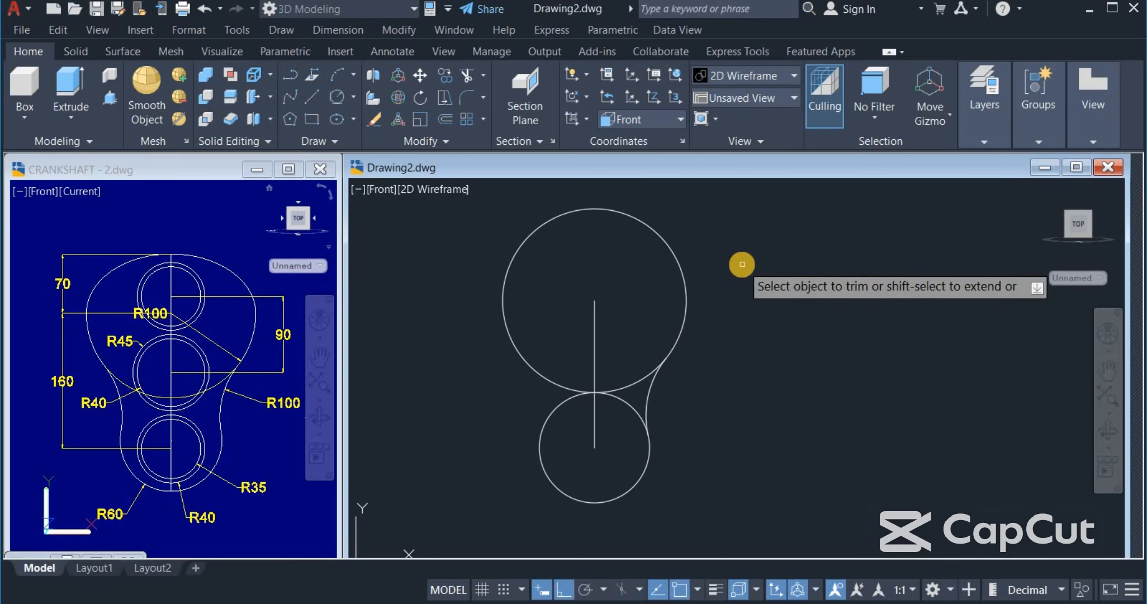
{"action": "right_click", "coordinate": [744, 265]}
{"action": "left_click", "coordinate": [781, 276]}
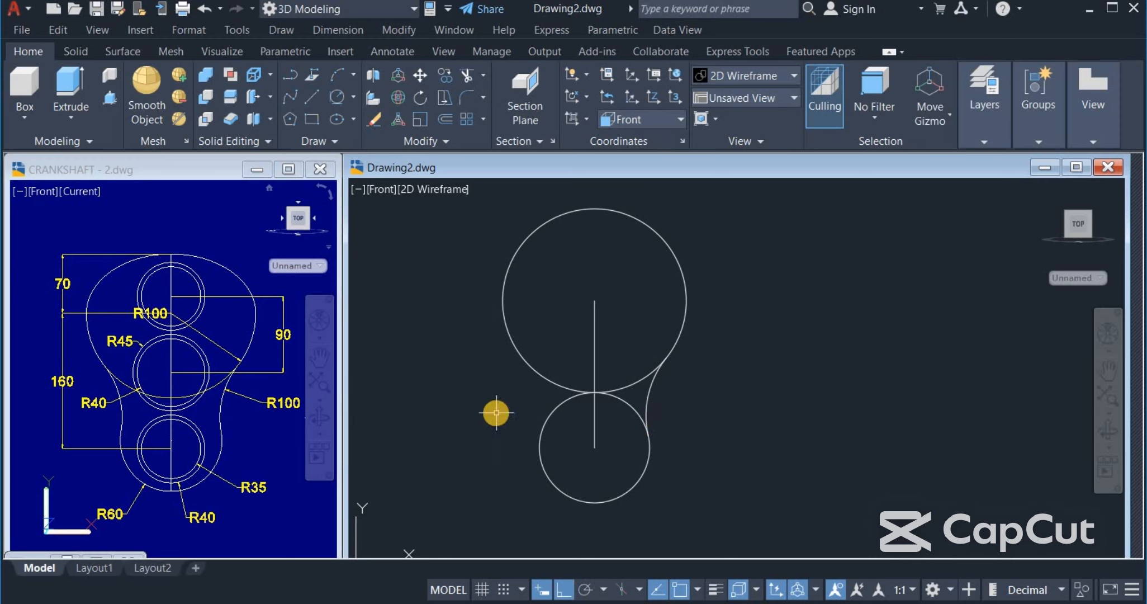
- Mirror the tangent connecting arc about the vertical centre line, keeping the original arc
{"action": "left_click", "coordinate": [423, 145]}
{"action": "left_click", "coordinate": [464, 161]}
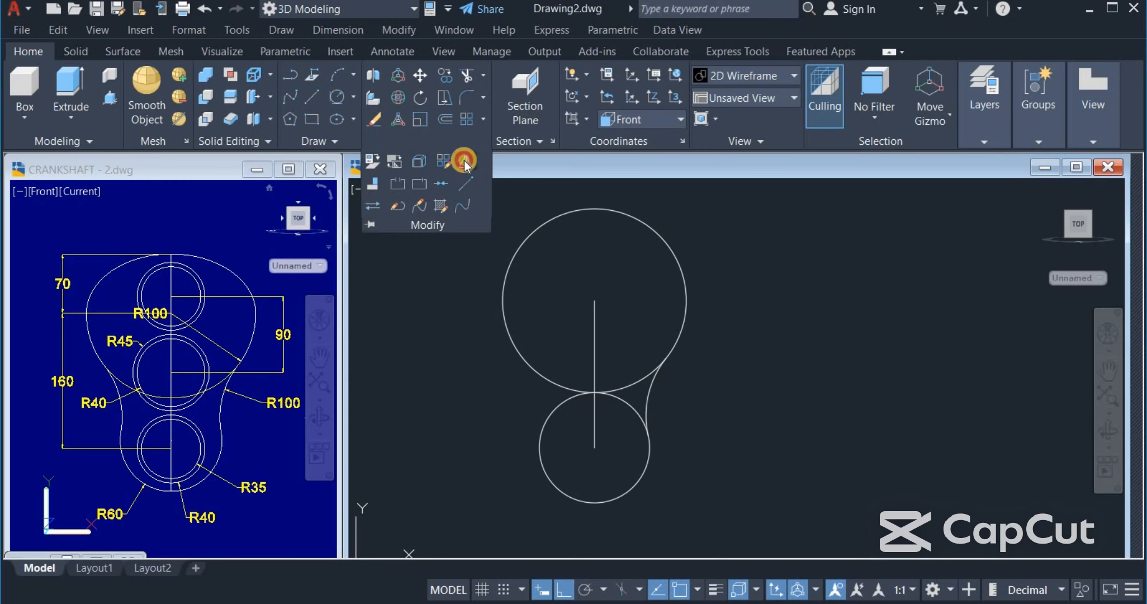
{"action": "left_click", "coordinate": [648, 398]}
{"action": "key", "text": "Return"}
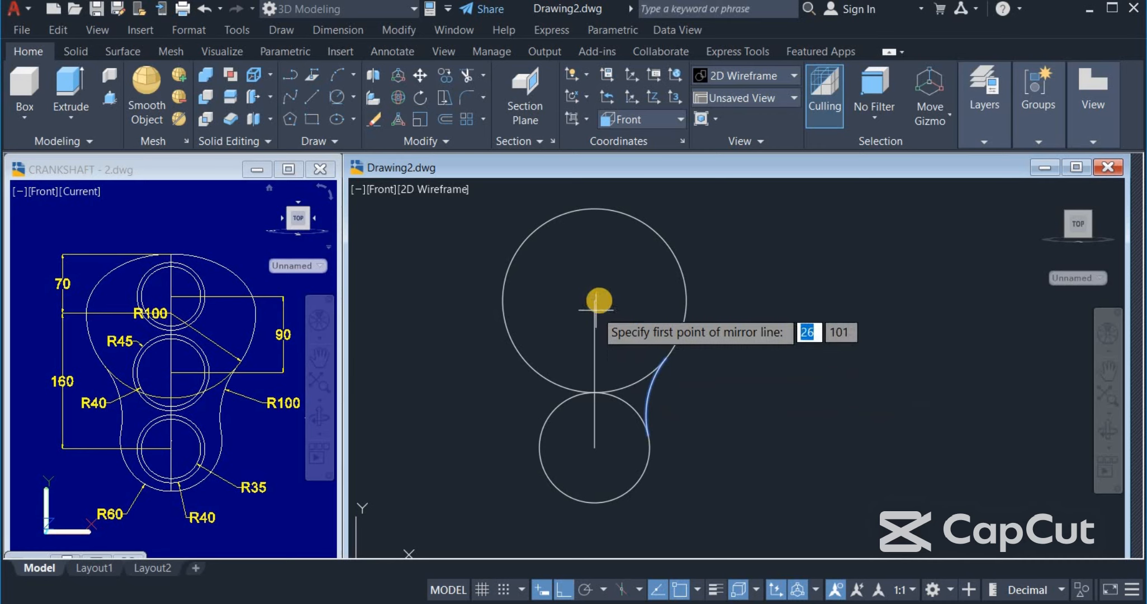
{"action": "left_click", "coordinate": [594, 302]}
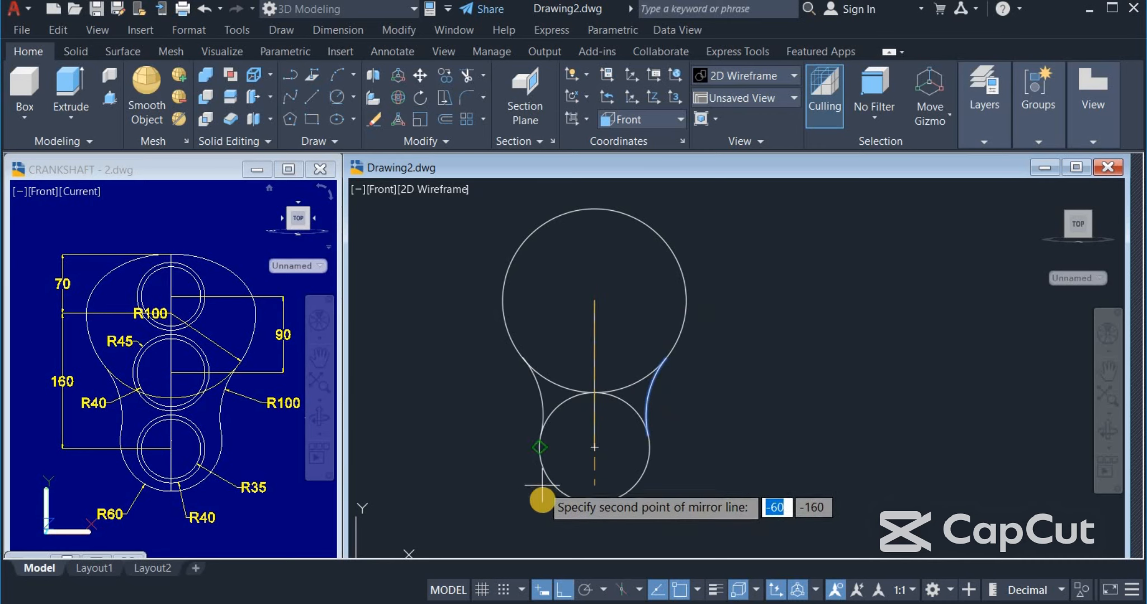
{"action": "left_click", "coordinate": [539, 503]}
{"action": "right_click", "coordinate": [722, 356]}
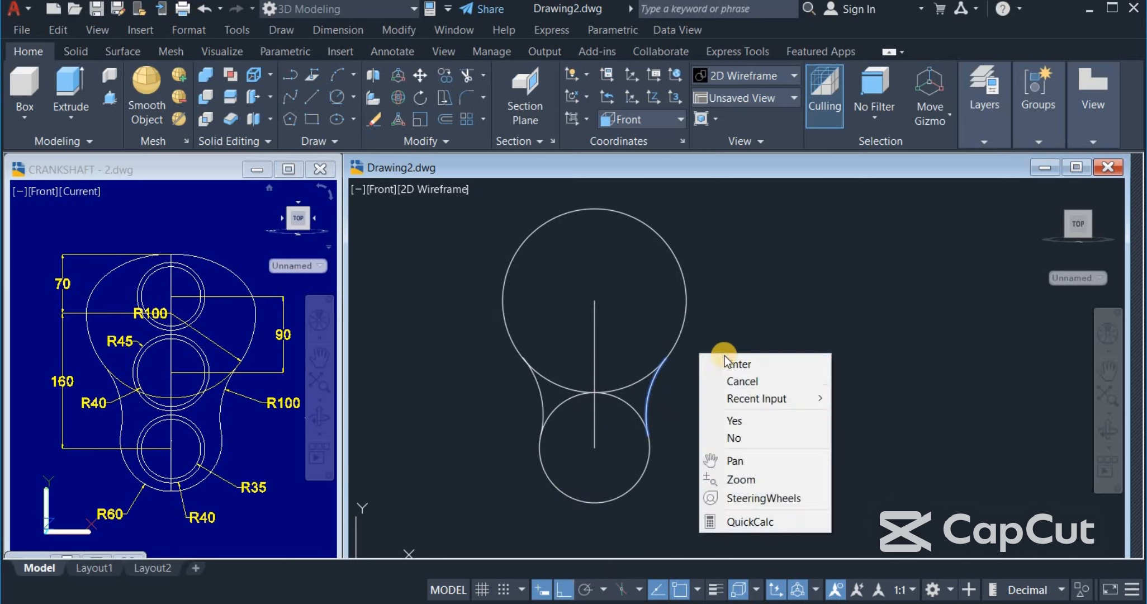
{"action": "left_click", "coordinate": [733, 362]}
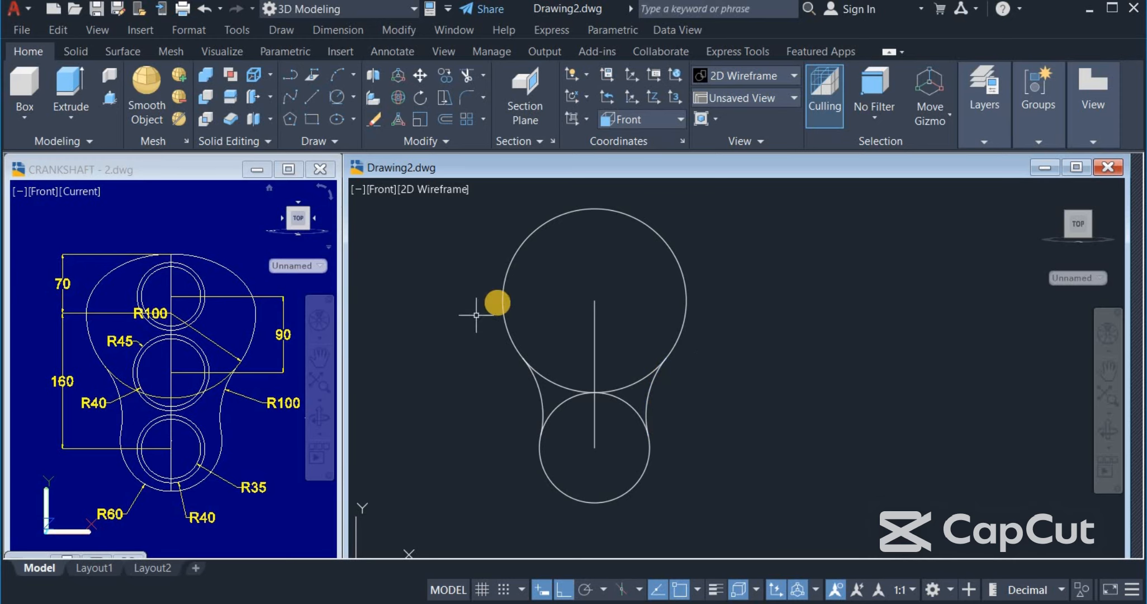
- Draw a horizontal line across the upper circle from its left quadrant to its right quadrant
{"action": "left_click", "coordinate": [310, 100]}
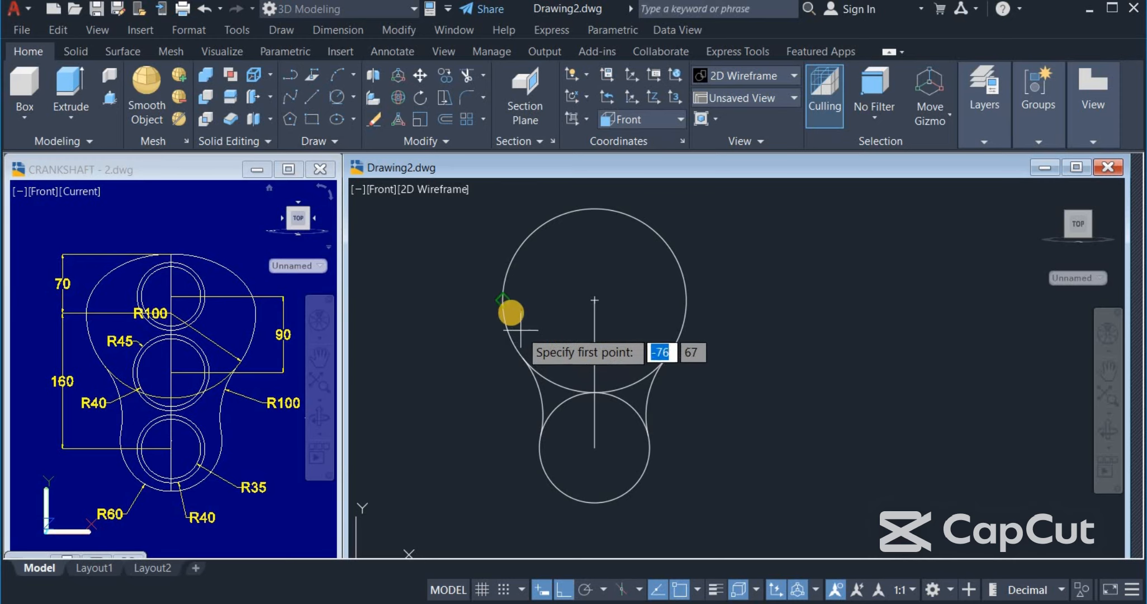
{"action": "left_click", "coordinate": [507, 307]}
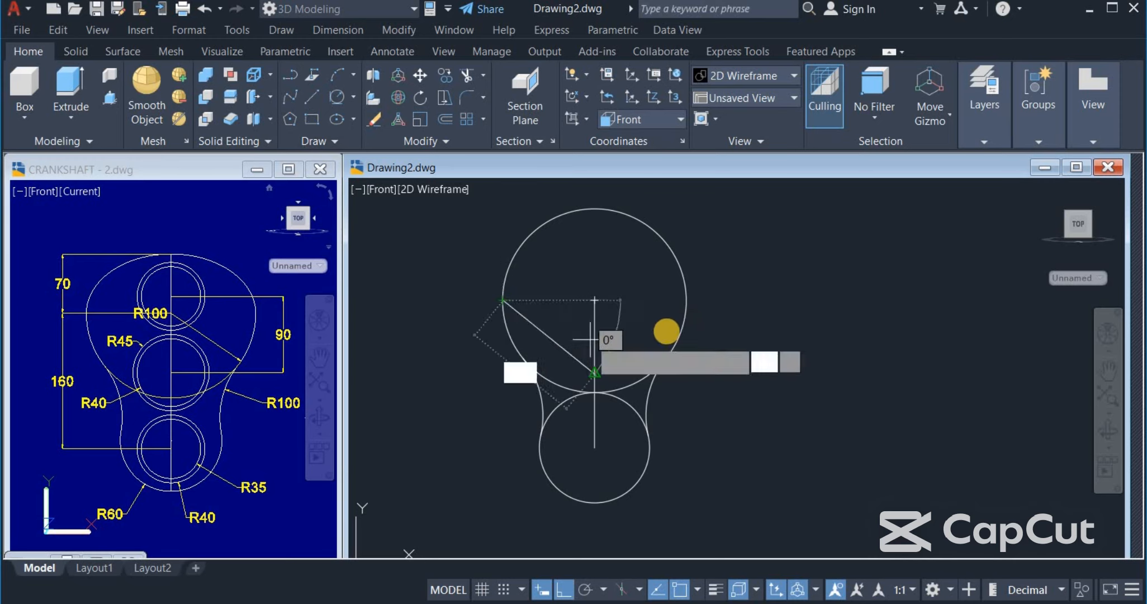
{"action": "left_click", "coordinate": [687, 300]}
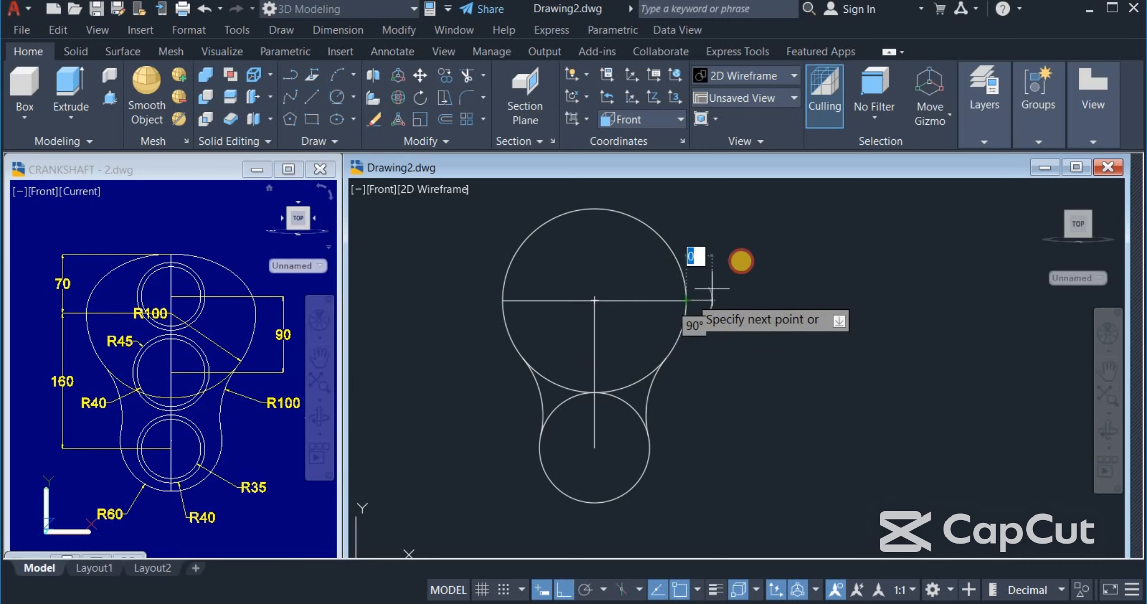
{"action": "right_click", "coordinate": [744, 257]}
{"action": "left_click", "coordinate": [780, 268]}
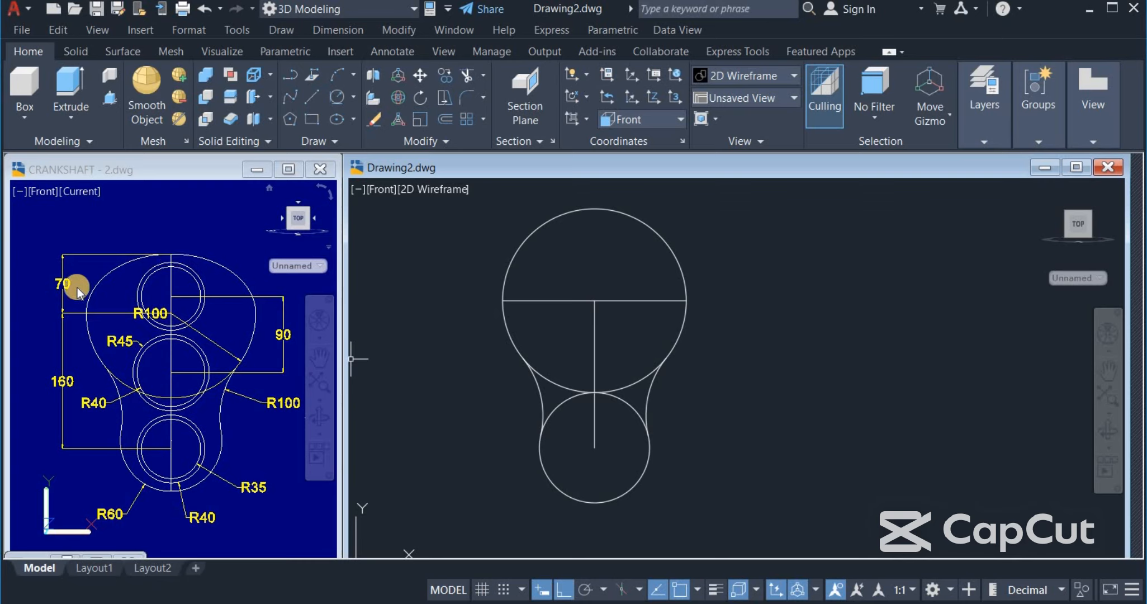
- Move the horizontal line straight up by 70
{"action": "left_click", "coordinate": [422, 76]}
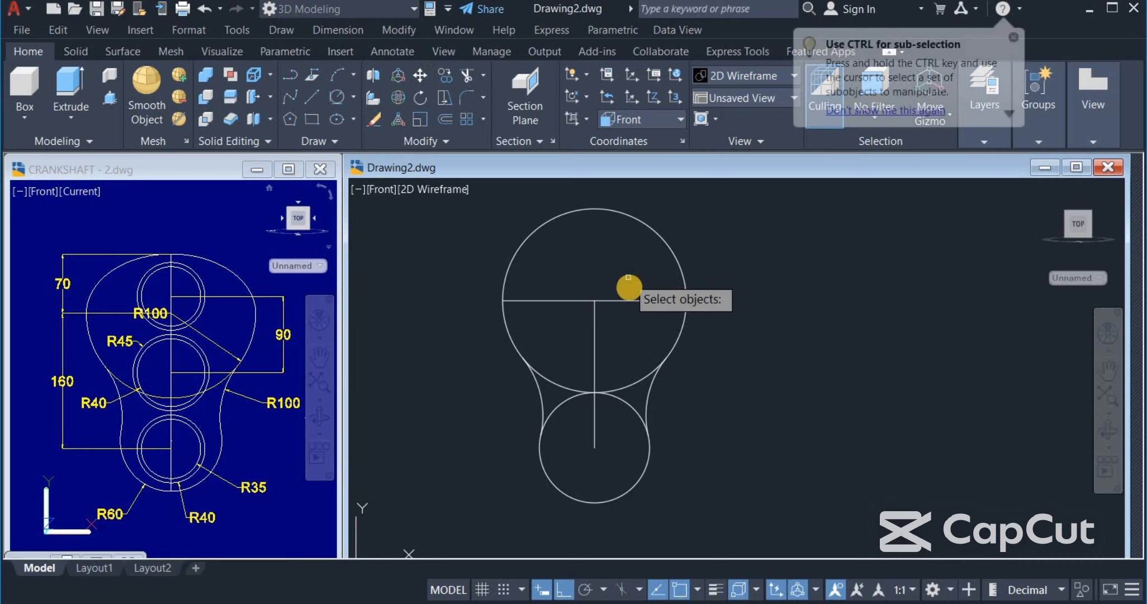
{"action": "left_click", "coordinate": [630, 300]}
{"action": "key", "text": "Return"}
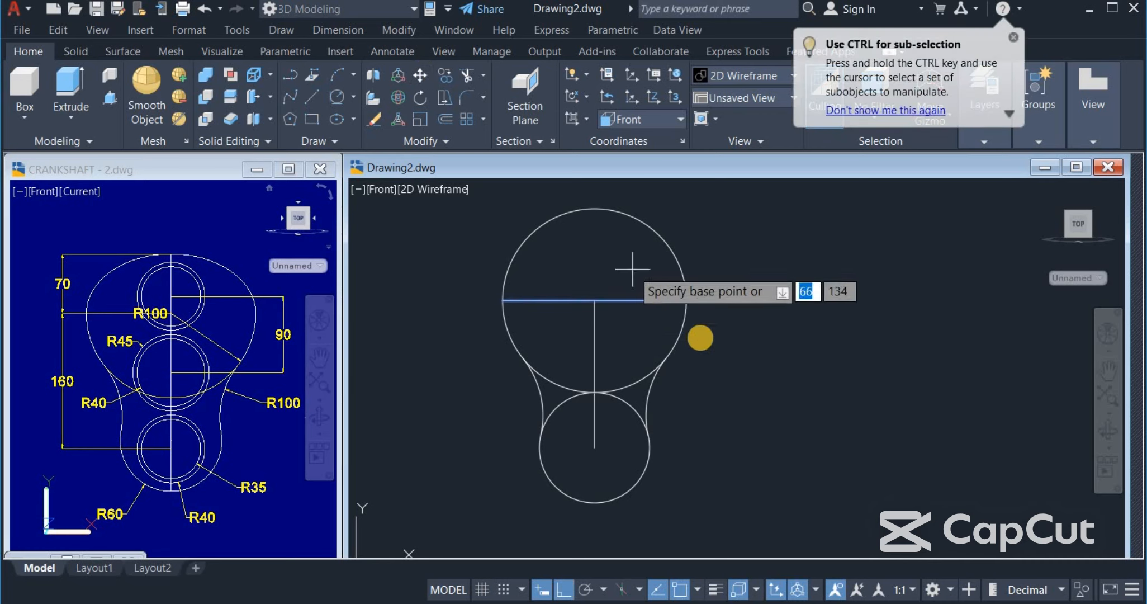
{"action": "left_click", "coordinate": [734, 384]}
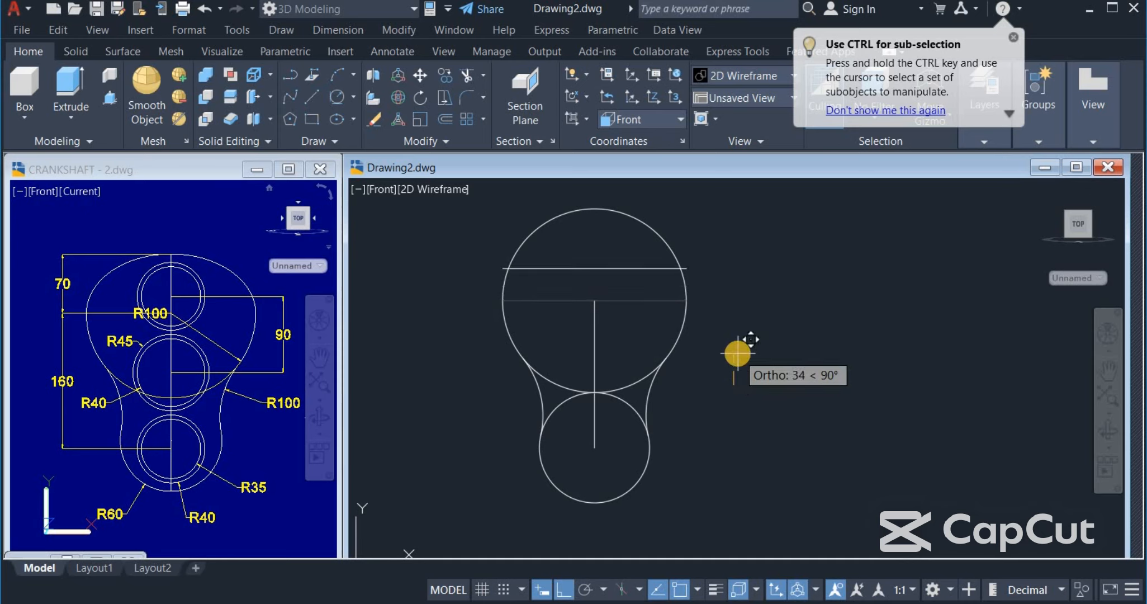
{"action": "type", "text": "70"}
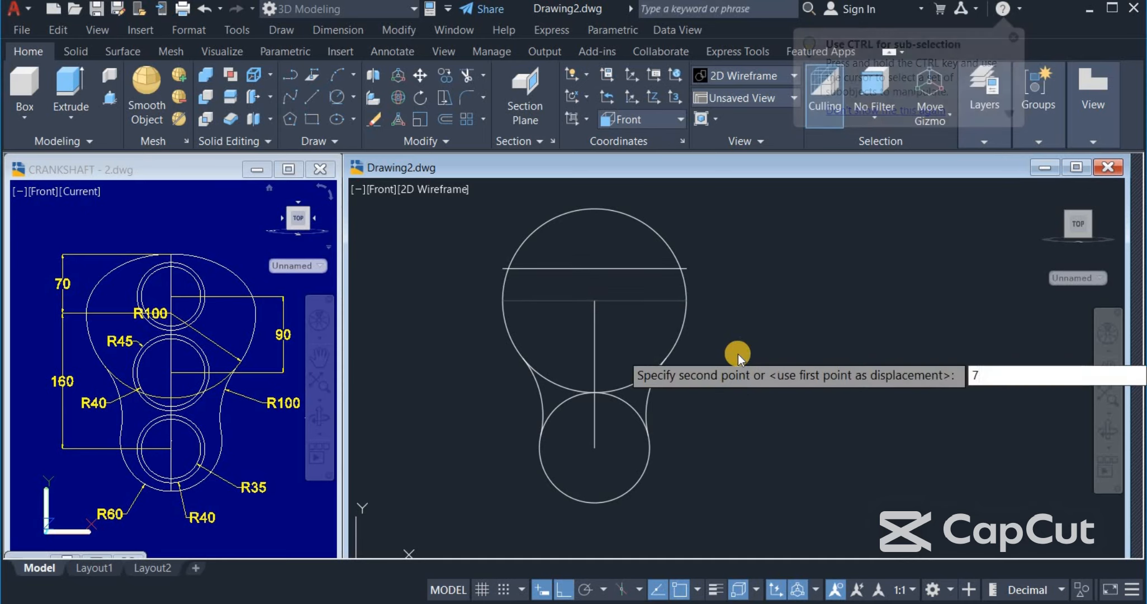
{"action": "key", "text": "Return"}
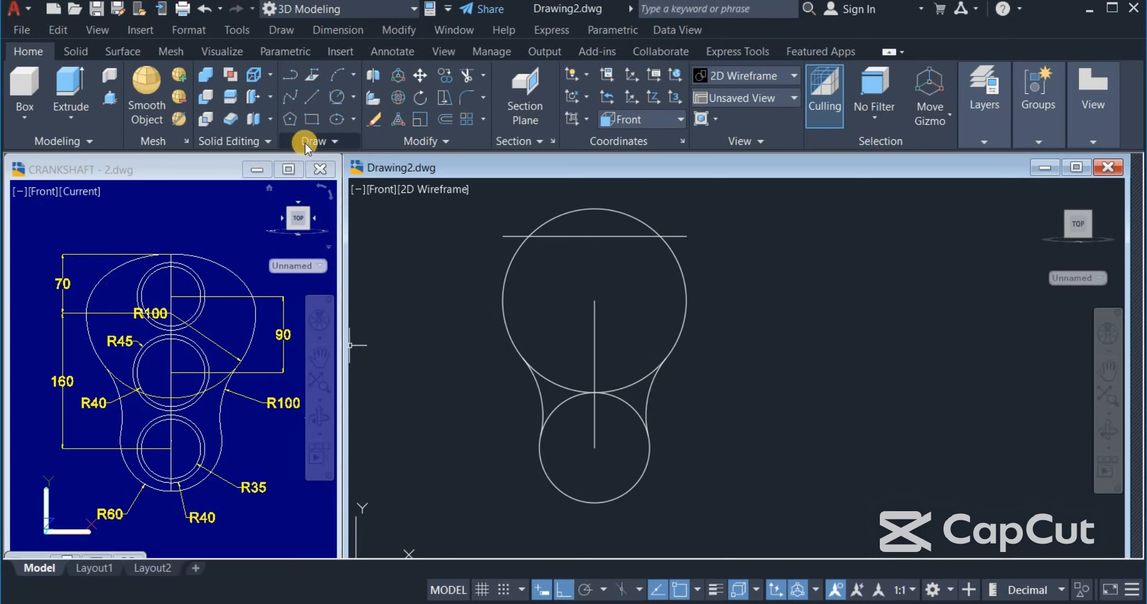
- Draw an ellipse centred on the upper end of the vertical line, reaching the upper circle's left quadrant and the raised horizontal line
{"action": "left_click", "coordinate": [335, 119]}
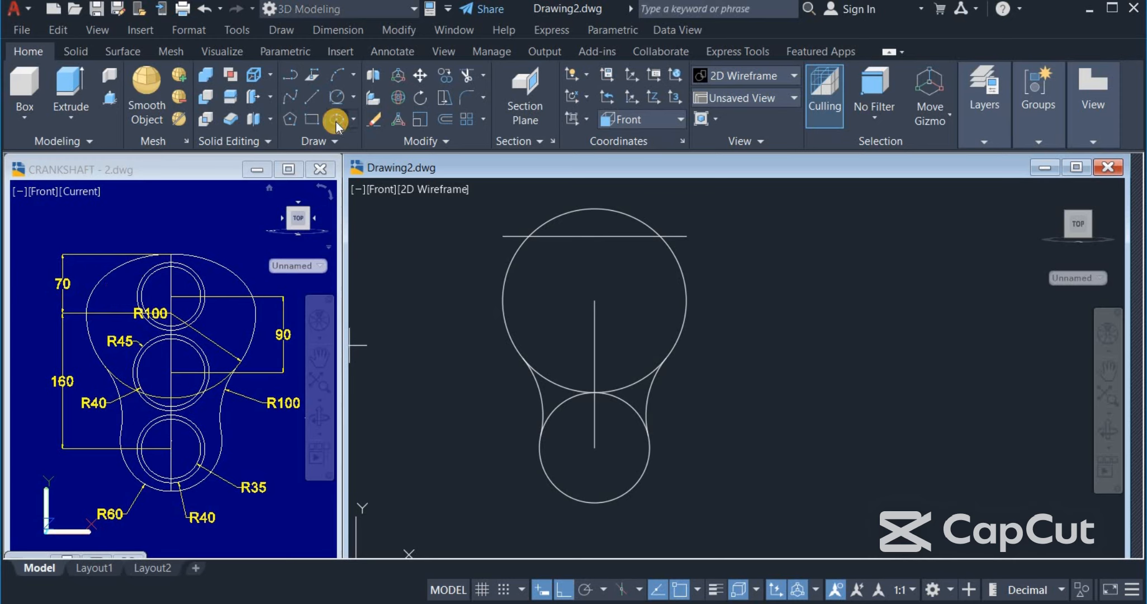
{"action": "left_click", "coordinate": [594, 299]}
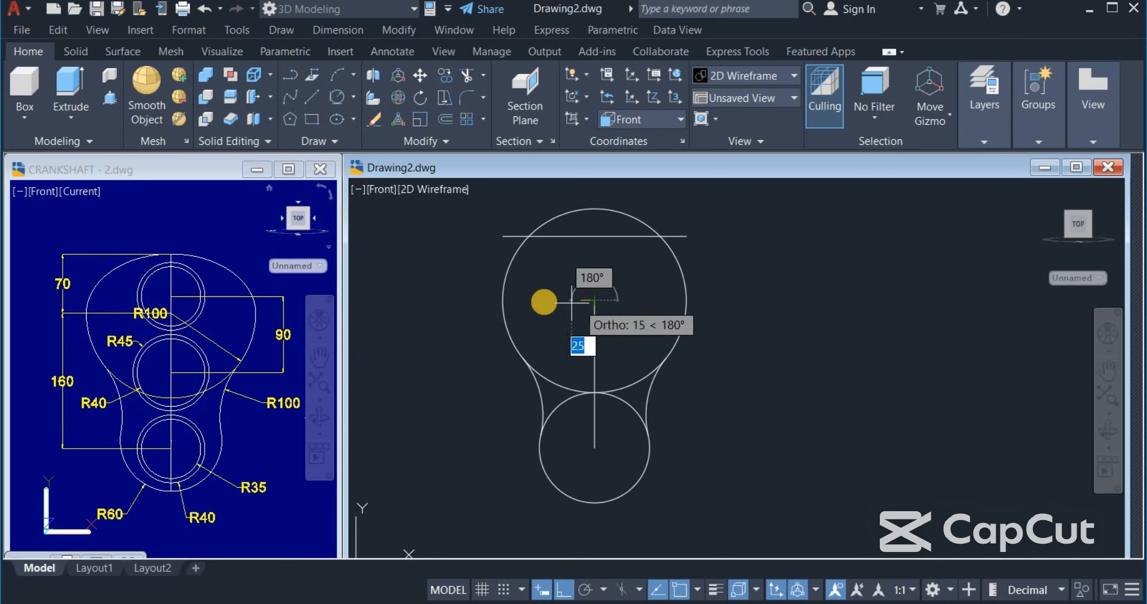
{"action": "left_click", "coordinate": [503, 298]}
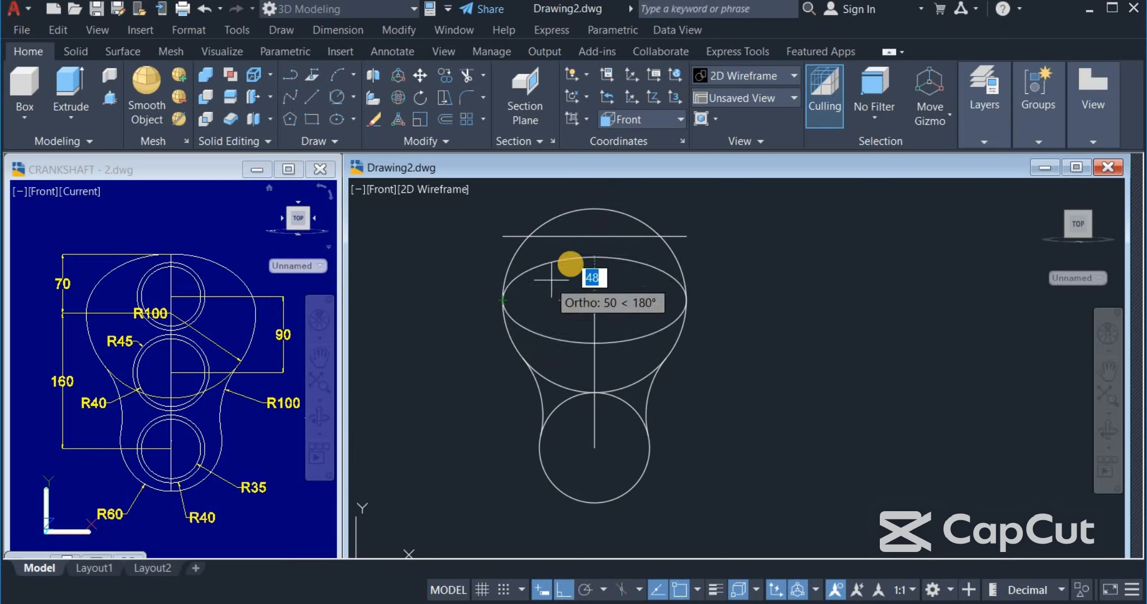
{"action": "left_click", "coordinate": [597, 236]}
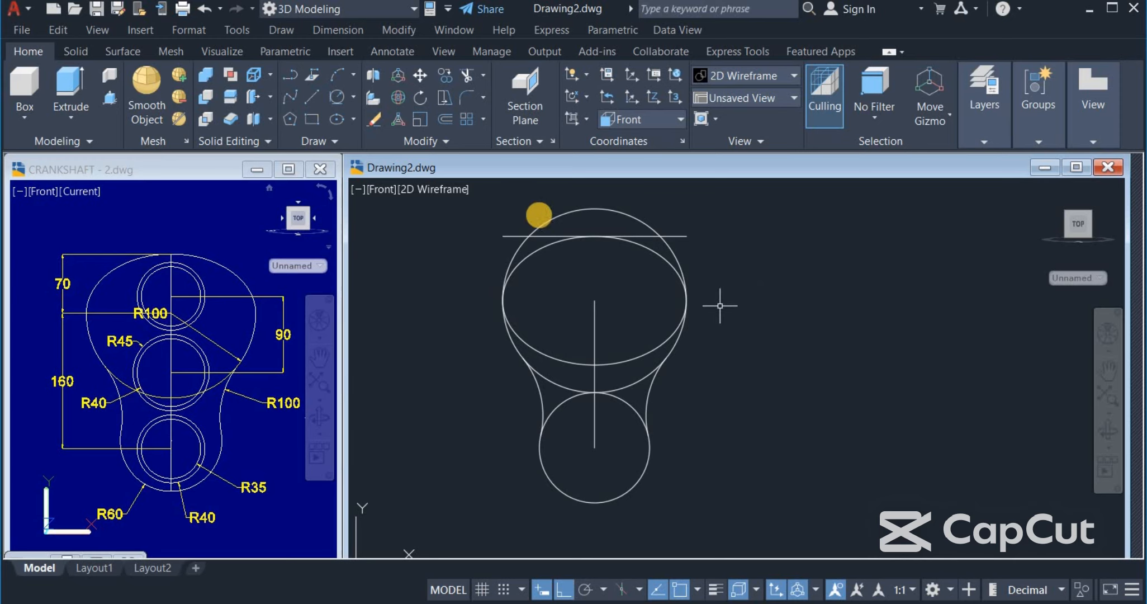
- Trim the ellipse's lower half, the upper circle's bottom and upper side arcs, and the middle of the horizontal line
{"action": "left_click", "coordinate": [466, 78]}
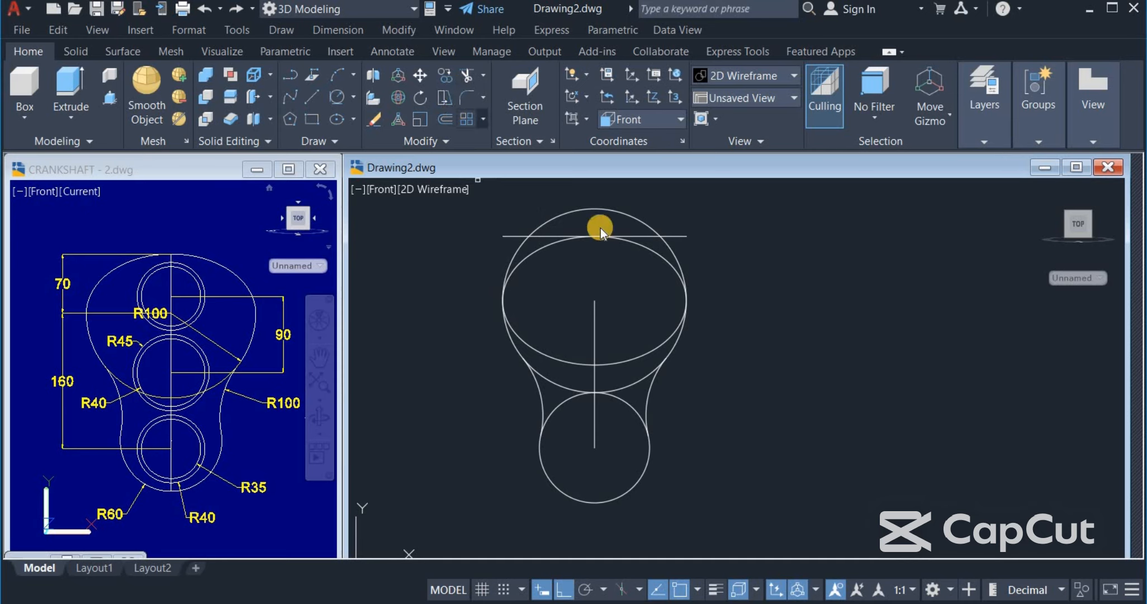
{"action": "left_click", "coordinate": [646, 354]}
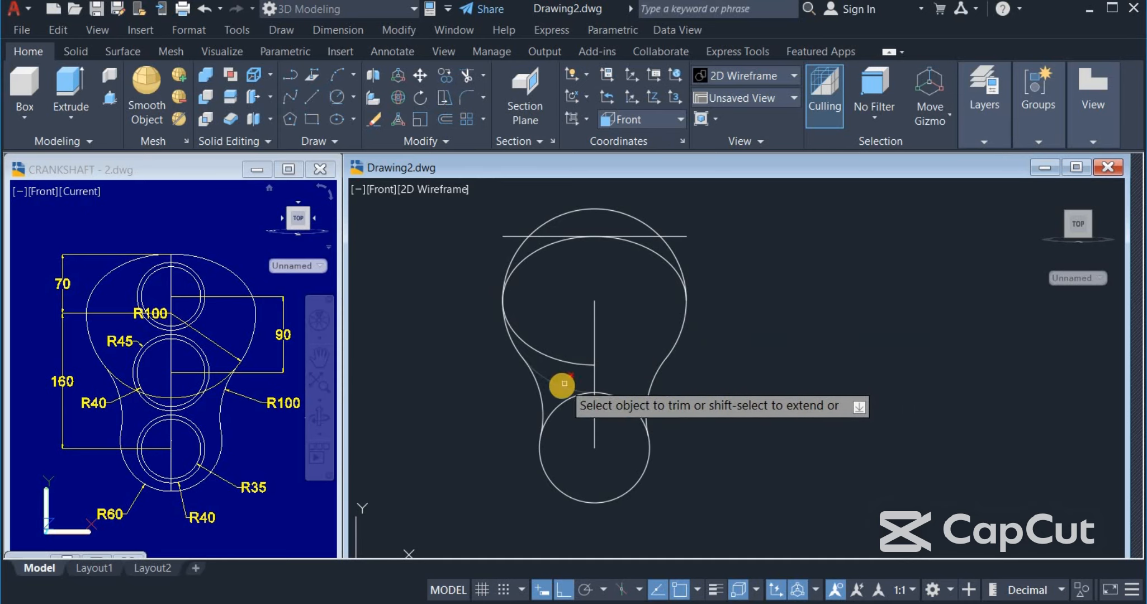
{"action": "left_click", "coordinate": [558, 362]}
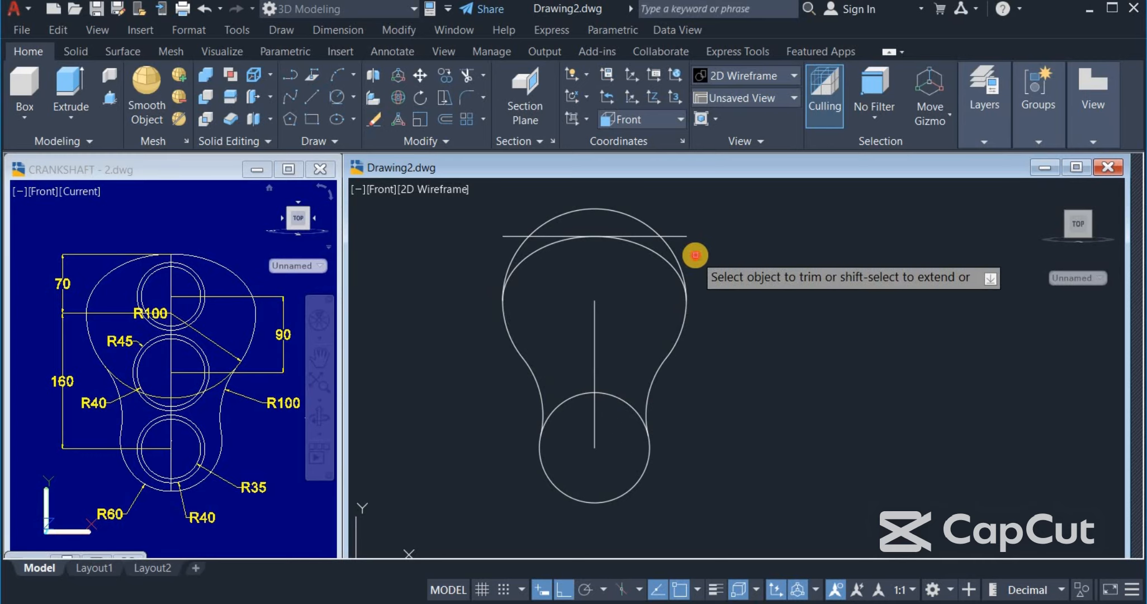
{"action": "left_click_drag", "start_coordinate": [676, 245], "coordinate": [533, 191]}
{"action": "right_click", "coordinate": [535, 197]}
{"action": "key", "text": "Return"}
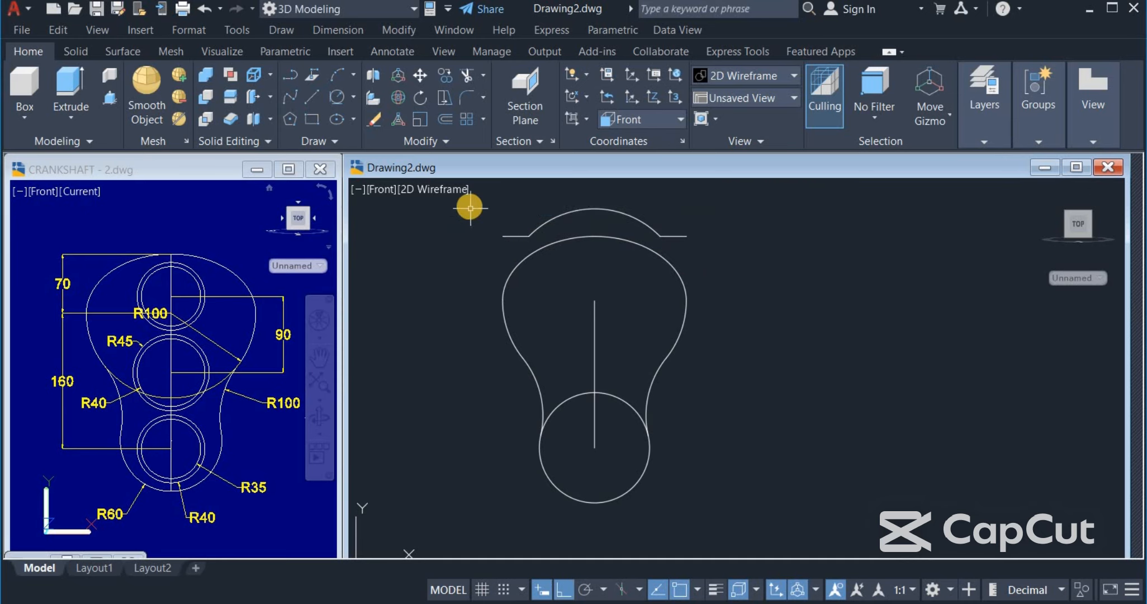
- Erase the leftover circle arc and horizontal line pieces above the ellipse
{"action": "left_click", "coordinate": [470, 208]}
{"action": "left_click", "coordinate": [714, 249]}
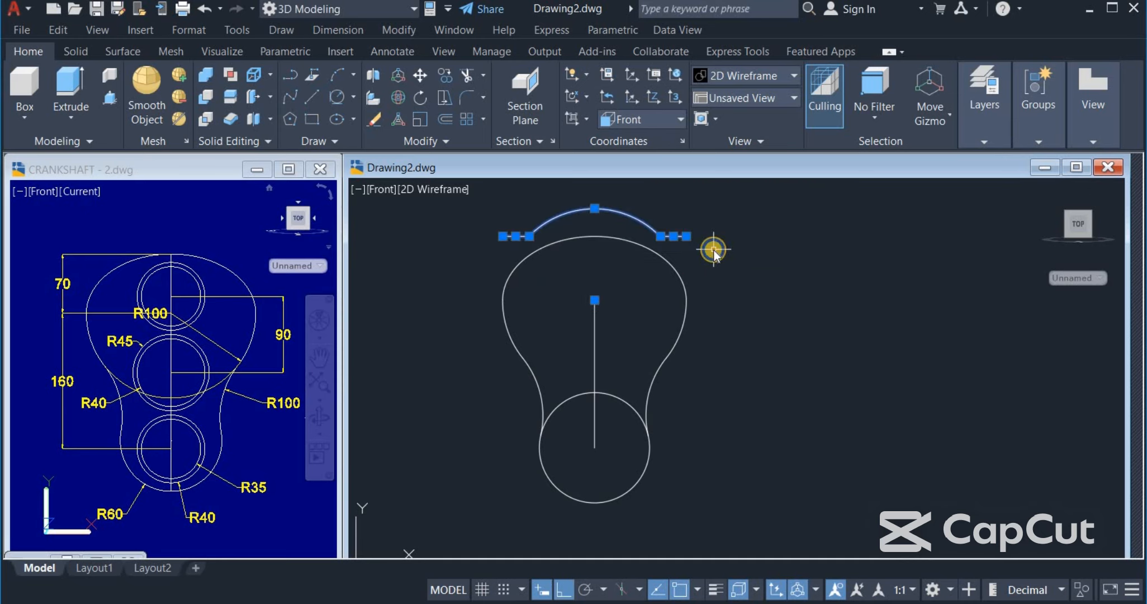
{"action": "right_click", "coordinate": [713, 249]}
{"action": "left_click", "coordinate": [749, 309]}
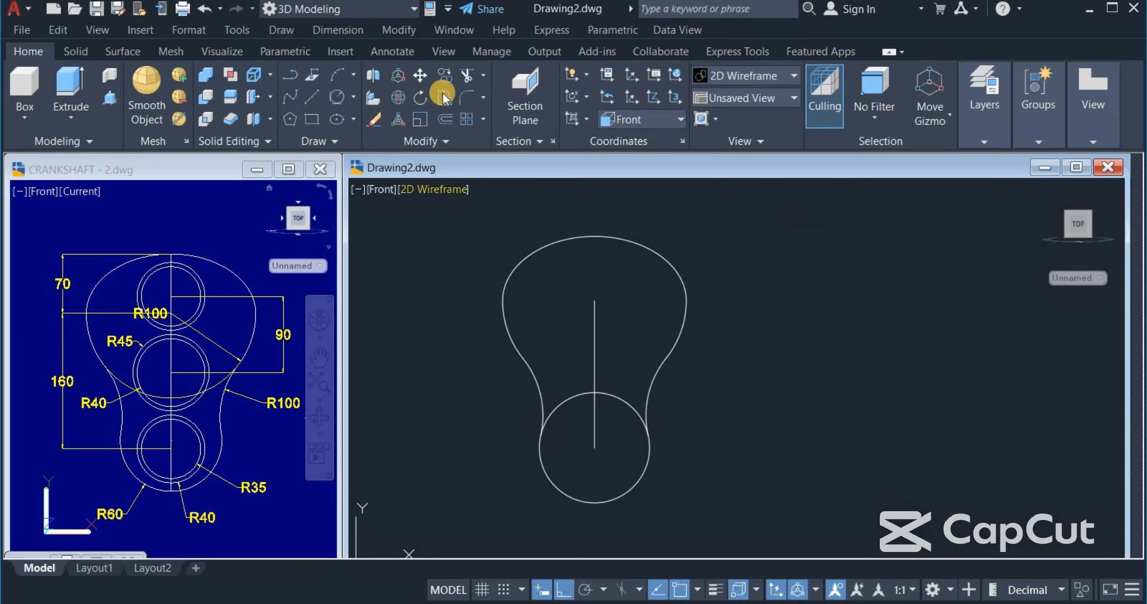
- Trim the upper part of the lower circle that lies inside the web profile
{"action": "left_click", "coordinate": [467, 79]}
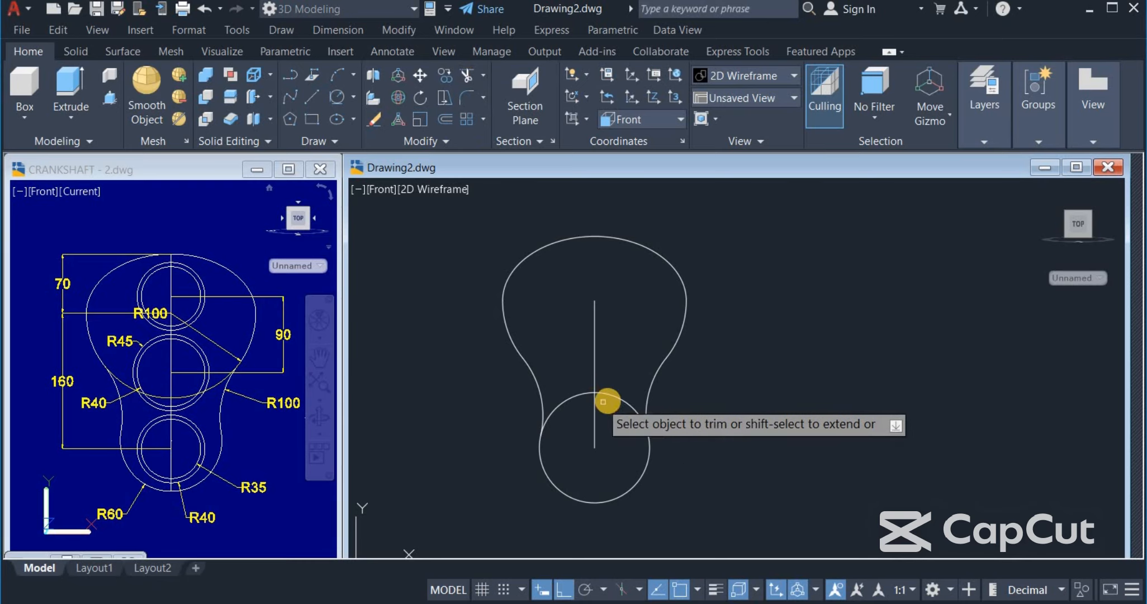
{"action": "left_click", "coordinate": [574, 400]}
{"action": "right_click", "coordinate": [754, 288]}
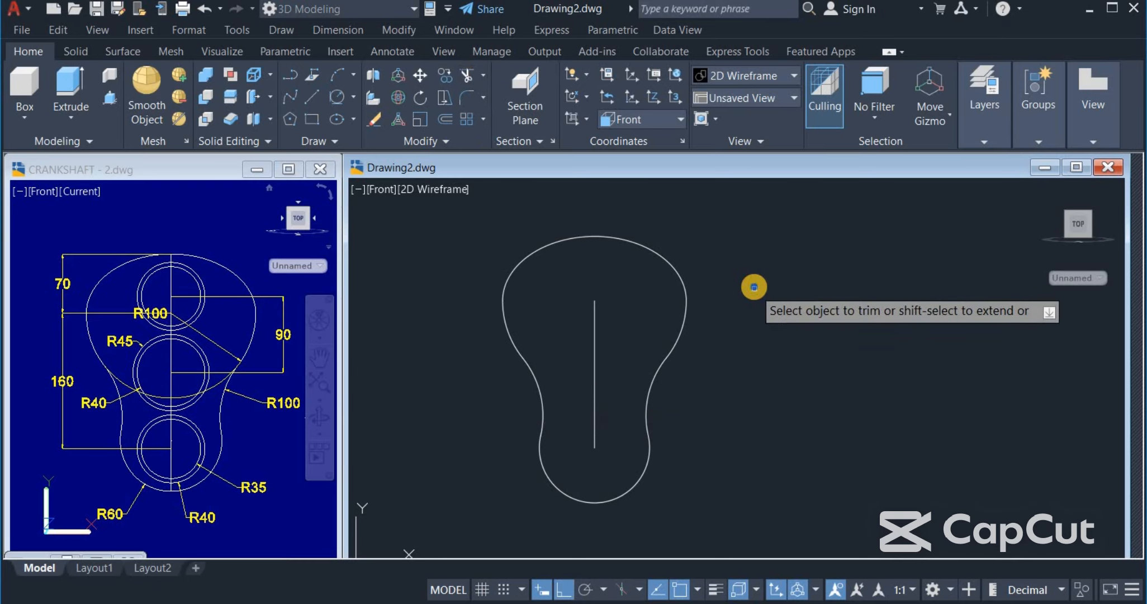
{"action": "left_click", "coordinate": [767, 298]}
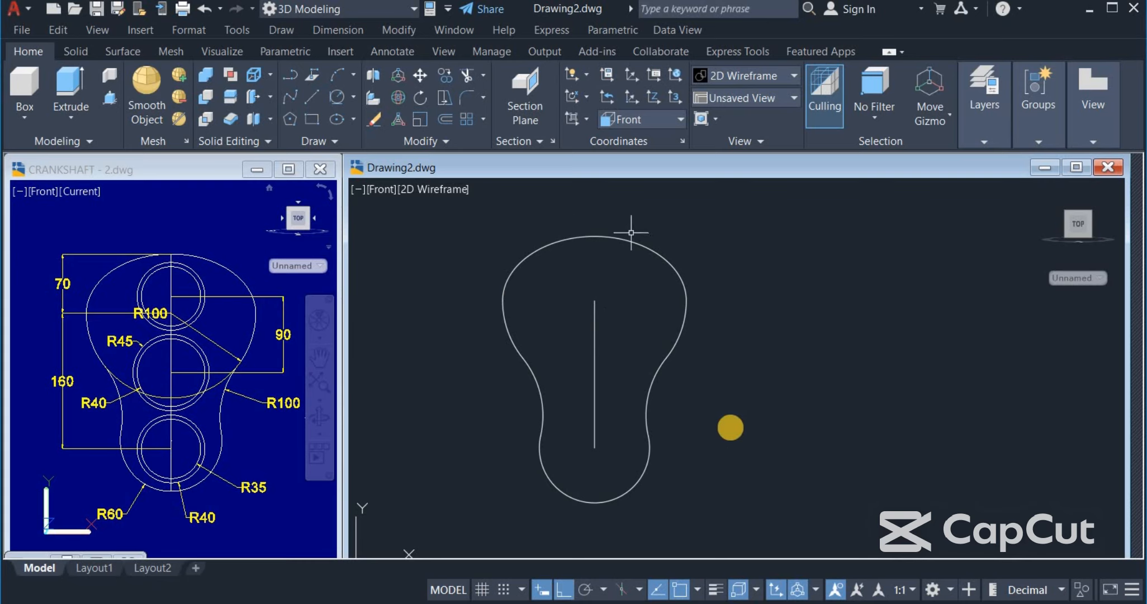
- Join the curves of the web outline with the Join command, selecting the whole profile at once
{"action": "left_click", "coordinate": [430, 144]}
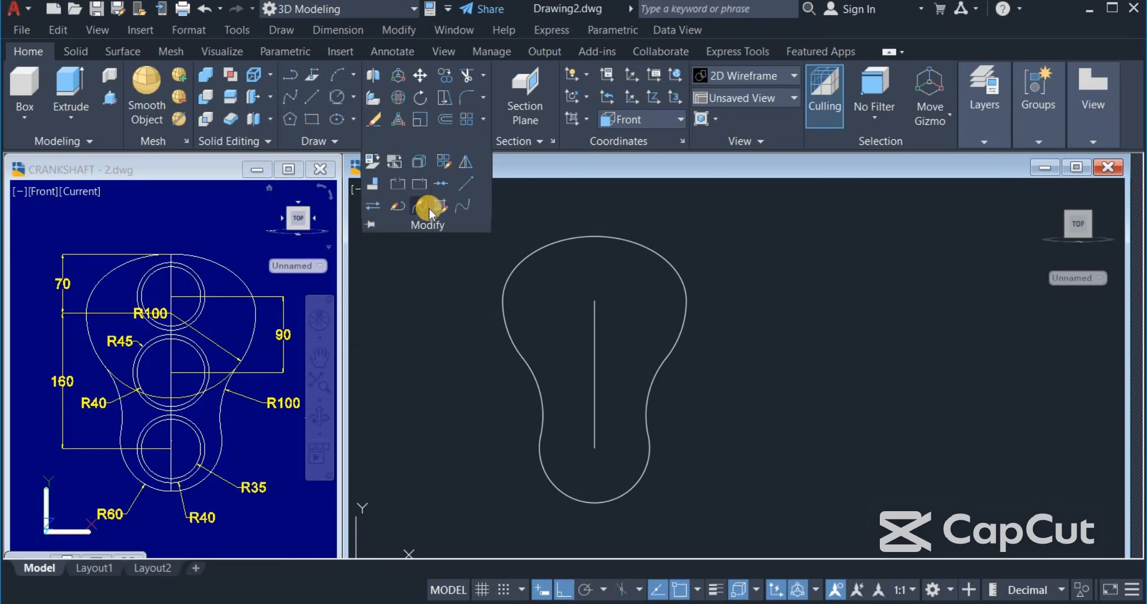
{"action": "left_click", "coordinate": [440, 182]}
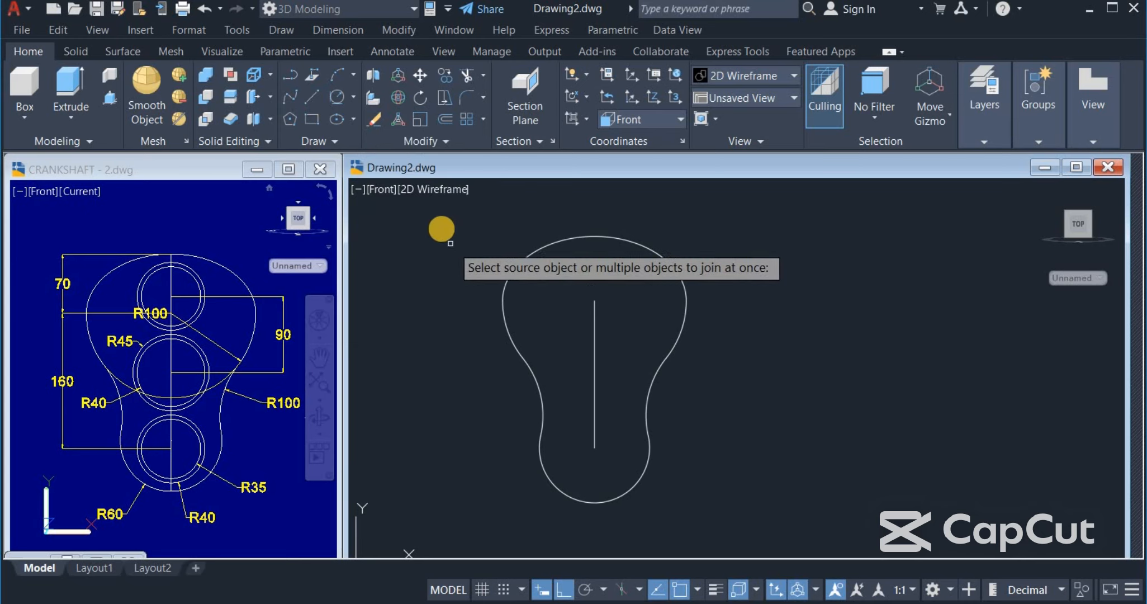
{"action": "left_click", "coordinate": [440, 219]}
{"action": "left_click", "coordinate": [780, 523]}
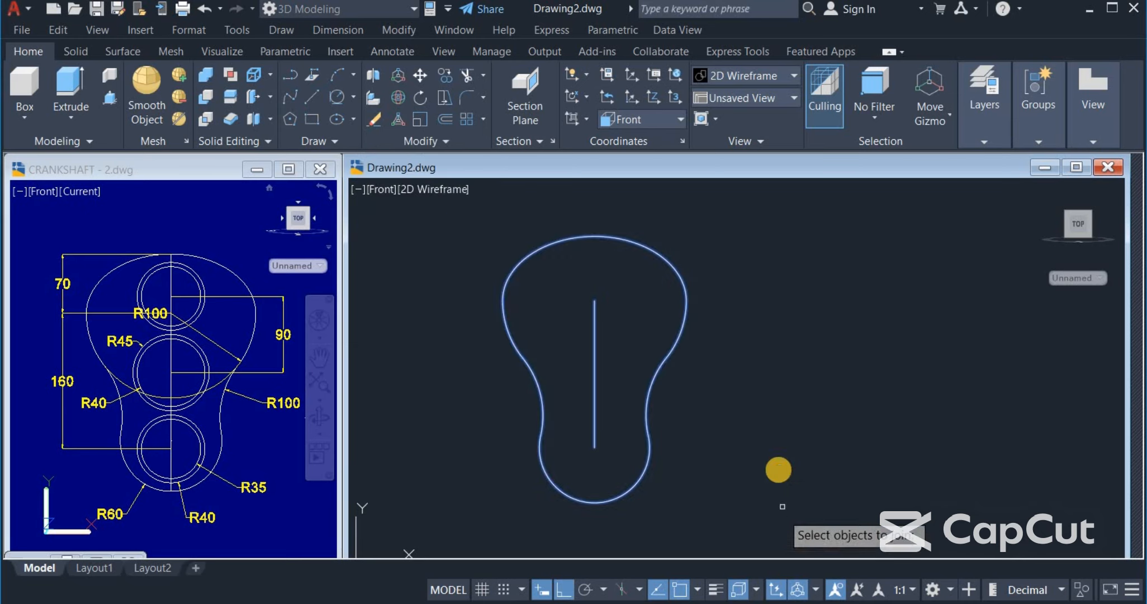
{"action": "key", "text": "Return"}
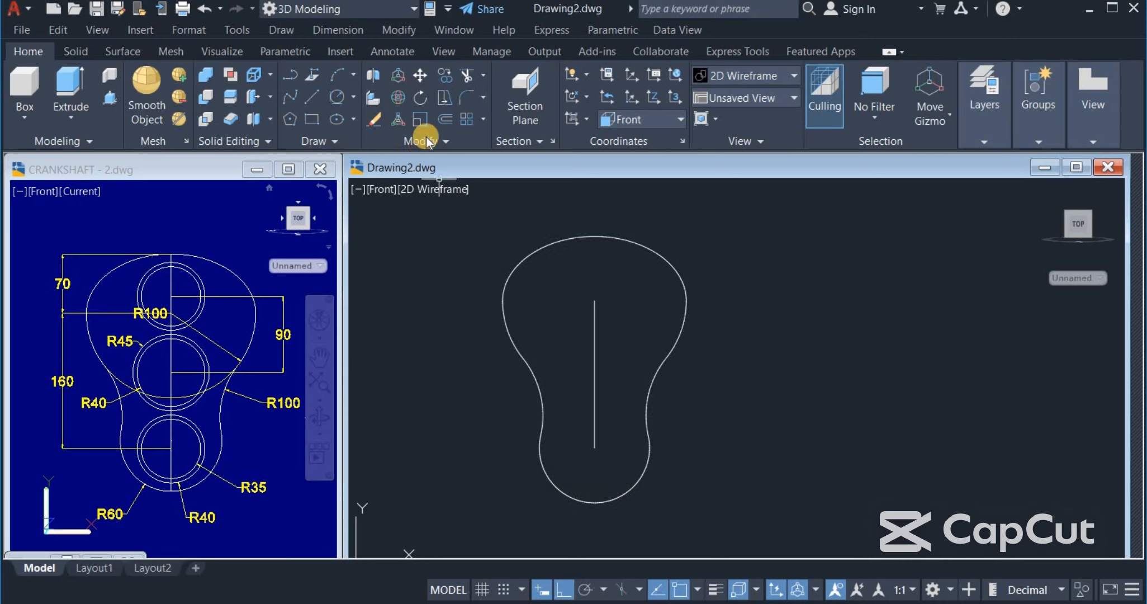
- Extend both ends of the vertical centre line to the web outline
{"action": "left_click", "coordinate": [482, 80]}
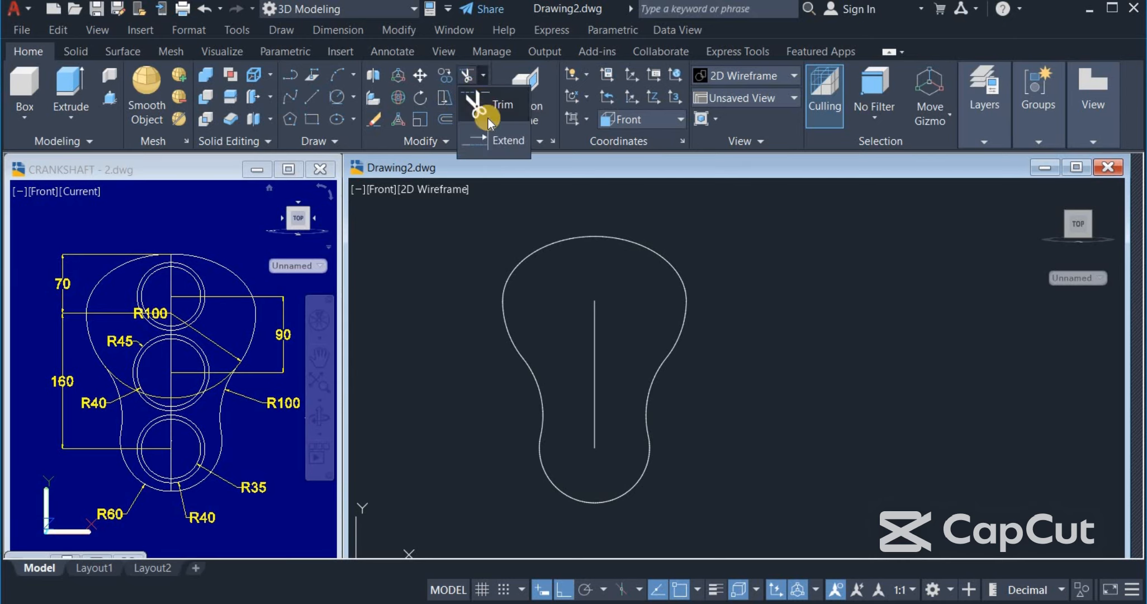
{"action": "left_click", "coordinate": [499, 143]}
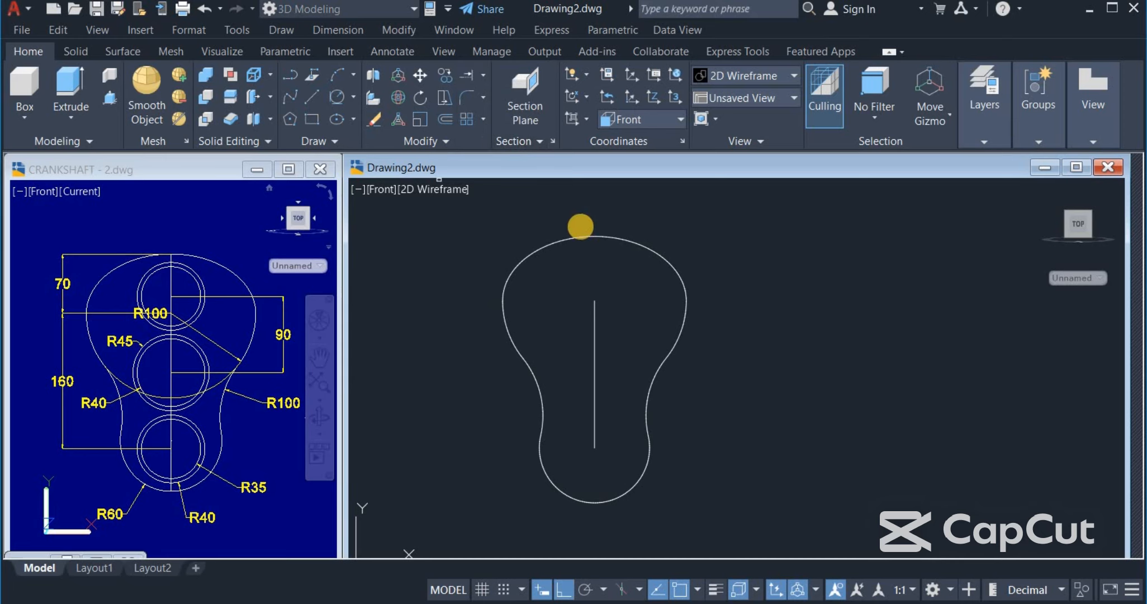
{"action": "left_click", "coordinate": [593, 444]}
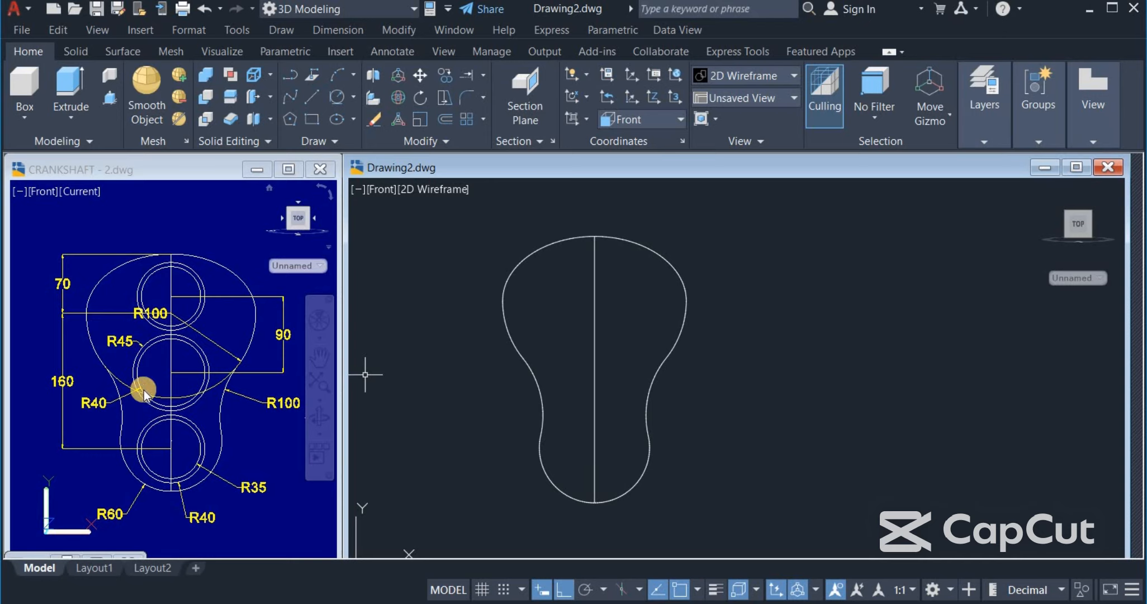
- Draw two concentric circles of radius 40 and 45 centred on the midpoint of the vertical centre line
{"action": "left_click", "coordinate": [357, 98]}
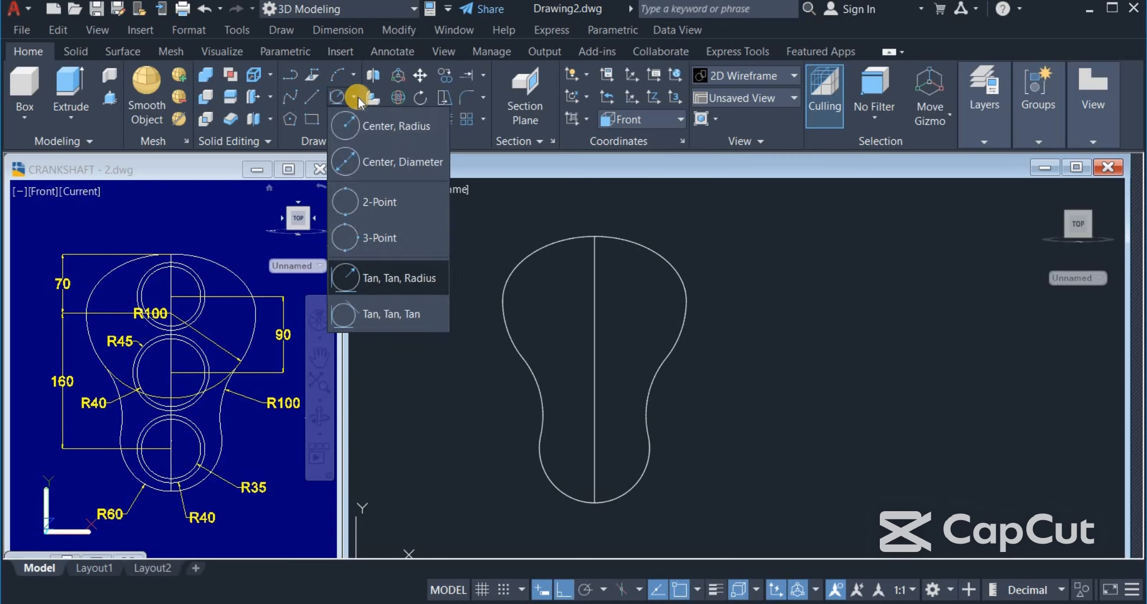
{"action": "left_click", "coordinate": [392, 131]}
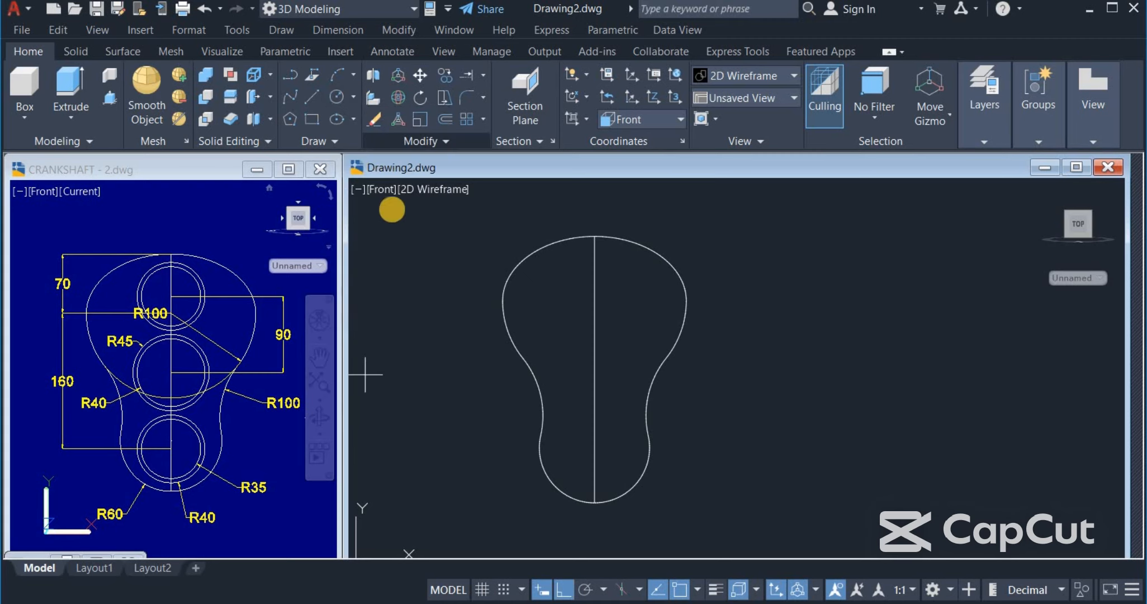
{"action": "left_click", "coordinate": [595, 369]}
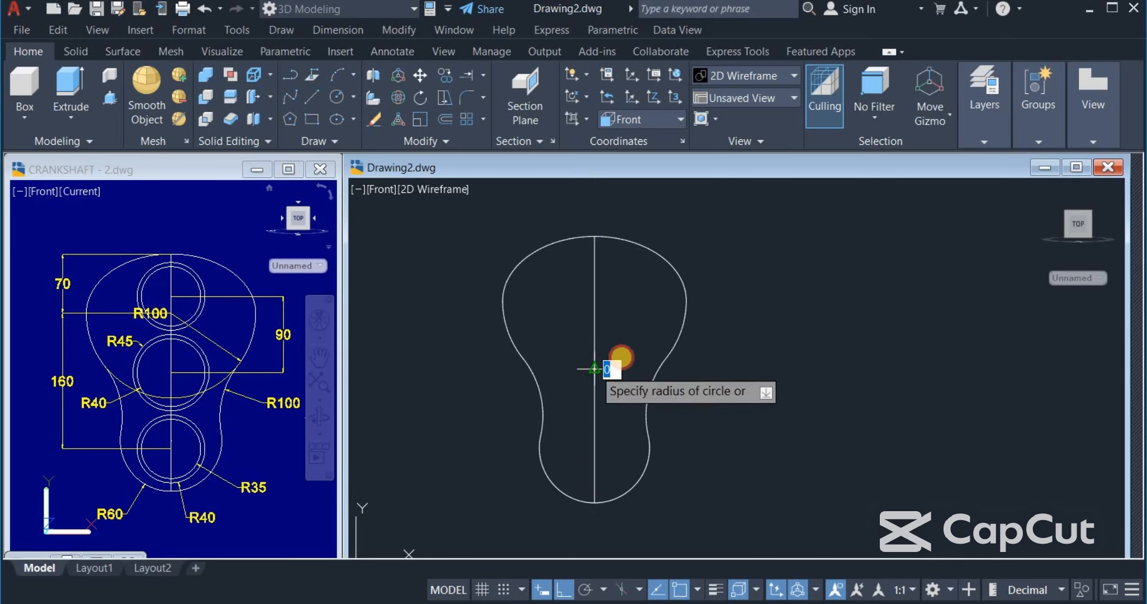
{"action": "left_click", "coordinate": [632, 346]}
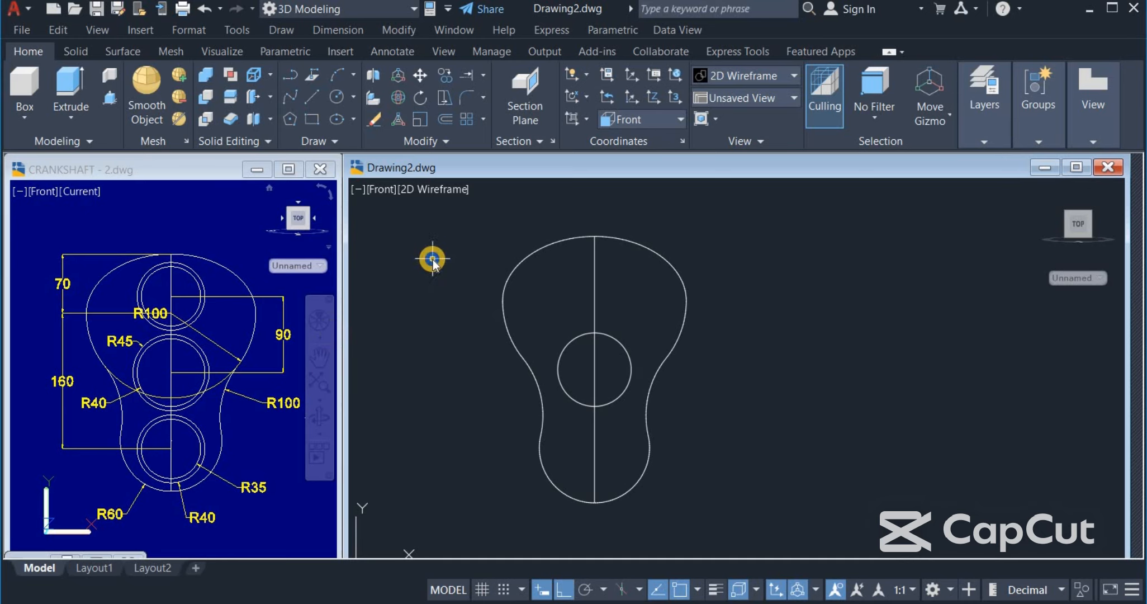
{"action": "right_click", "coordinate": [433, 260]}
{"action": "left_click", "coordinate": [497, 275]}
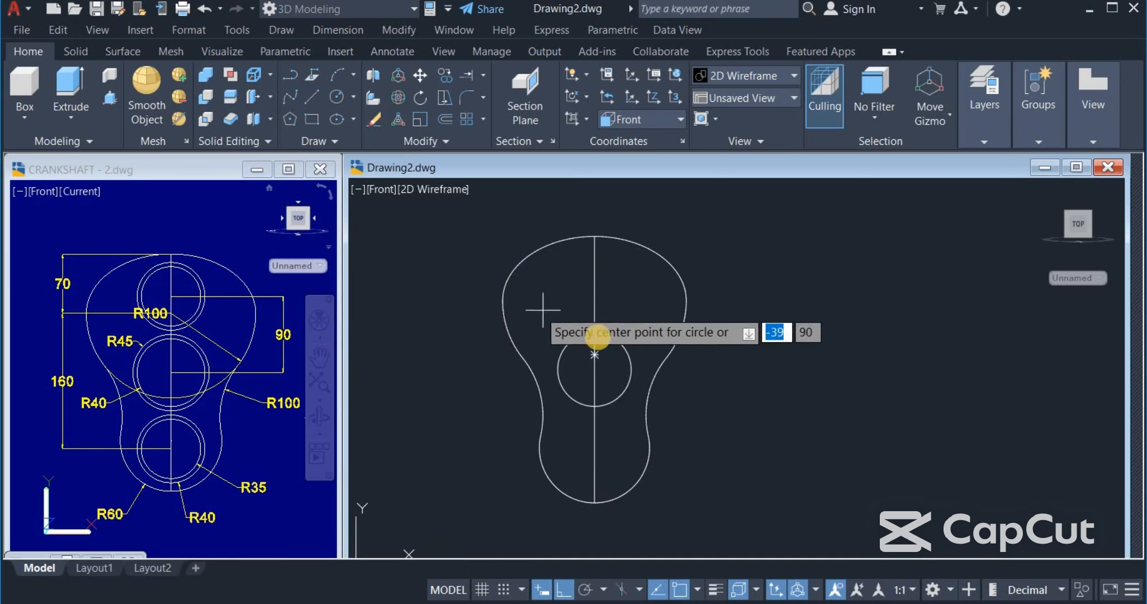
{"action": "left_click", "coordinate": [594, 367]}
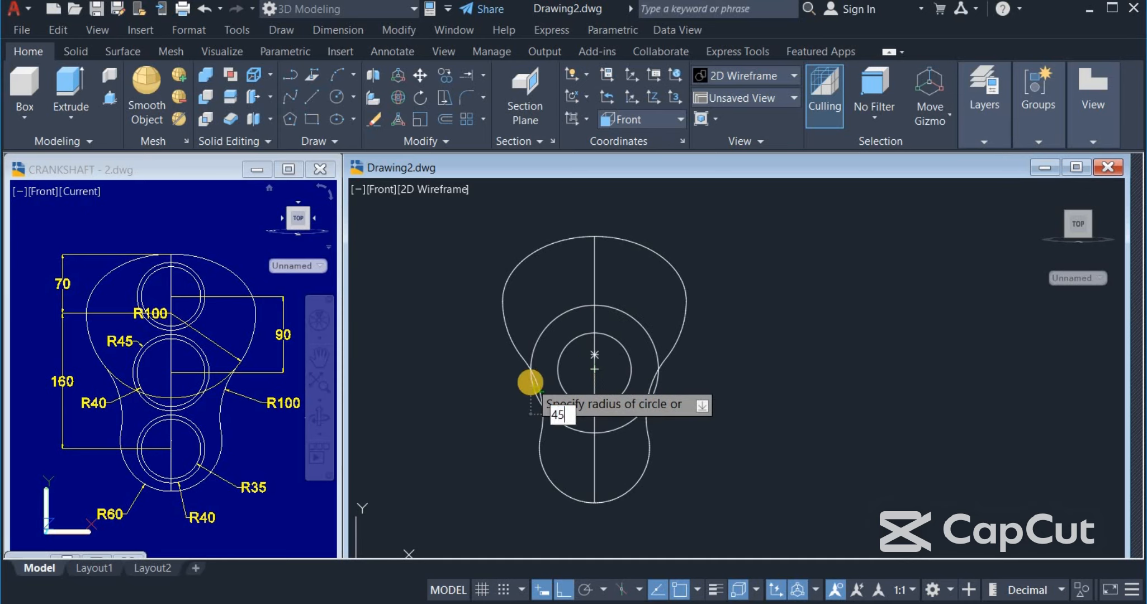
{"action": "key", "text": "Return"}
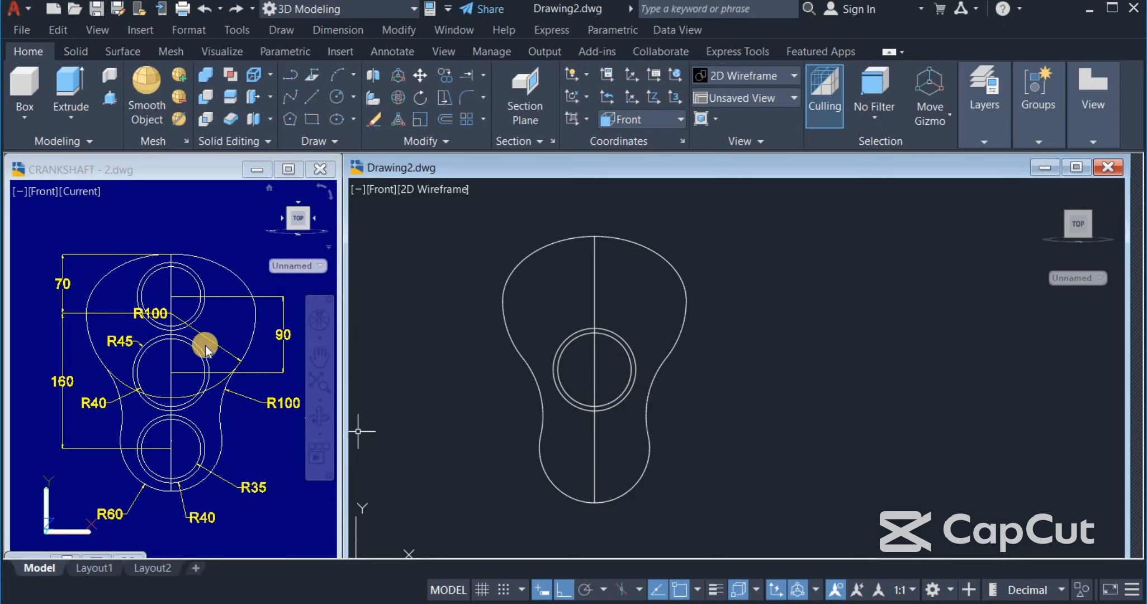
- Draw a third circle of radius 35 concentric with the two circles in the middle of the web
{"action": "left_click", "coordinate": [336, 94]}
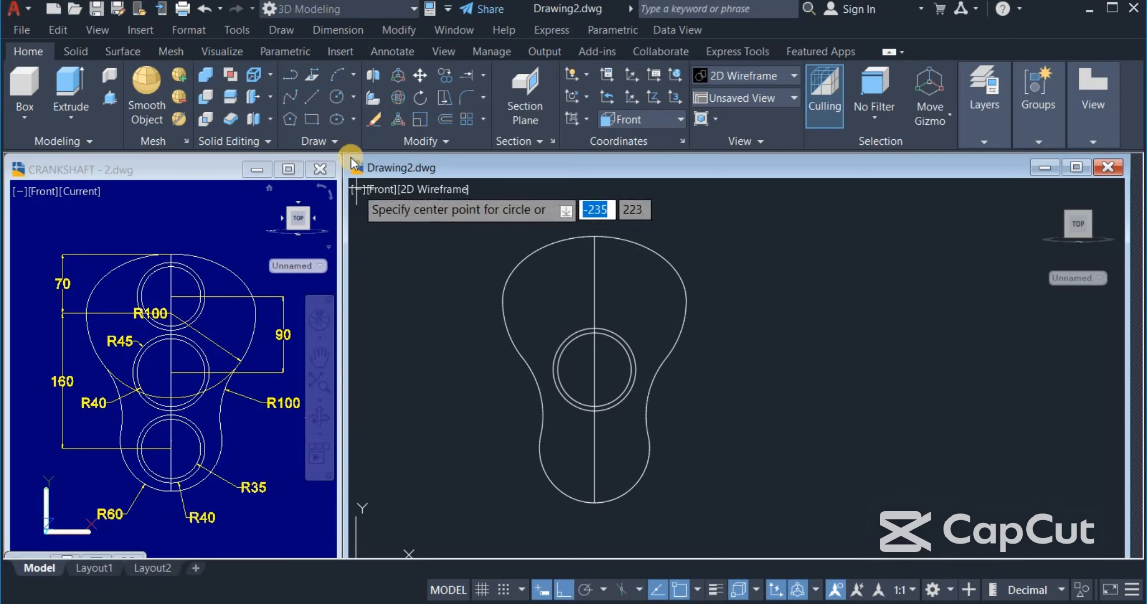
{"action": "left_click", "coordinate": [353, 98]}
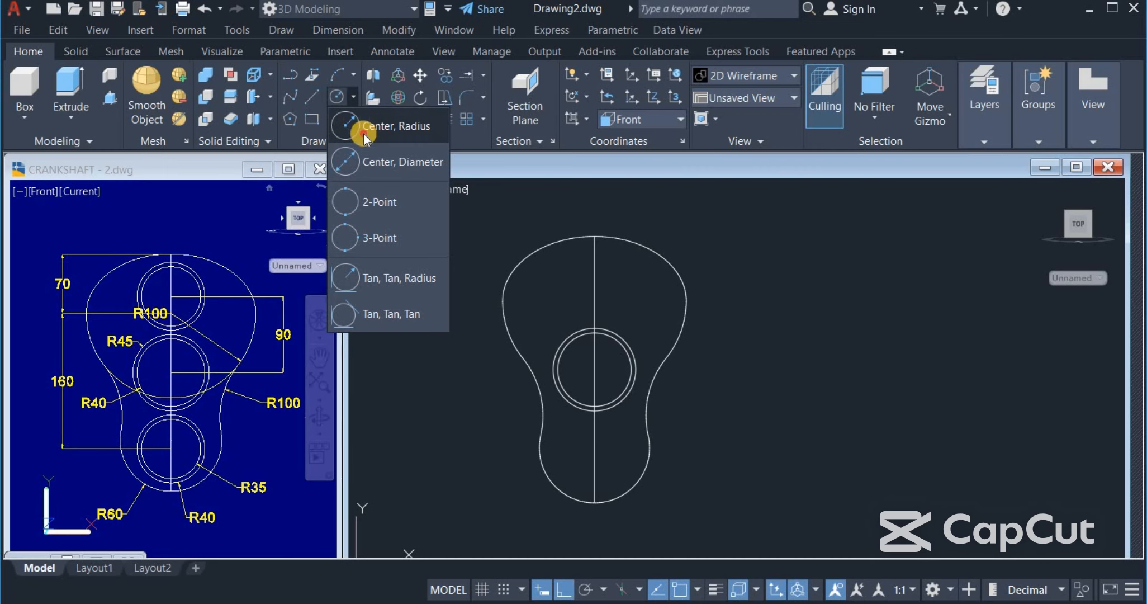
{"action": "left_click", "coordinate": [364, 134]}
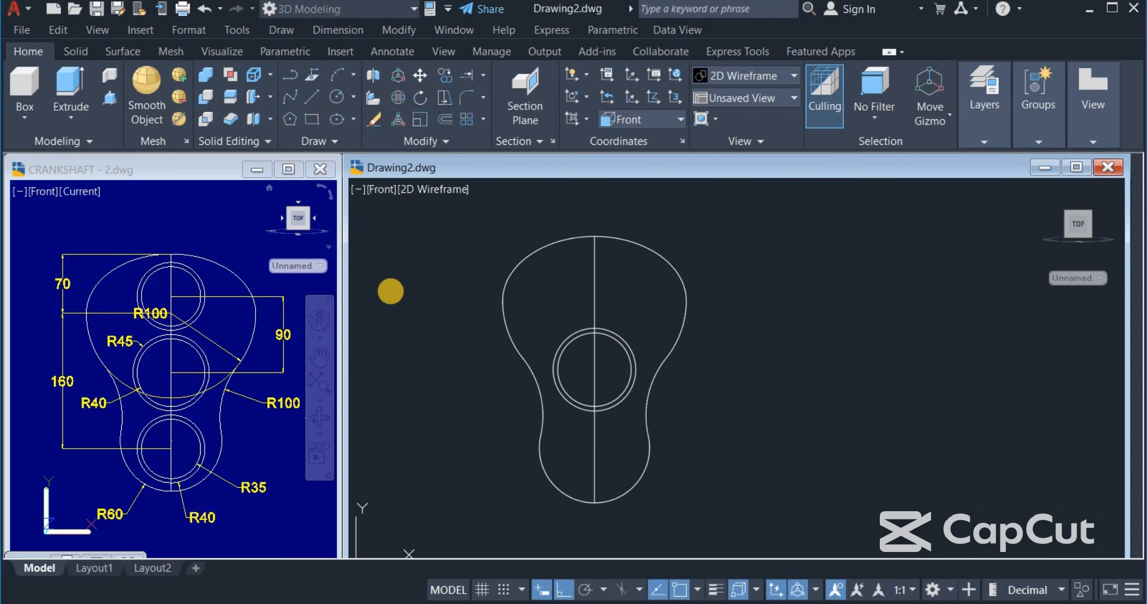
{"action": "left_click", "coordinate": [595, 369]}
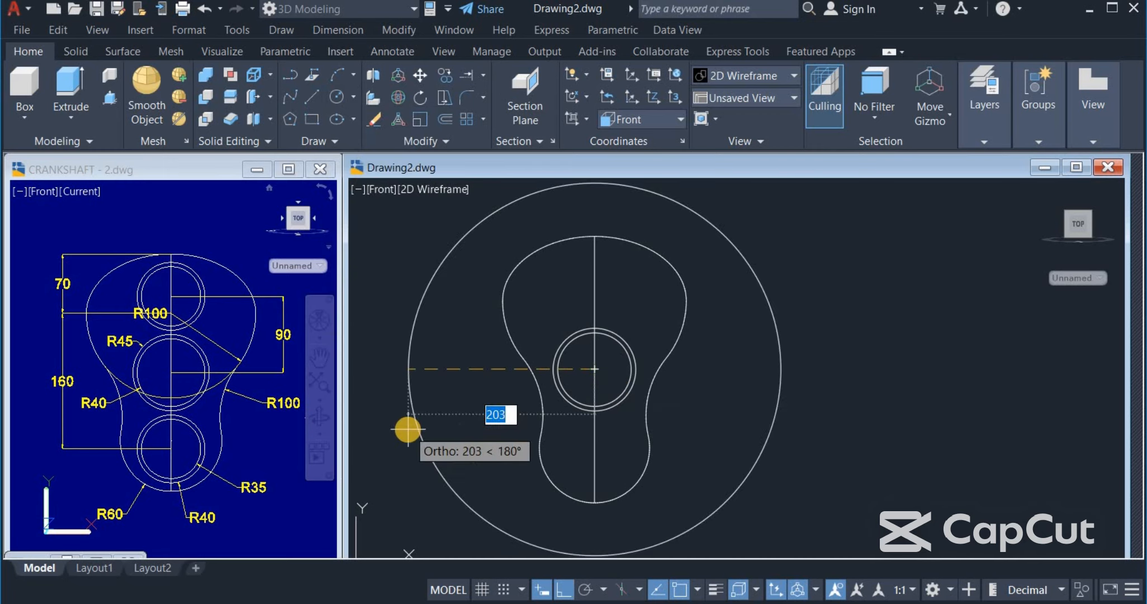
{"action": "key", "text": "BackSpace"}
{"action": "type", "text": "15"}
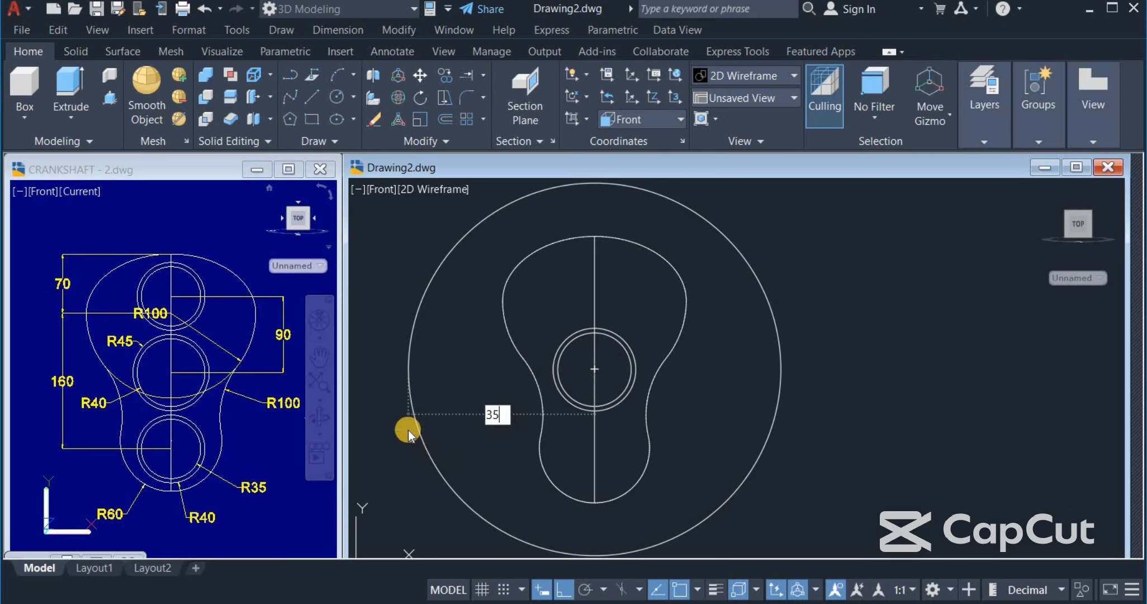
{"action": "key", "text": "Return"}
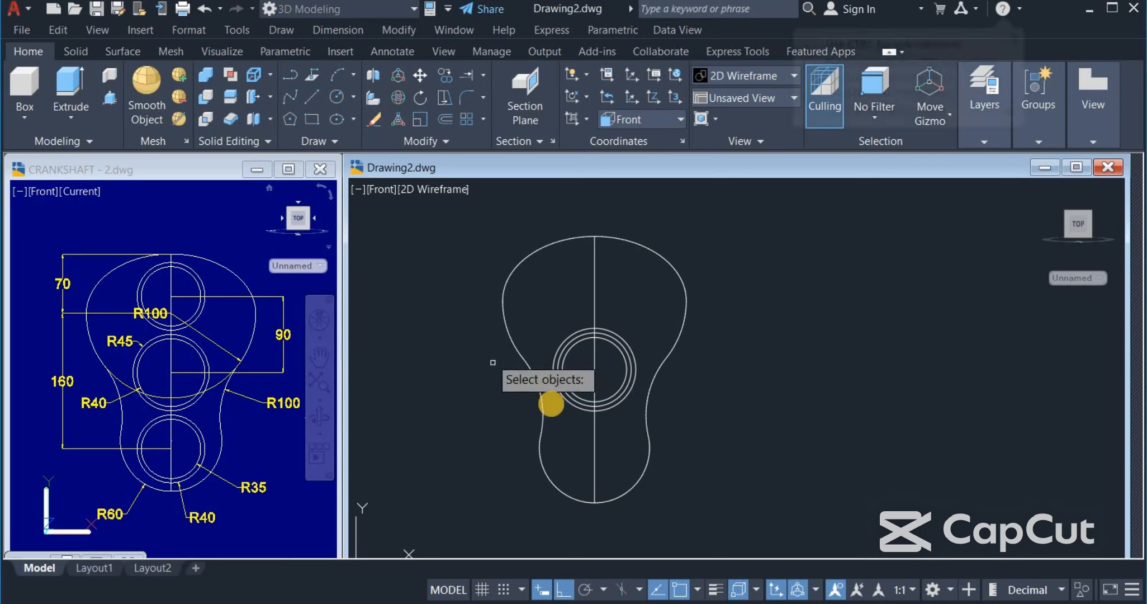
- Move the innermost radius 35 circle straight up by 90 along the centre line
{"action": "left_click", "coordinate": [602, 340]}
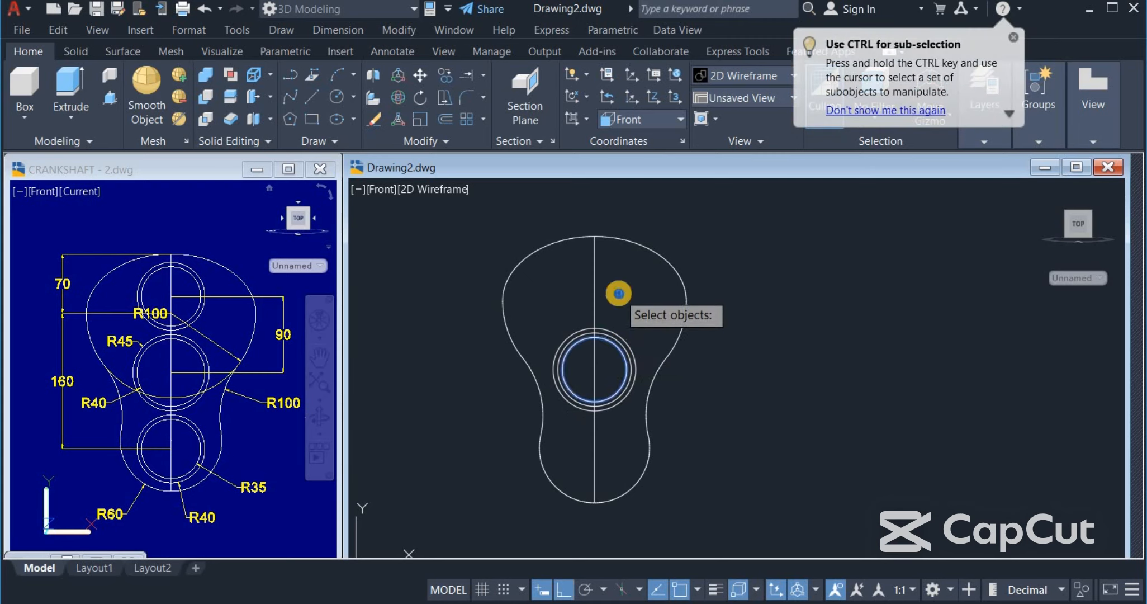
{"action": "key", "text": "Return"}
{"action": "left_click", "coordinate": [751, 393]}
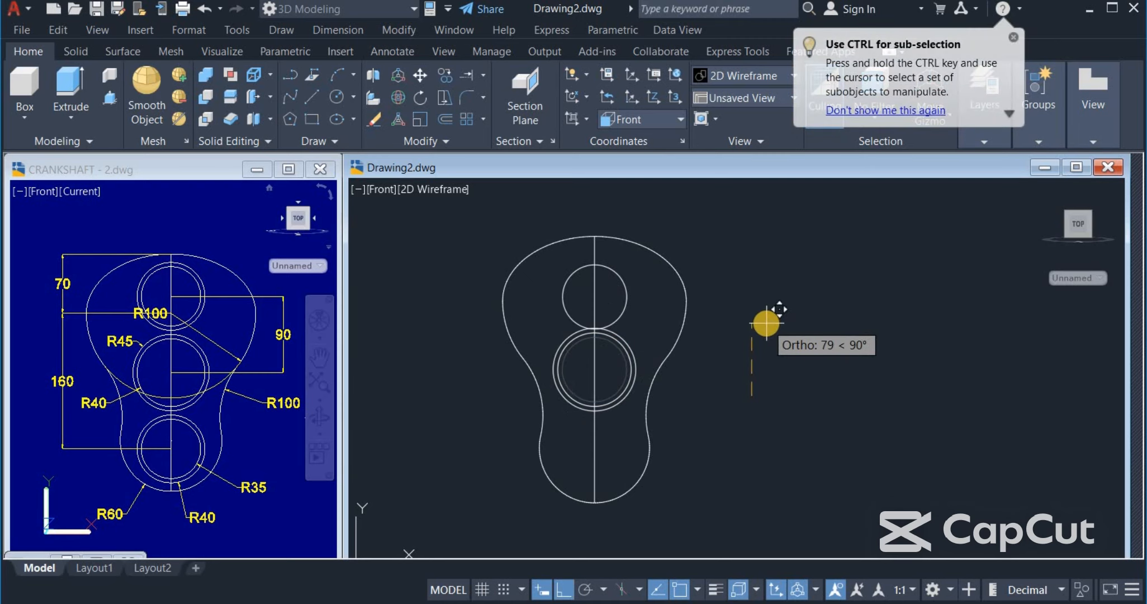
{"action": "type", "text": "90"}
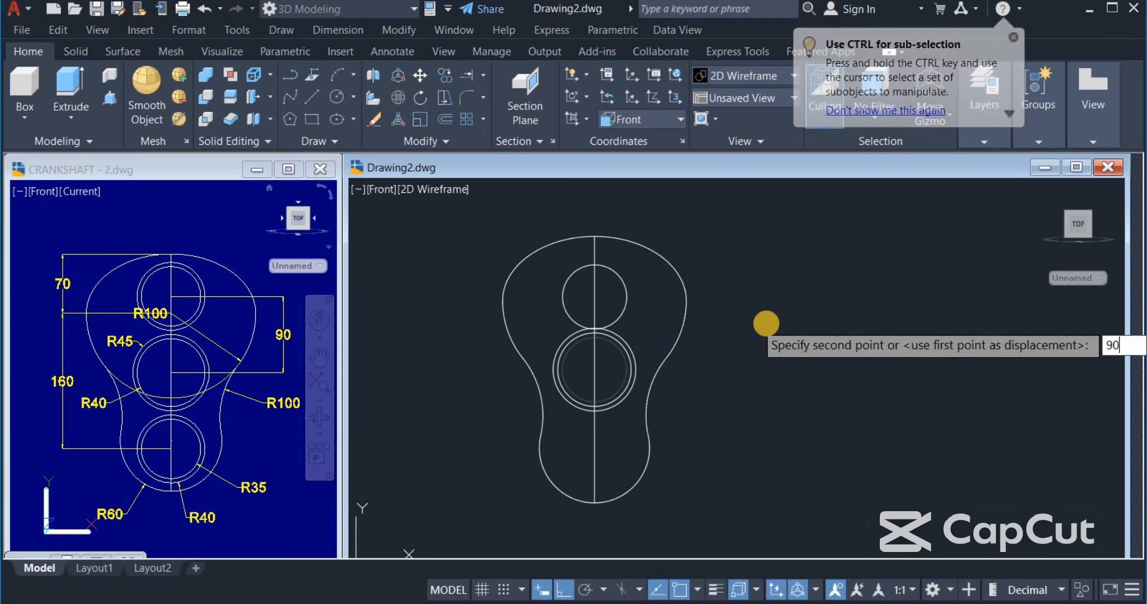
{"action": "key", "text": "Return"}
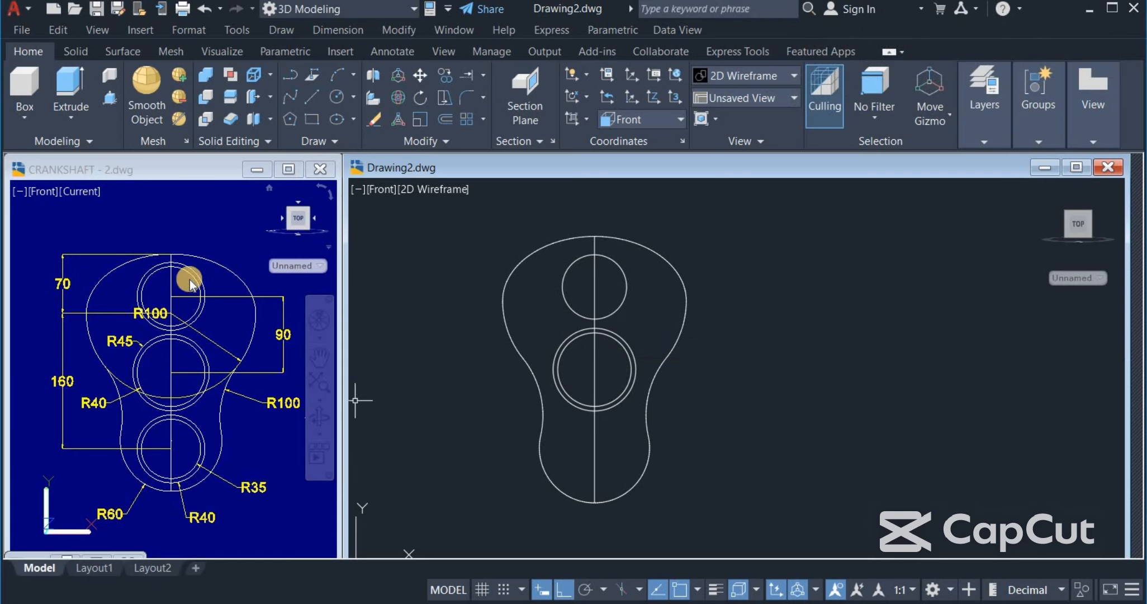
- Draw a circle of radius 40 concentric with the upper radius 35 circle
{"action": "left_click", "coordinate": [337, 100]}
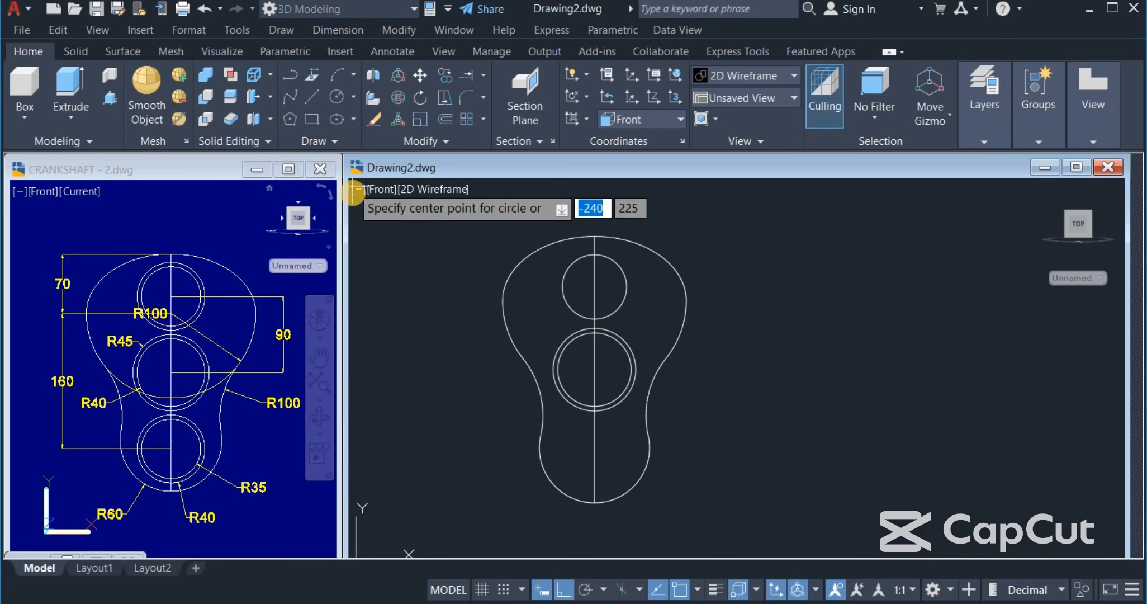
{"action": "left_click", "coordinate": [353, 100]}
{"action": "left_click", "coordinate": [384, 152]}
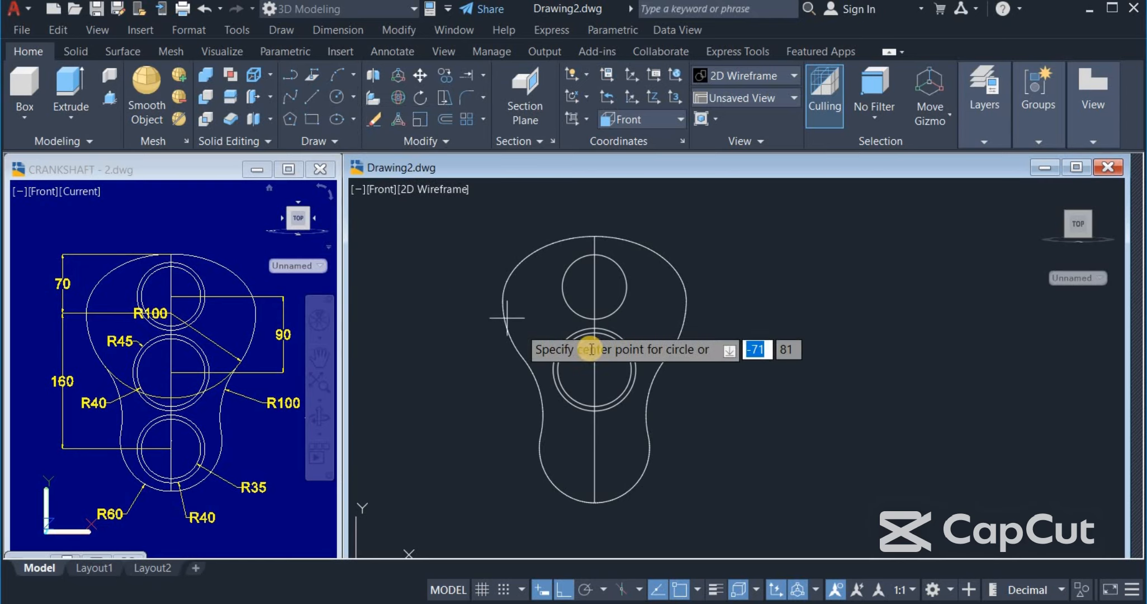
{"action": "left_click", "coordinate": [595, 286]}
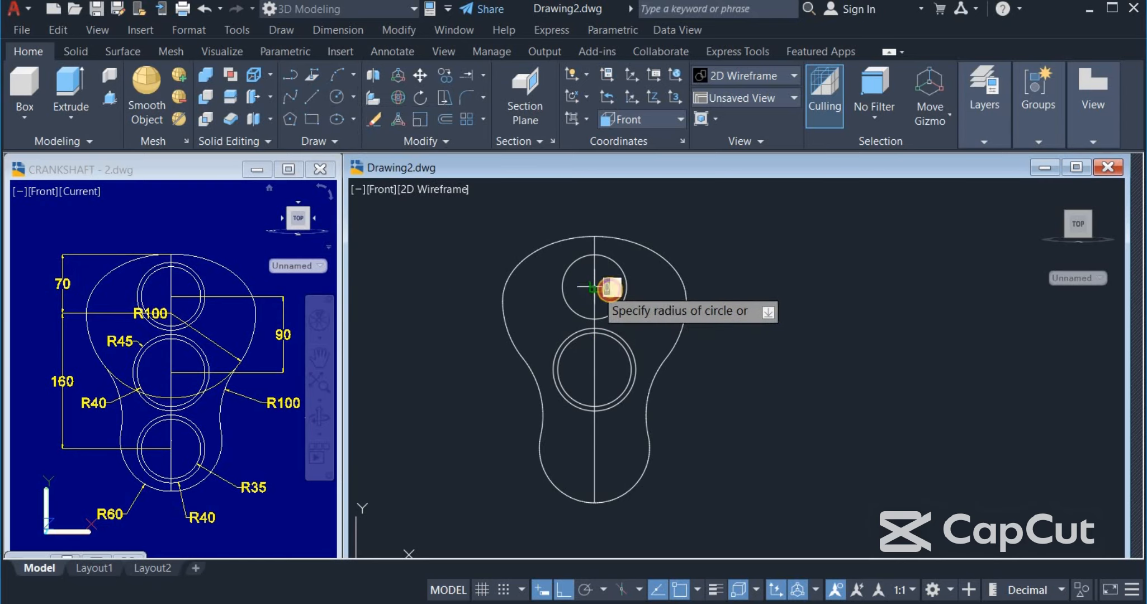
{"action": "type", "text": "40"}
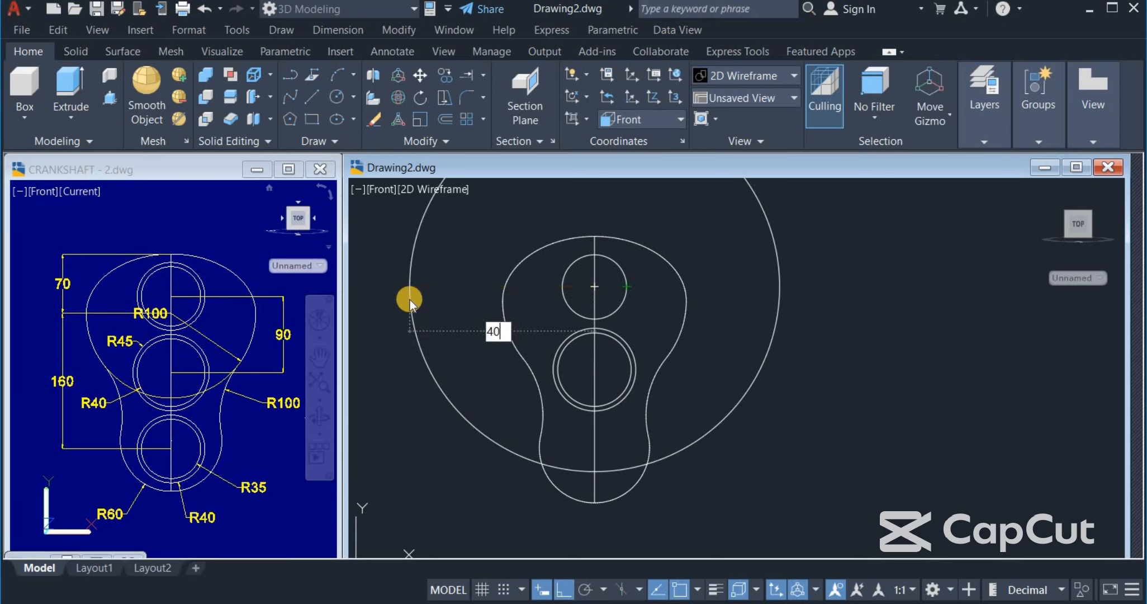
{"action": "key", "text": "Return"}
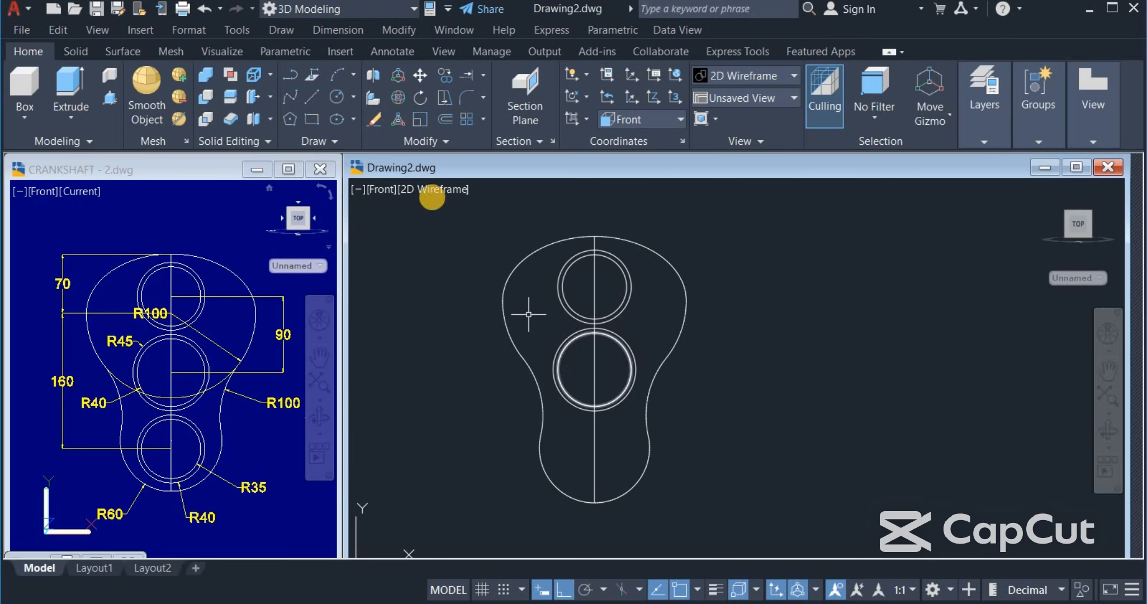
- Mirror the two upper circles about a horizontal line through the middle circles' centre, keeping the source objects
{"action": "left_click", "coordinate": [413, 141]}
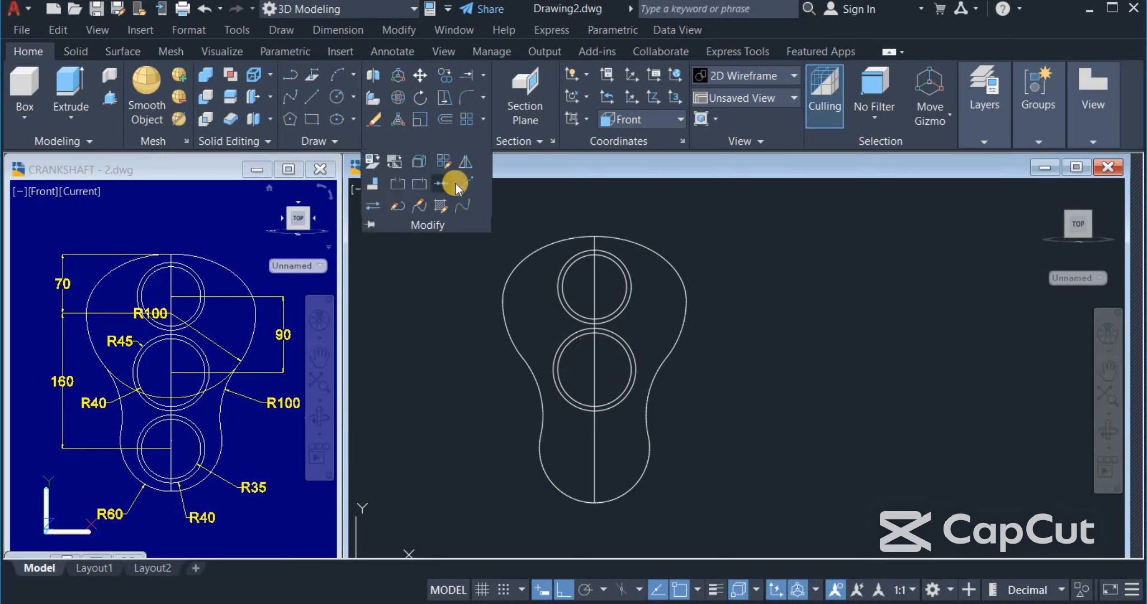
{"action": "left_click", "coordinate": [462, 166]}
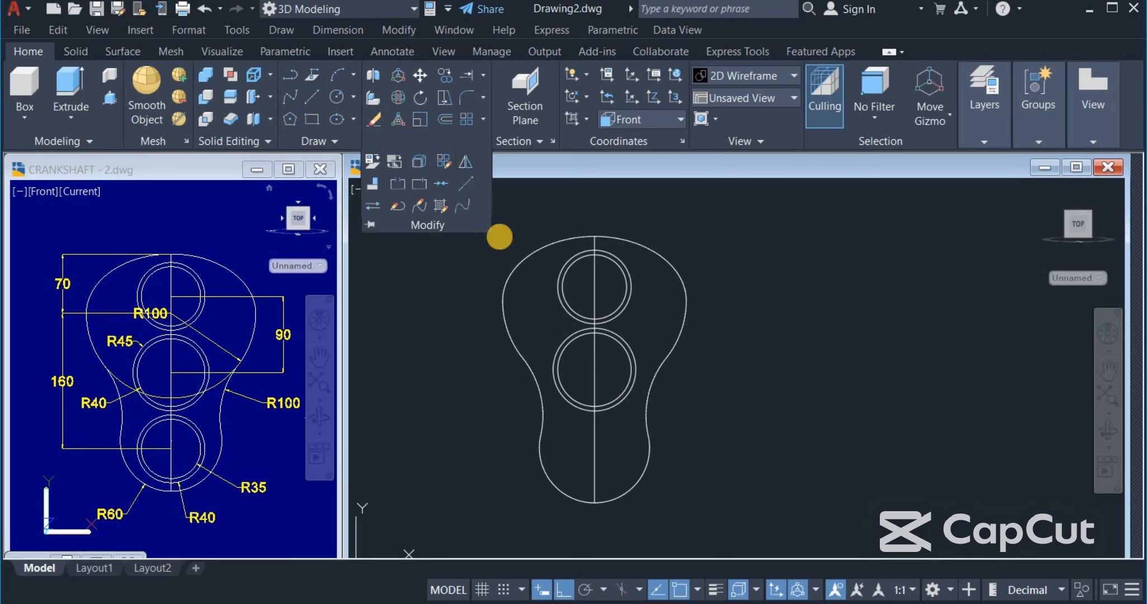
{"action": "left_click", "coordinate": [648, 283]}
{"action": "left_click", "coordinate": [605, 285]}
{"action": "key", "text": "Return"}
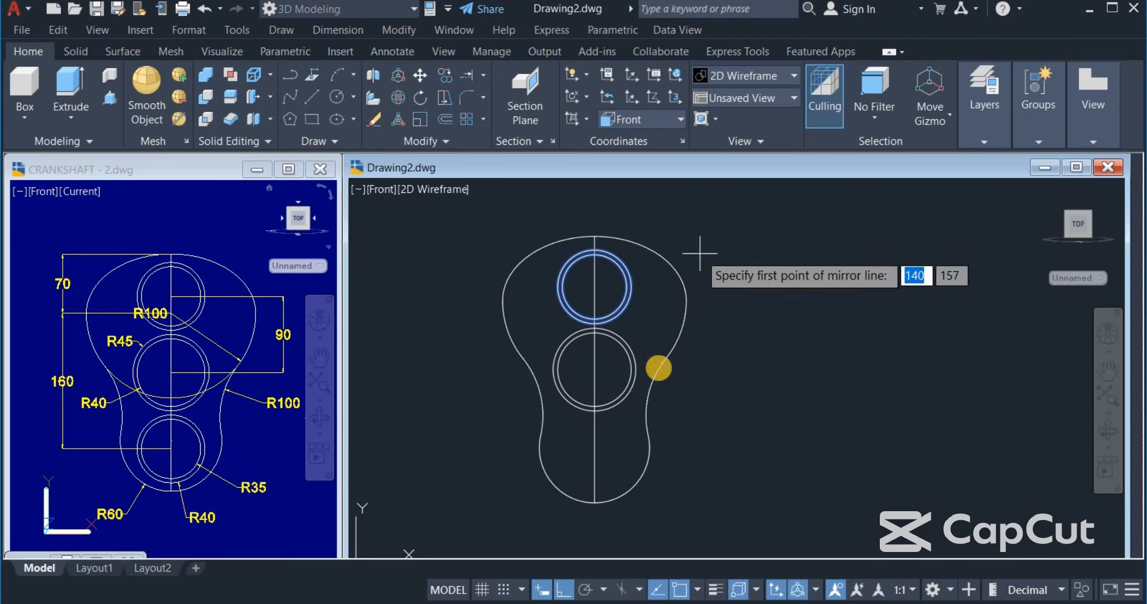
{"action": "left_click", "coordinate": [594, 395]}
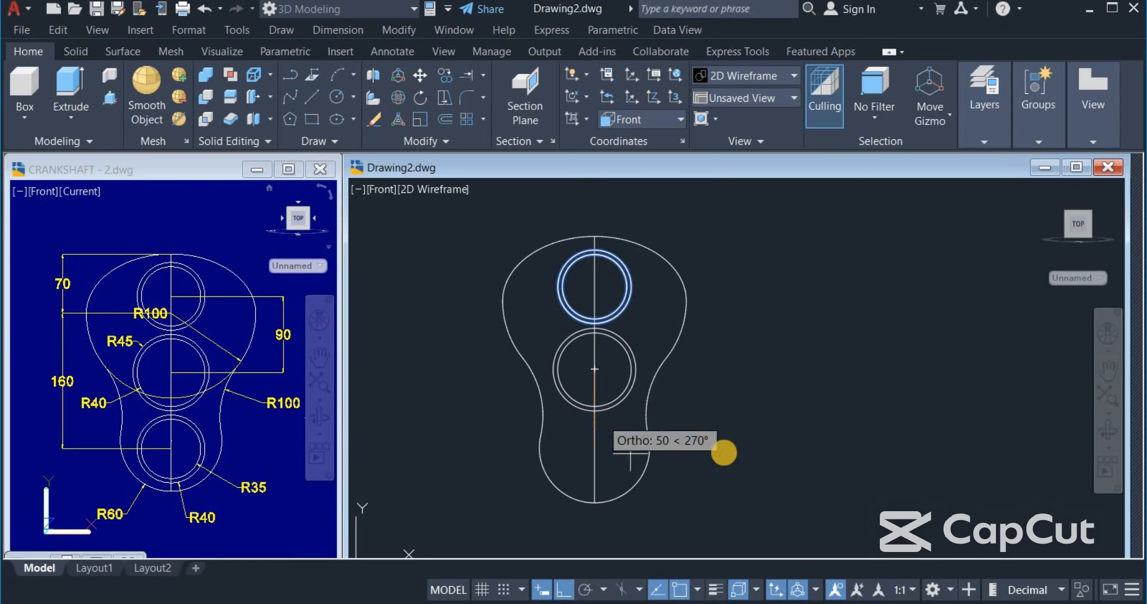
{"action": "left_click", "coordinate": [736, 373]}
{"action": "right_click", "coordinate": [739, 346]}
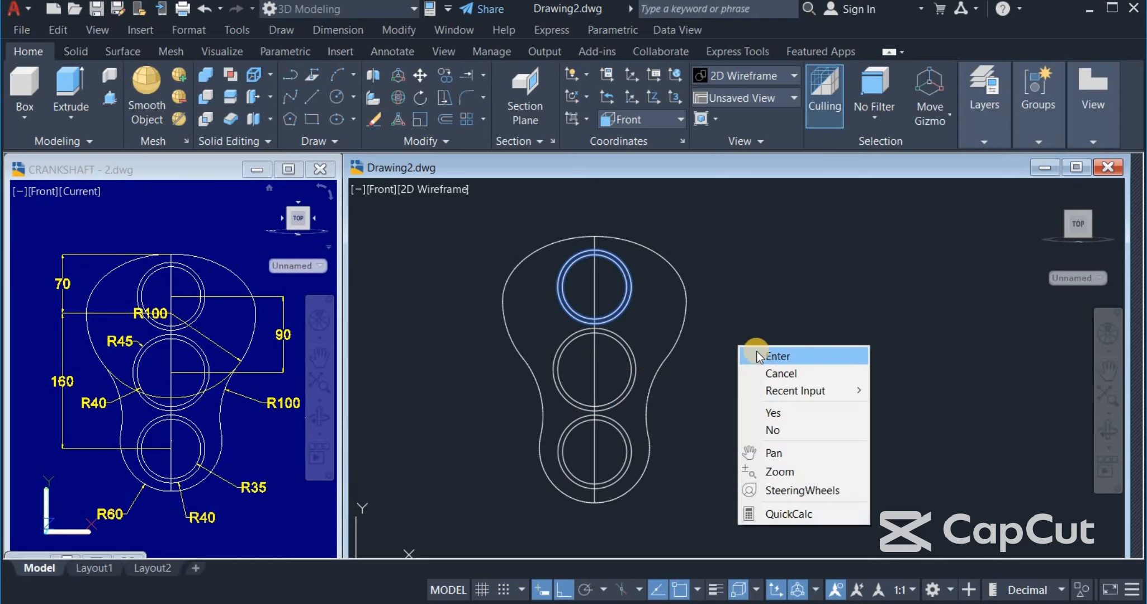
{"action": "left_click", "coordinate": [762, 356]}
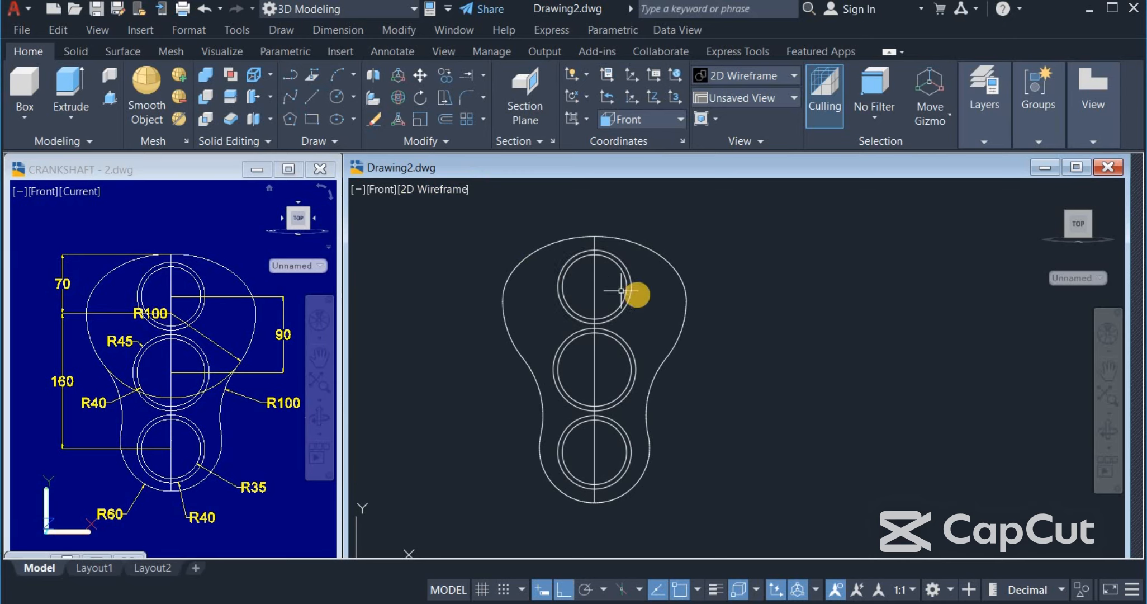
- Erase the two upper circles together with the vertical centre line
{"action": "left_click", "coordinate": [639, 295]}
{"action": "left_click", "coordinate": [531, 295]}
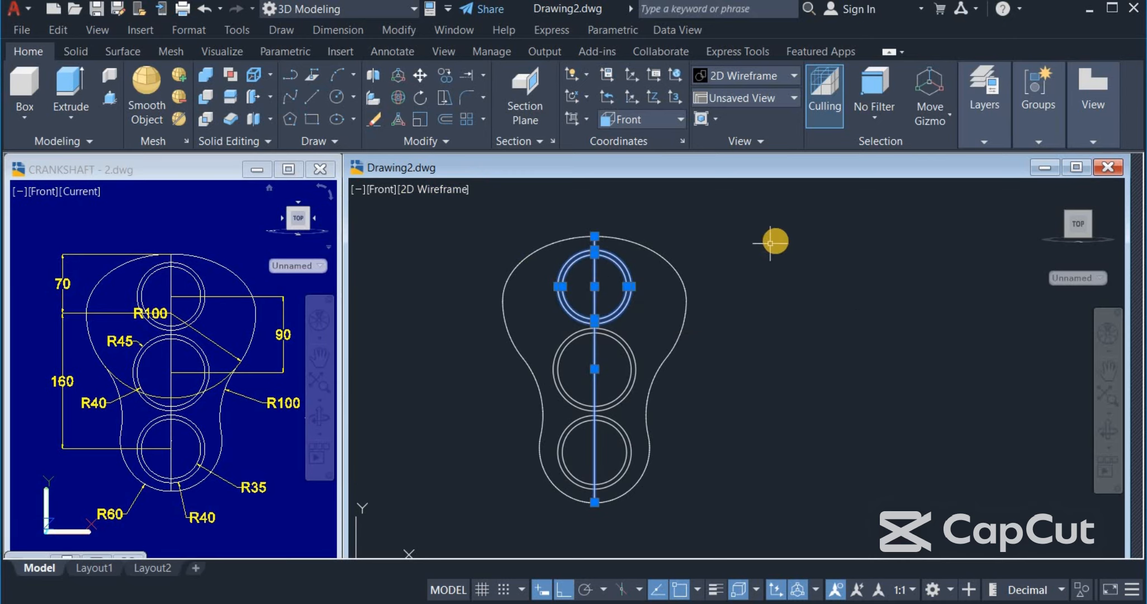
{"action": "right_click", "coordinate": [785, 285]}
{"action": "left_click", "coordinate": [828, 307]}
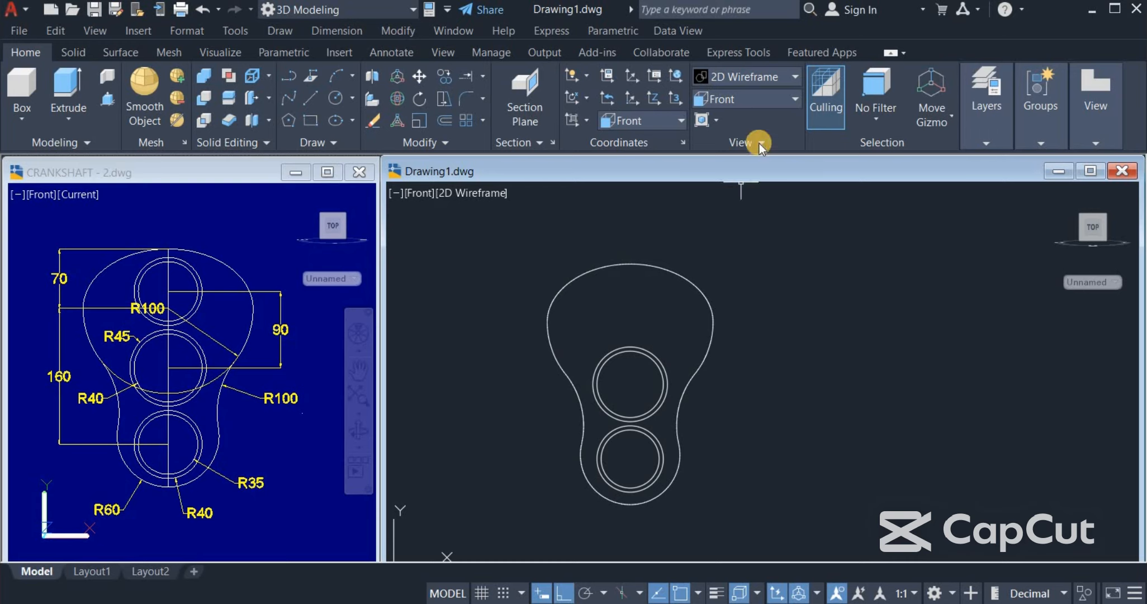
- Set the web profile drawing to the SE Isometric view, zoomed out to leave space around the profile
{"action": "left_click", "coordinate": [759, 99]}
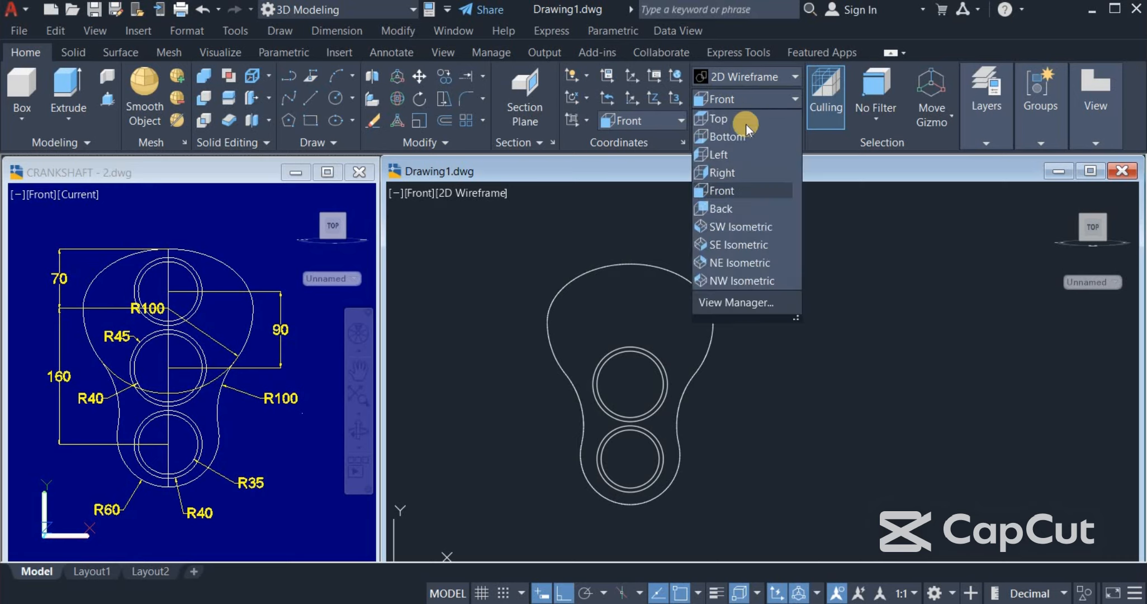
{"action": "left_click", "coordinate": [754, 246]}
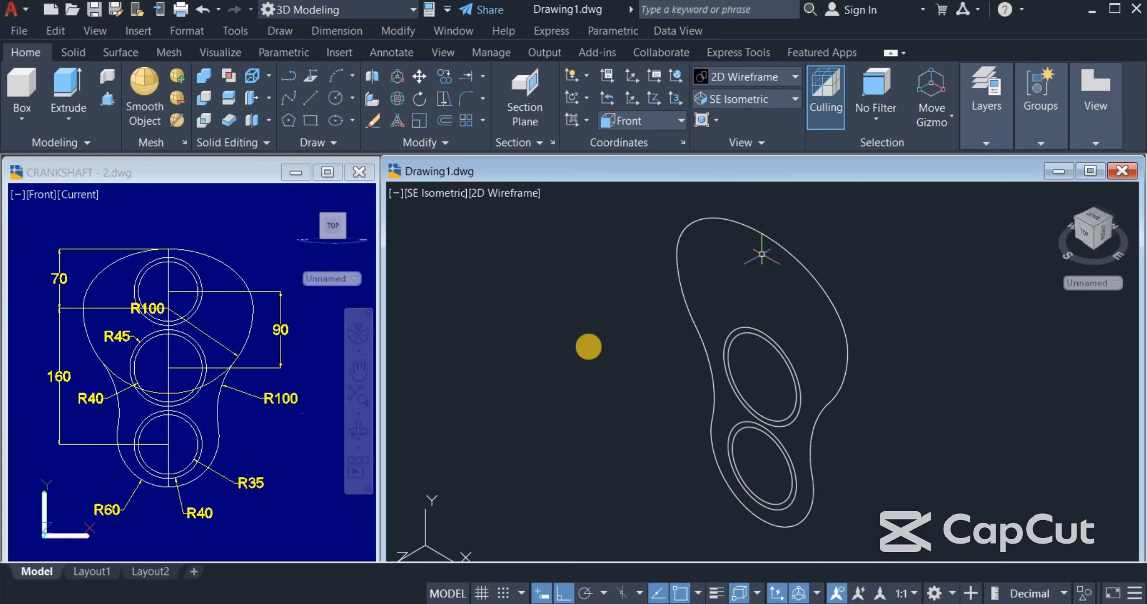
{"action": "scroll", "coordinate": [581, 346], "scroll_direction": "down", "scroll_amount": 2}
{"action": "middle_click_drag", "start_coordinate": [581, 346], "coordinate": [545, 362]}
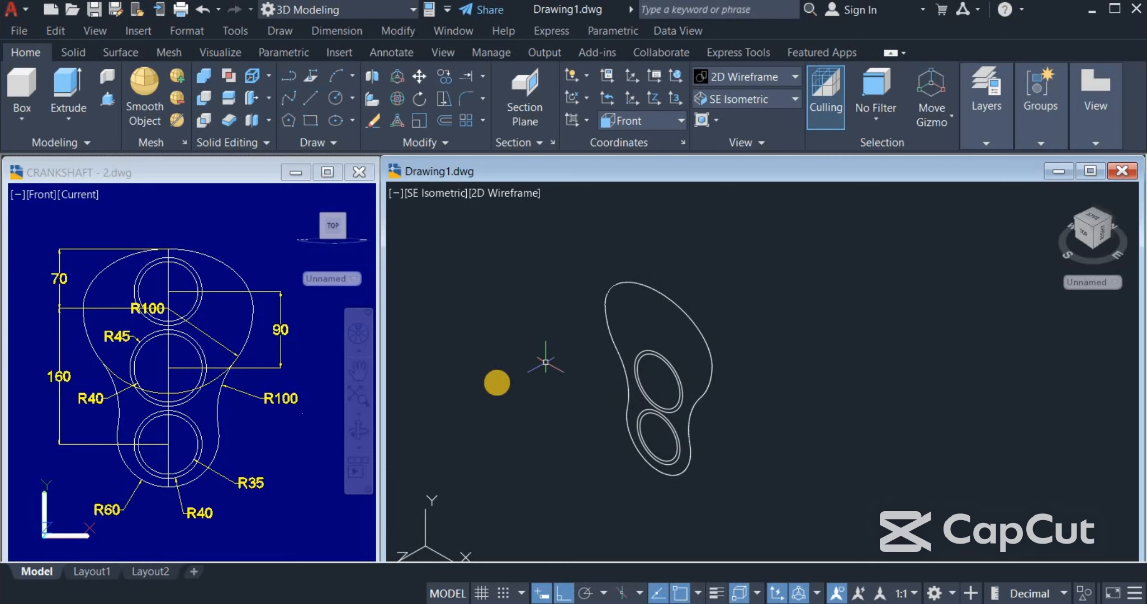
- View the reference crankshaft model in SE Isometric, zoomed in on its shaft end and first webs
{"action": "left_click", "coordinate": [278, 372]}
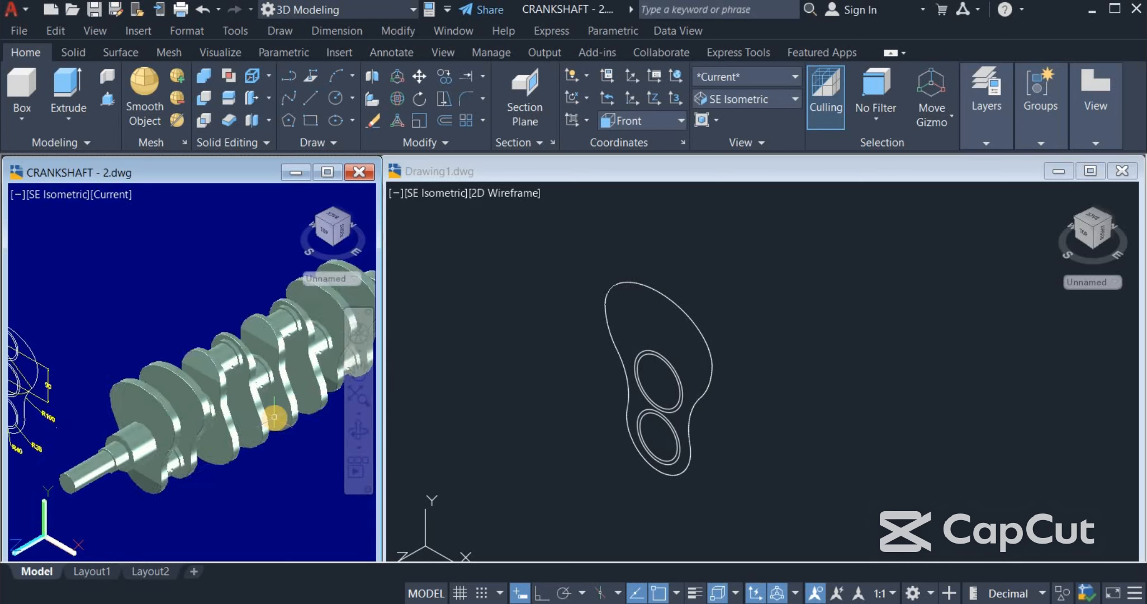
{"action": "scroll", "coordinate": [274, 416], "scroll_direction": "up", "scroll_amount": 5}
{"action": "type", "text": "p"}
{"action": "key", "text": "Return"}
{"action": "mouse_move", "coordinate": [317, 386]}
{"action": "left_mouse_down"}
{"action": "mouse_move", "coordinate": [333, 373]}
{"action": "mouse_move", "coordinate": [317, 386]}
{"action": "left_mouse_up"}
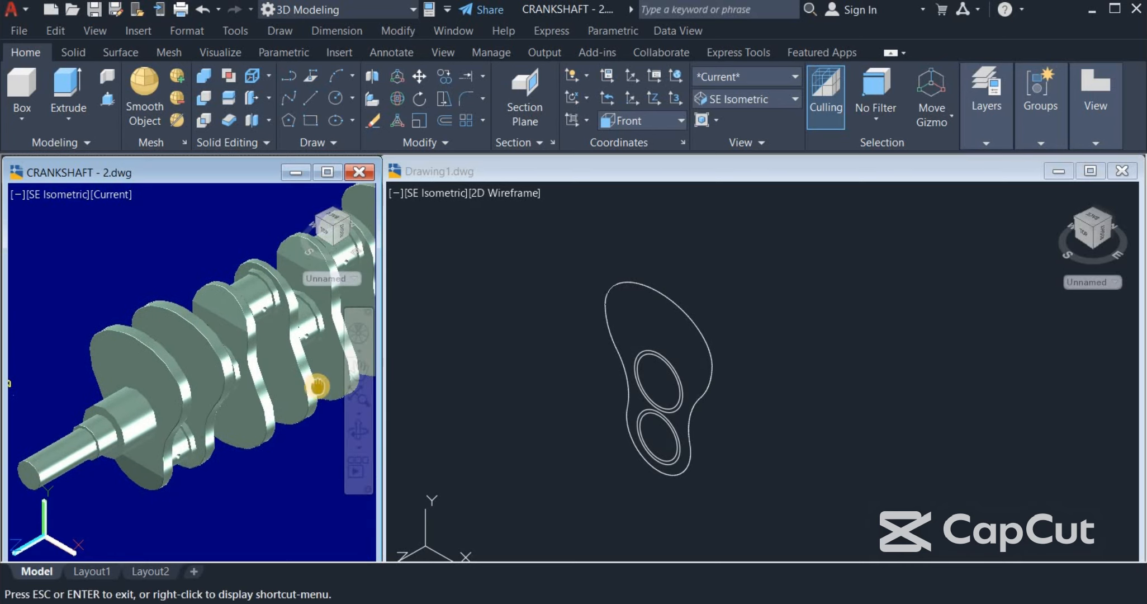
{"action": "key", "text": "Escape"}
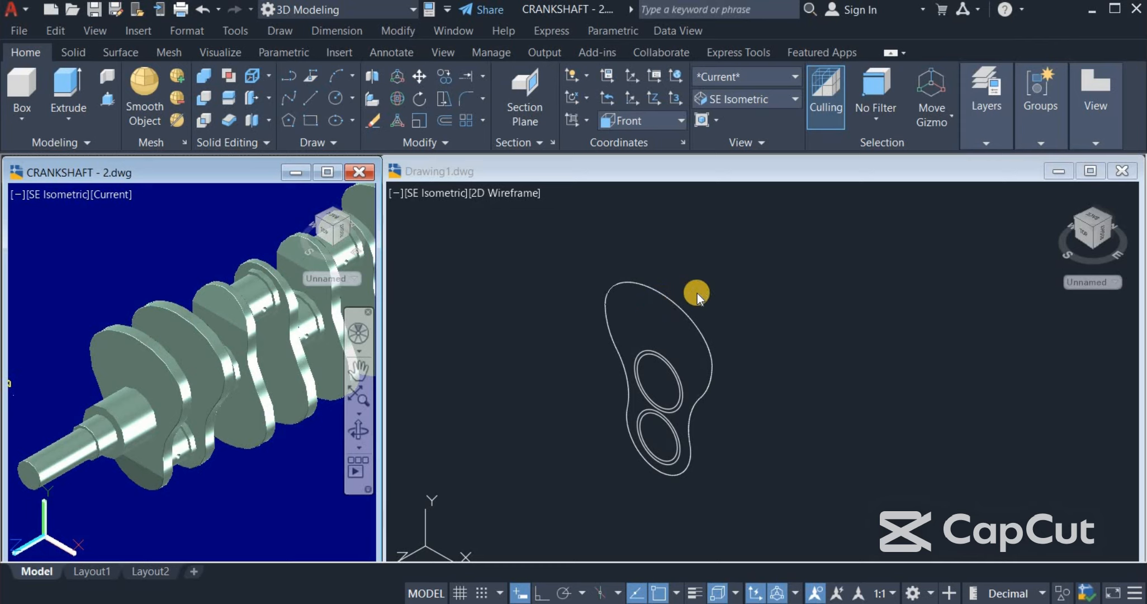
- Presspull the web profile in Drawing1.dwg 30 units backward into a solid
{"action": "left_click", "coordinate": [496, 274]}
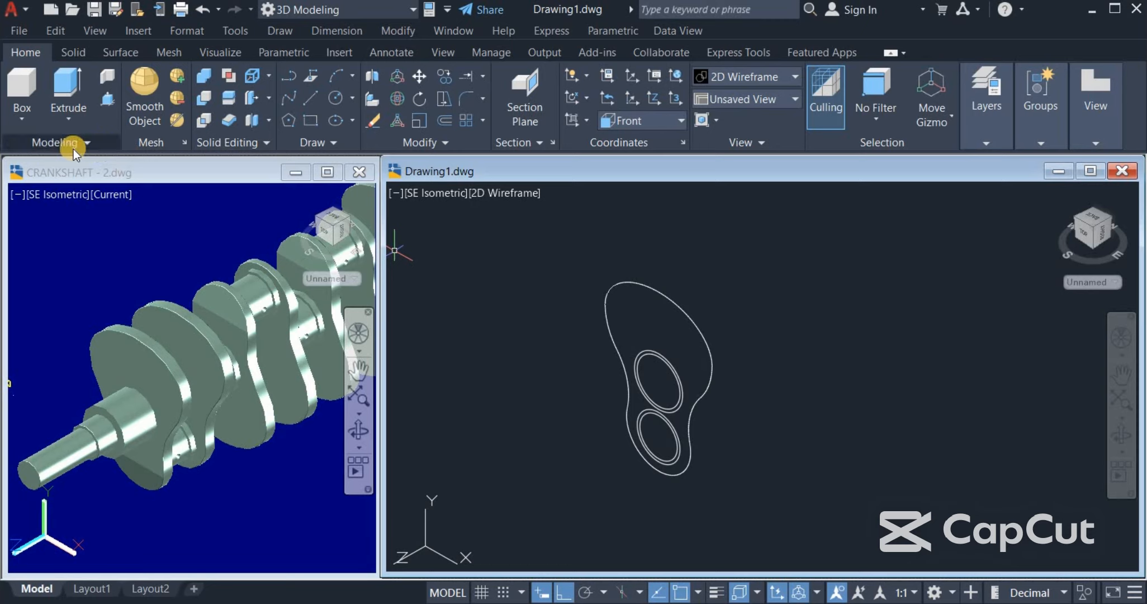
{"action": "left_click", "coordinate": [109, 101]}
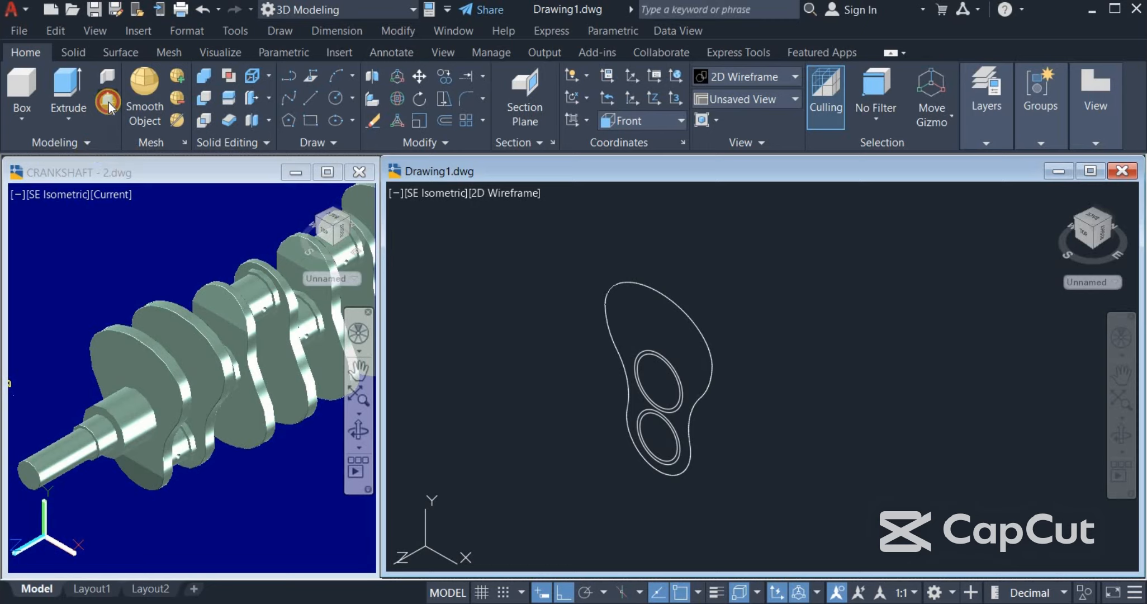
{"action": "left_click", "coordinate": [662, 297]}
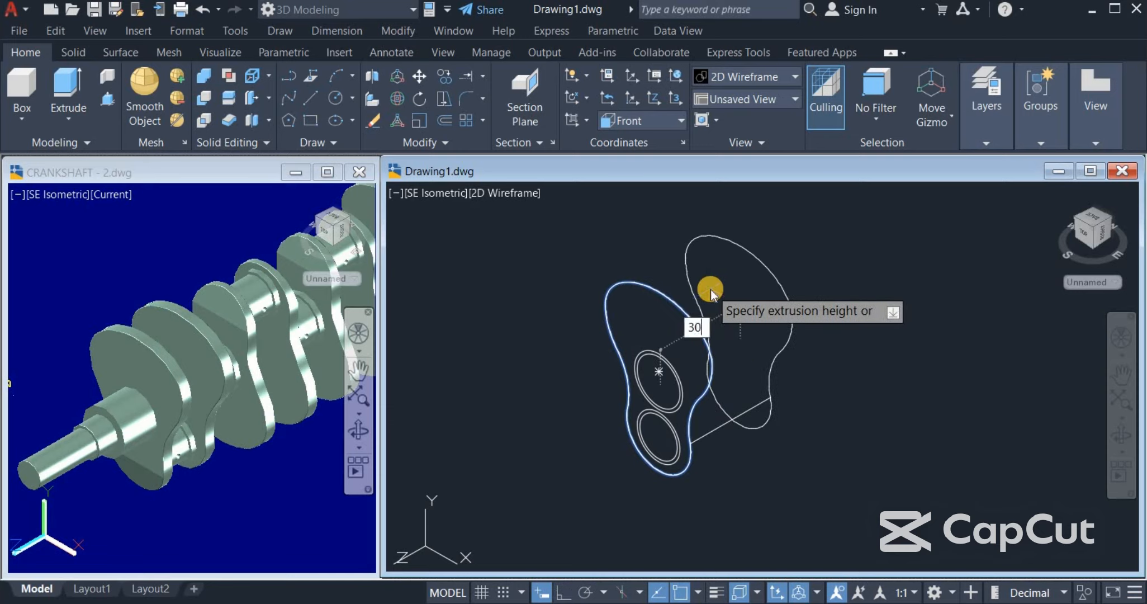
{"action": "key", "text": "Return"}
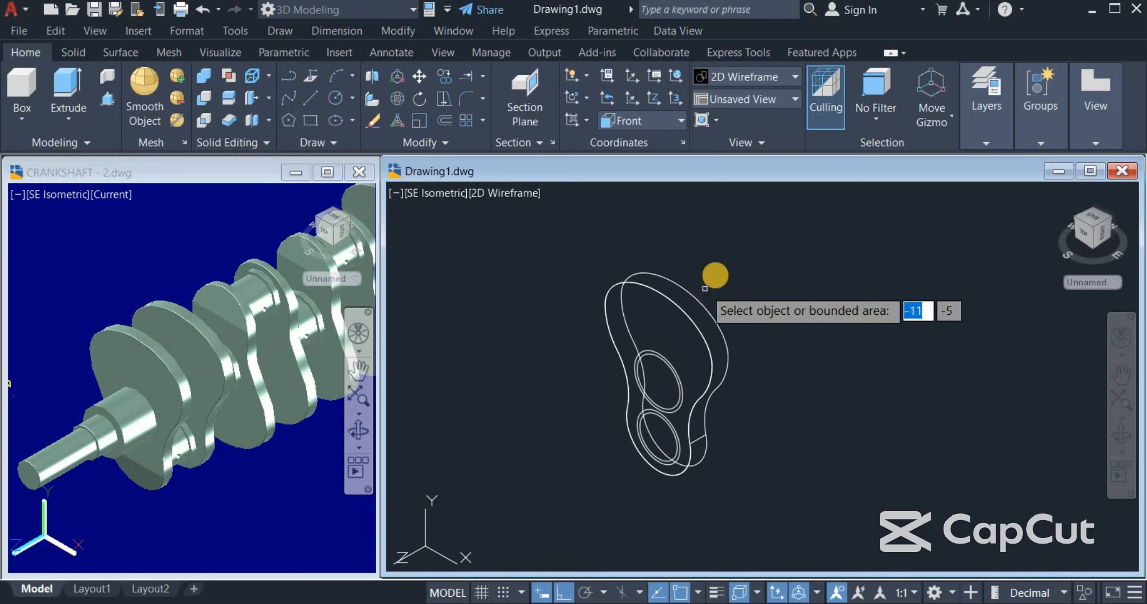
{"action": "key", "text": "Escape"}
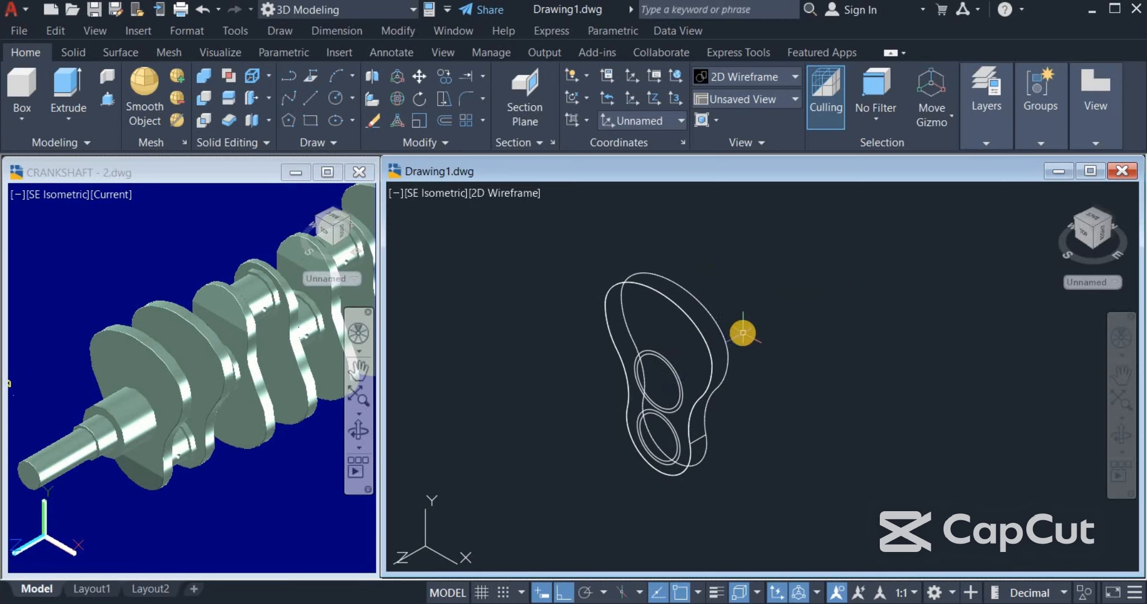
- Copy the four journal circles 30 units along negative Z onto the web's back face
{"action": "left_click", "coordinate": [447, 76]}
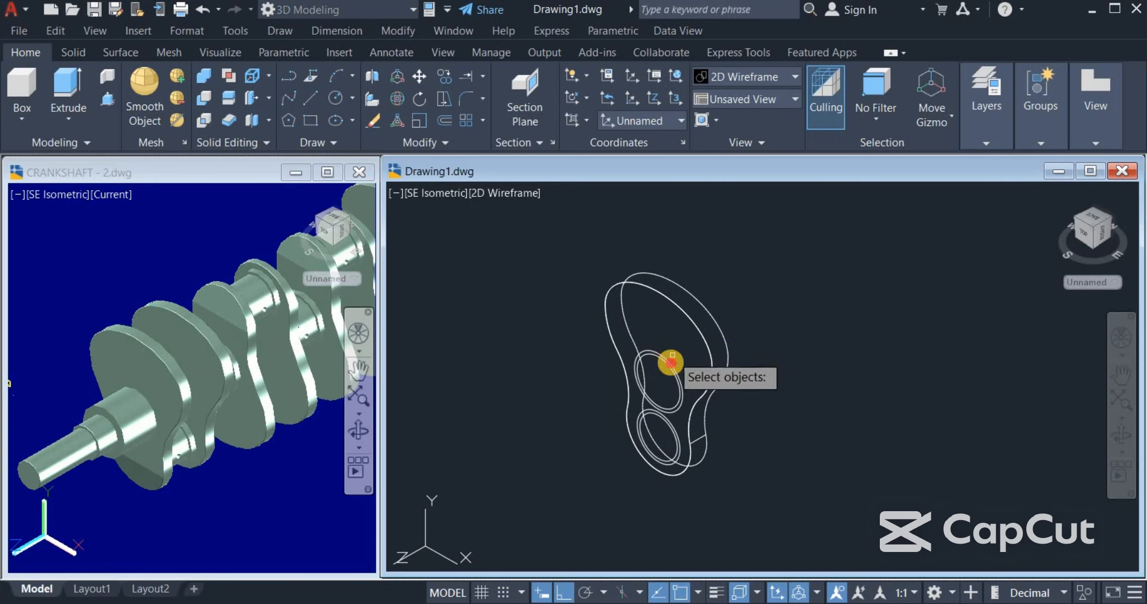
{"action": "left_click", "coordinate": [672, 357]}
{"action": "left_click", "coordinate": [669, 415]}
{"action": "left_click", "coordinate": [676, 414]}
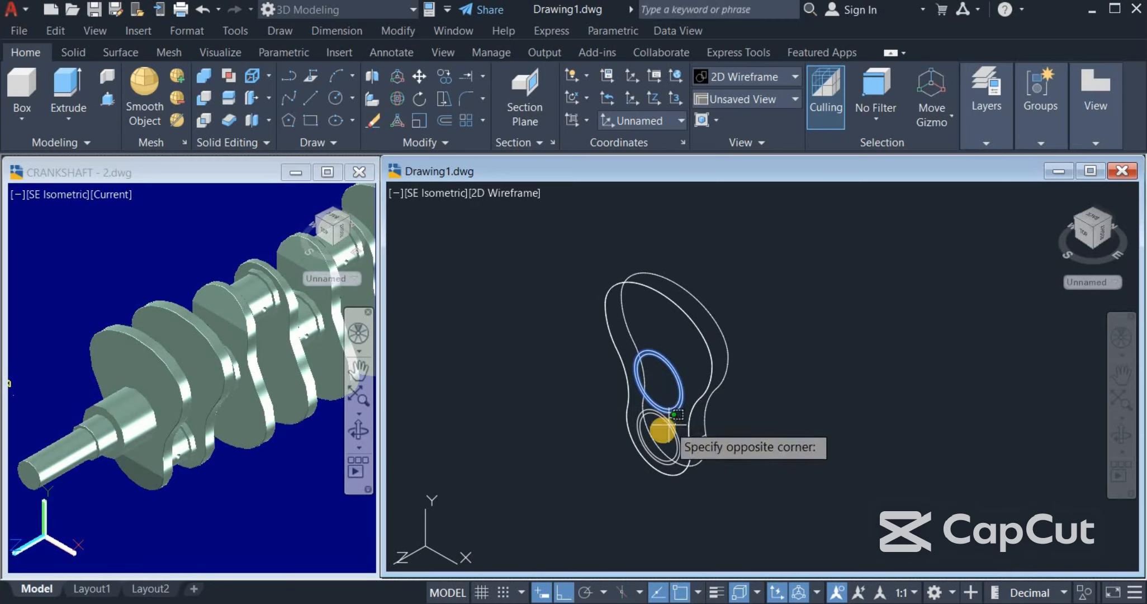
{"action": "left_click", "coordinate": [727, 407]}
{"action": "key", "text": "Return"}
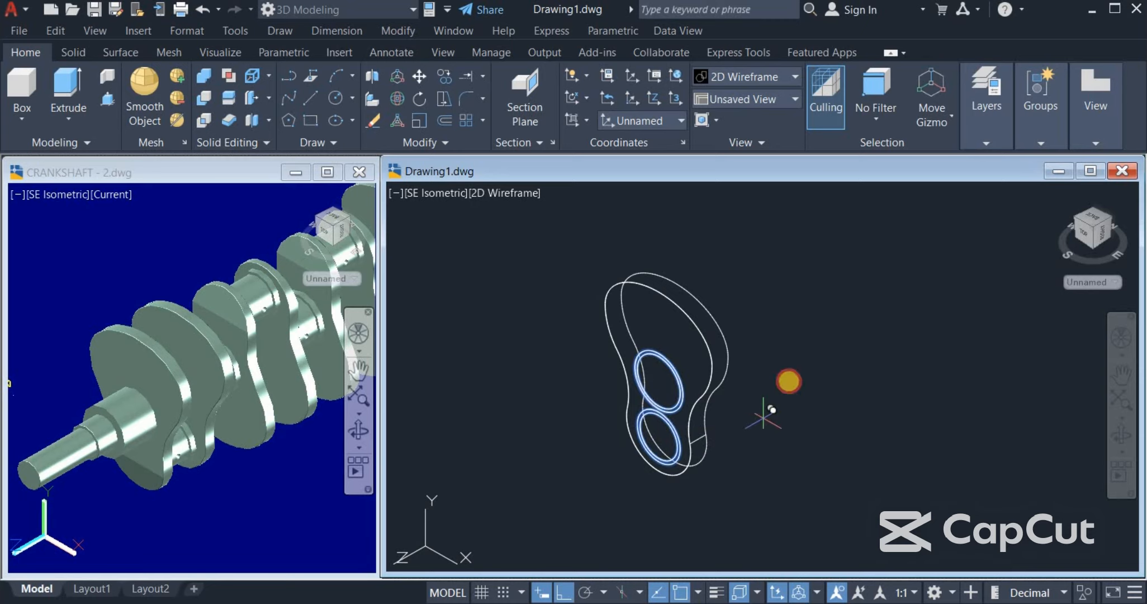
{"action": "left_click", "coordinate": [764, 418]}
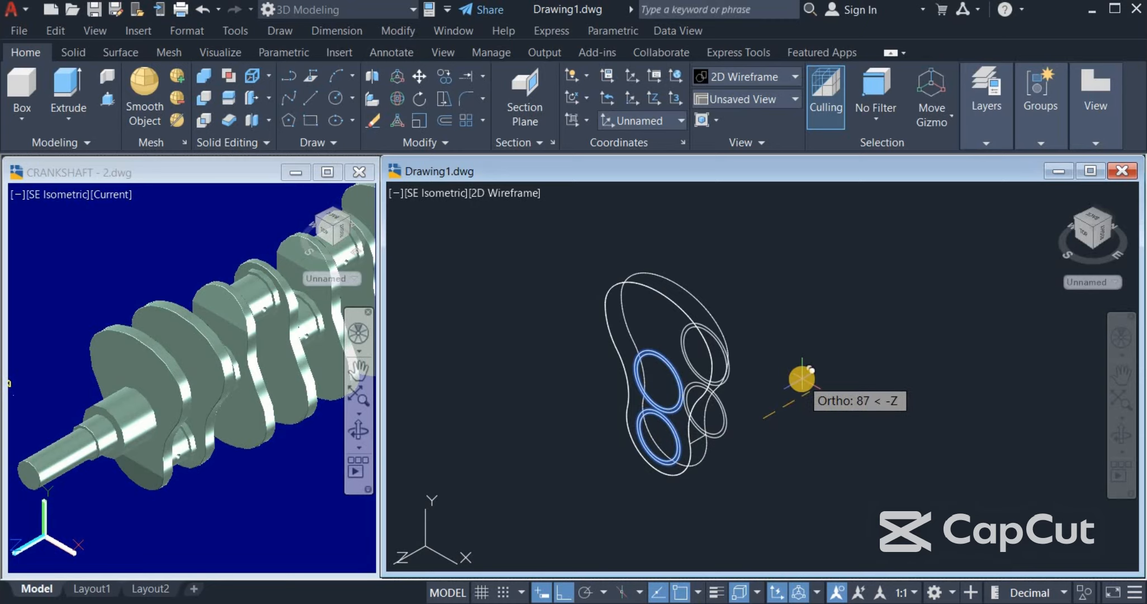
{"action": "type", "text": "50"}
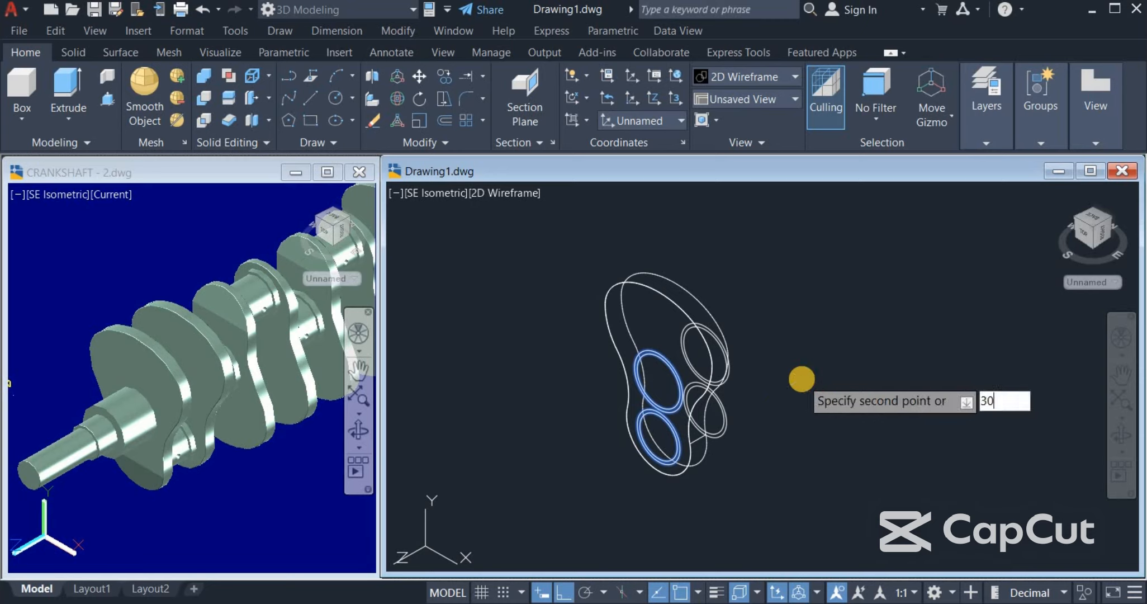
{"action": "key", "text": "Return"}
{"action": "right_click", "coordinate": [803, 381]}
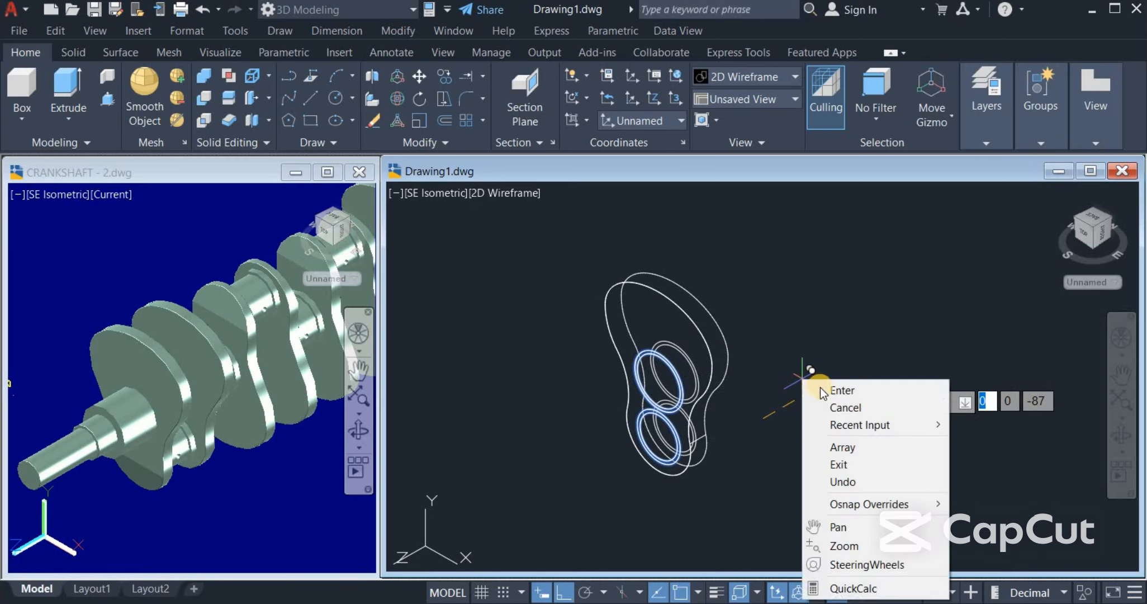
{"action": "left_click", "coordinate": [828, 388]}
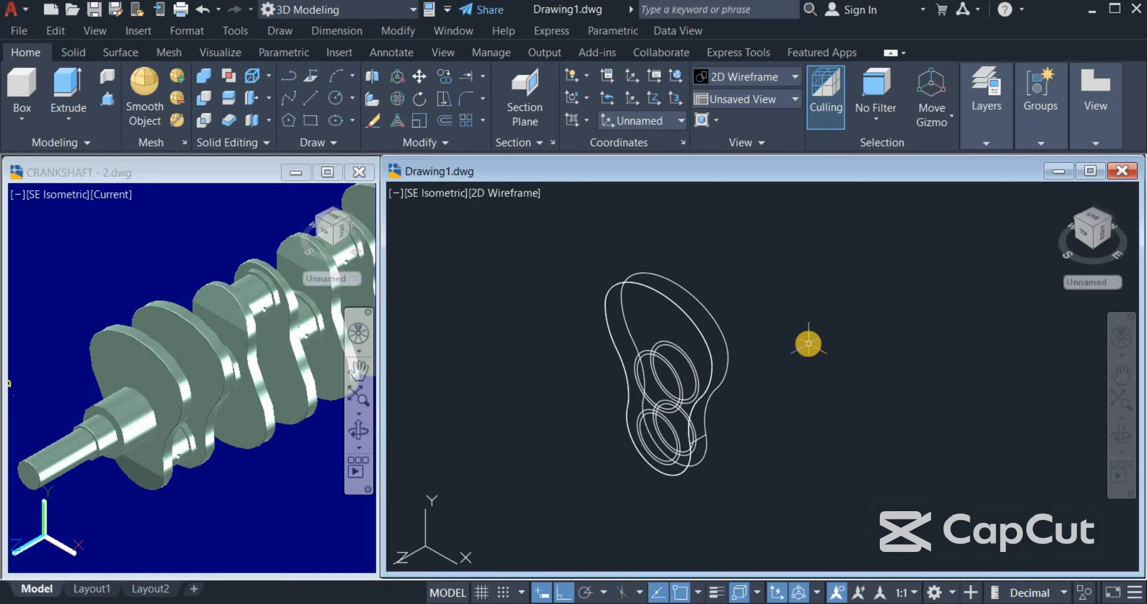
- Presspull the lower inner circle on the web's front face 70 units forward to form the lower journal
{"action": "scroll", "coordinate": [658, 483], "scroll_direction": "up", "scroll_amount": 2}
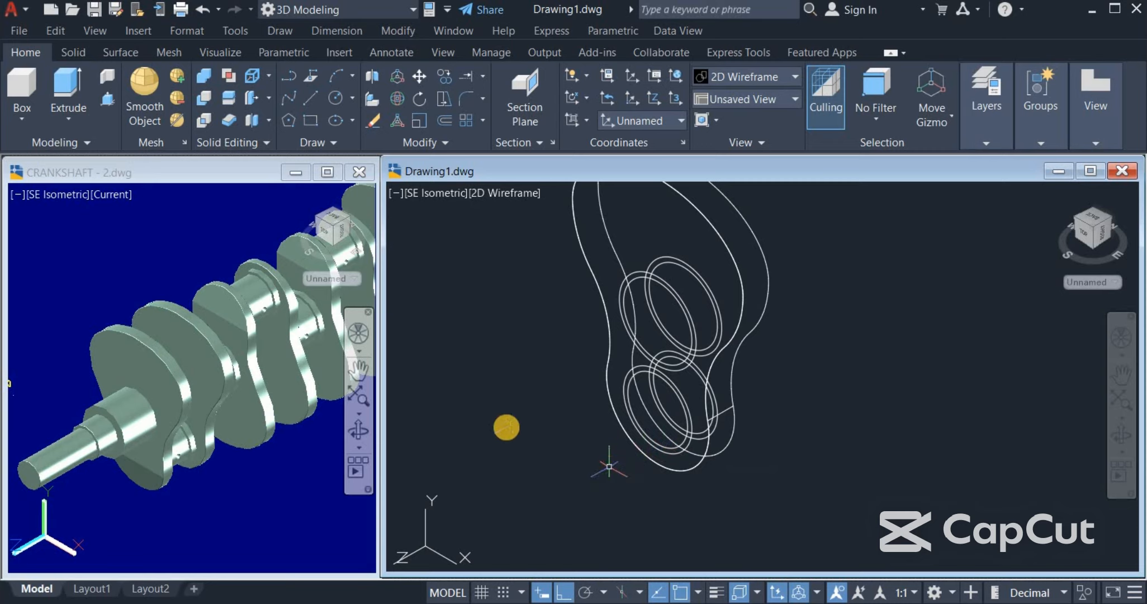
{"action": "left_click", "coordinate": [109, 98]}
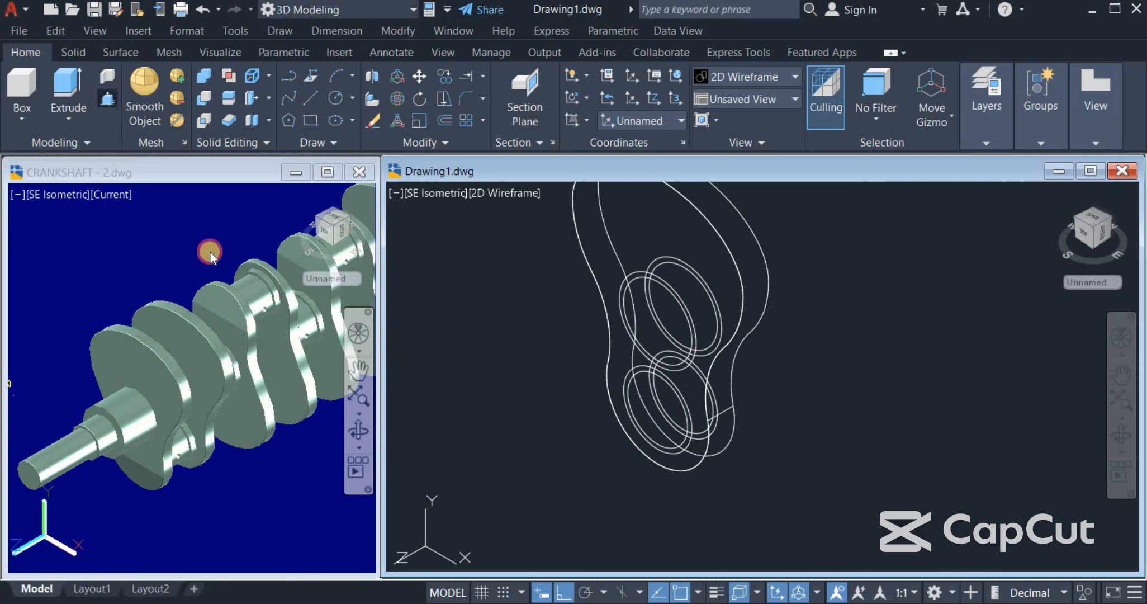
{"action": "left_click", "coordinate": [644, 430]}
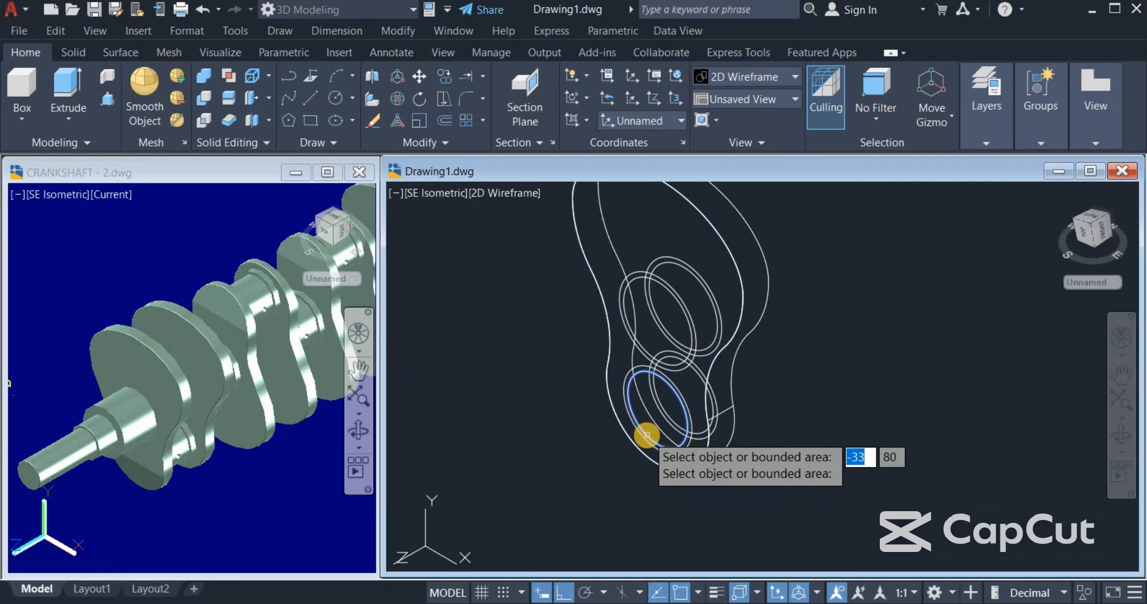
{"action": "scroll", "coordinate": [647, 435], "scroll_direction": "up", "scroll_amount": 4}
{"action": "left_click", "coordinate": [636, 436]}
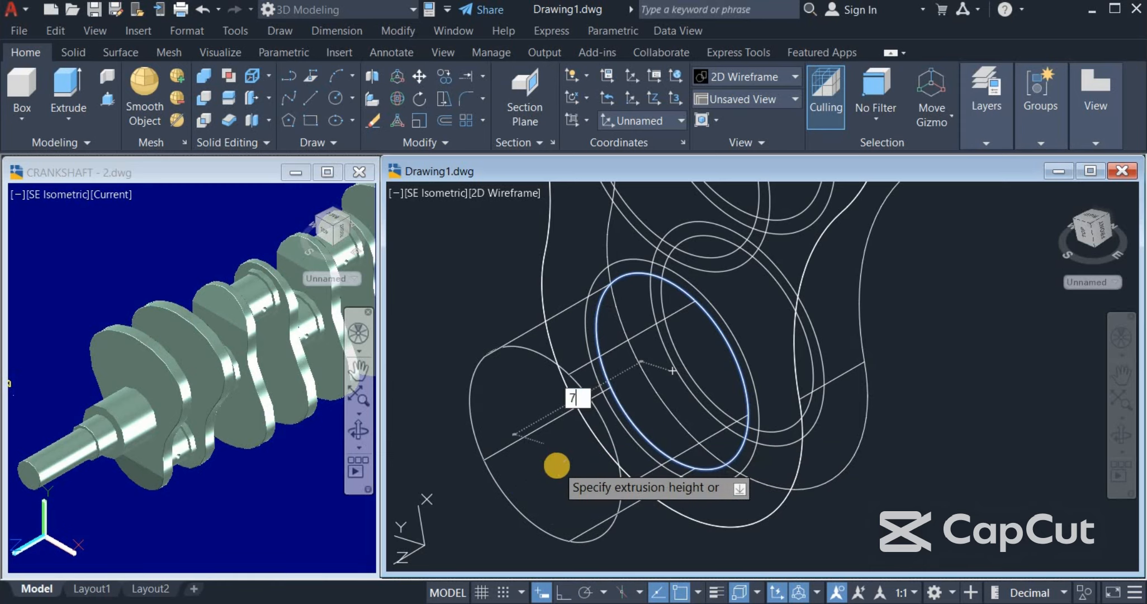
{"action": "type", "text": "70"}
{"action": "key", "text": "Return"}
{"action": "scroll", "coordinate": [557, 453], "scroll_direction": "down", "scroll_amount": 3}
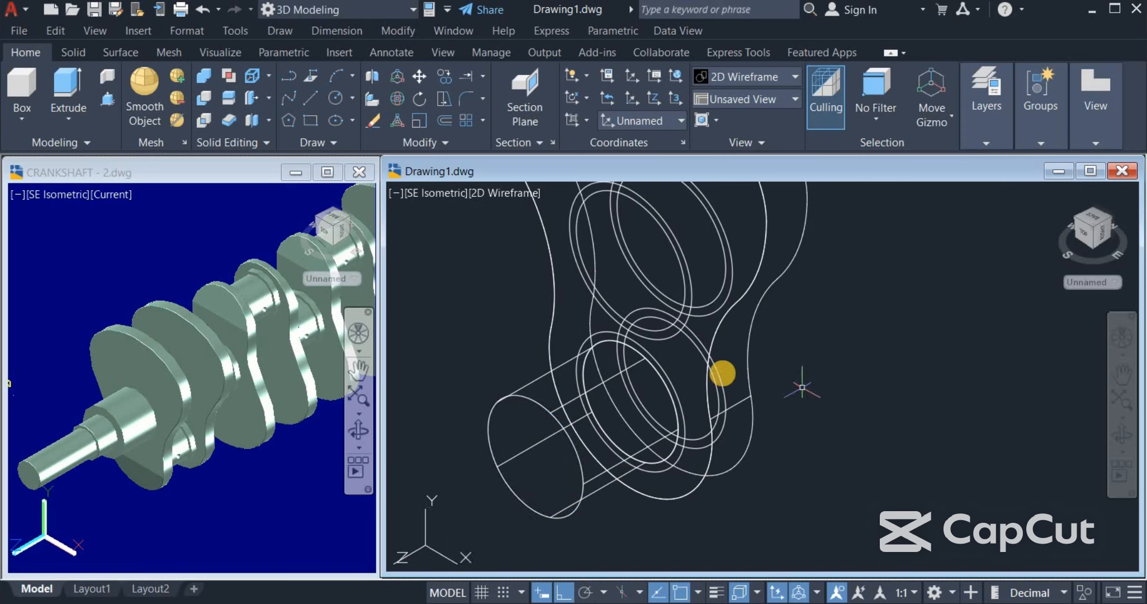
- Copy the lower outer circle from its centre on the web's front face to the centre of the journal's free end
{"action": "mouse_move", "coordinate": [608, 331]}
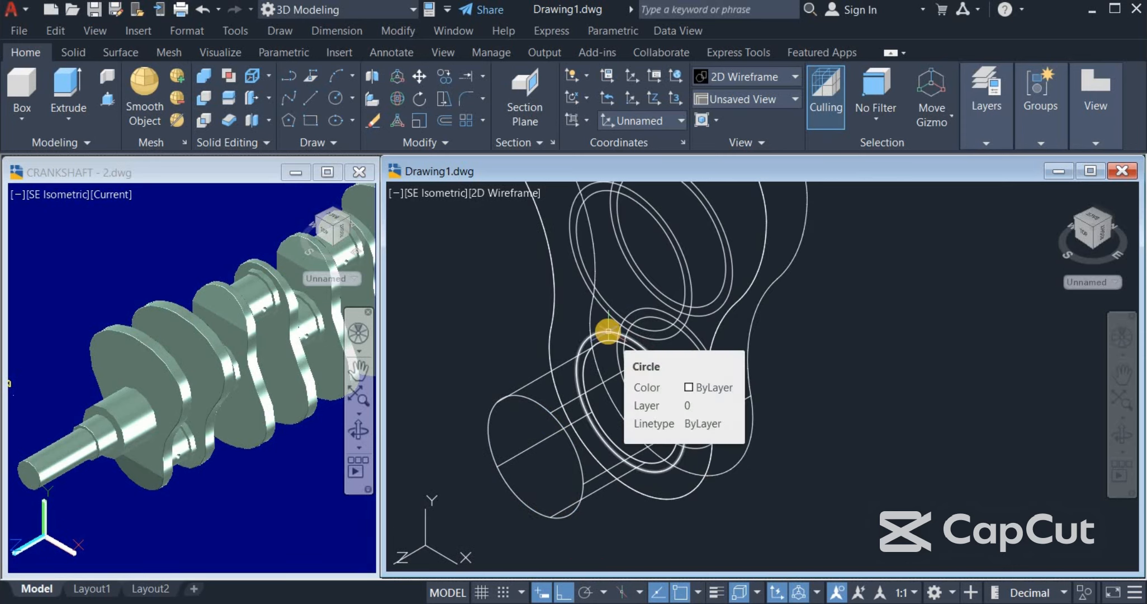
{"action": "left_click", "coordinate": [446, 76]}
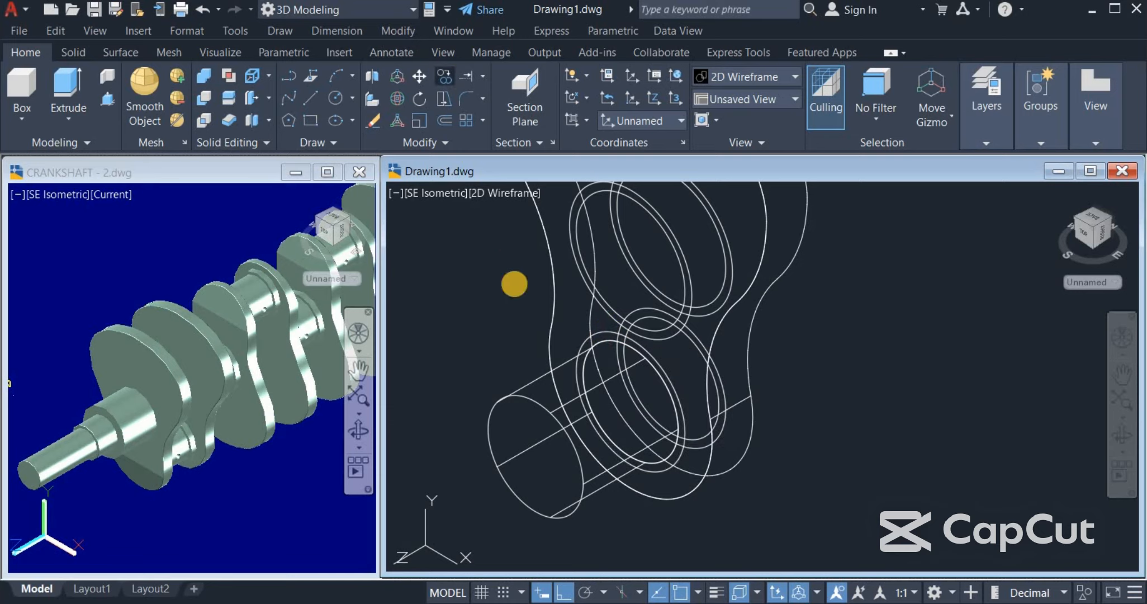
{"action": "left_click", "coordinate": [600, 331]}
{"action": "key", "text": "Return"}
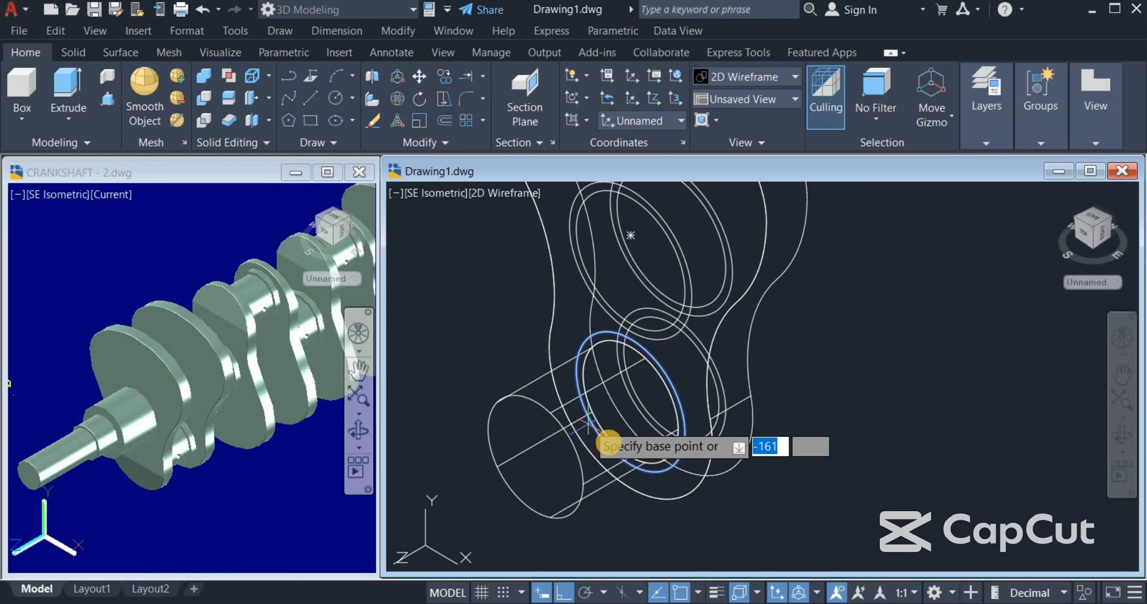
{"action": "left_click", "coordinate": [629, 402]}
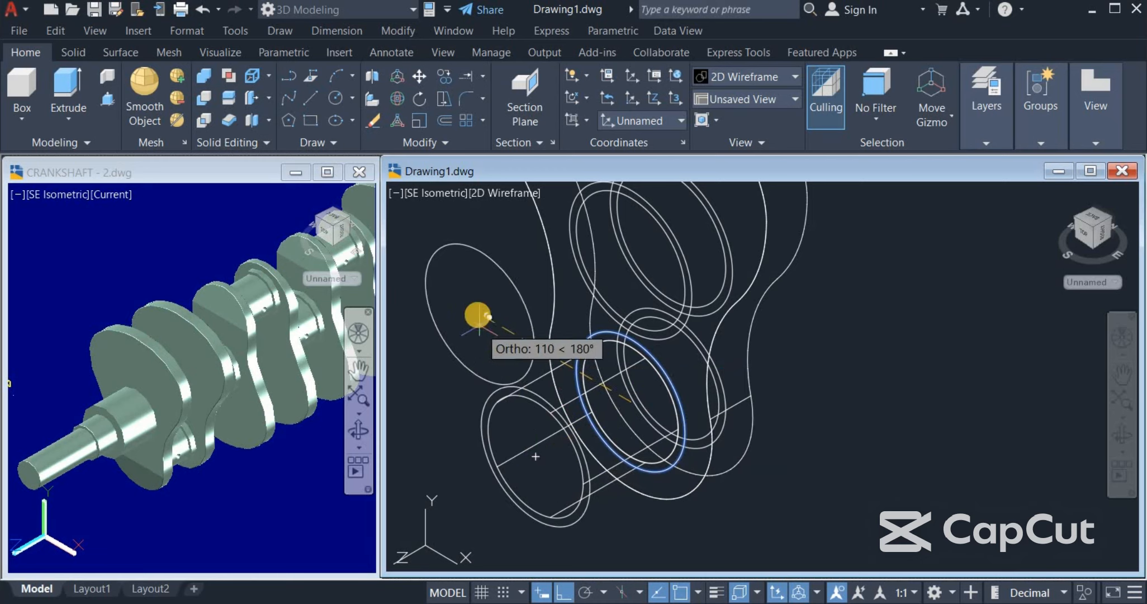
{"action": "right_click", "coordinate": [490, 323]}
{"action": "left_click", "coordinate": [489, 323]}
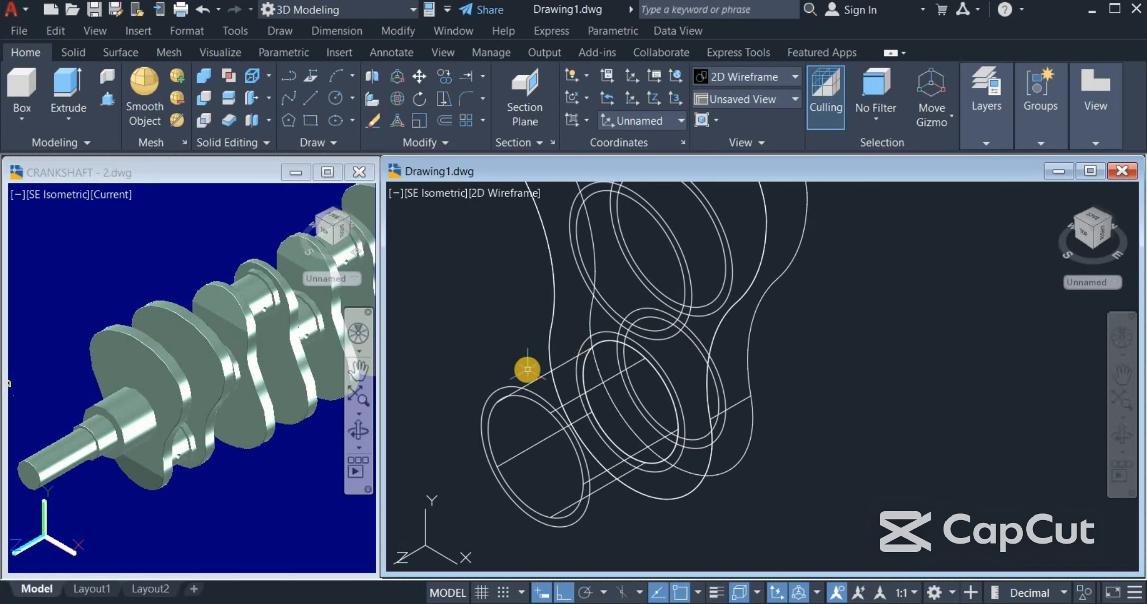
- Presspull the outer circles at both ends of the lower journal 10 units toward each other to form collars
{"action": "left_click", "coordinate": [107, 100]}
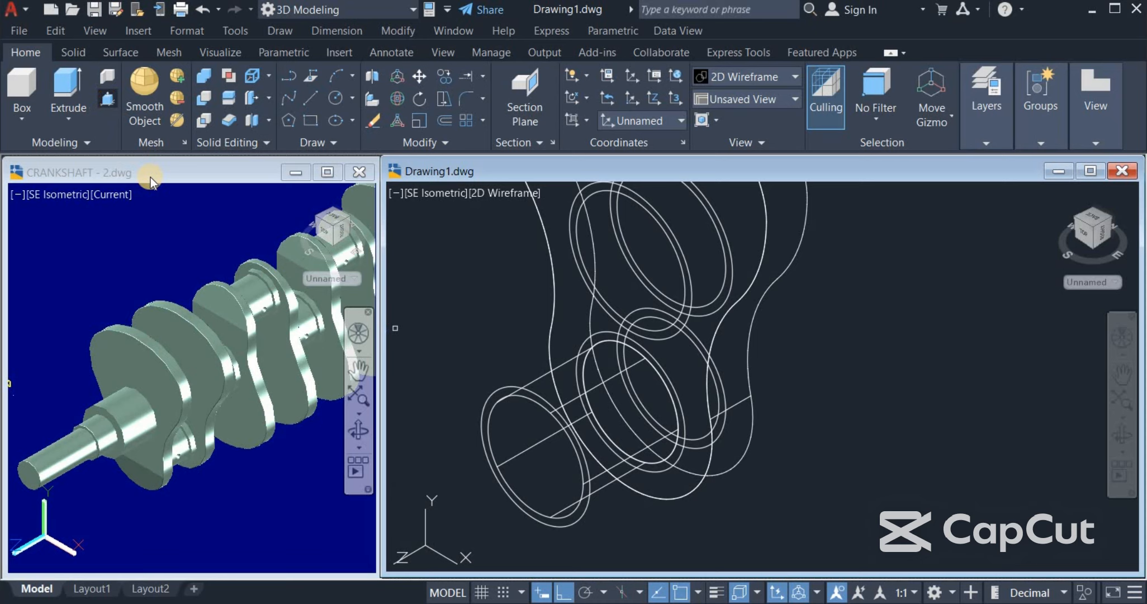
{"action": "left_click", "coordinate": [595, 327]}
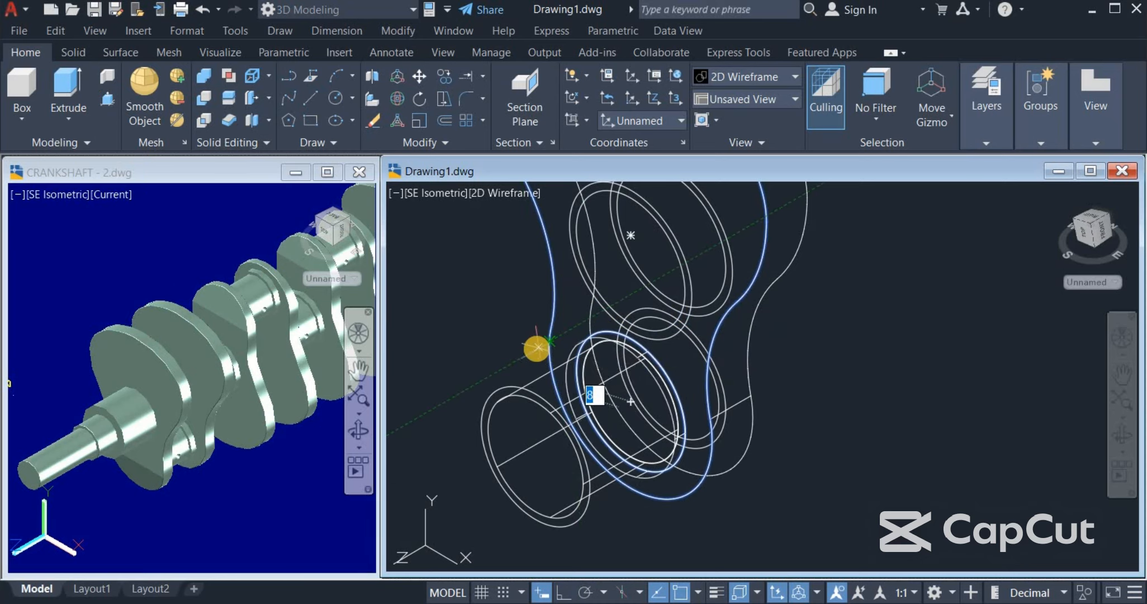
{"action": "type", "text": "10"}
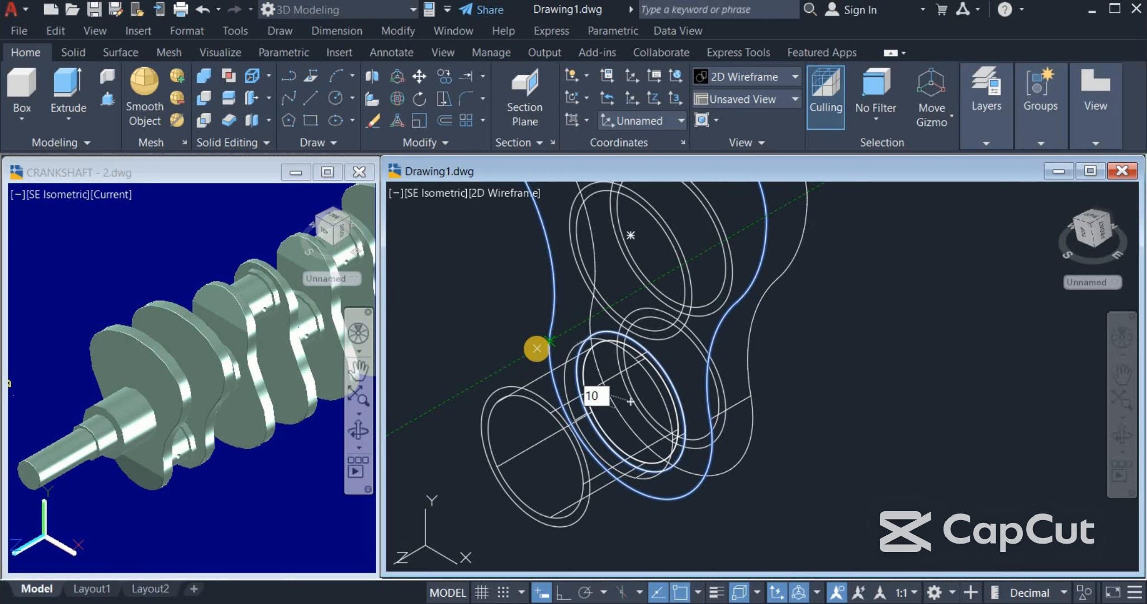
{"action": "key", "text": "Return"}
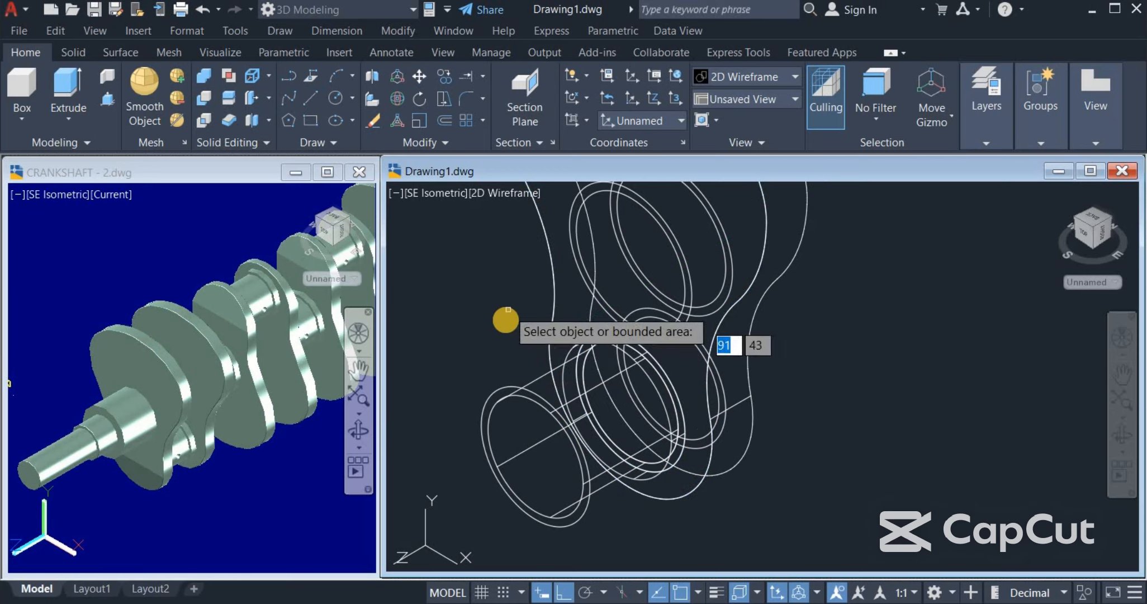
{"action": "left_click", "coordinate": [499, 388]}
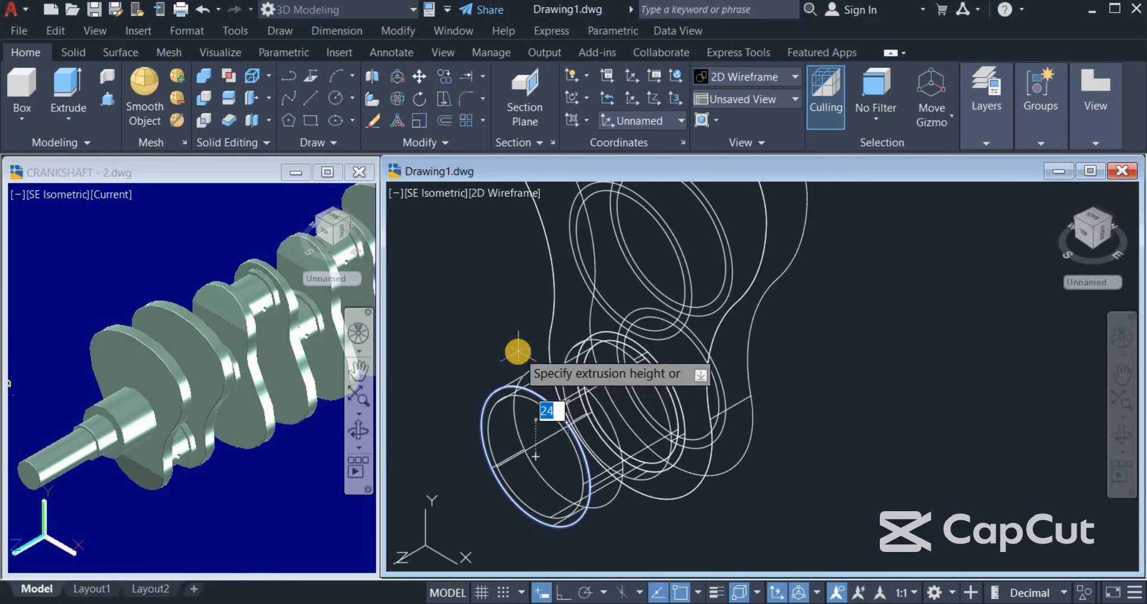
{"action": "type", "text": "10"}
{"action": "key", "text": "Return"}
{"action": "key", "text": "Escape"}
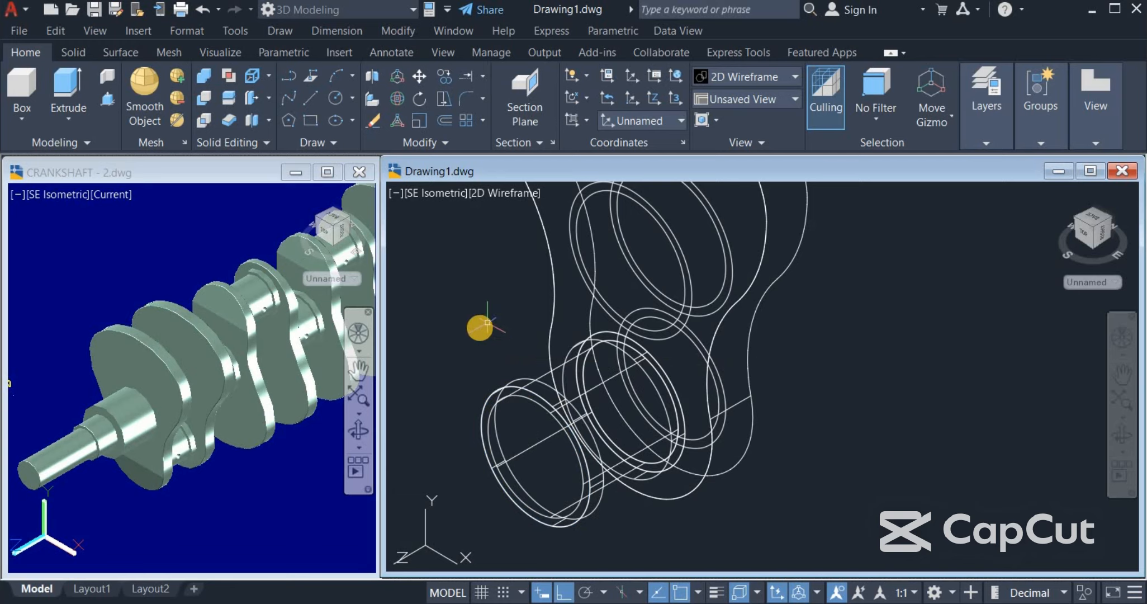
- Copy the two upper circles on the web's front face along the X axis to an empty spot beside the web
{"action": "scroll", "coordinate": [471, 385], "scroll_direction": "down", "scroll_amount": 2}
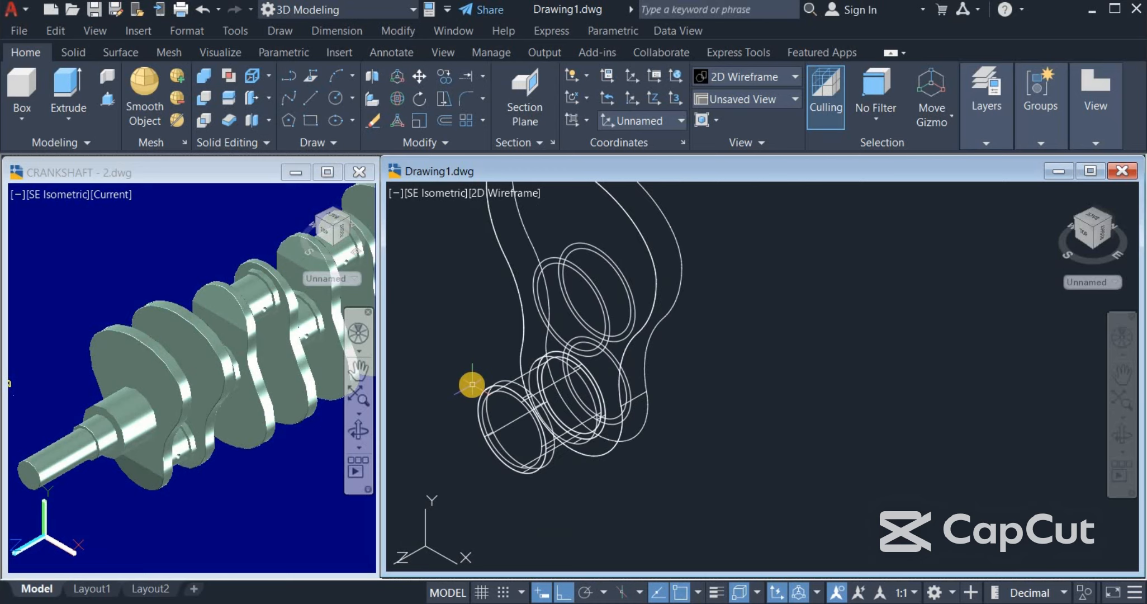
{"action": "middle_click_drag", "start_coordinate": [485, 397], "coordinate": [560, 366]}
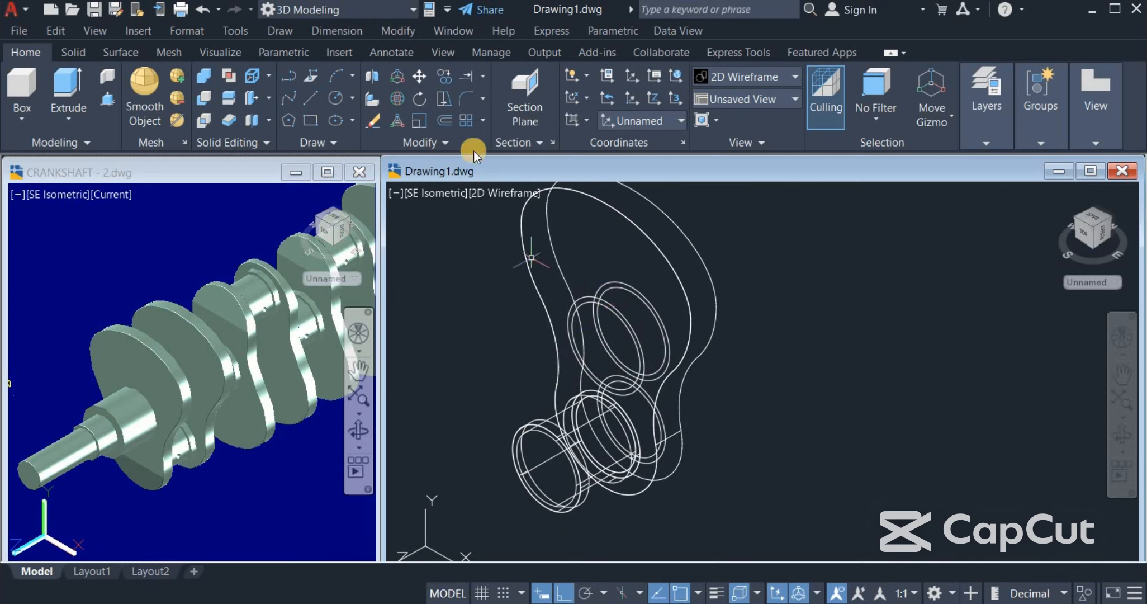
{"action": "left_click", "coordinate": [448, 76]}
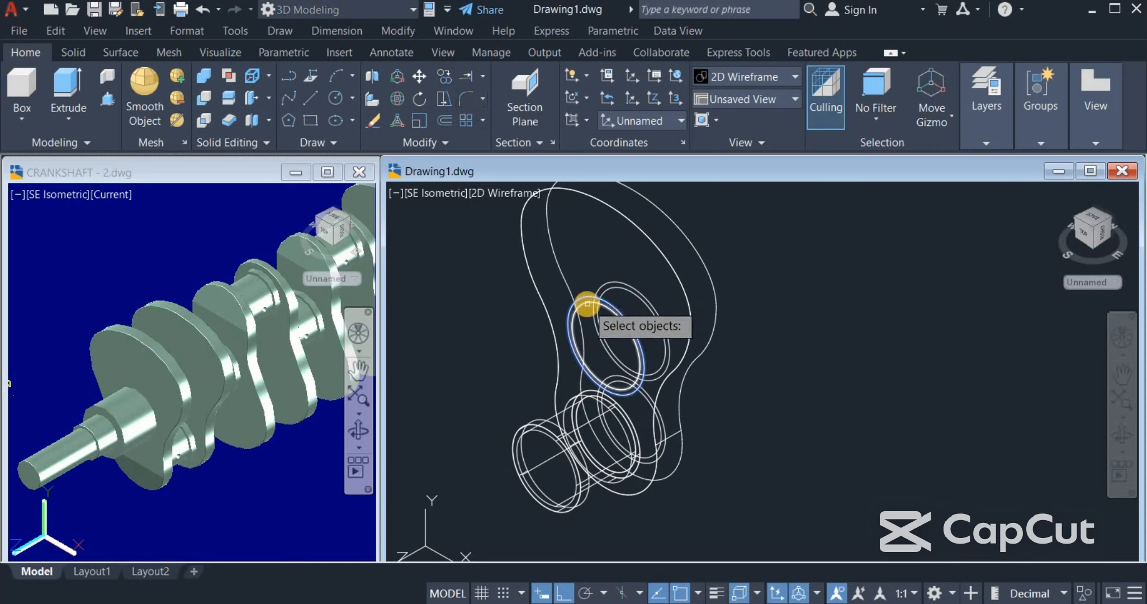
{"action": "left_click", "coordinate": [600, 345]}
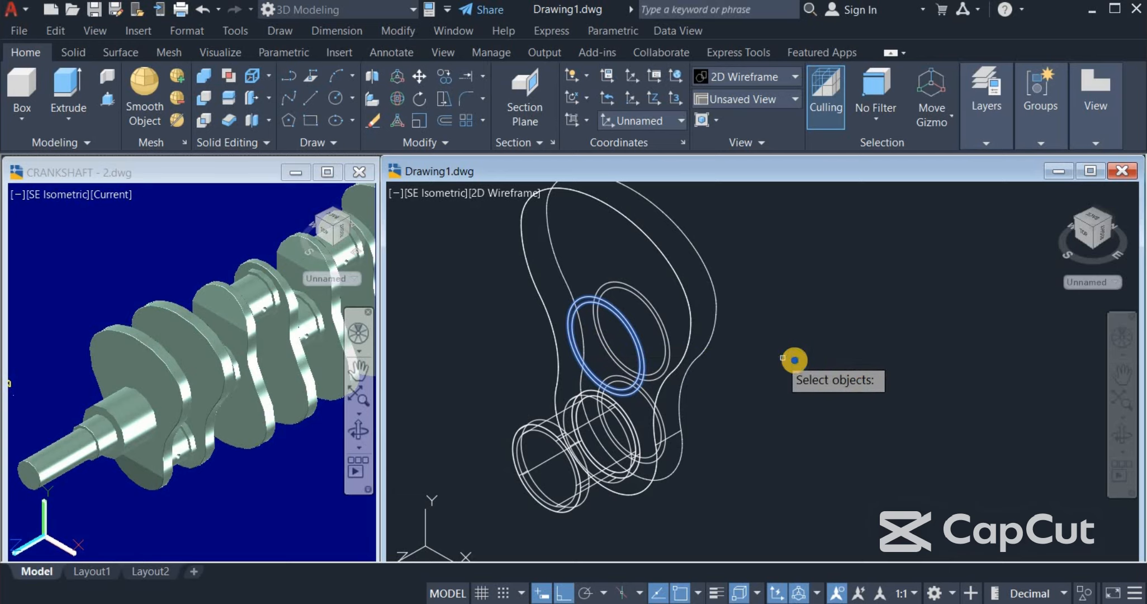
{"action": "key", "text": "Return"}
{"action": "left_click", "coordinate": [755, 371]}
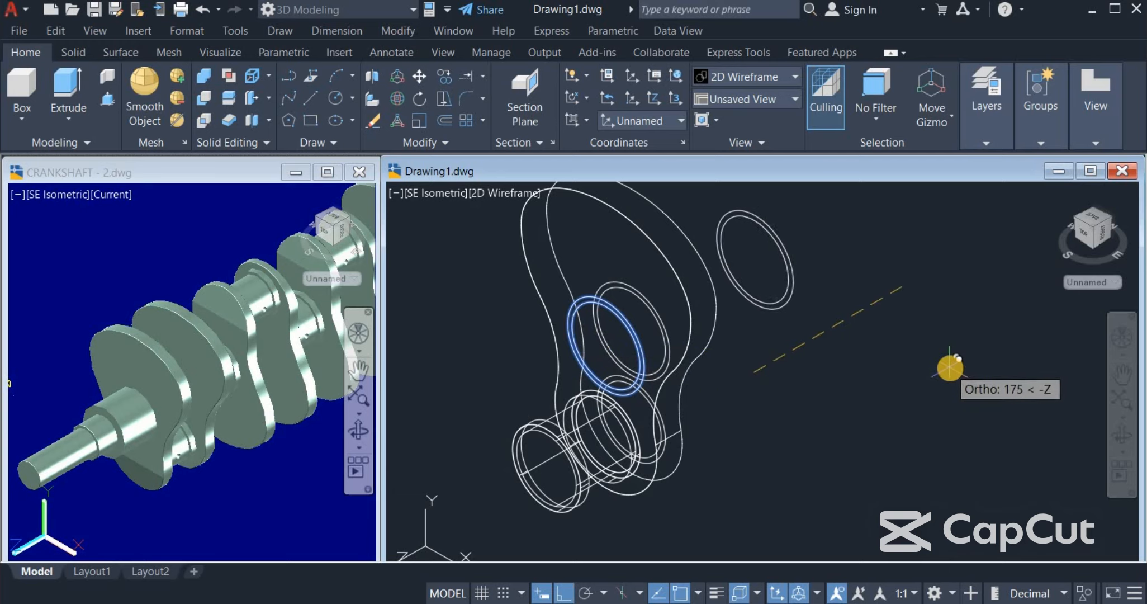
{"action": "left_click", "coordinate": [922, 398]}
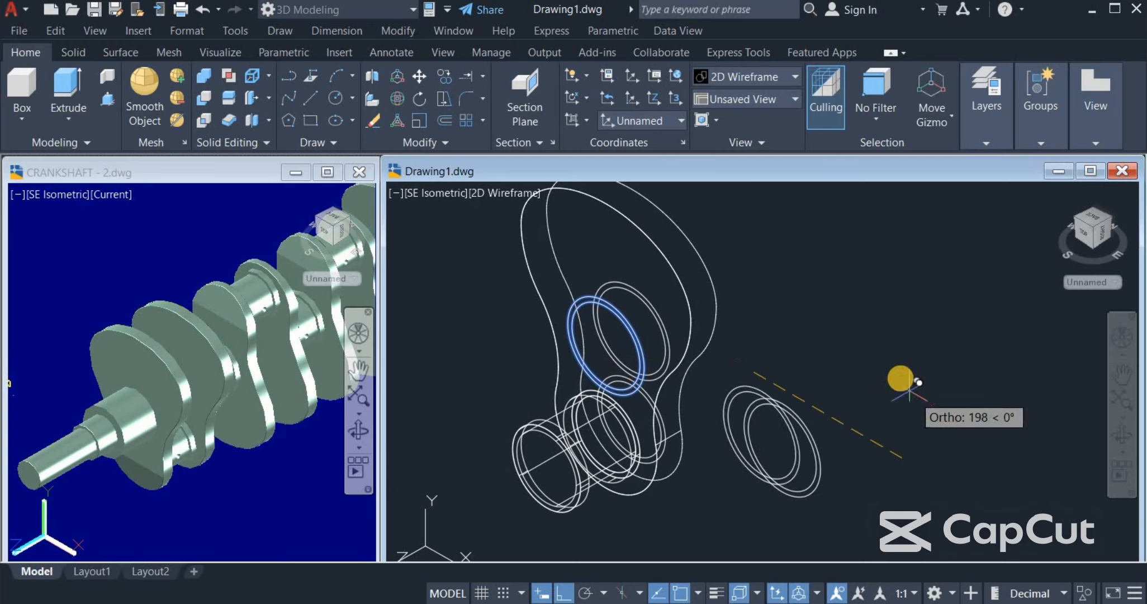
{"action": "right_click", "coordinate": [910, 387]}
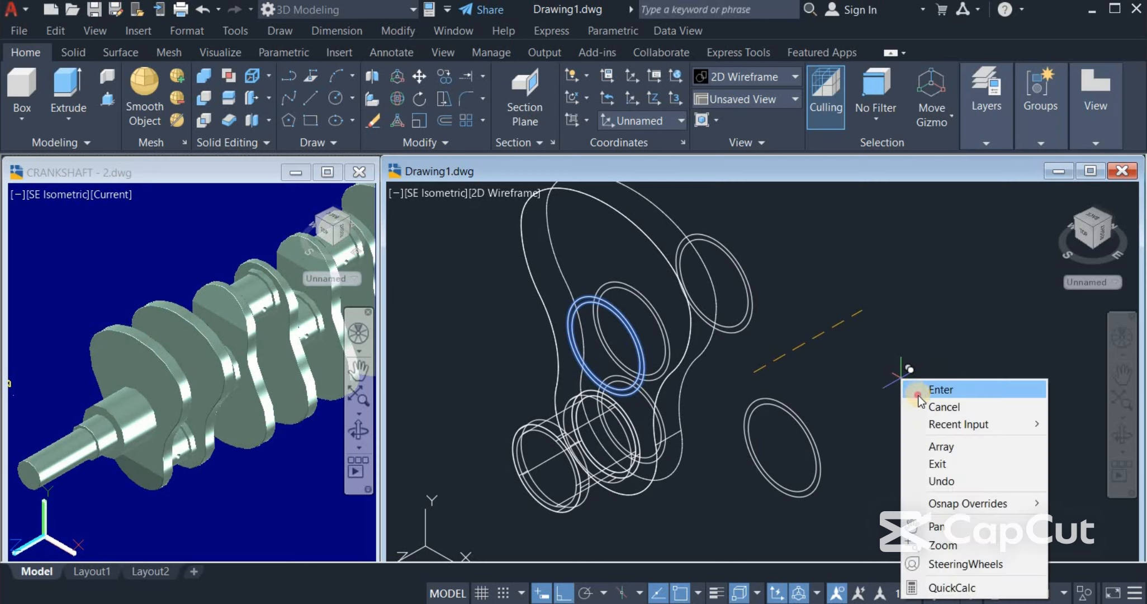
{"action": "left_click", "coordinate": [918, 392]}
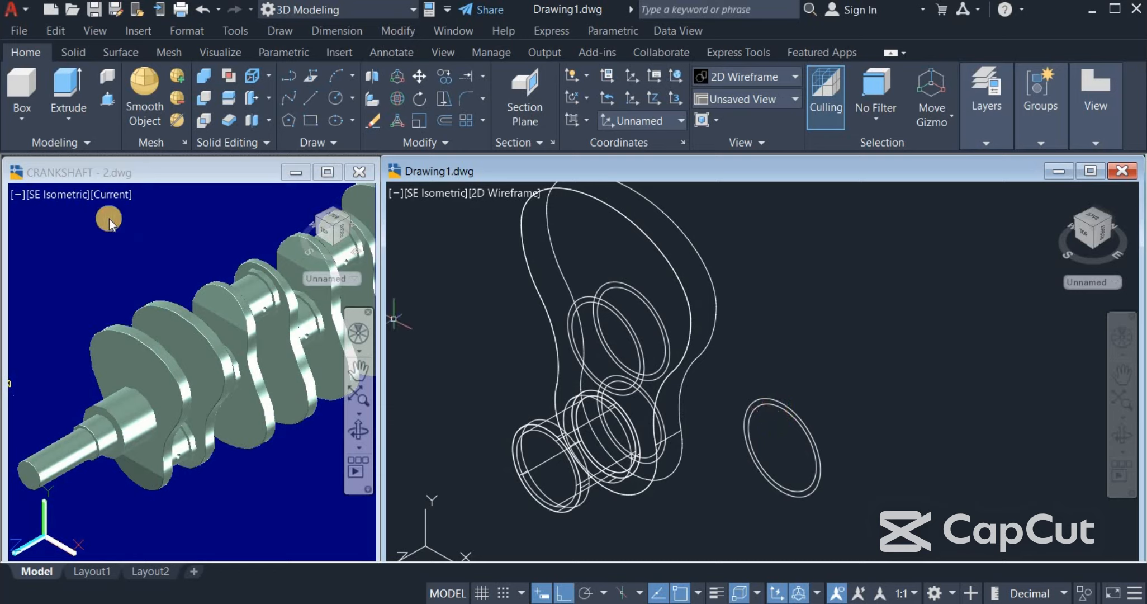
- Presspull the inner circle of the copied pair backward along negative Z to form a separate journal
{"action": "left_click", "coordinate": [108, 101]}
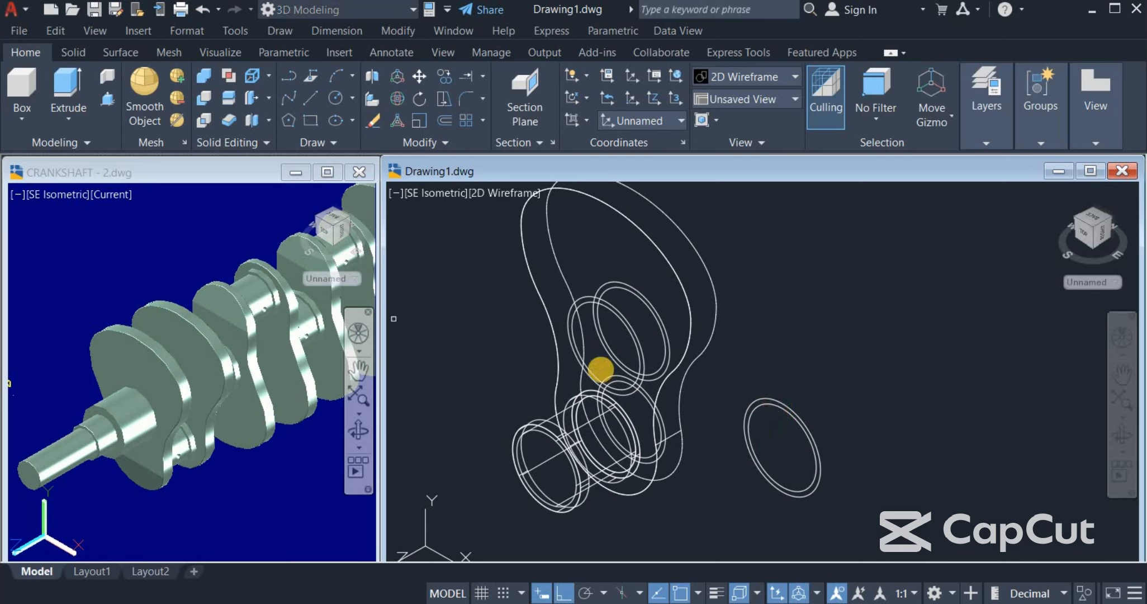
{"action": "left_click", "coordinate": [763, 402]}
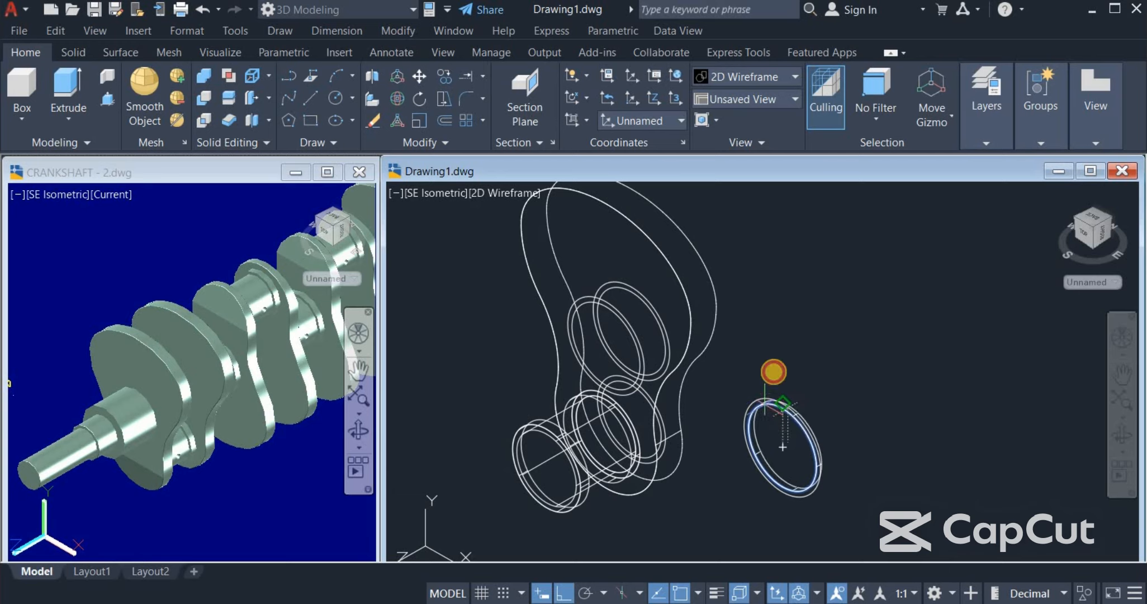
{"action": "left_click", "coordinate": [823, 364]}
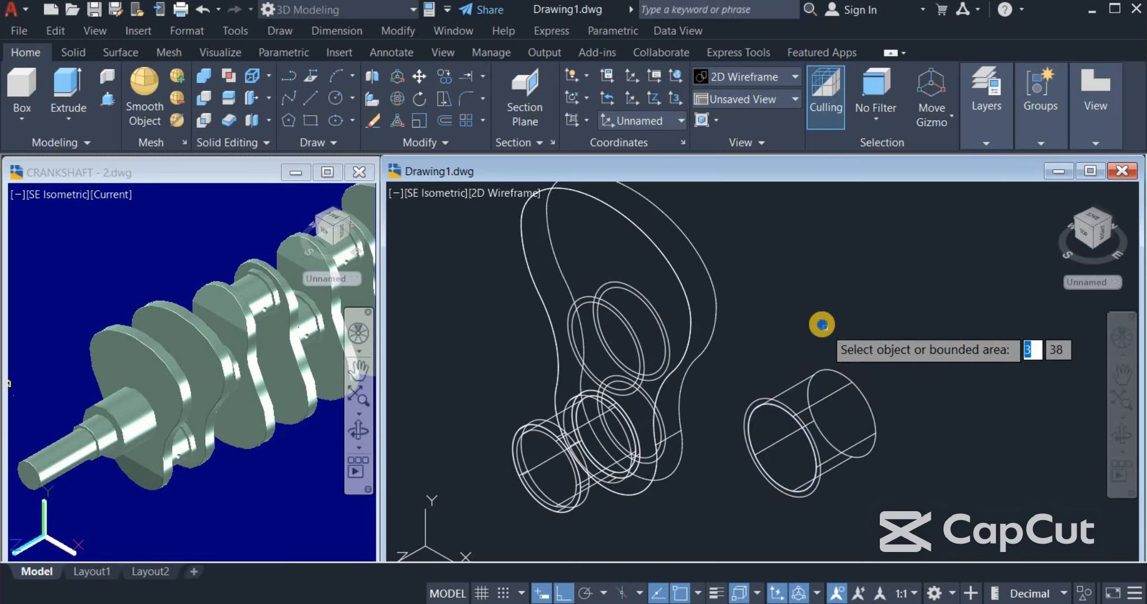
{"action": "key", "text": "Escape"}
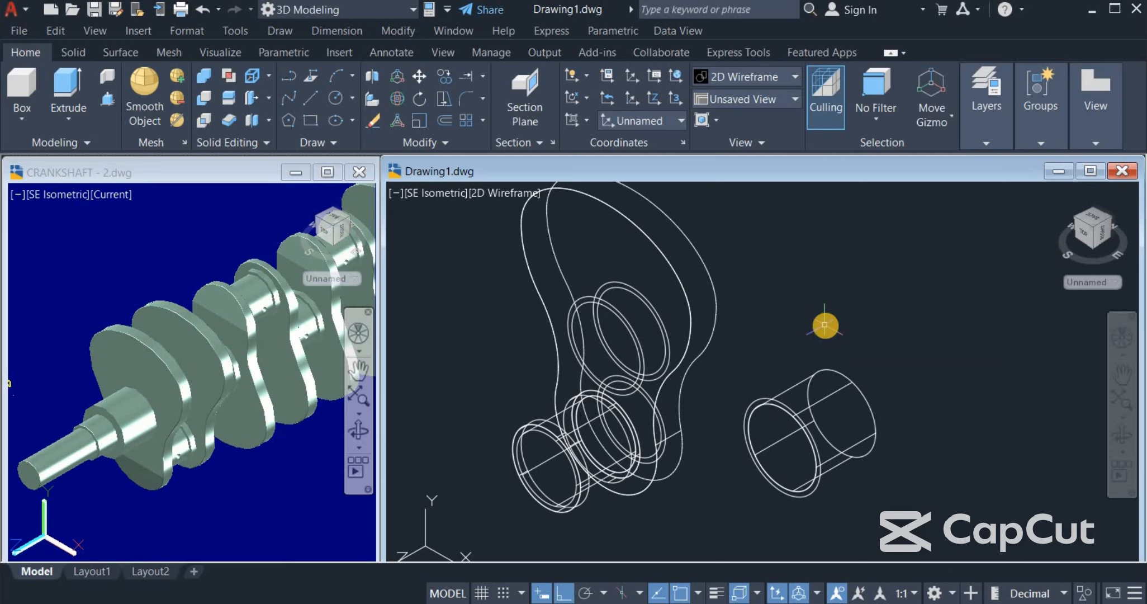
- Copy the separate journal's outer circle from its centre to the centre of the journal's far end
{"action": "left_click", "coordinate": [443, 76]}
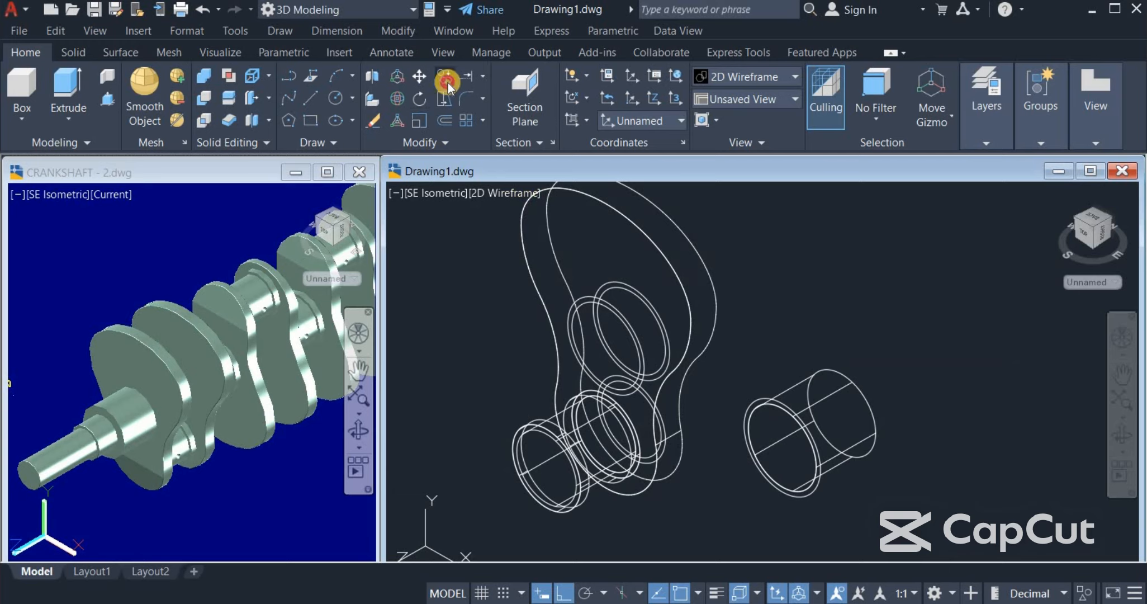
{"action": "left_click", "coordinate": [751, 398]}
{"action": "key", "text": "Return"}
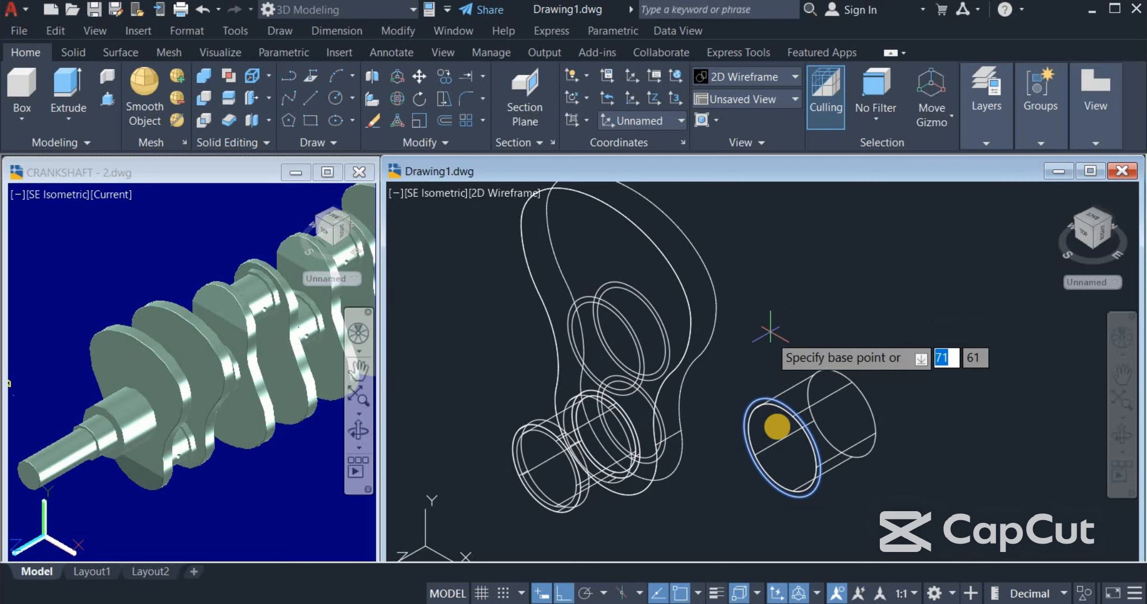
{"action": "left_click", "coordinate": [782, 448]}
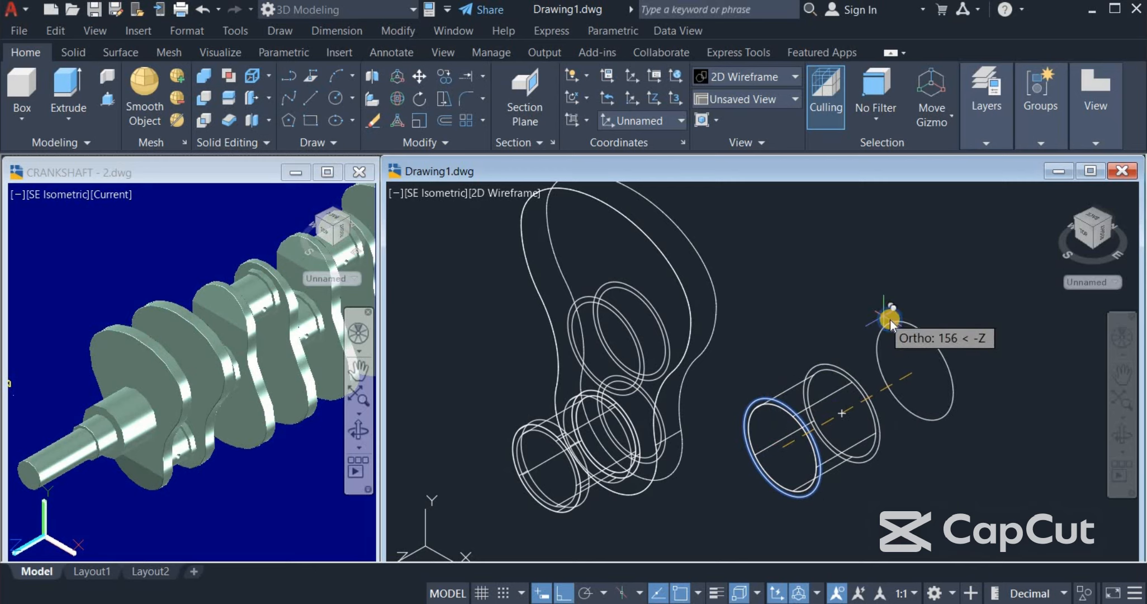
{"action": "right_click", "coordinate": [890, 321]}
{"action": "left_click", "coordinate": [908, 325]}
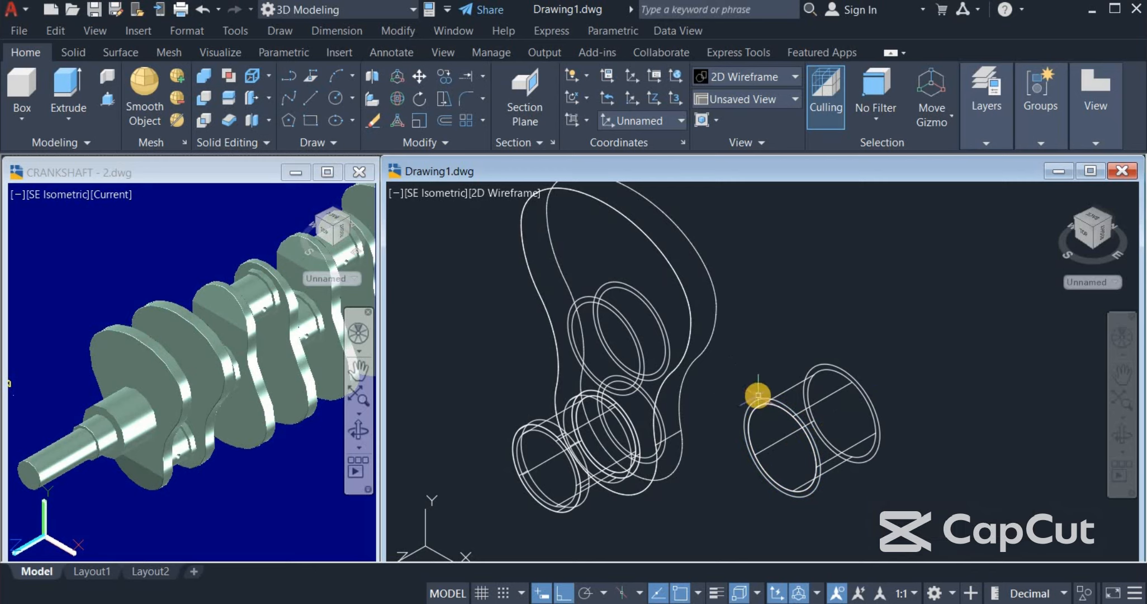
- Presspull the outer circles at both ends of the separate journal 10 units toward each other to form collars
{"action": "left_click", "coordinate": [106, 101]}
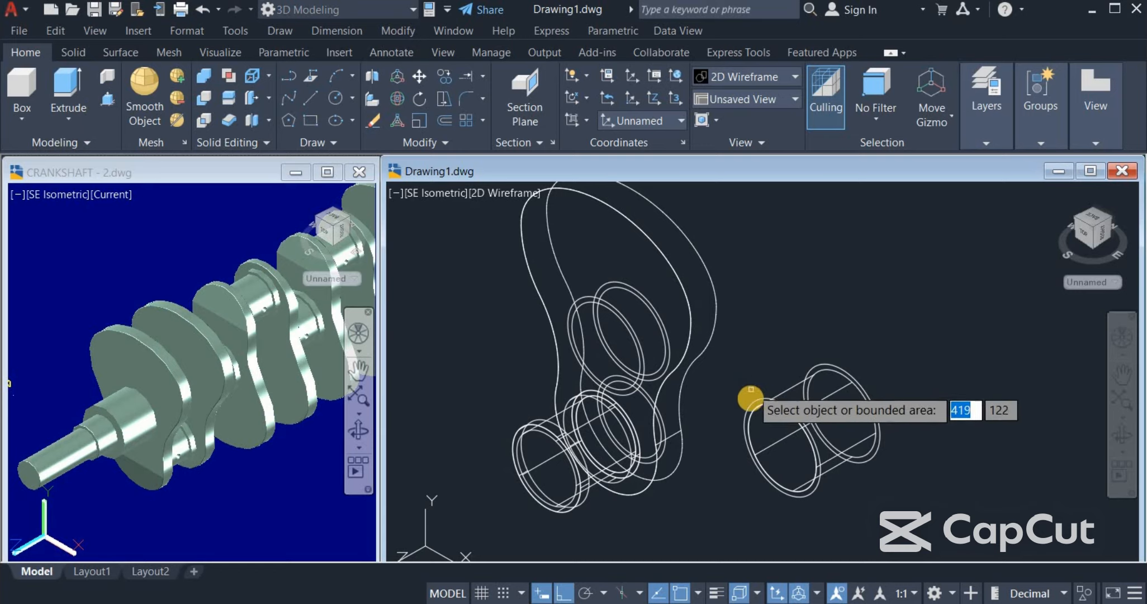
{"action": "left_click", "coordinate": [755, 408]}
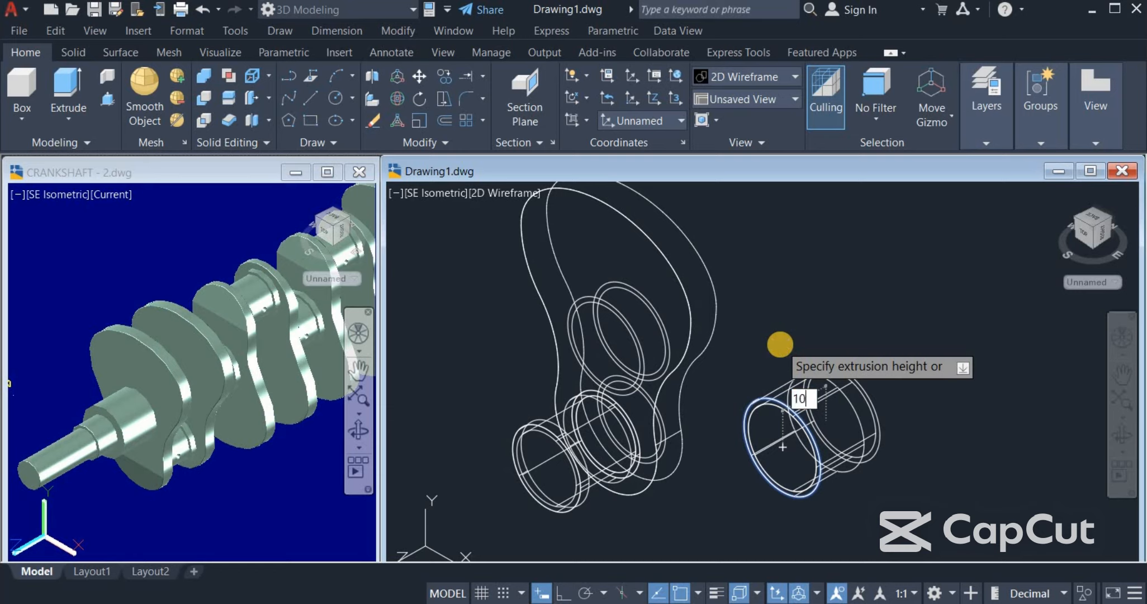
{"action": "key", "text": "Return"}
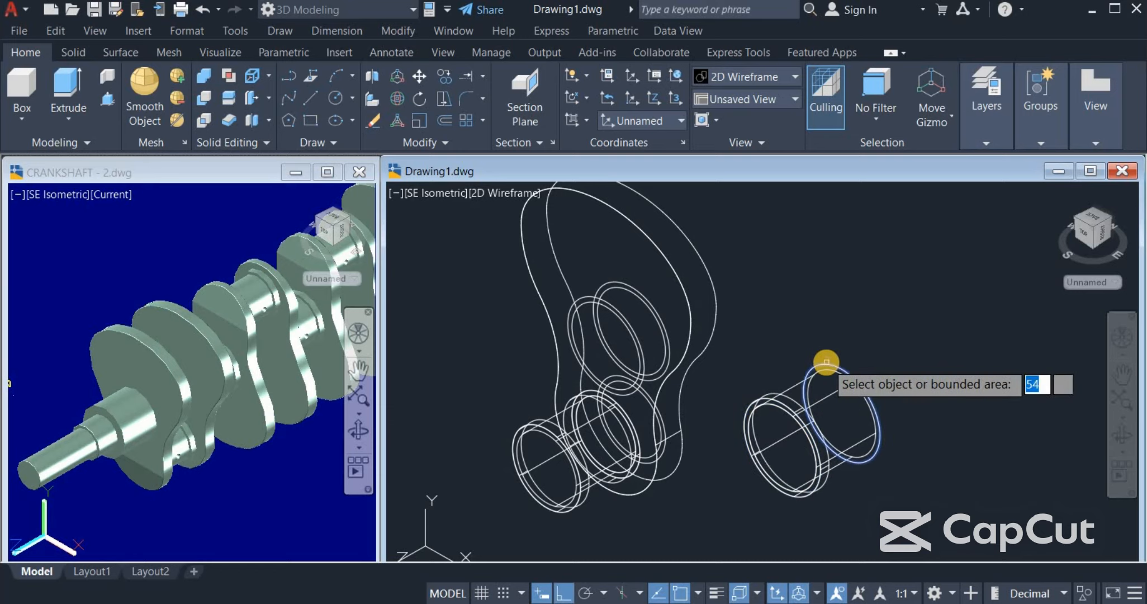
{"action": "left_click", "coordinate": [826, 361]}
{"action": "type", "text": "1"}
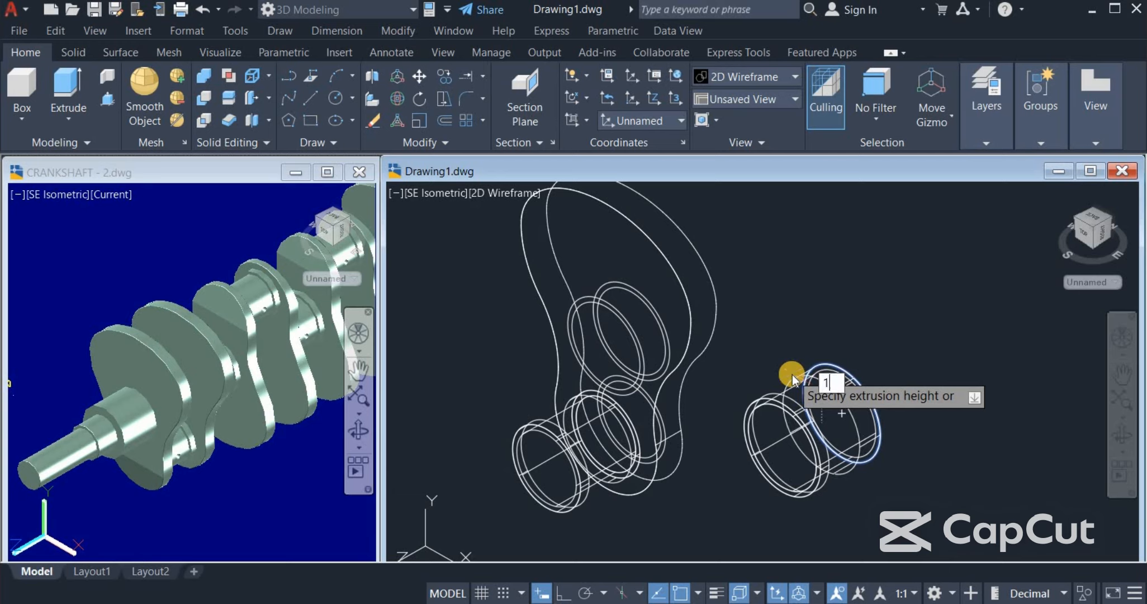
{"action": "type", "text": "0"}
{"action": "key", "text": "Return"}
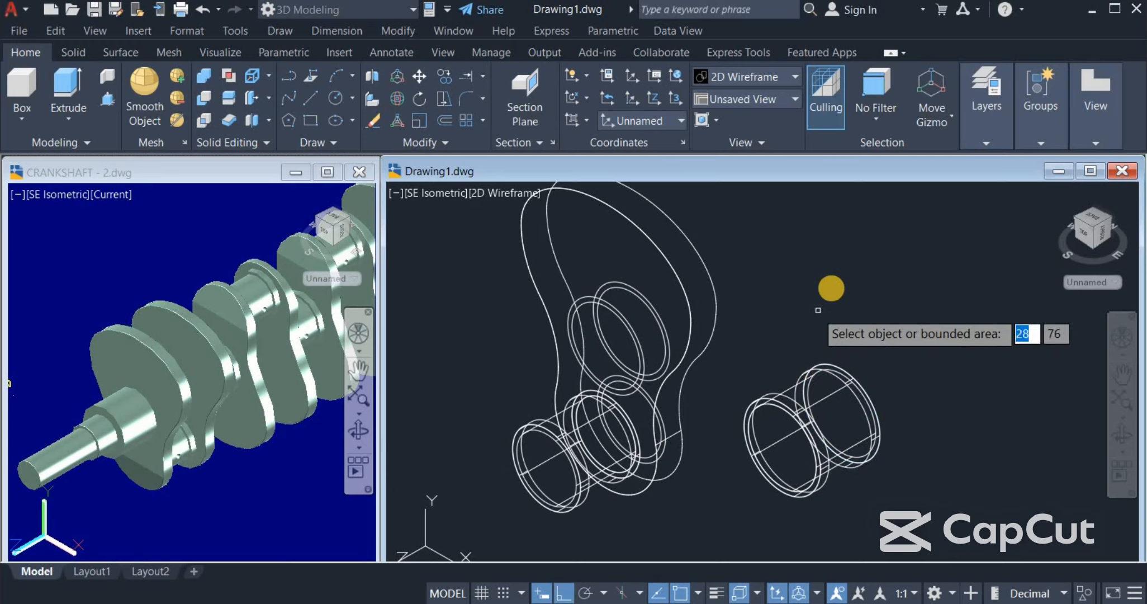
{"action": "key", "text": "Return"}
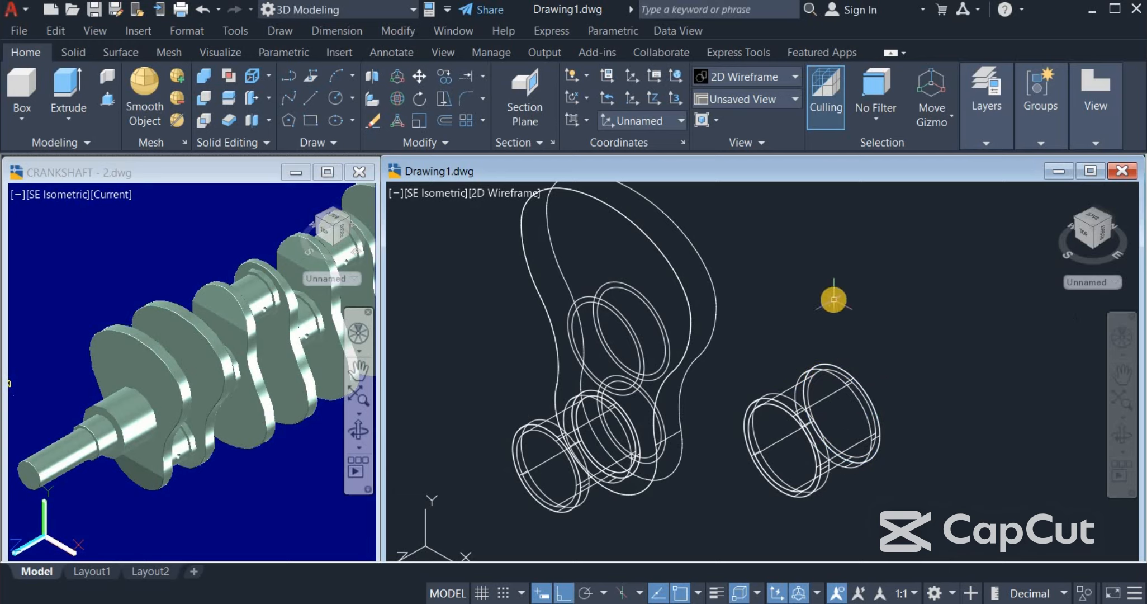
- Set the visual style of the crankshaft model to Shades of Gray
{"action": "scroll", "coordinate": [814, 299], "scroll_direction": "down", "scroll_amount": 2}
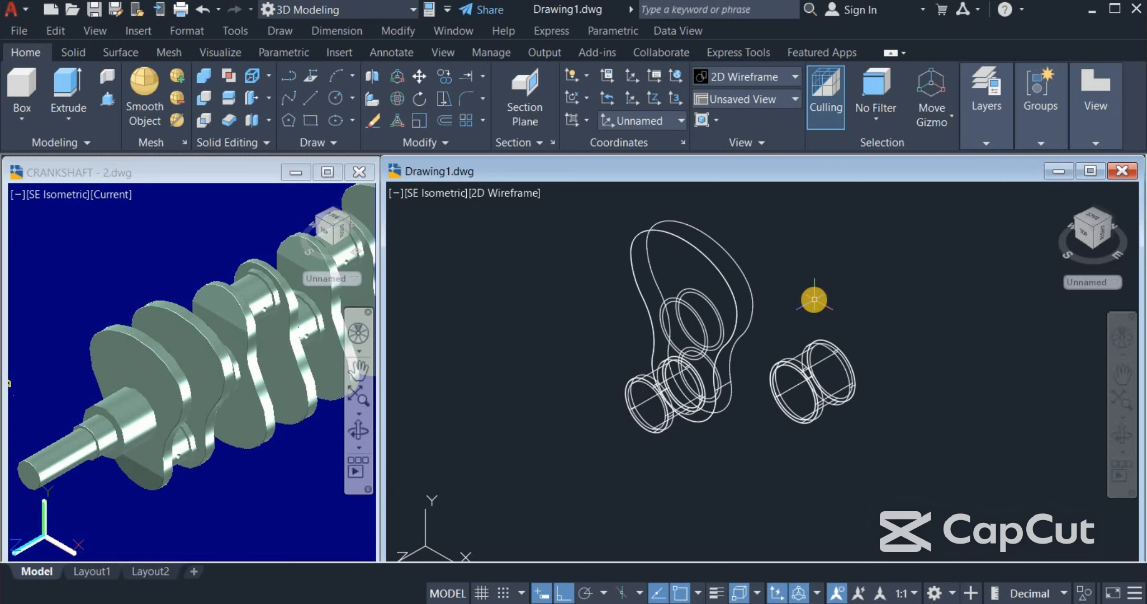
{"action": "middle_click_drag", "start_coordinate": [815, 300], "coordinate": [818, 315]}
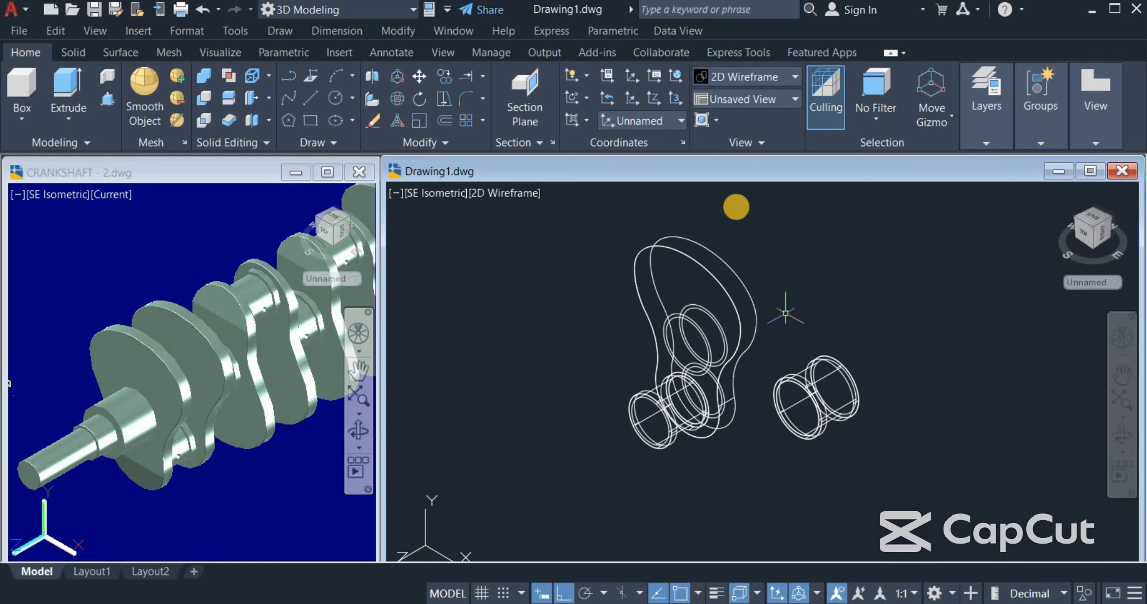
{"action": "left_click", "coordinate": [752, 78]}
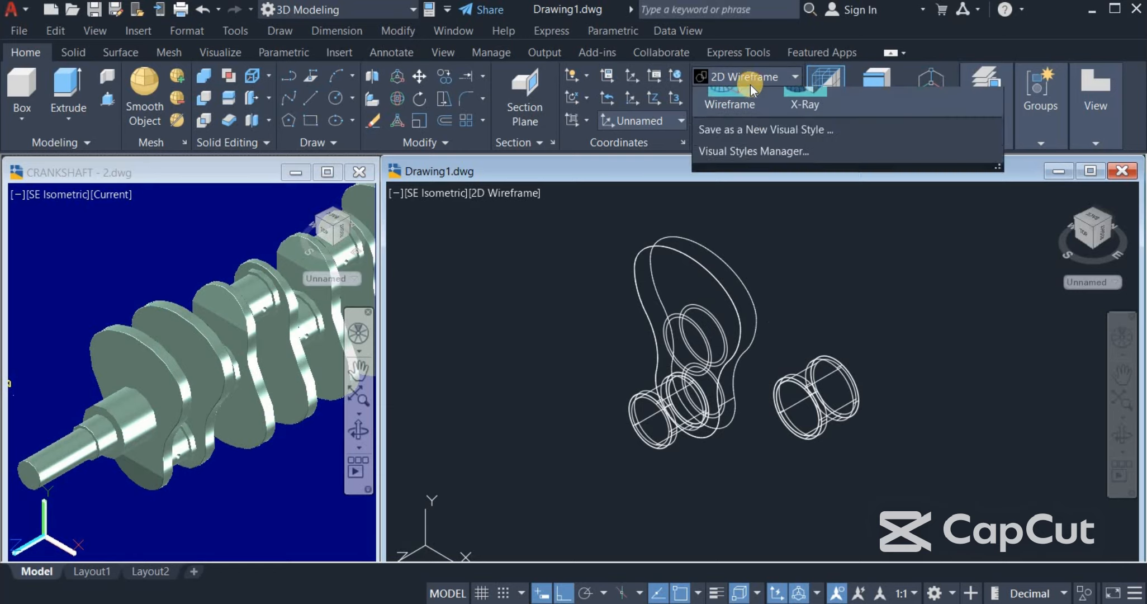
{"action": "left_click", "coordinate": [889, 177]}
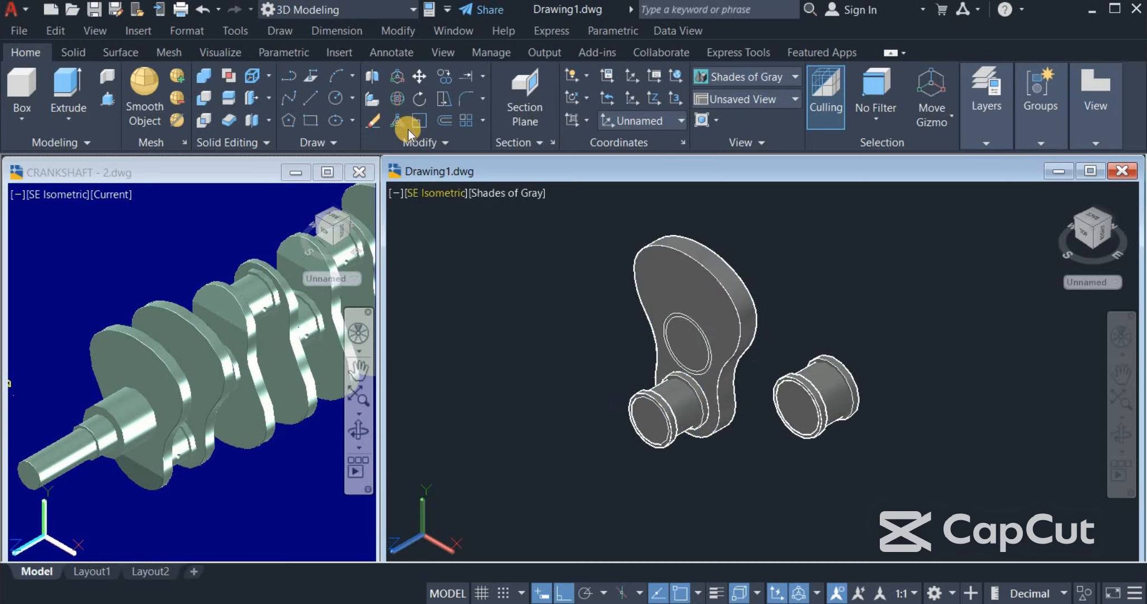
- Copy the web solid 100 units forward along the Z axis to the free end of the lower journal
{"action": "left_click", "coordinate": [447, 75]}
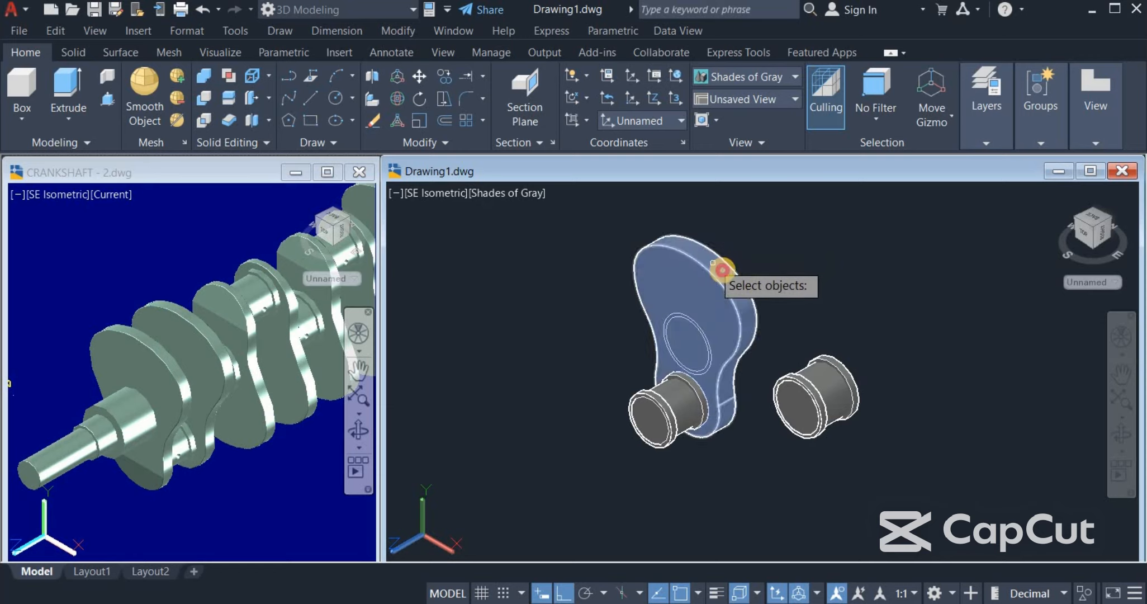
{"action": "left_click", "coordinate": [723, 270]}
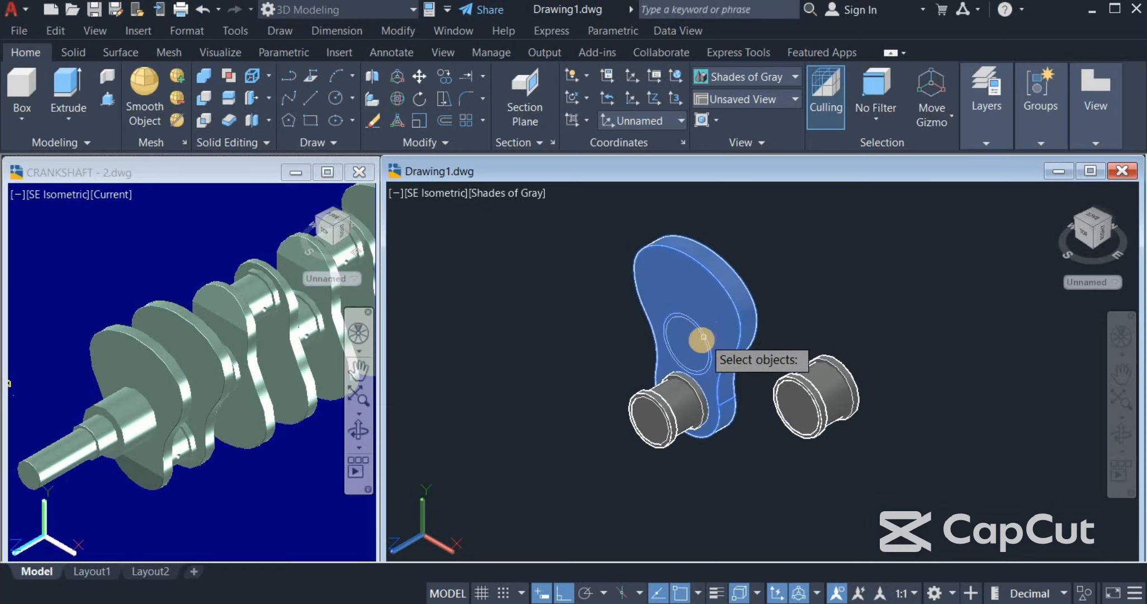
{"action": "key", "text": "Return"}
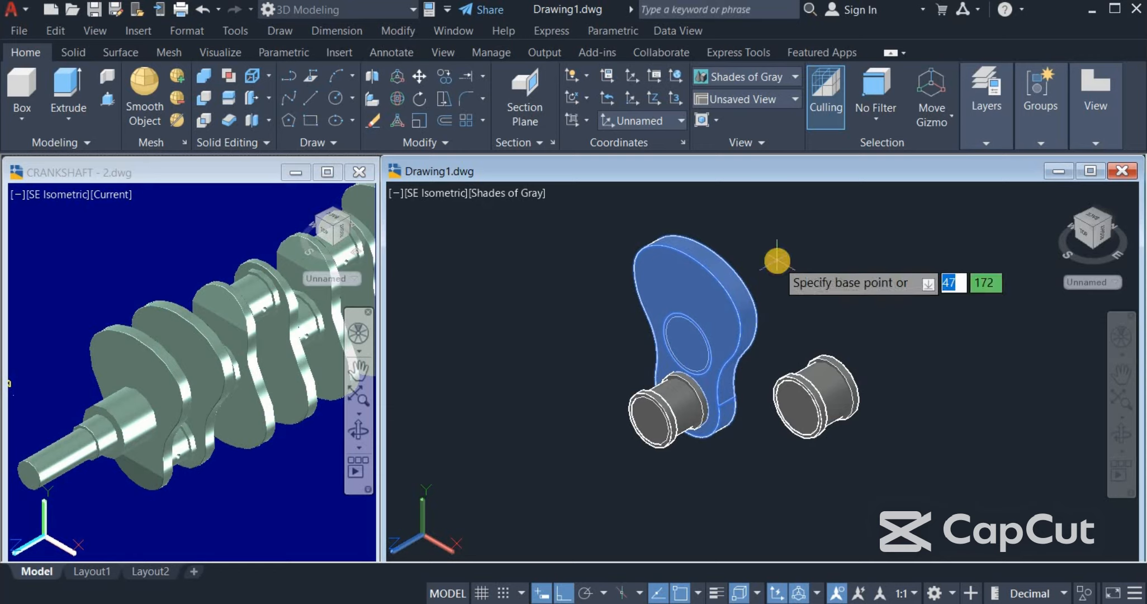
{"action": "left_click", "coordinate": [775, 261]}
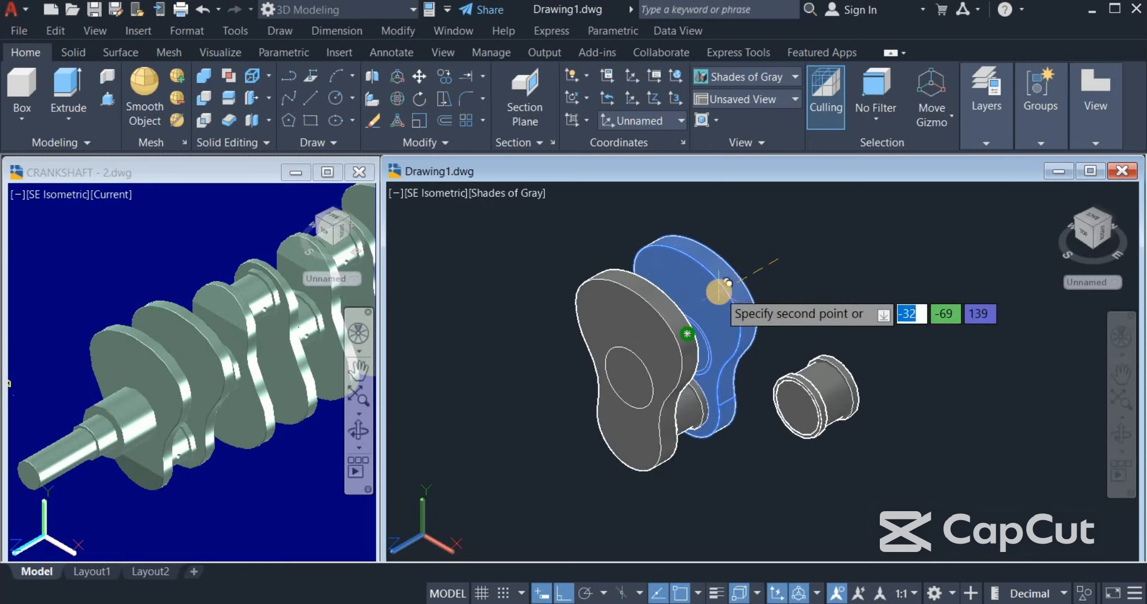
{"action": "type", "text": "1"}
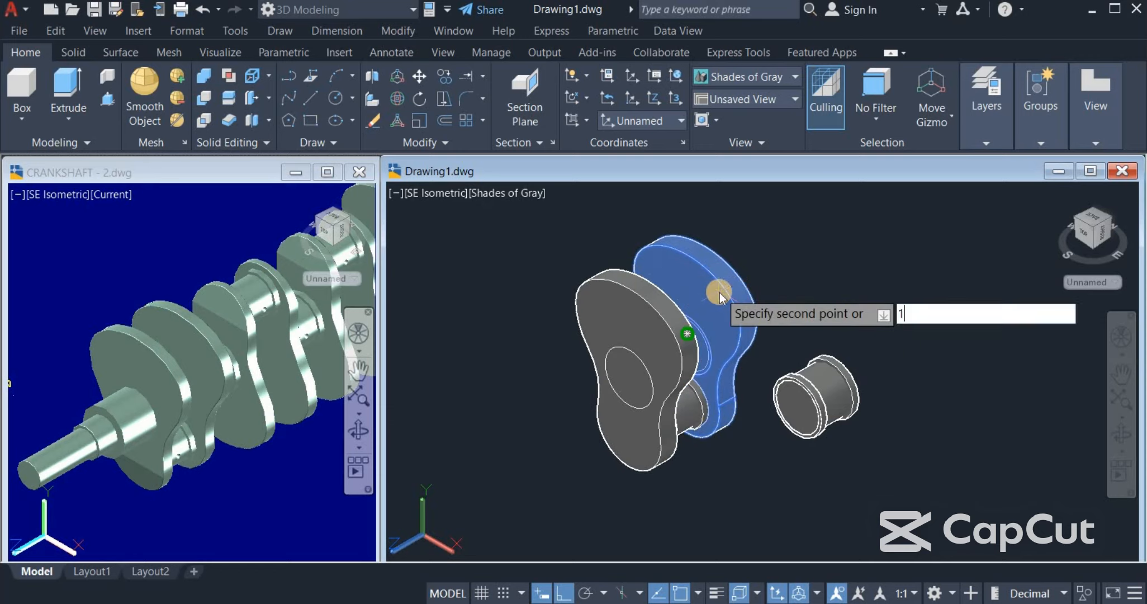
{"action": "type", "text": "00"}
{"action": "key", "text": "Return"}
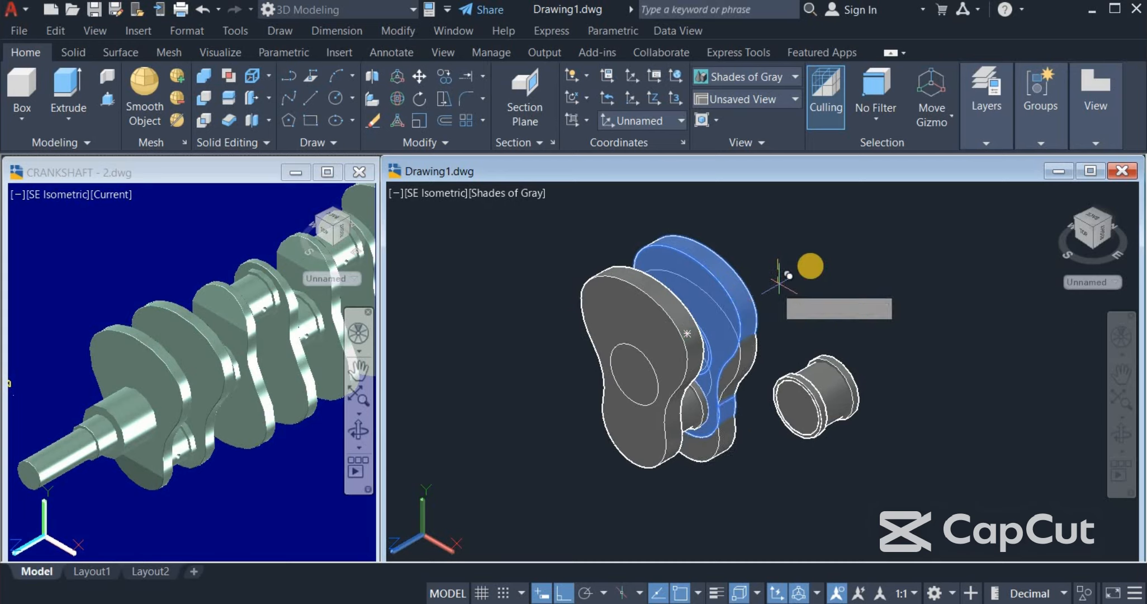
{"action": "right_click", "coordinate": [818, 270]}
{"action": "left_click", "coordinate": [837, 277]}
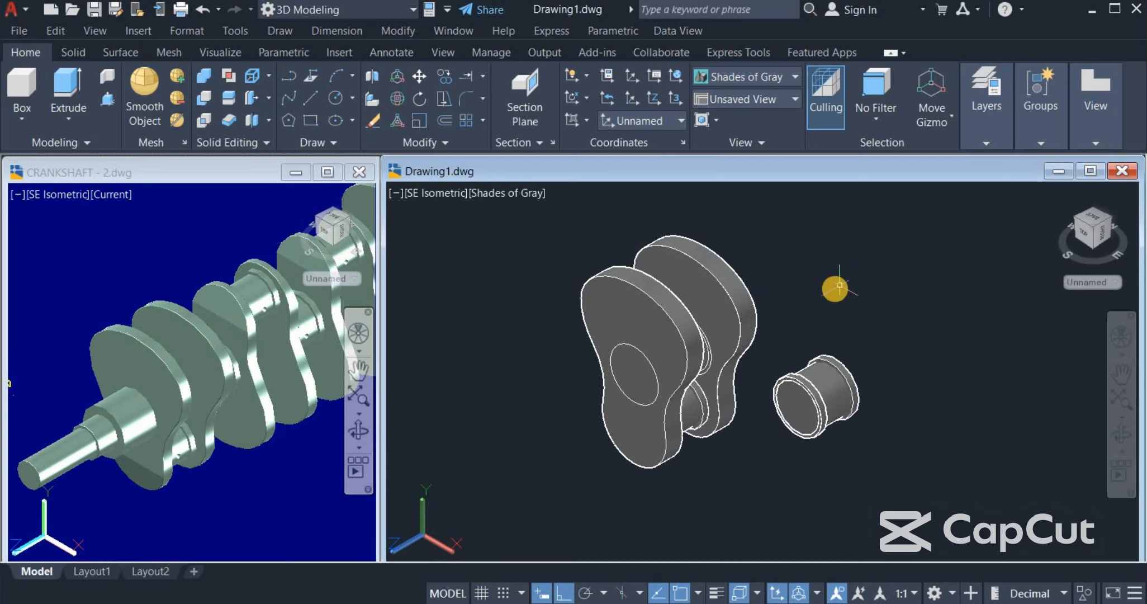
- Switch the crankshaft model to the Right view and zoom in on the lower journal
{"action": "middle_click_drag", "start_coordinate": [836, 289], "coordinate": [870, 325], "text": "shift"}
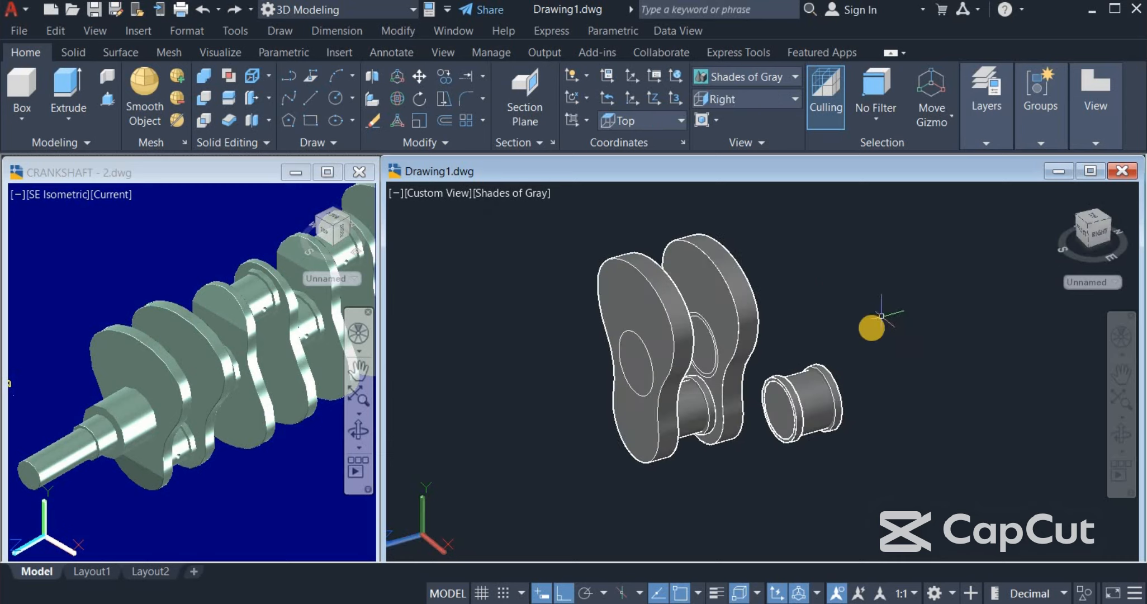
{"action": "left_click", "coordinate": [618, 313]}
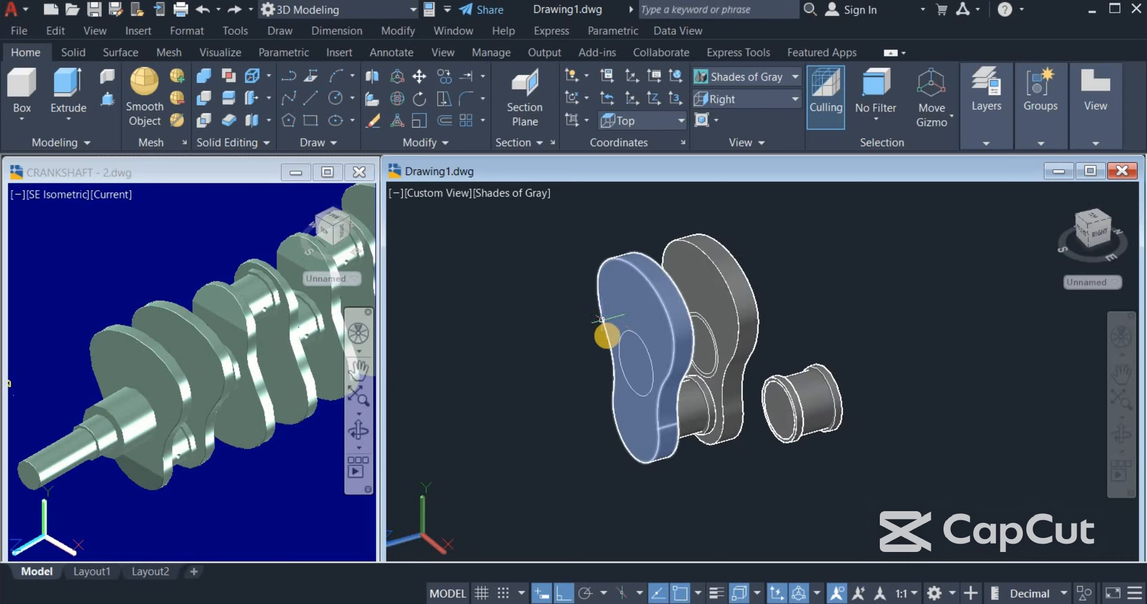
{"action": "left_click", "coordinate": [750, 100]}
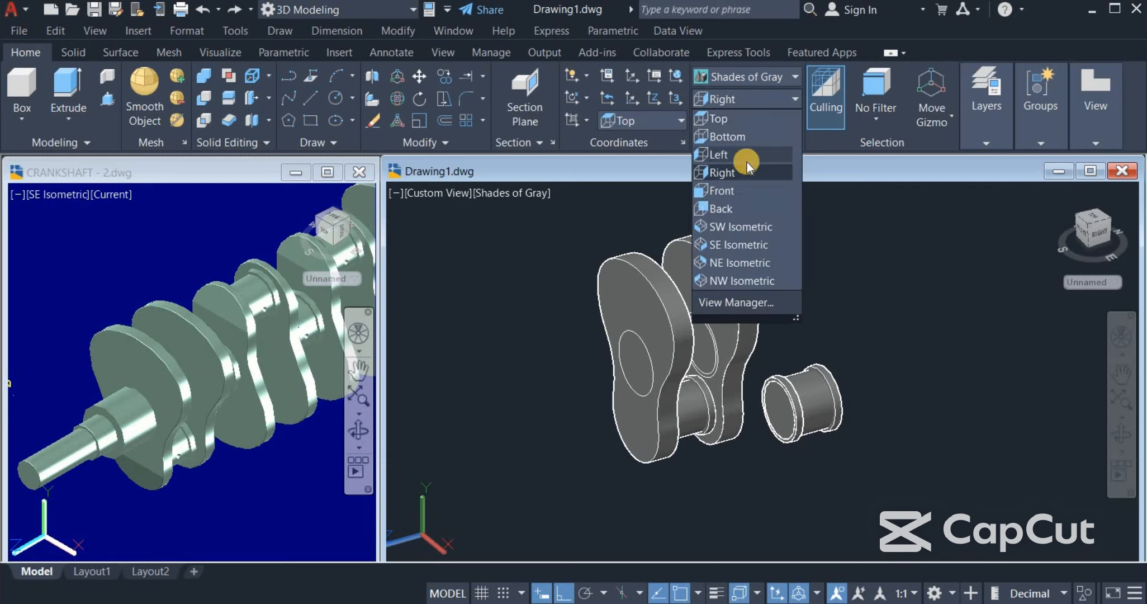
{"action": "left_click", "coordinate": [746, 169]}
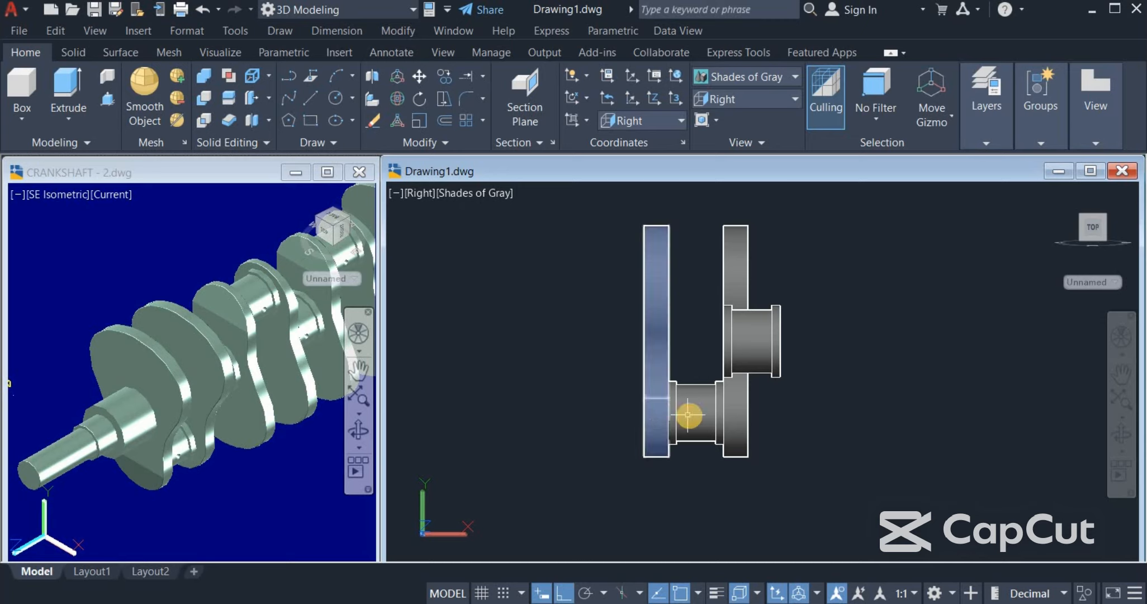
{"action": "scroll", "coordinate": [698, 421], "scroll_direction": "up", "scroll_amount": 3}
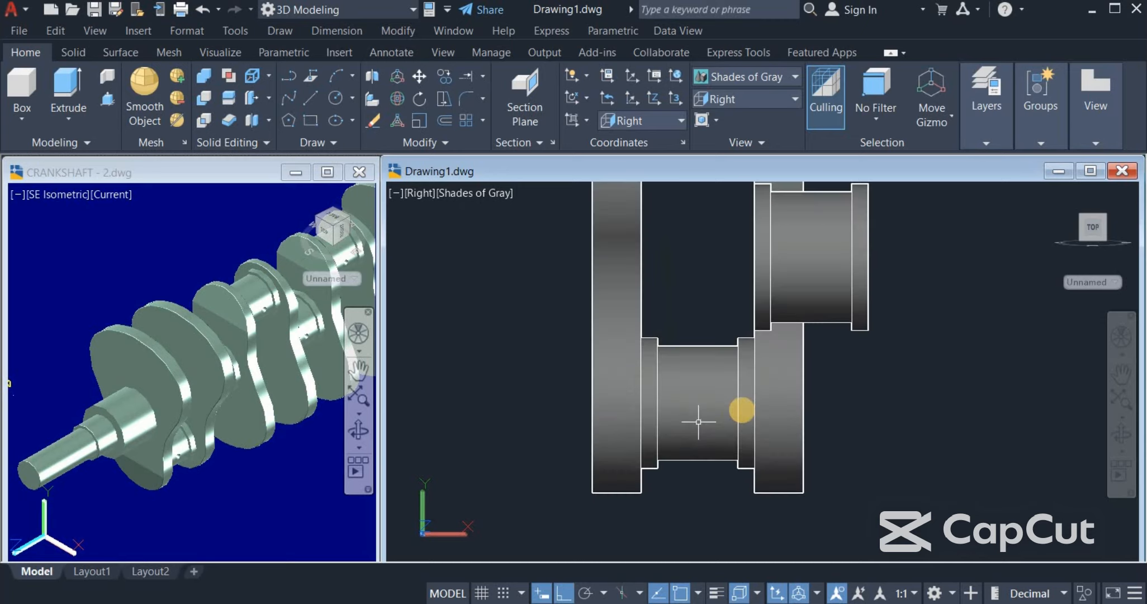
- Union the lower journal between the webs with its two end collars
{"action": "left_click", "coordinate": [743, 407]}
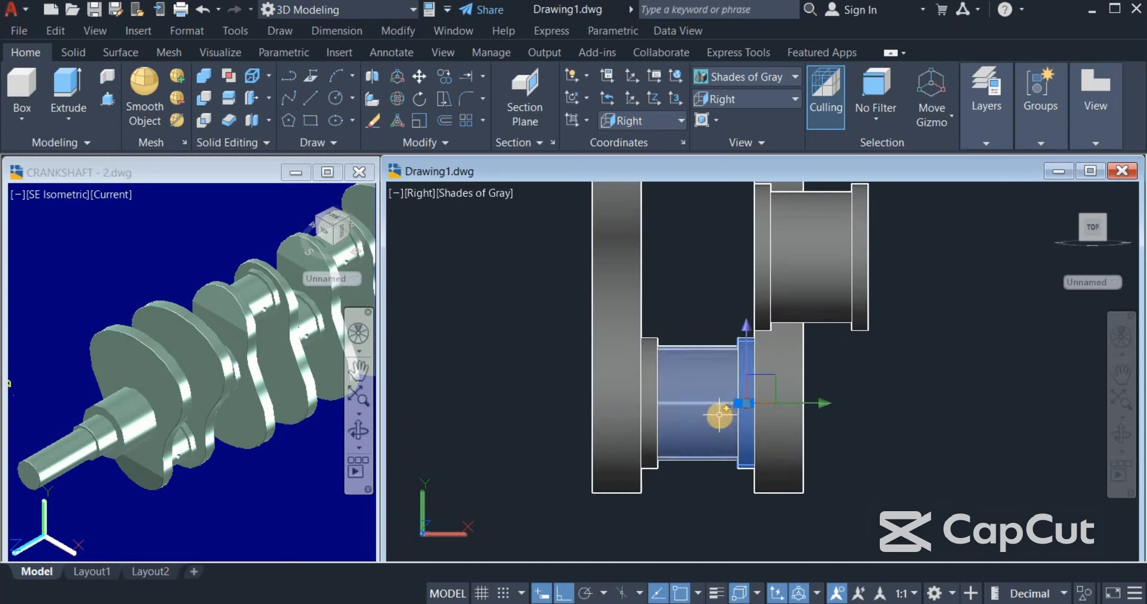
{"action": "left_click", "coordinate": [204, 76]}
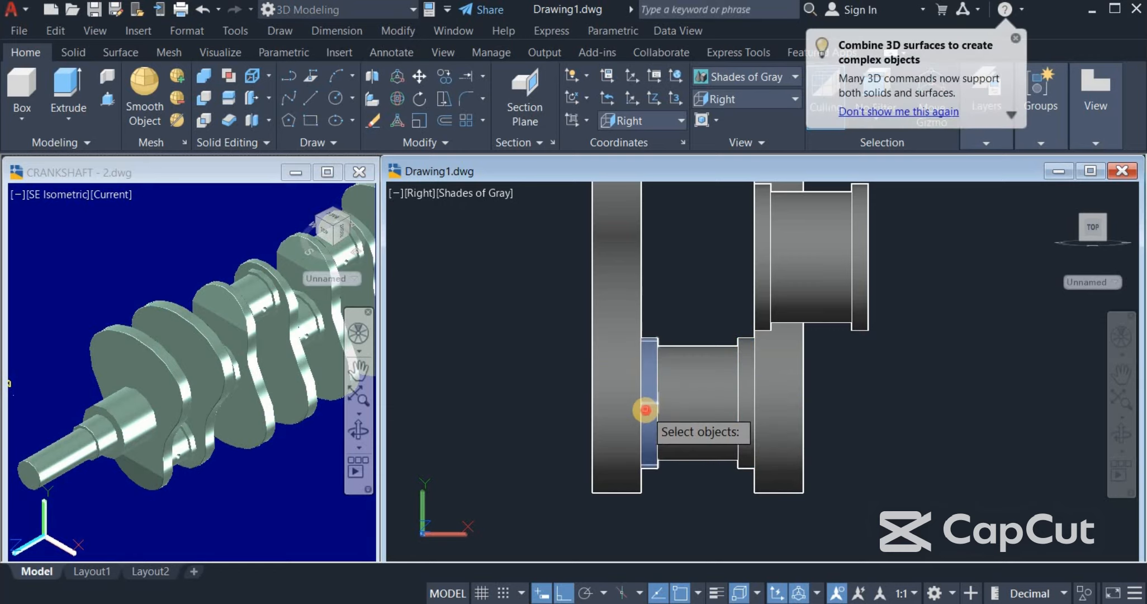
{"action": "left_click", "coordinate": [645, 410]}
{"action": "left_click", "coordinate": [696, 411]}
{"action": "left_click", "coordinate": [748, 403]}
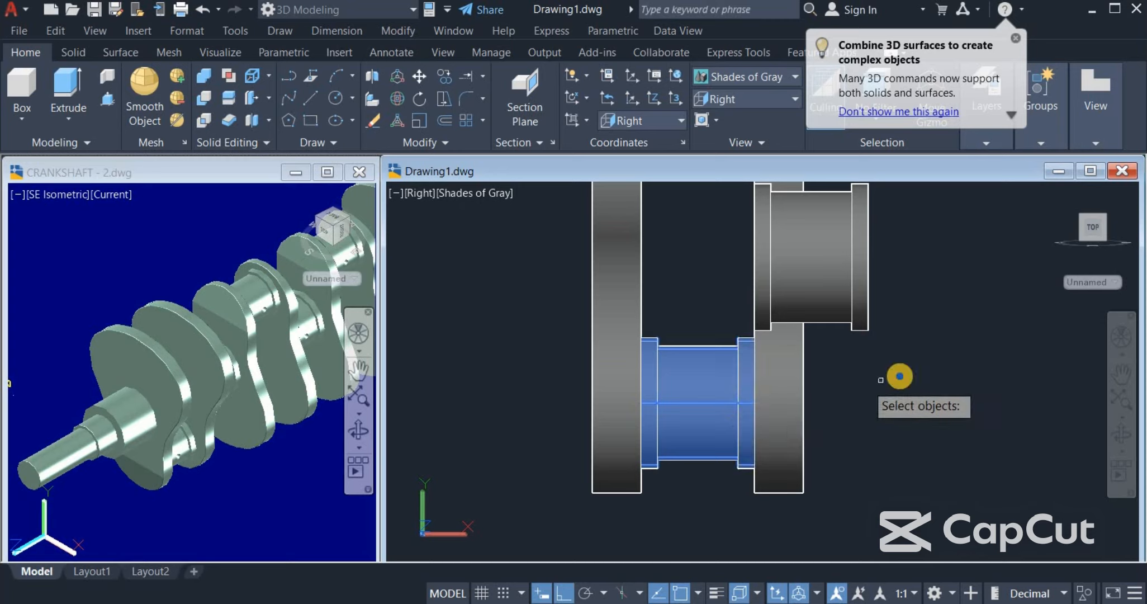
{"action": "key", "text": "Return"}
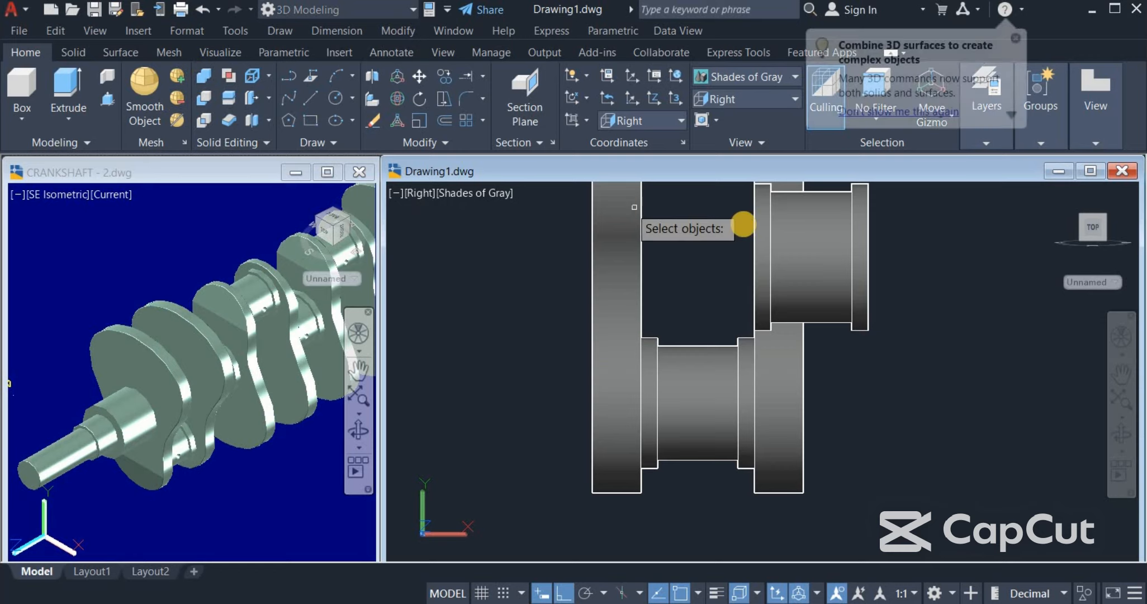
- Union the separate journal with its two end collars
{"action": "left_click", "coordinate": [760, 242]}
{"action": "left_click", "coordinate": [818, 244]}
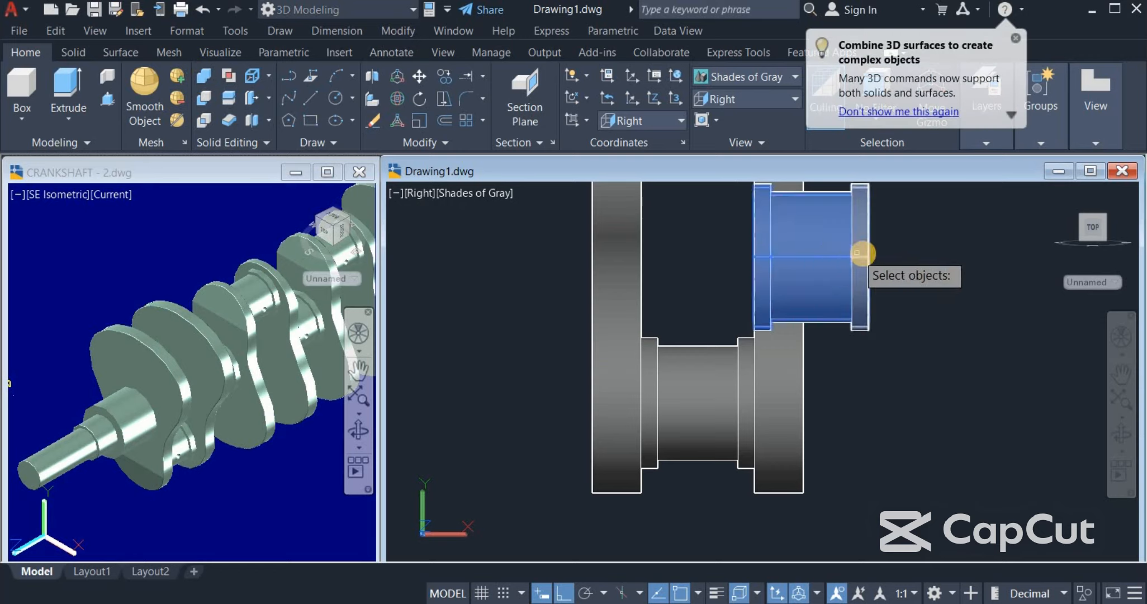
{"action": "left_click", "coordinate": [860, 257]}
{"action": "key", "text": "Return"}
- Move the separate journal clear of the neighbouring web
{"action": "left_click", "coordinate": [848, 289]}
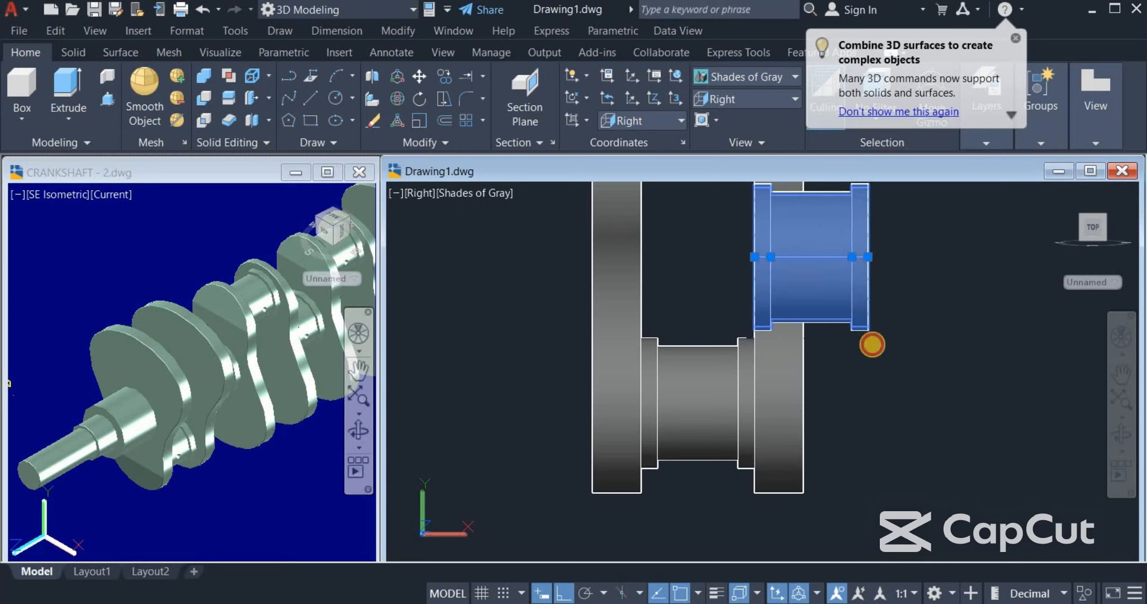
{"action": "right_click_drag", "start_coordinate": [894, 368], "coordinate": [1024, 394]}
{"action": "left_click", "coordinate": [1027, 398]}
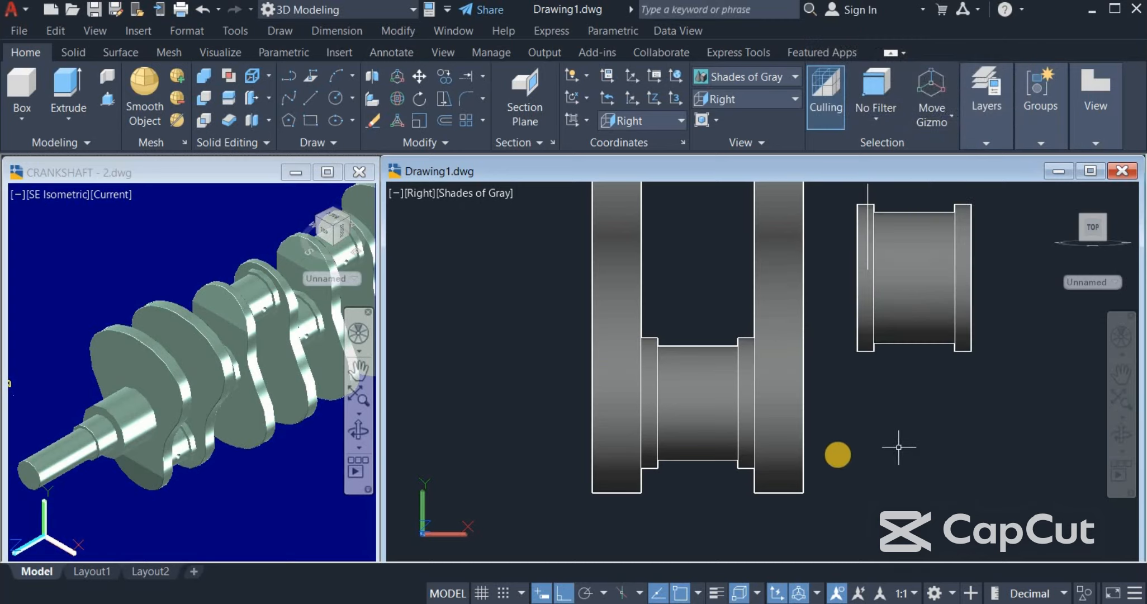
- Draw a rectangle about 30 by 110 units downward from the journal-centre level on the outer face of the web nearest the separate journal
{"action": "scroll", "coordinate": [608, 458], "scroll_direction": "down", "scroll_amount": 1}
{"action": "scroll", "coordinate": [608, 459], "scroll_direction": "down", "scroll_amount": 2}
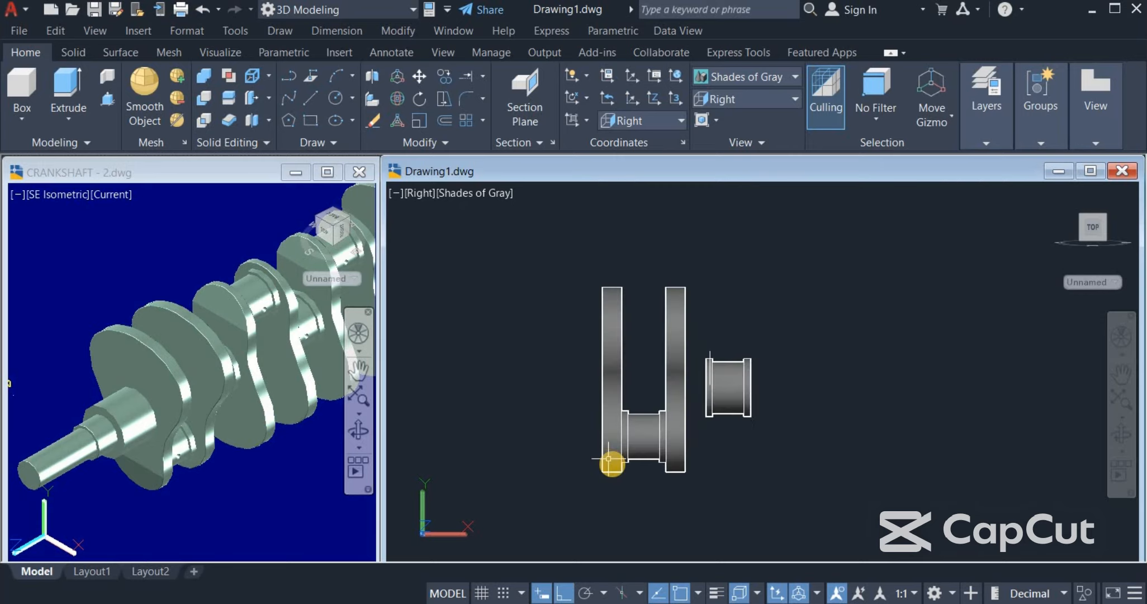
{"action": "middle_click_drag", "start_coordinate": [679, 492], "coordinate": [812, 480]}
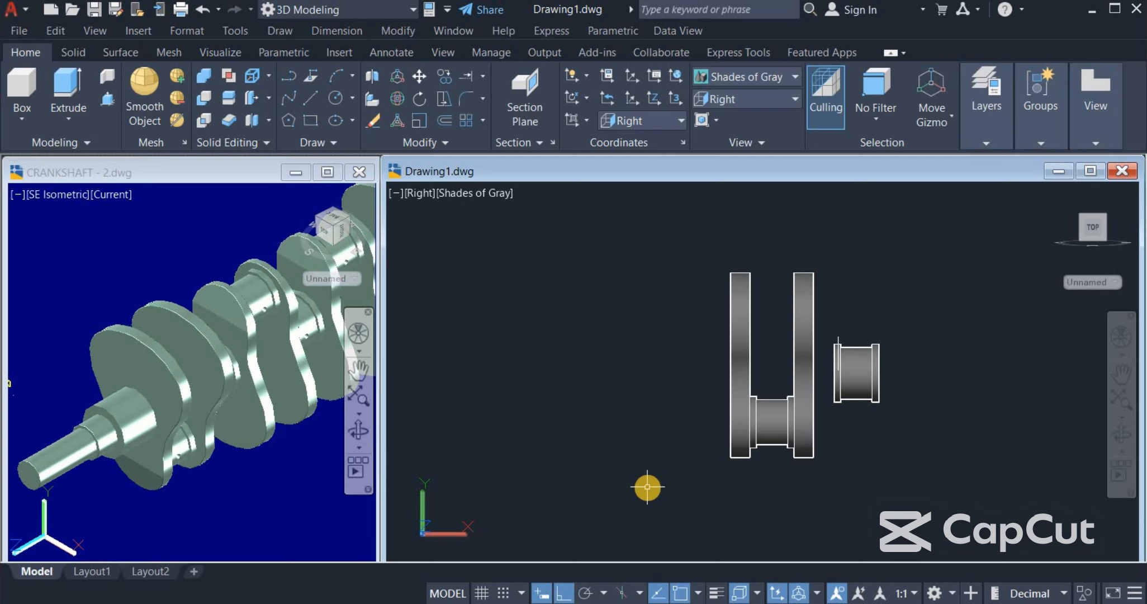
{"action": "key", "text": "ctrl+z"}
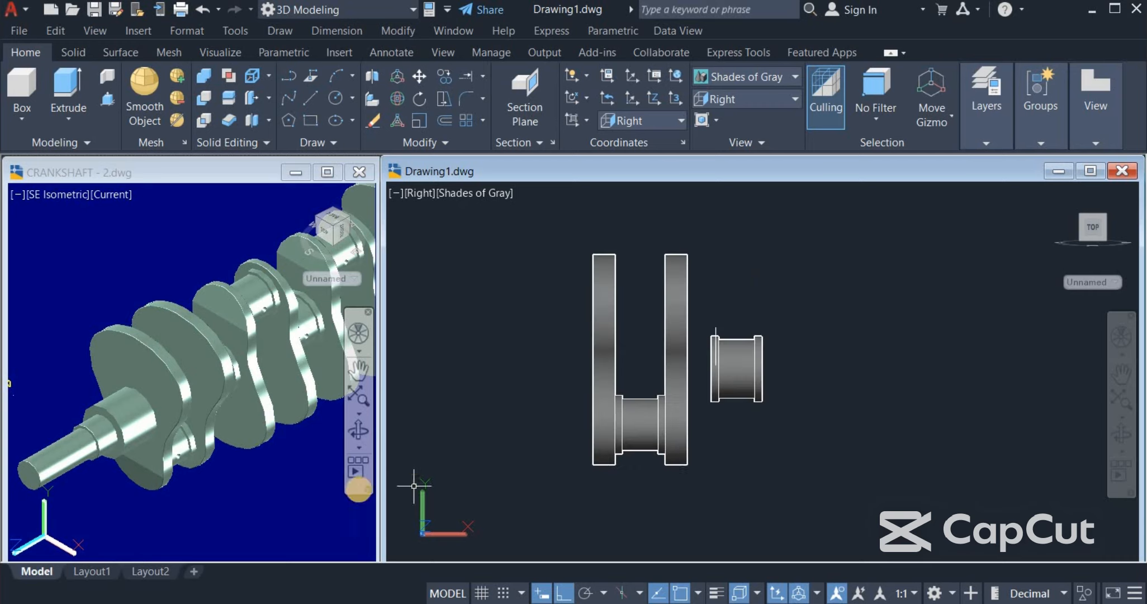
{"action": "left_click", "coordinate": [164, 491]}
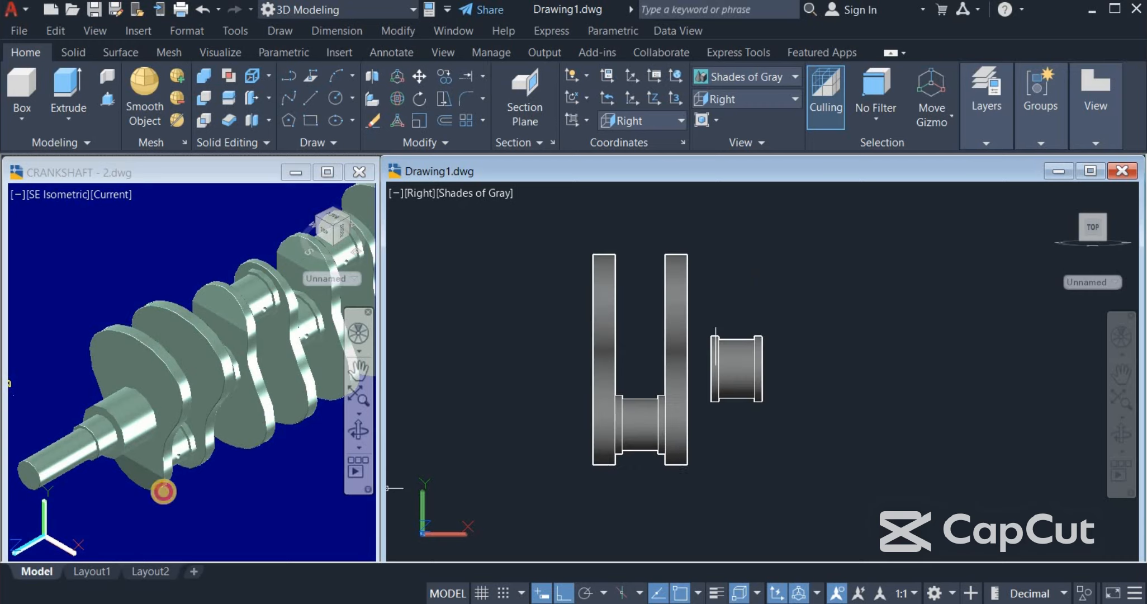
{"action": "scroll", "coordinate": [158, 489], "scroll_direction": "up", "scroll_amount": 5}
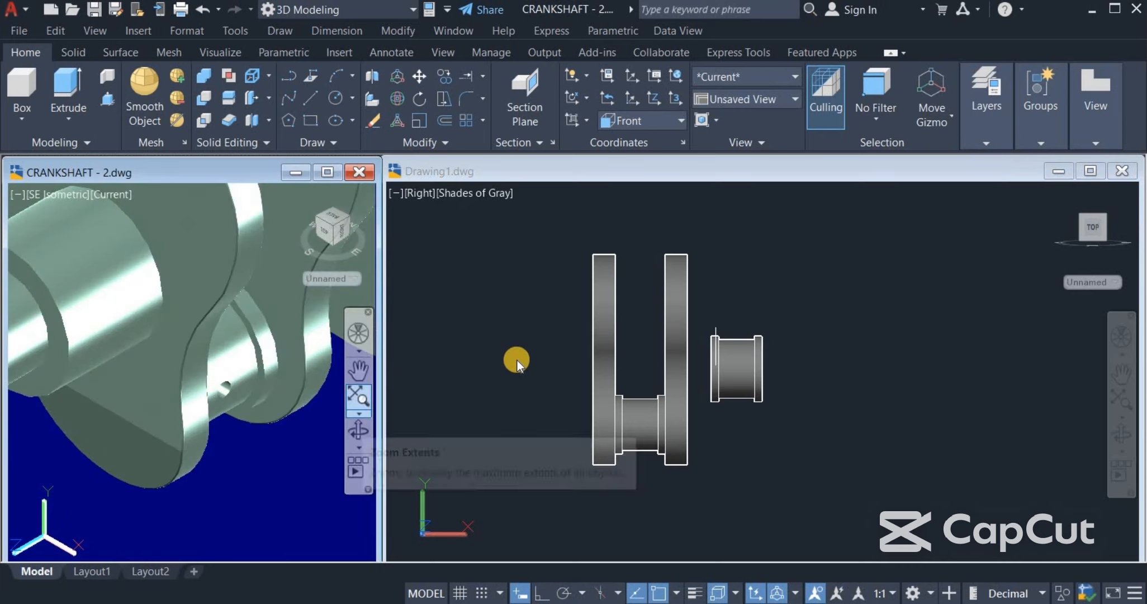
{"action": "left_click", "coordinate": [310, 123]}
{"action": "left_click", "coordinate": [629, 469]}
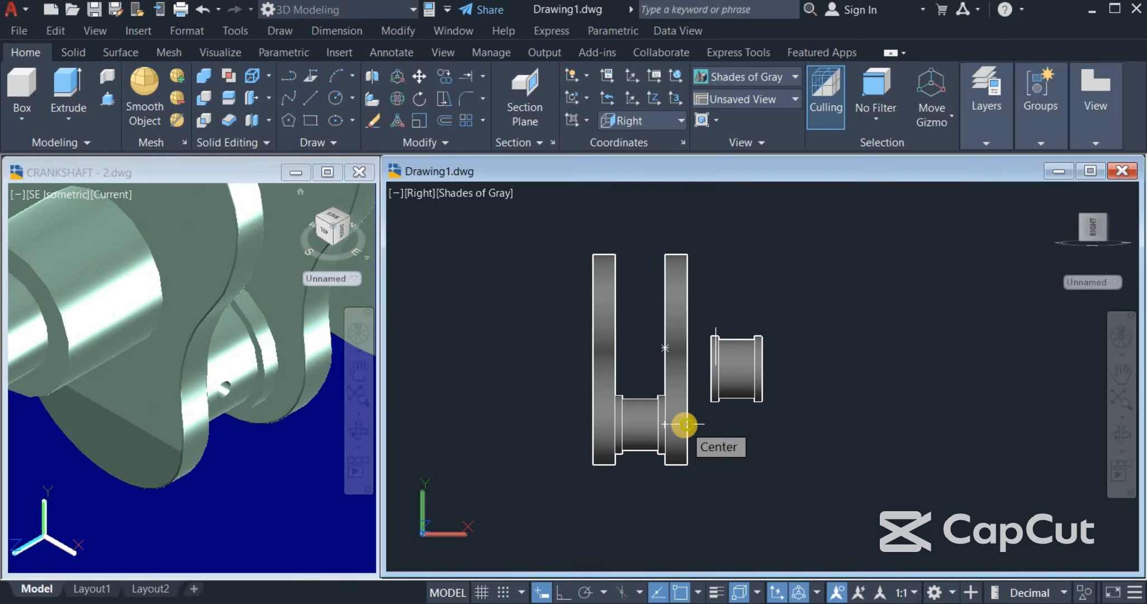
{"action": "left_click", "coordinate": [685, 424]}
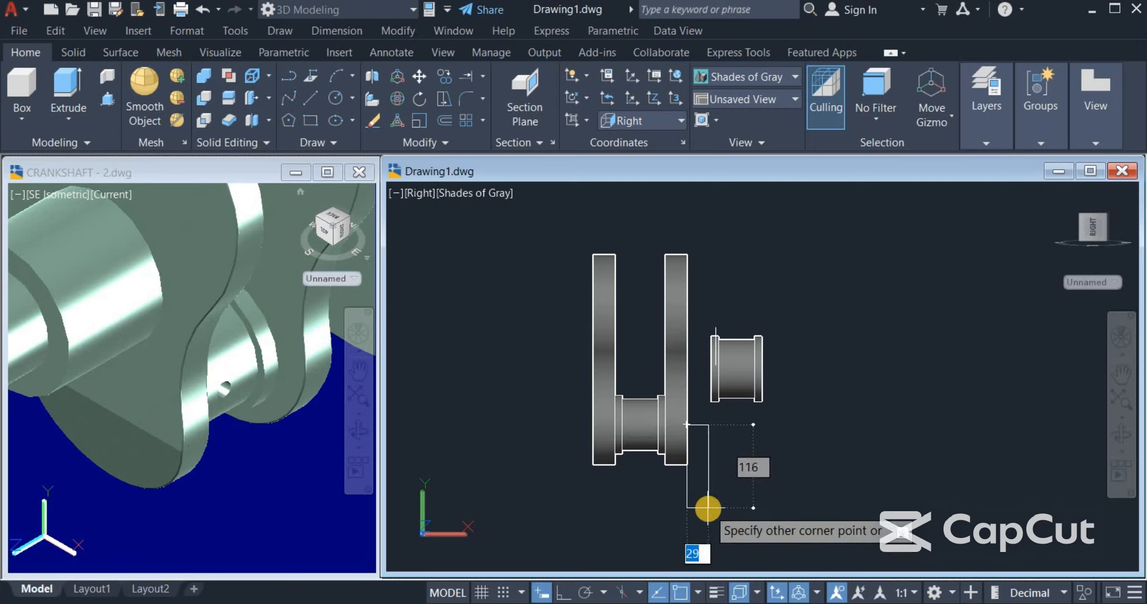
{"action": "left_click", "coordinate": [708, 505]}
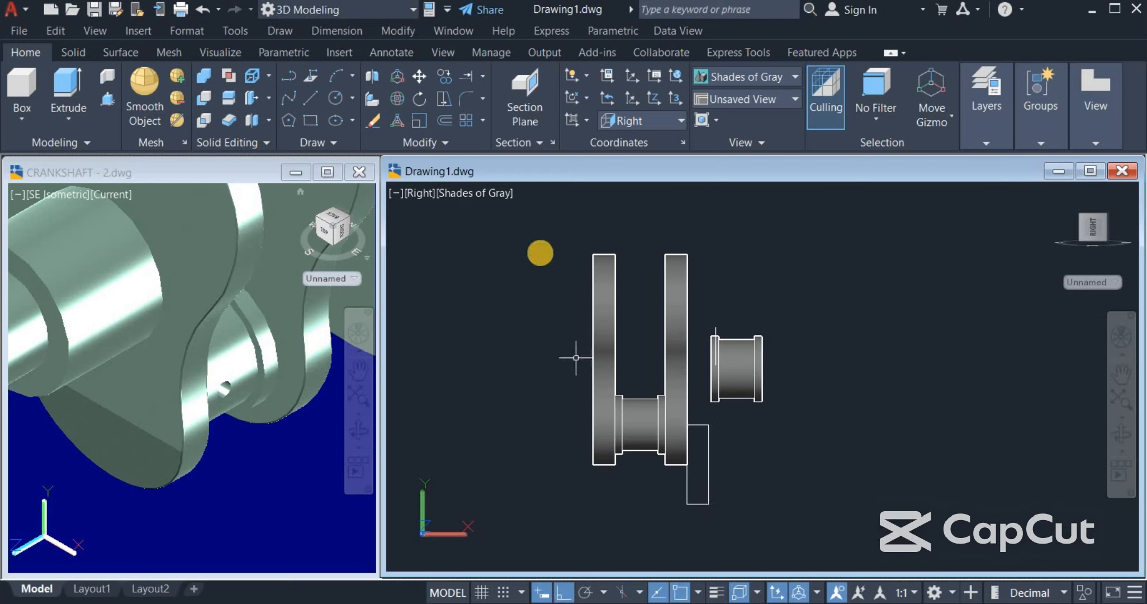
- Mirror the rectangle about a vertical line through the middle of the lower journal, keeping the original
{"action": "left_click", "coordinate": [406, 143]}
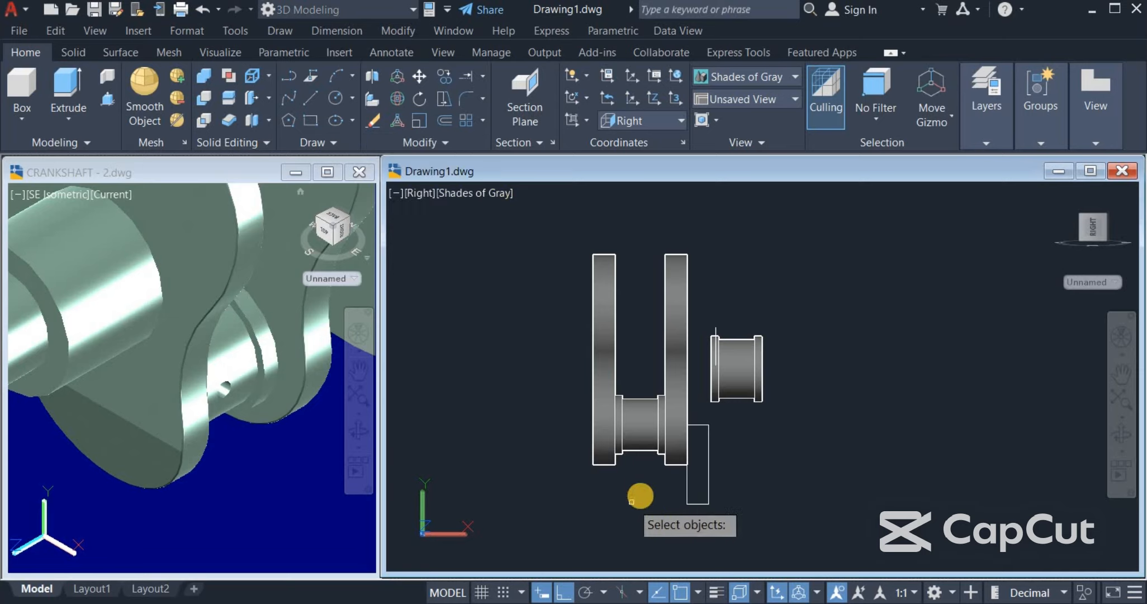
{"action": "left_click", "coordinate": [640, 426]}
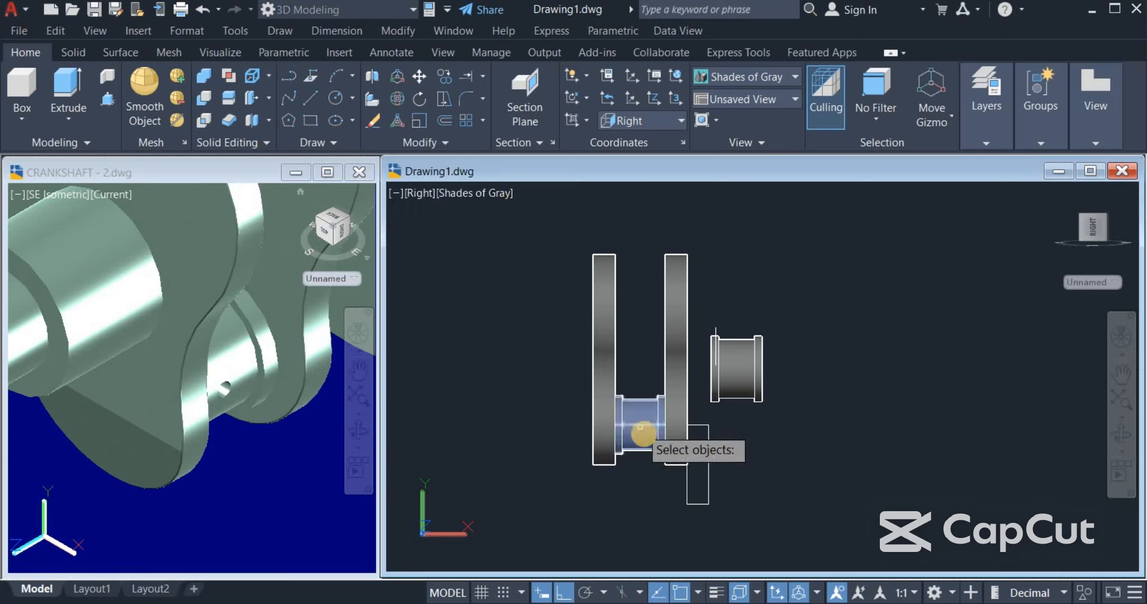
{"action": "left_click", "coordinate": [705, 502]}
{"action": "key", "text": "Return"}
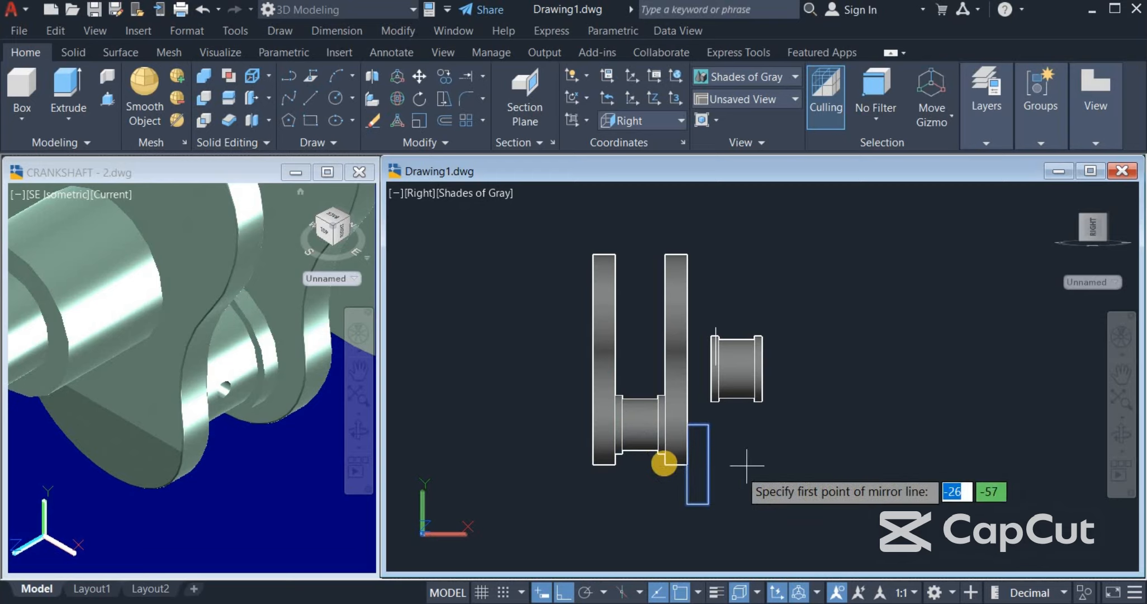
{"action": "left_click", "coordinate": [639, 425]}
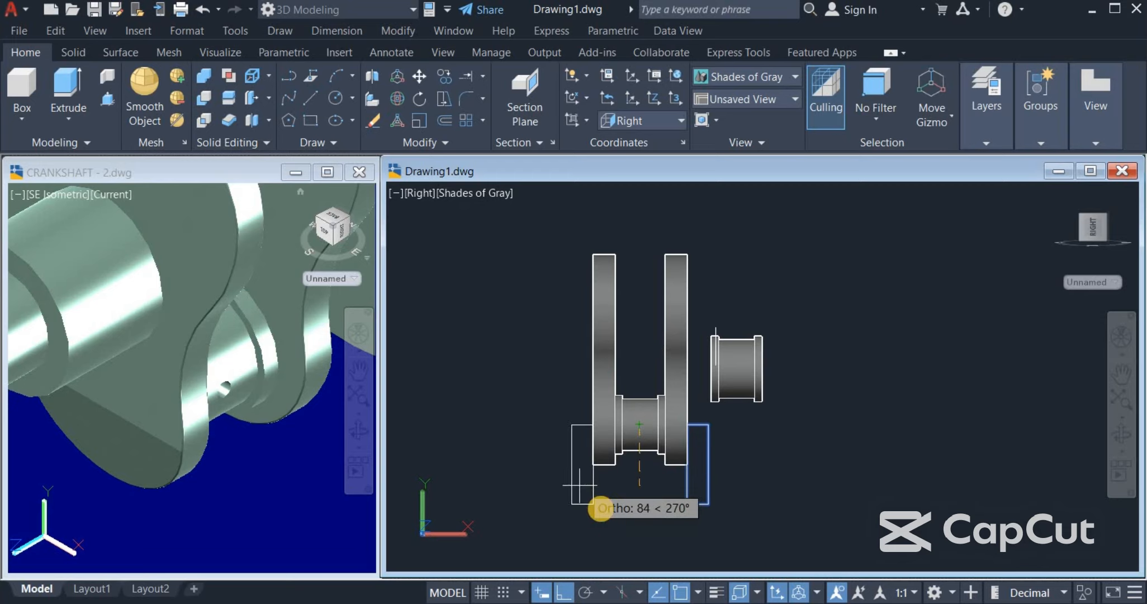
{"action": "left_click", "coordinate": [567, 527]}
{"action": "right_click", "coordinate": [528, 497]}
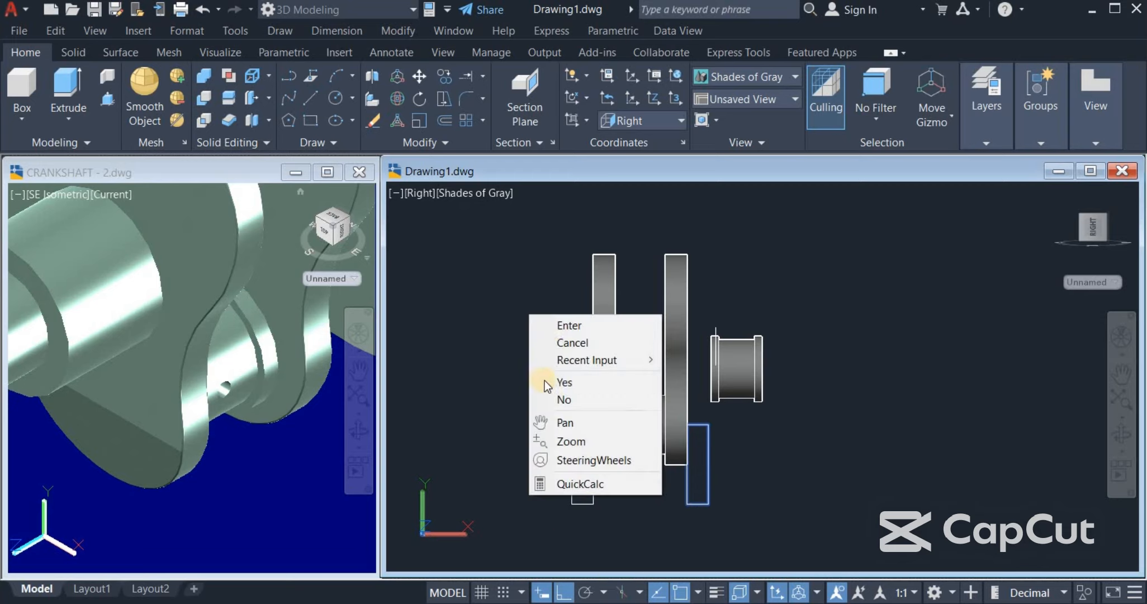
{"action": "left_click", "coordinate": [562, 325]}
{"action": "left_click", "coordinate": [747, 99]}
{"action": "left_click", "coordinate": [739, 273]}
{"action": "key", "text": "ctrl+z"}
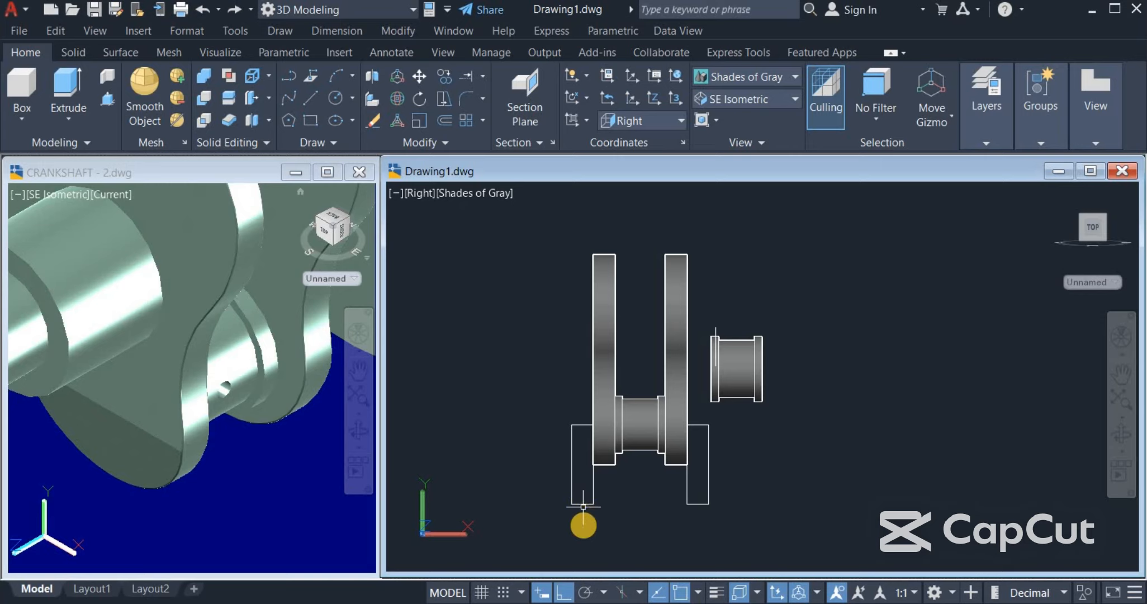
- Rotate the mirrored rectangle 10° about its upper corner on the web's outer face
{"action": "left_click", "coordinate": [589, 502]}
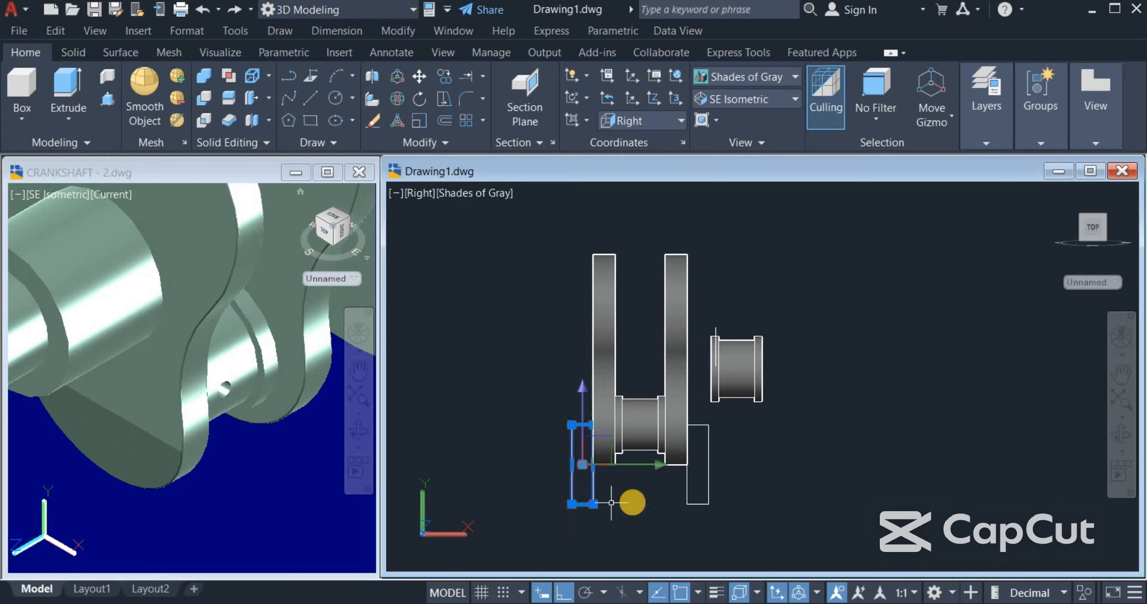
{"action": "right_click", "coordinate": [632, 502]}
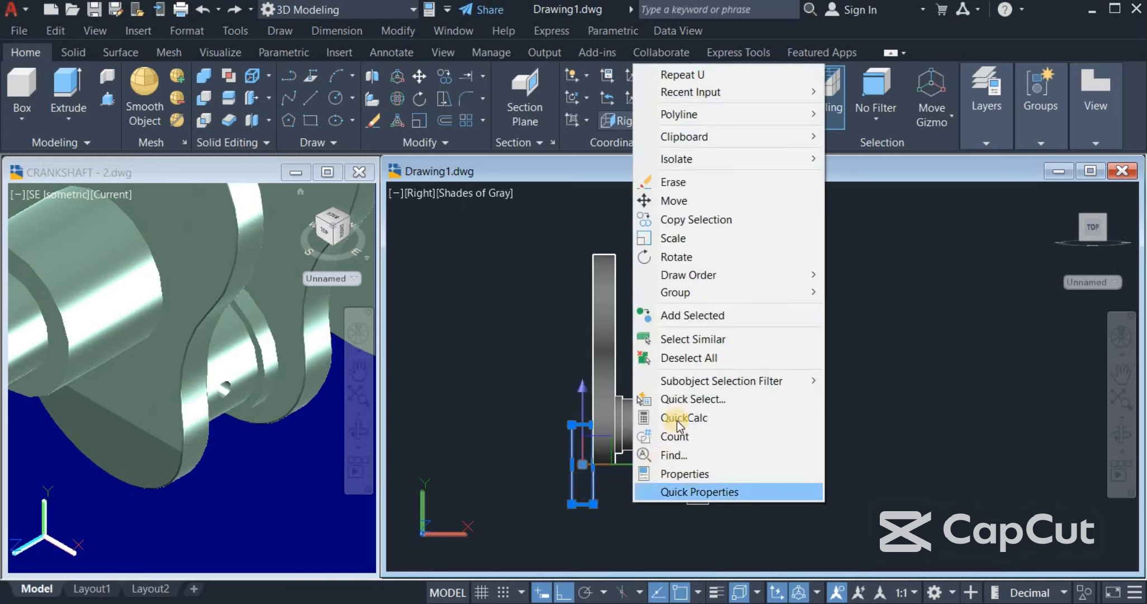
{"action": "left_click", "coordinate": [704, 257]}
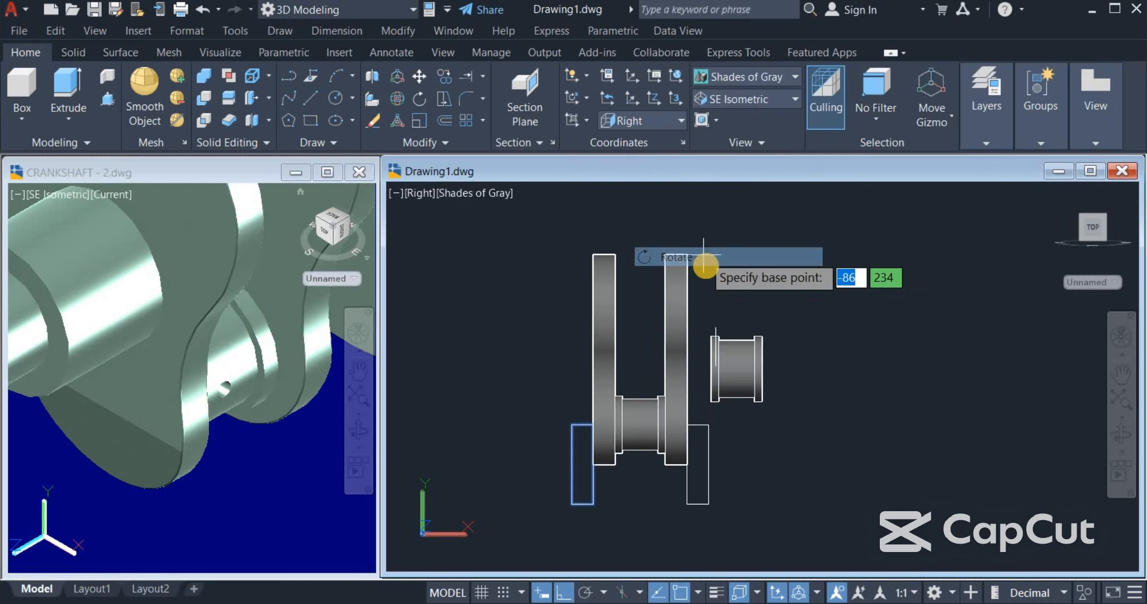
{"action": "left_click", "coordinate": [593, 424]}
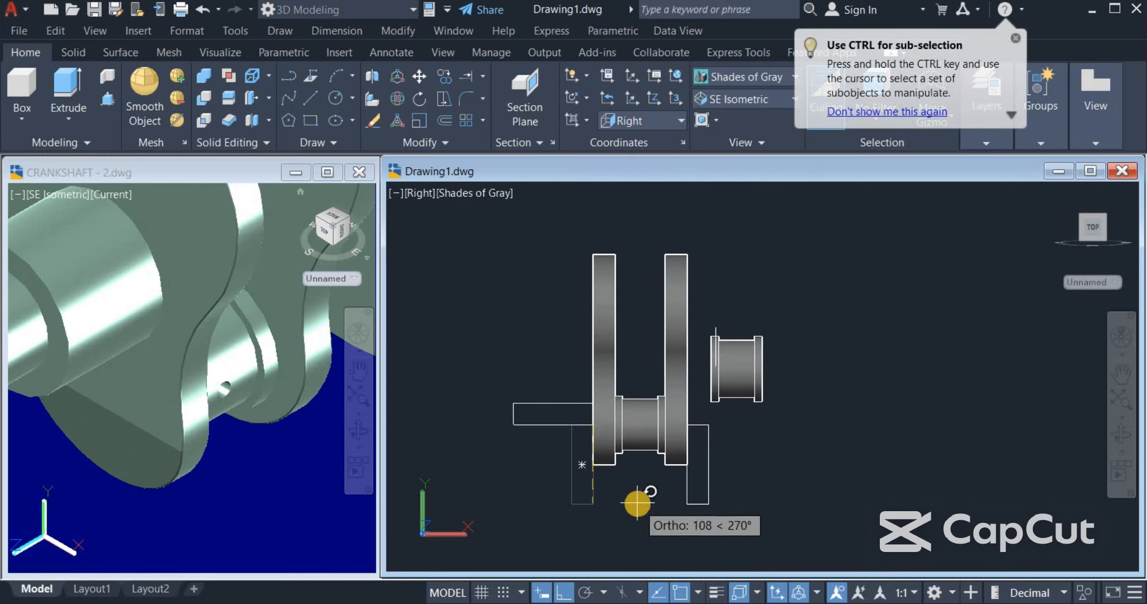
{"action": "type", "text": "1"}
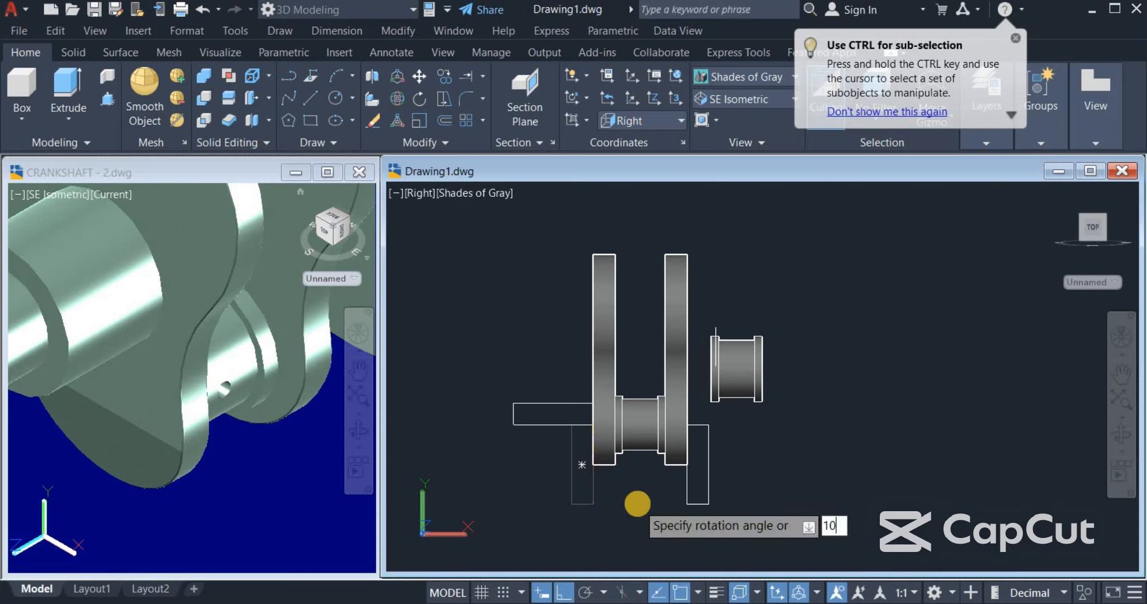
{"action": "type", "text": "0"}
{"action": "key", "text": "Return"}
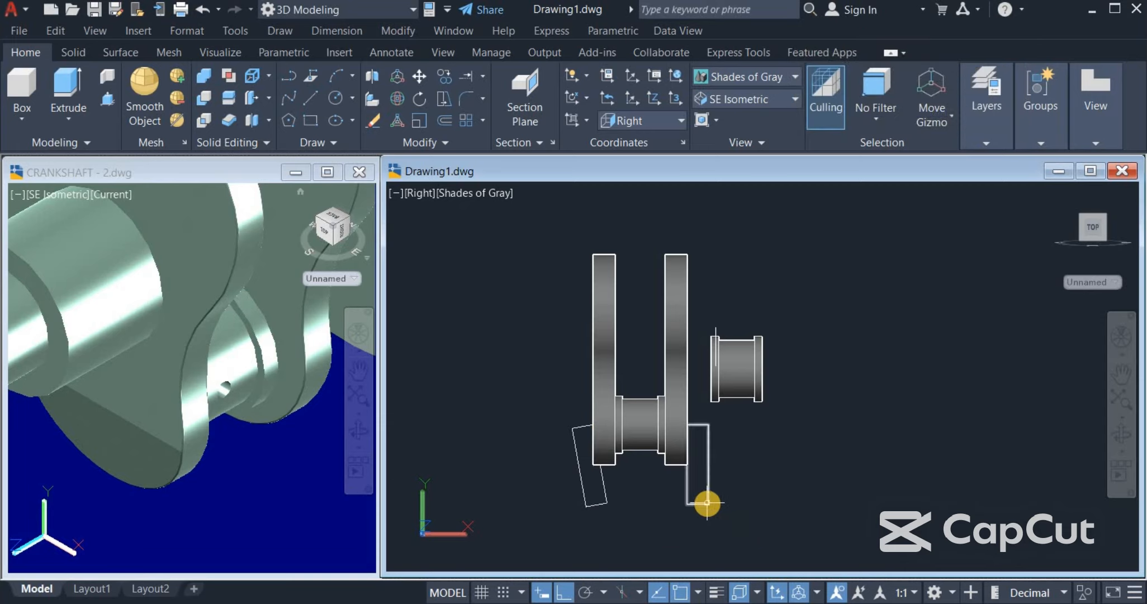
- Rotate the original rectangle beside the other web by -10° about its upper corner on the web's outer face
{"action": "left_click", "coordinate": [708, 502]}
{"action": "right_click", "coordinate": [805, 371]}
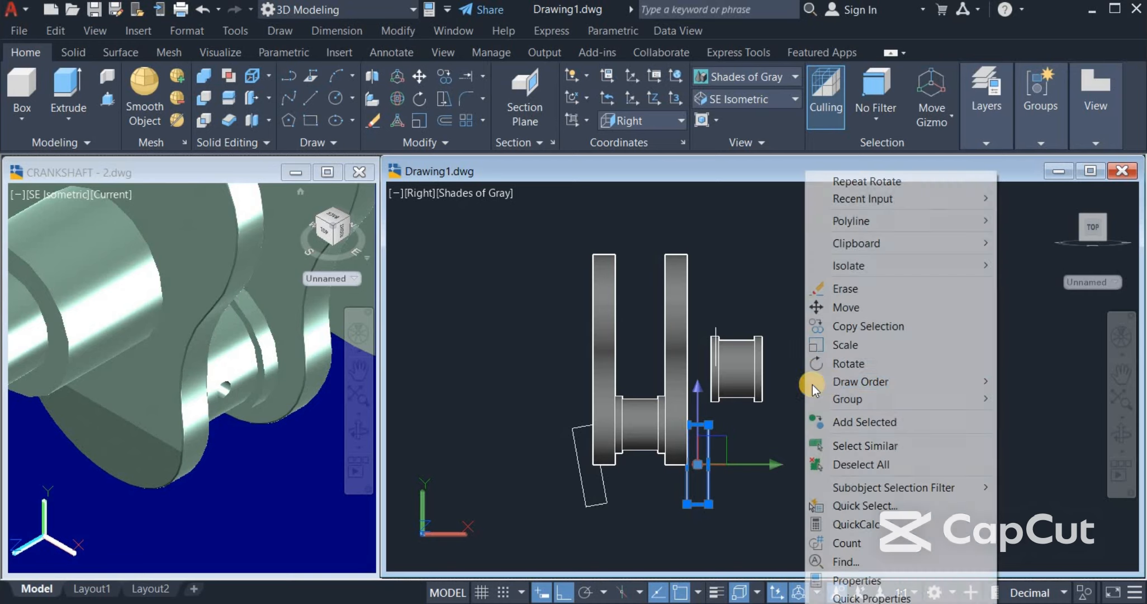
{"action": "left_click", "coordinate": [850, 363]}
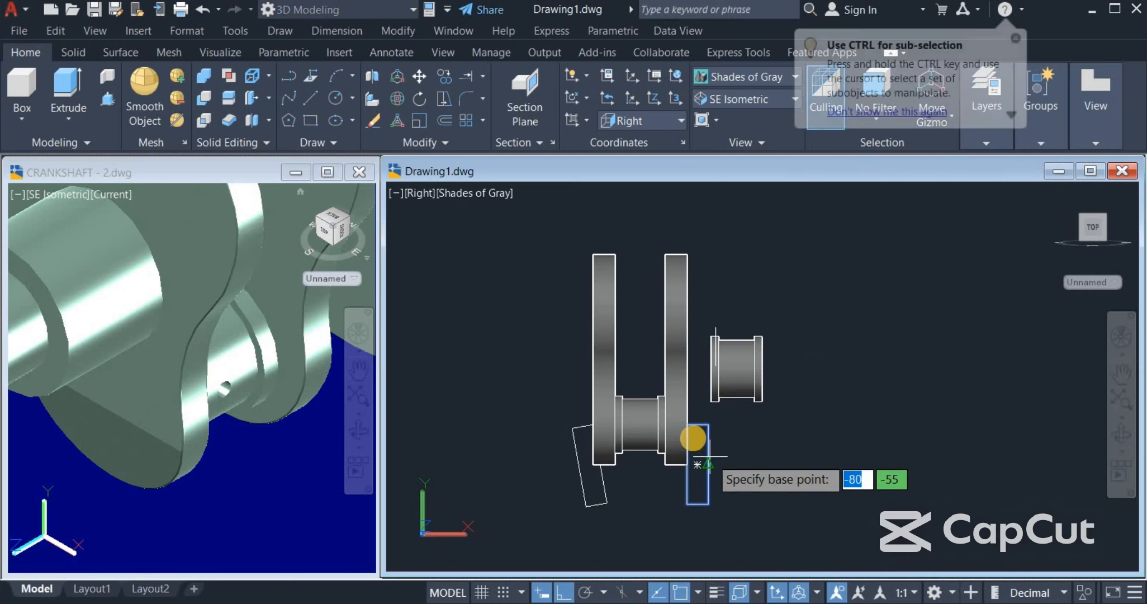
{"action": "left_click", "coordinate": [694, 427]}
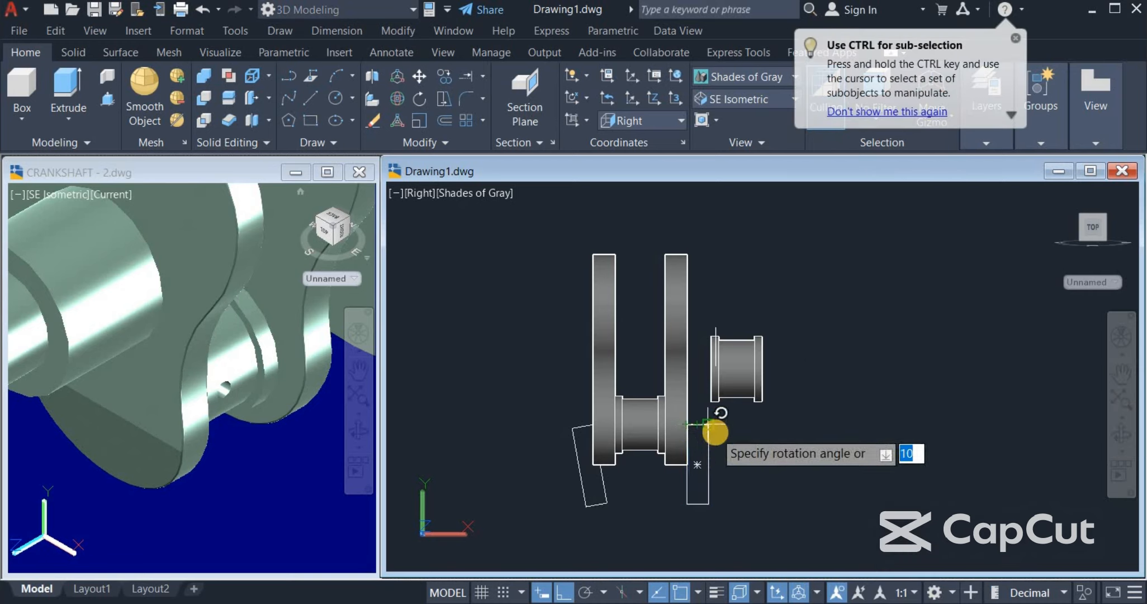
{"action": "type", "text": "-10"}
{"action": "key", "text": "Return"}
- In the SE Isometric view, move both tilted rectangles together about 92 units along +Z, clear of the webs
{"action": "left_click", "coordinate": [743, 99]}
{"action": "left_click", "coordinate": [743, 245]}
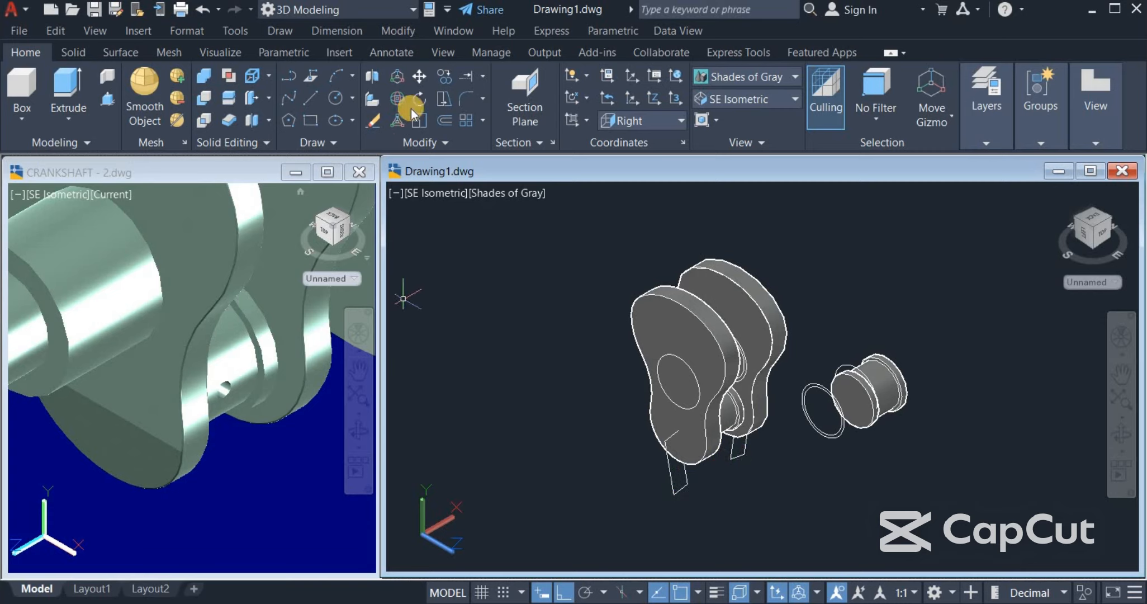
{"action": "left_click", "coordinate": [419, 76]}
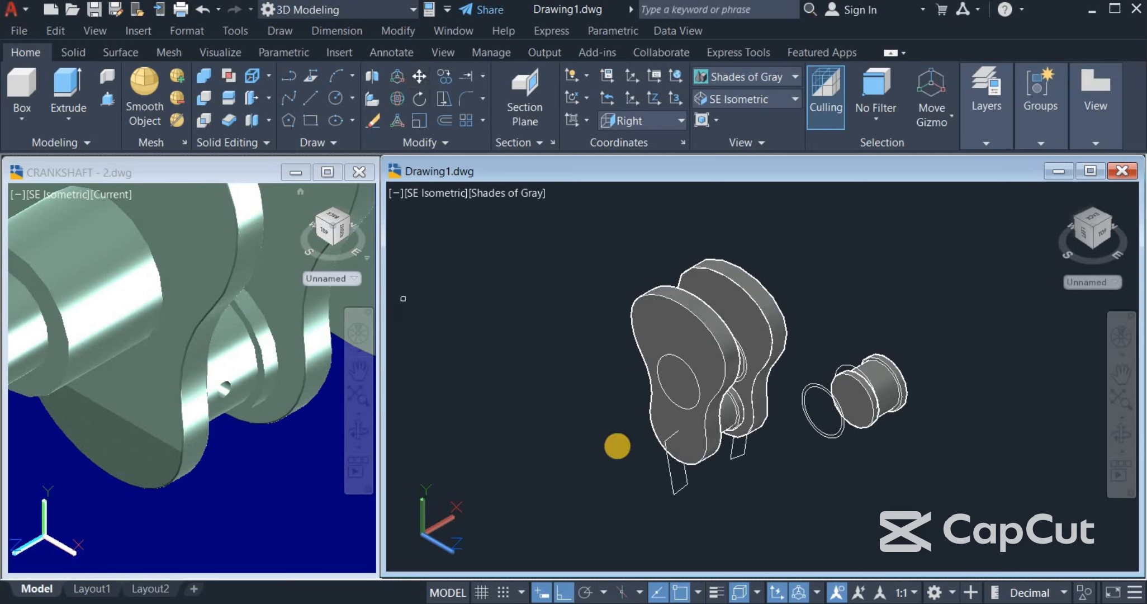
{"action": "left_click", "coordinate": [676, 493]}
{"action": "left_click", "coordinate": [739, 456]}
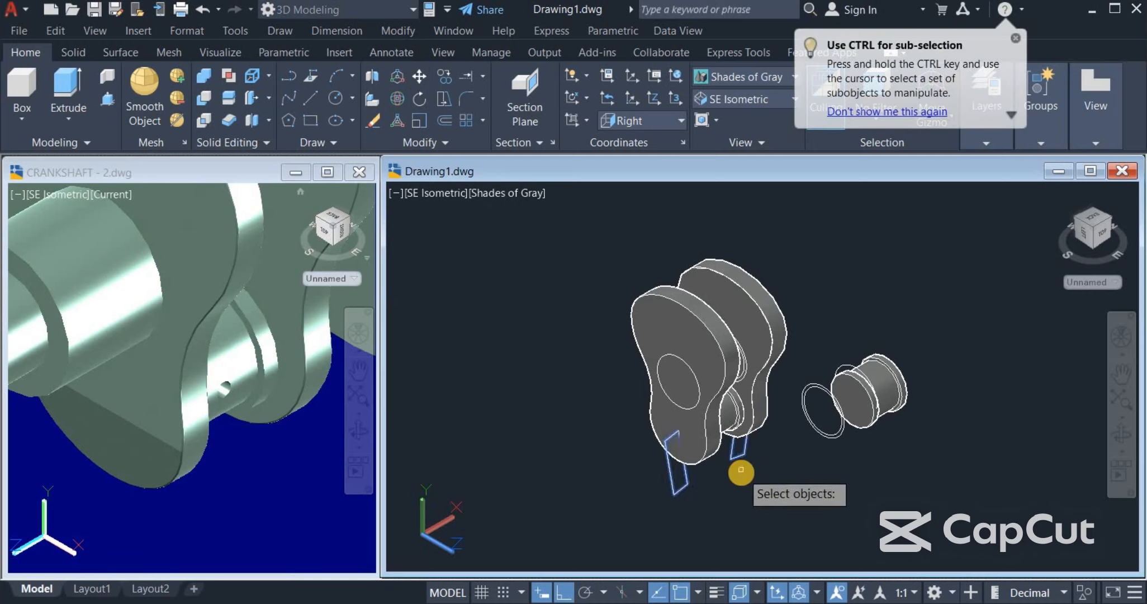
{"action": "key", "text": "Return"}
{"action": "left_click", "coordinate": [741, 472]}
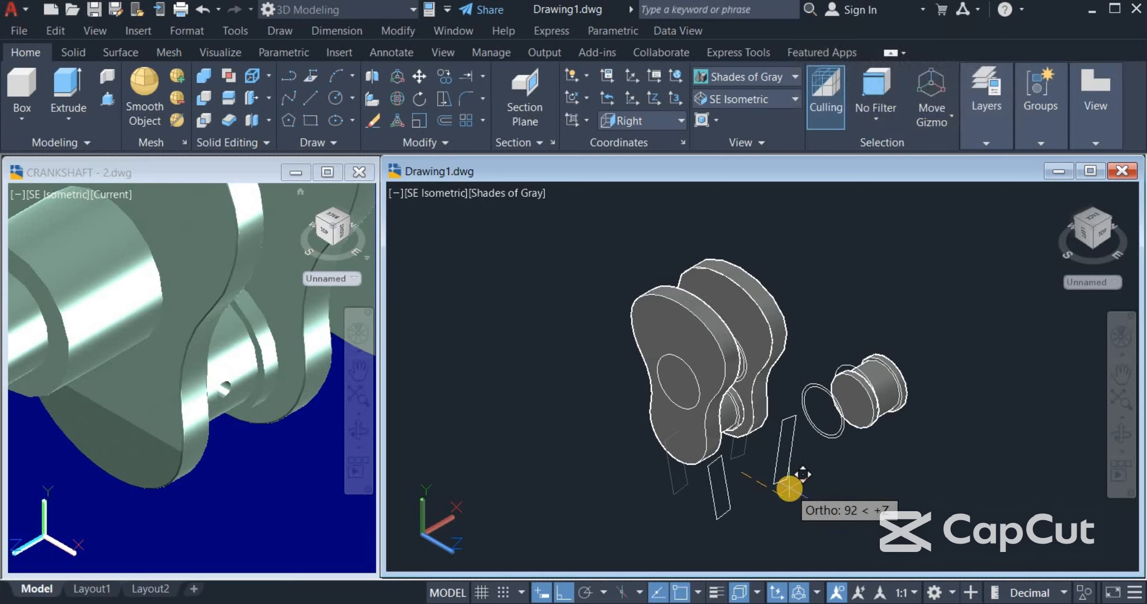
{"action": "left_click", "coordinate": [789, 487]}
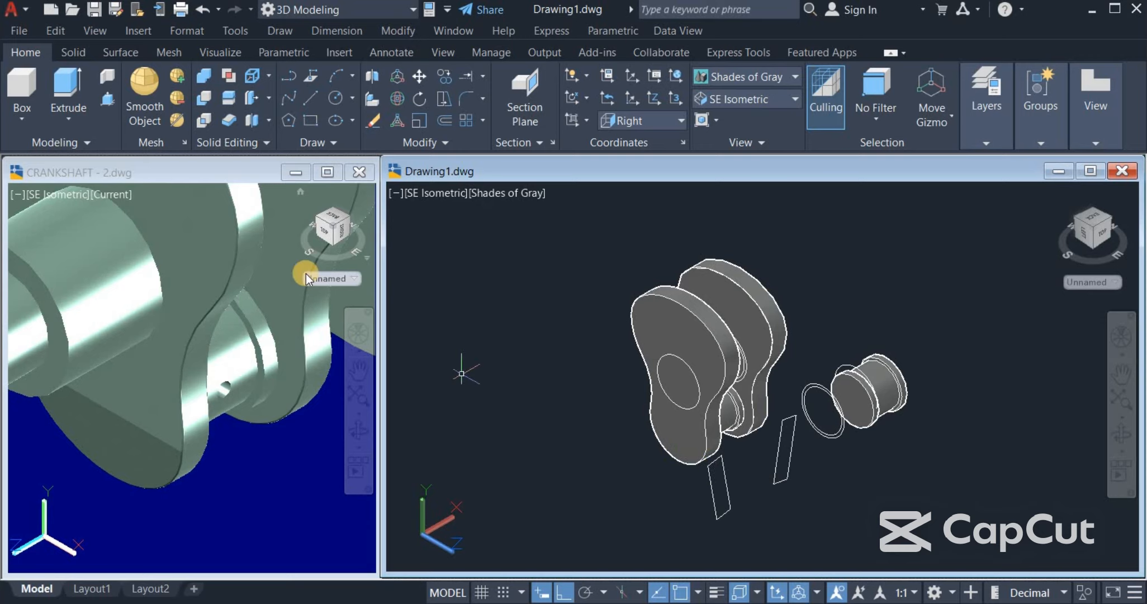
- Press-pull both tilted rectangles across the full width of the webs, about 400 units deep for the second one
{"action": "left_click", "coordinate": [103, 102]}
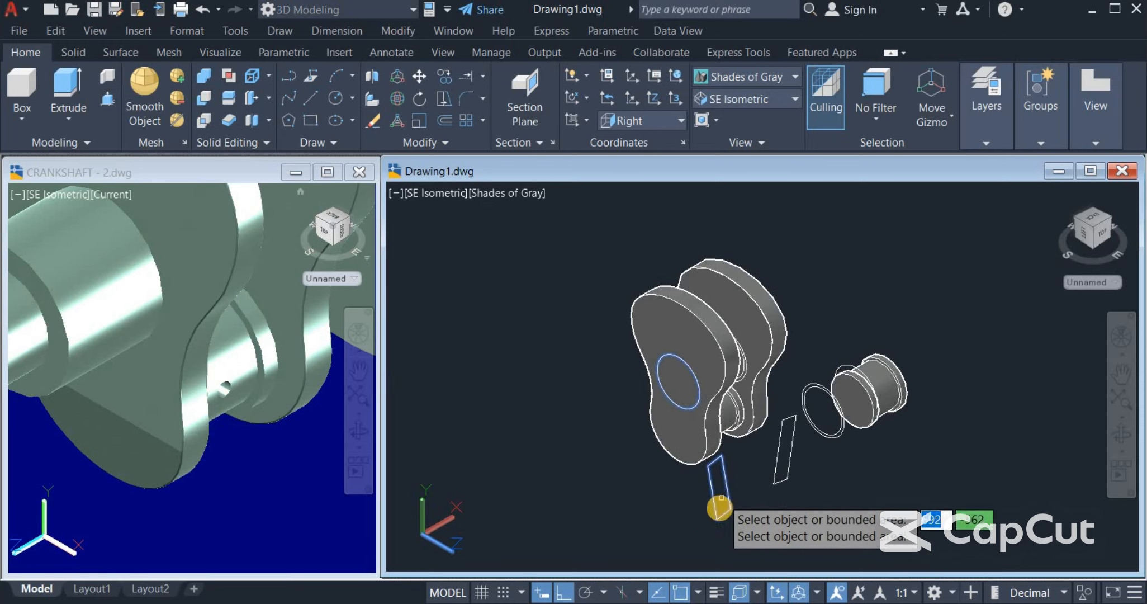
{"action": "left_click", "coordinate": [716, 514]}
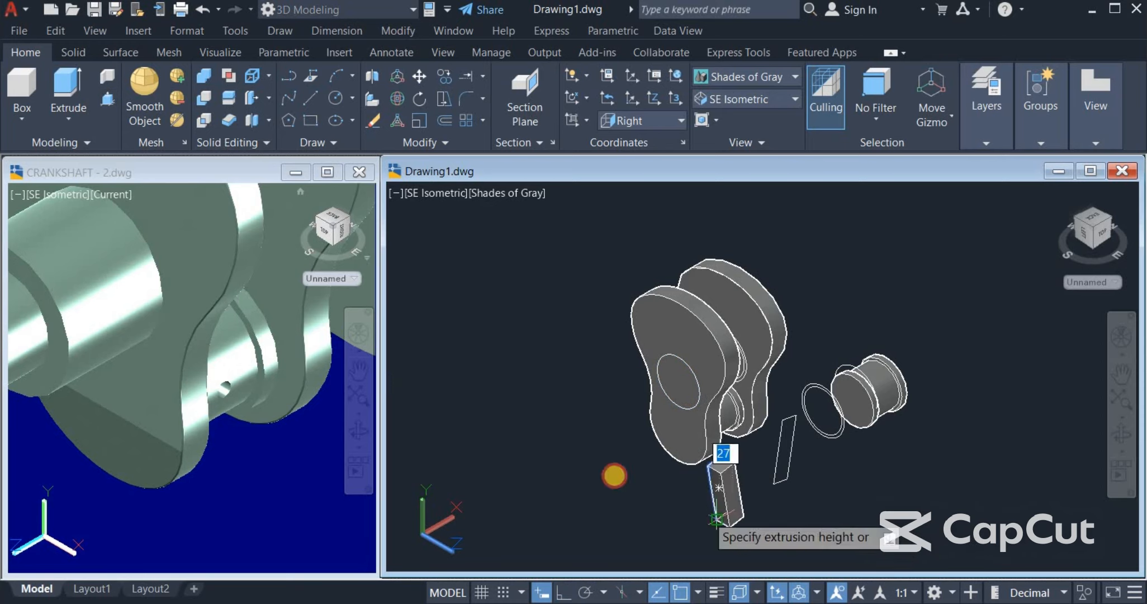
{"action": "left_click", "coordinate": [585, 448]}
{"action": "left_click", "coordinate": [778, 472]}
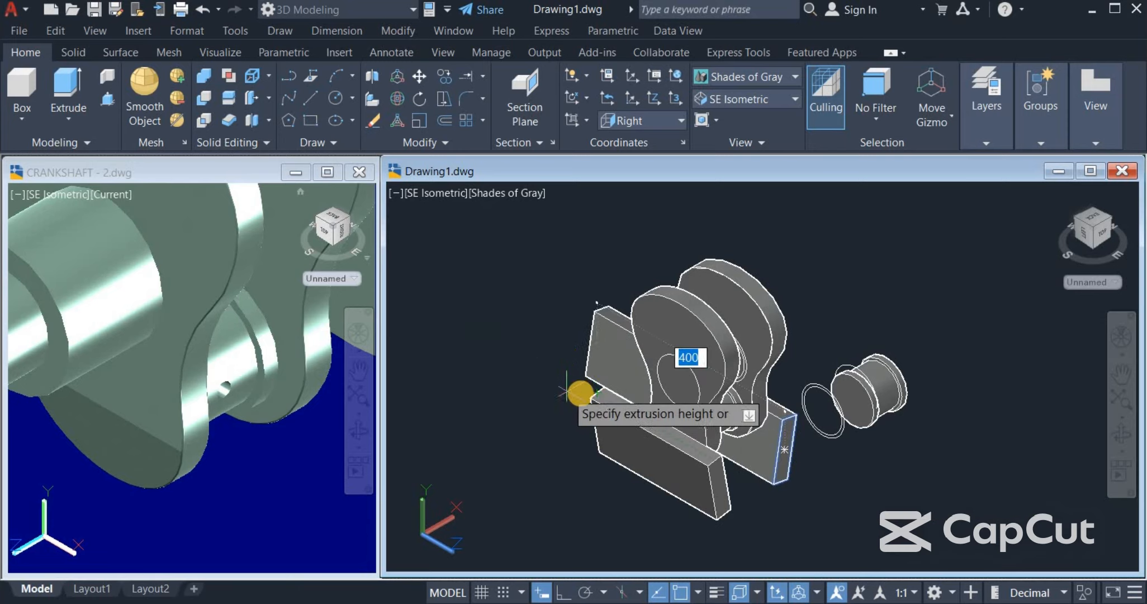
{"action": "left_click", "coordinate": [568, 385]}
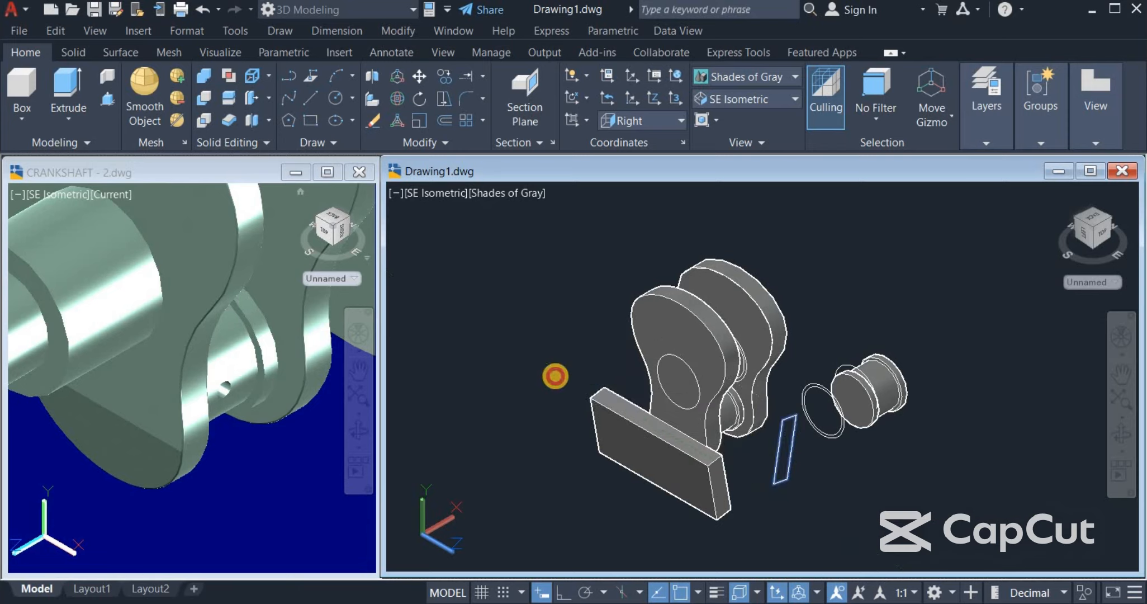
{"action": "key", "text": "Escape"}
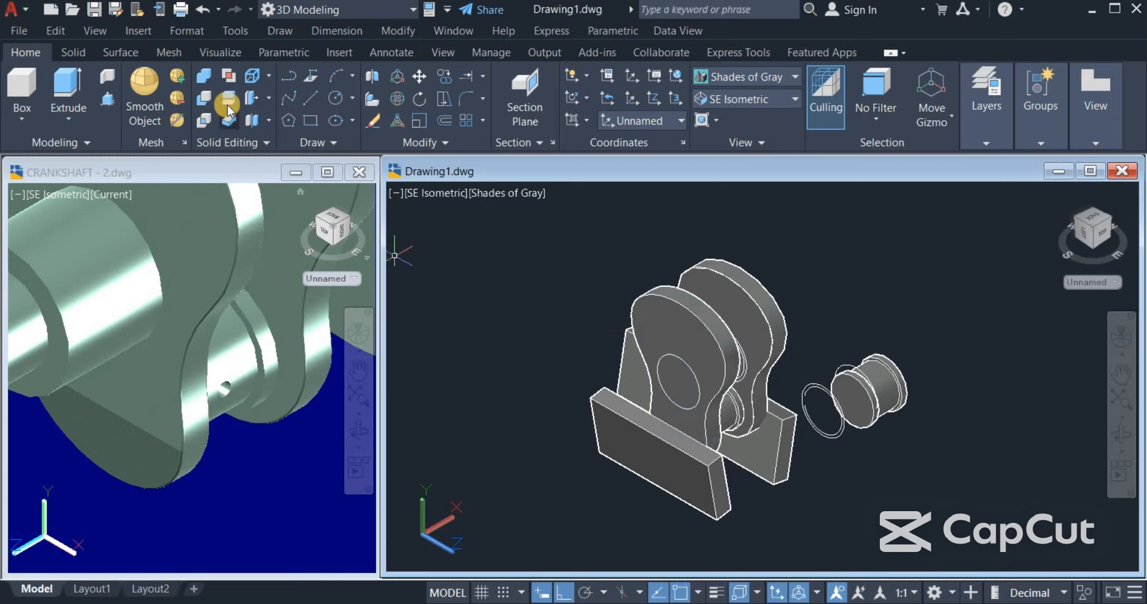
- Subtract both slanted blocks from the crank solid to bevel the lower outer faces of the two webs
{"action": "left_click", "coordinate": [208, 103]}
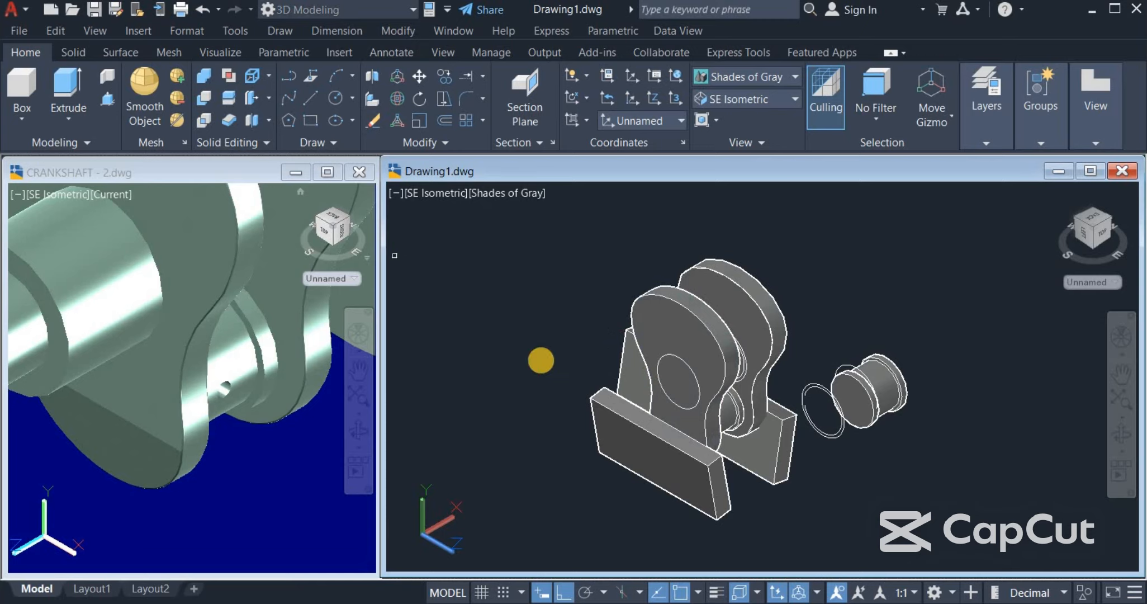
{"action": "left_click", "coordinate": [656, 322]}
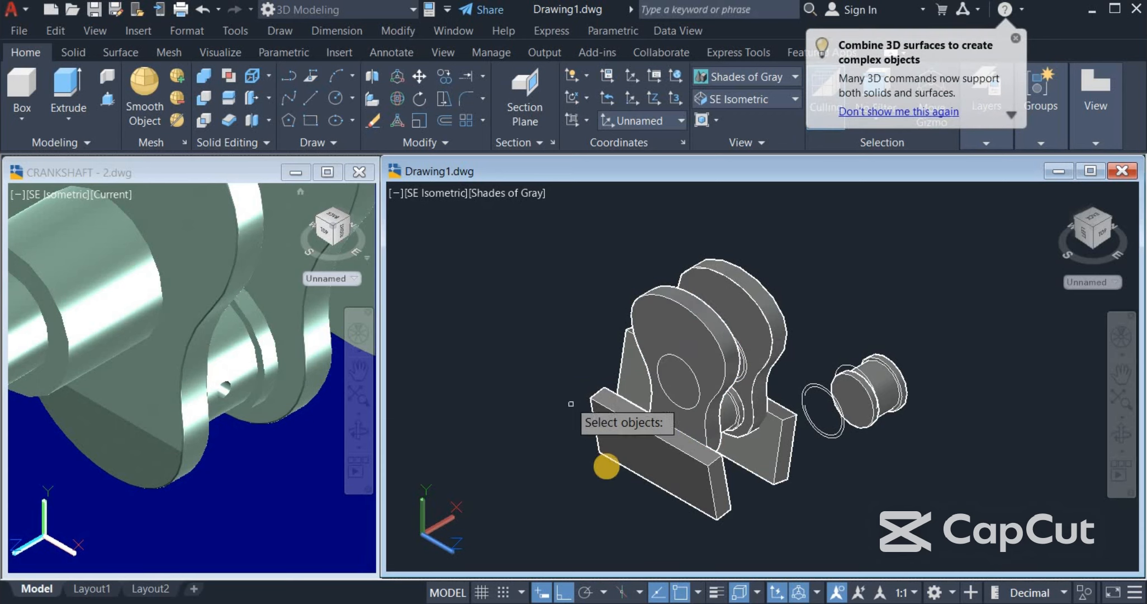
{"action": "left_click", "coordinate": [609, 441]}
{"action": "key", "text": "Return"}
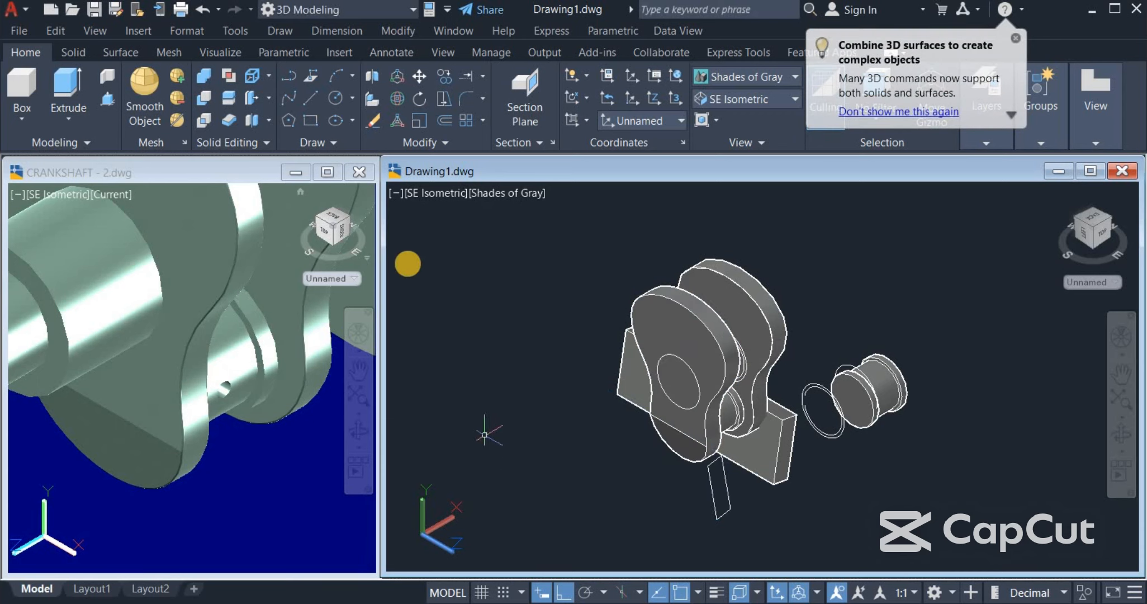
{"action": "left_click", "coordinate": [200, 99]}
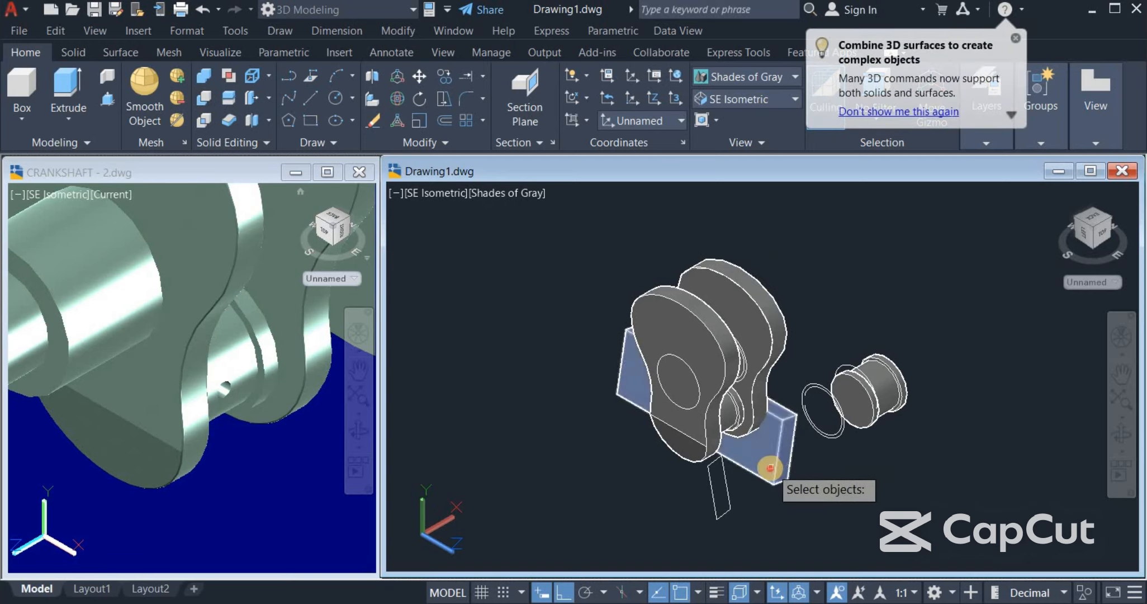
{"action": "left_click", "coordinate": [770, 468]}
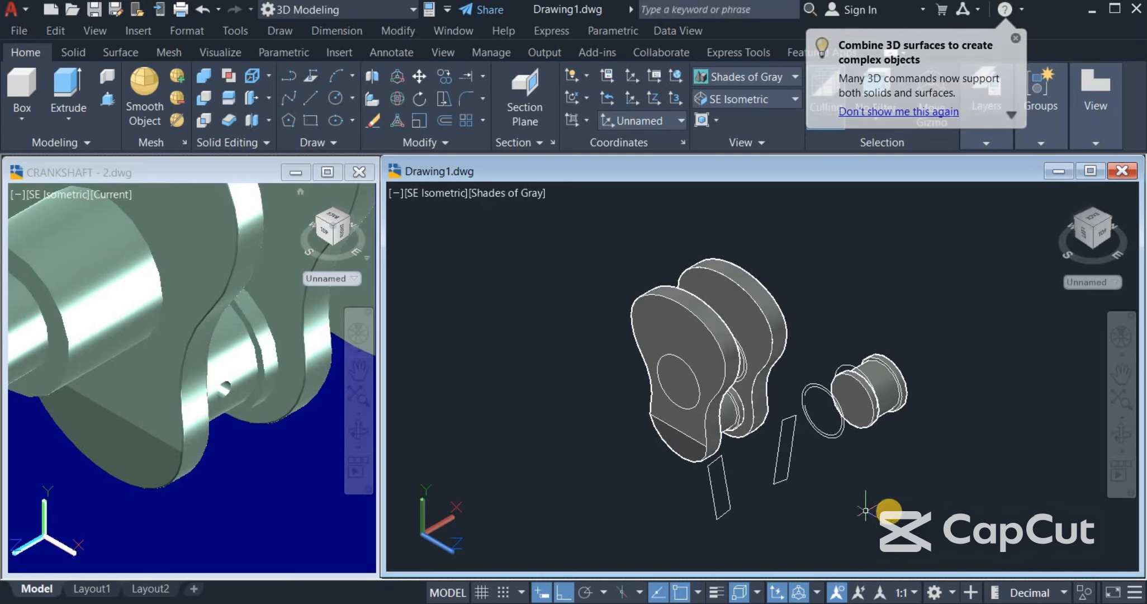
- Erase the two leftover tilted rectangles beside the webs
{"action": "left_click", "coordinate": [808, 507]}
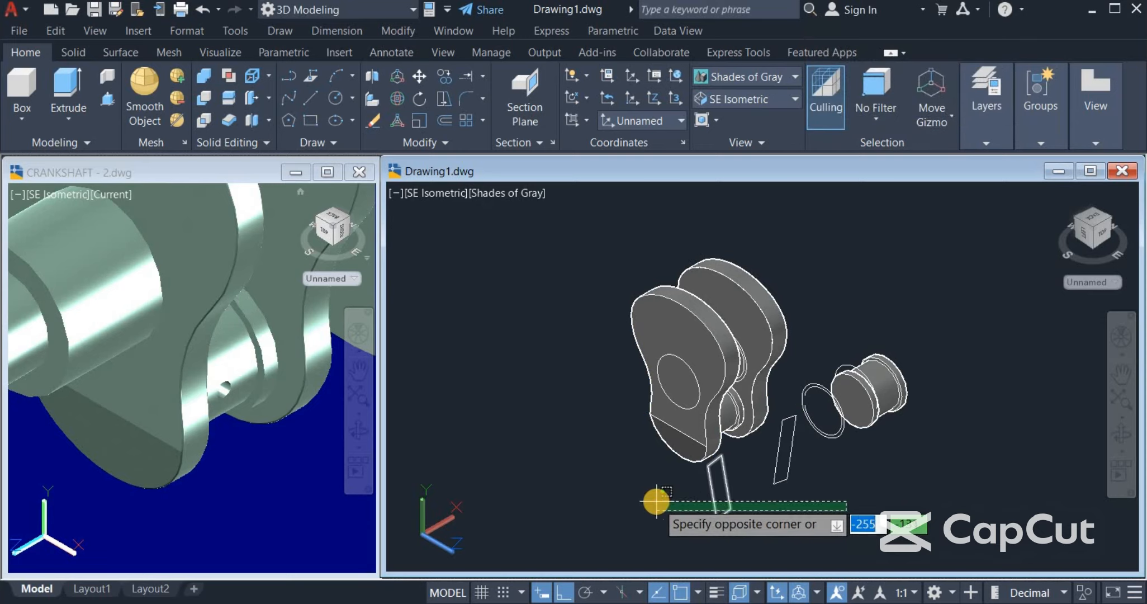
{"action": "left_click", "coordinate": [654, 503]}
{"action": "left_click", "coordinate": [805, 485]}
{"action": "left_click", "coordinate": [853, 478]}
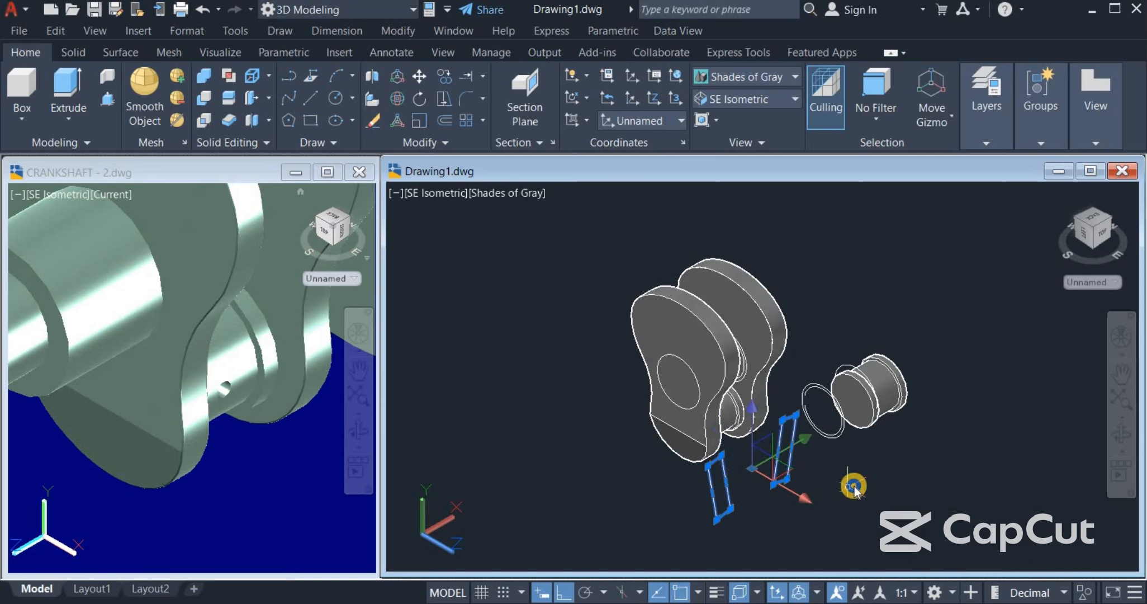
{"action": "right_click", "coordinate": [850, 482]}
{"action": "left_click", "coordinate": [936, 191]}
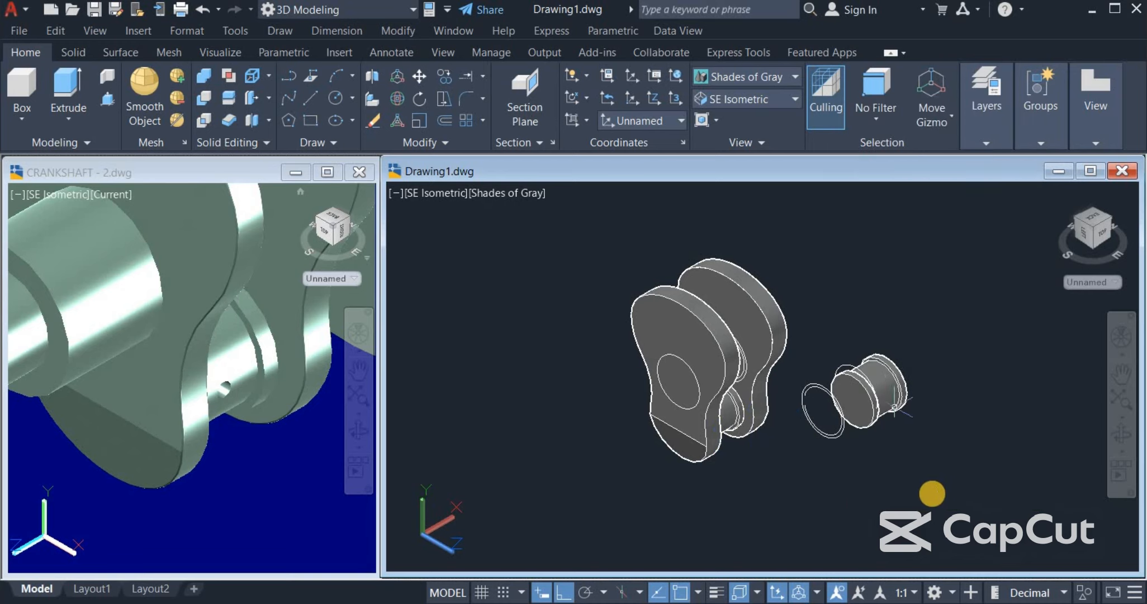
- Orbit the model to examine the bevelled lower ends of the webs
{"action": "left_click", "coordinate": [1110, 436]}
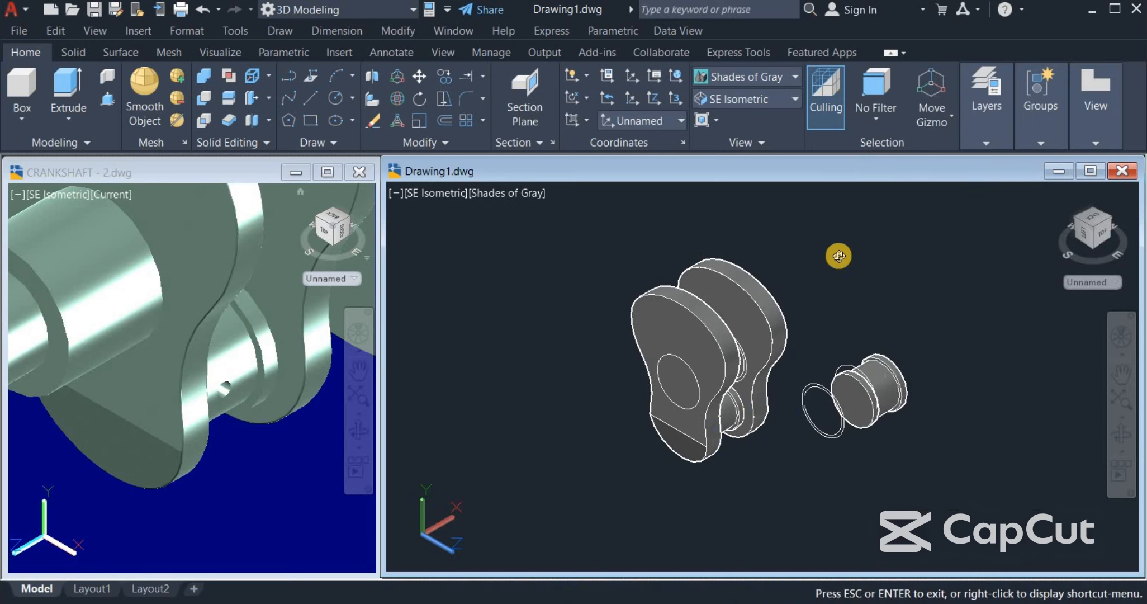
- Switch the crank model to the Right view and frame the two webs with the loose journal
{"action": "left_click", "coordinate": [758, 99]}
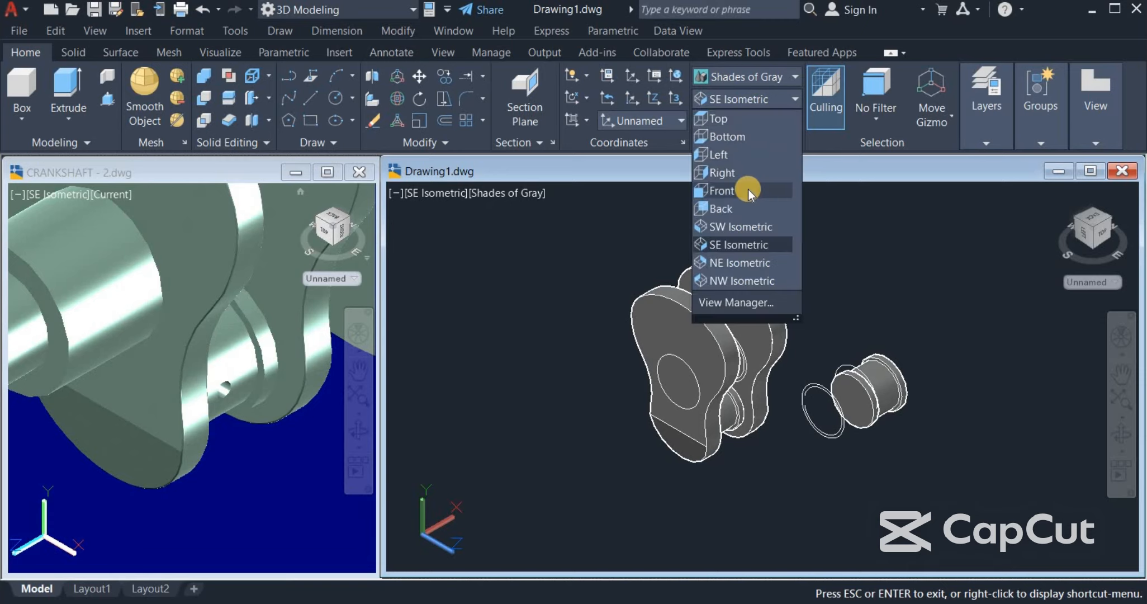
{"action": "left_click", "coordinate": [750, 173]}
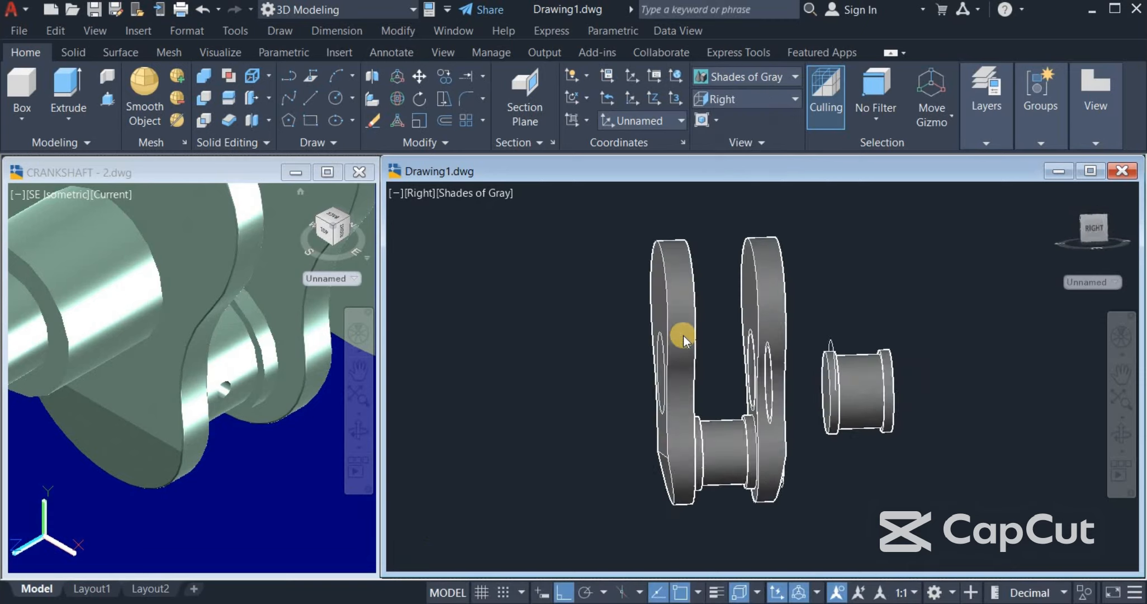
{"action": "mouse_move", "coordinate": [798, 446]}
{"action": "middle_mouse_down"}
{"action": "mouse_move", "coordinate": [712, 415]}
{"action": "mouse_move", "coordinate": [718, 439]}
{"action": "middle_mouse_up"}
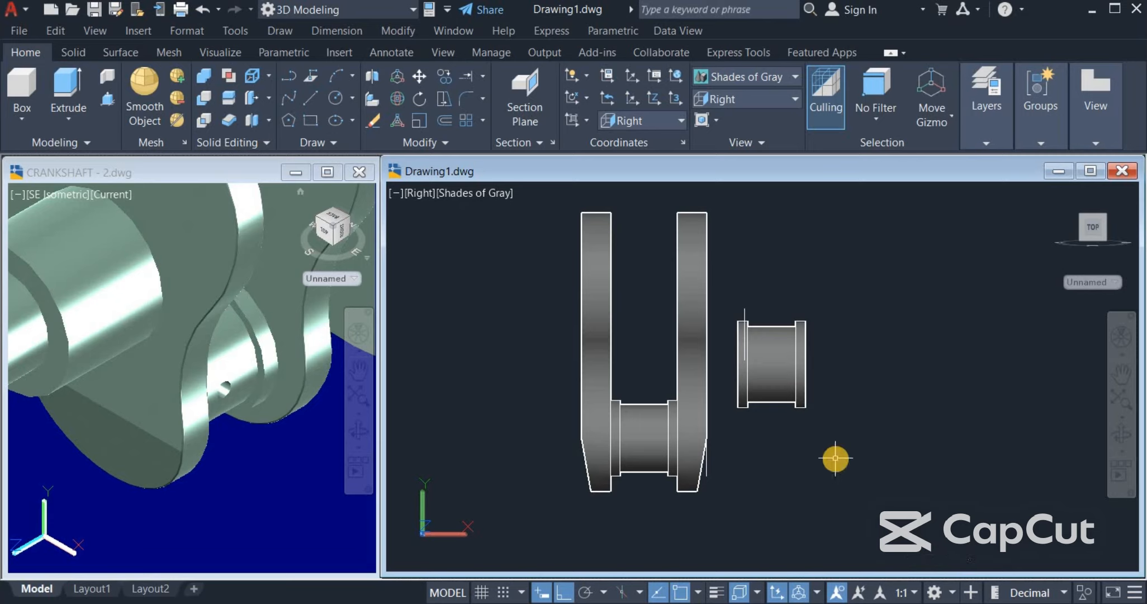
{"action": "scroll", "coordinate": [831, 476], "scroll_direction": "down", "scroll_amount": 1}
{"action": "scroll", "coordinate": [830, 375], "scroll_direction": "down", "scroll_amount": 2}
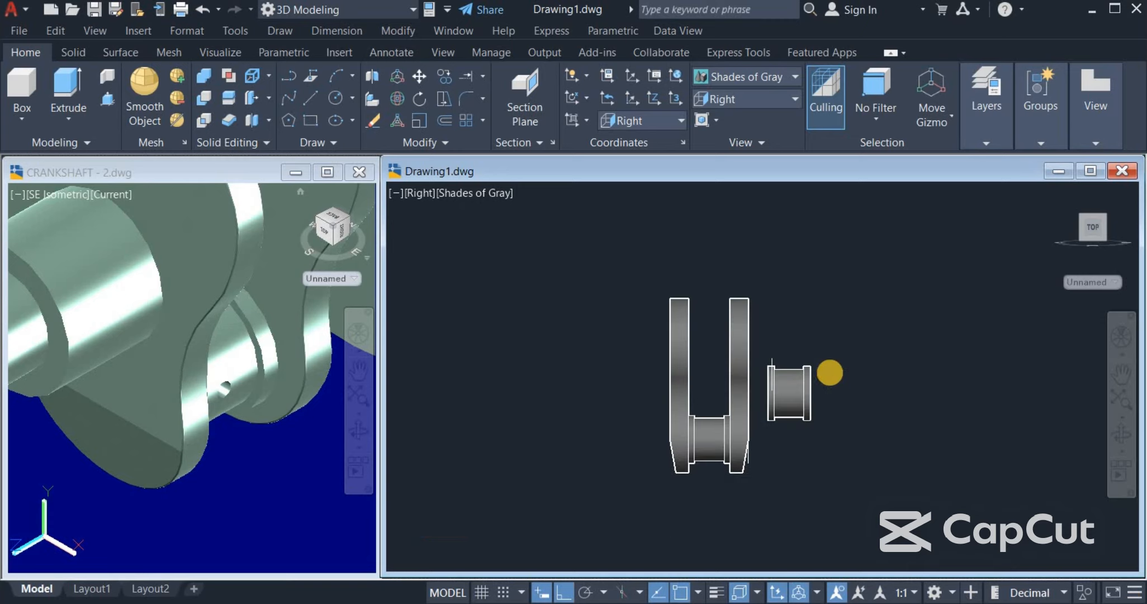
{"action": "middle_click_drag", "start_coordinate": [829, 371], "coordinate": [759, 380]}
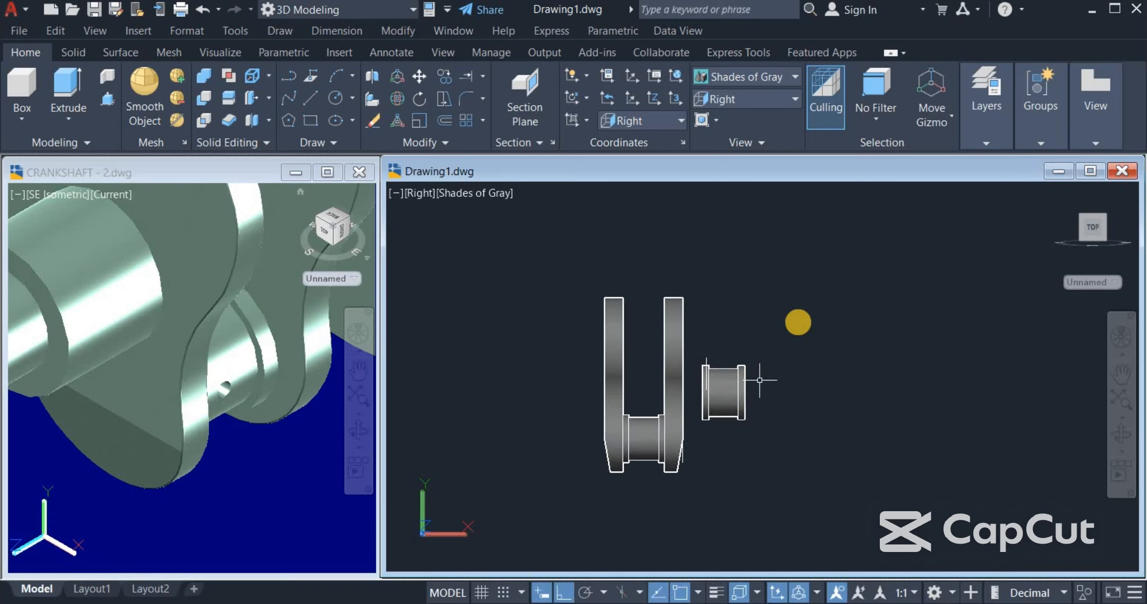
{"action": "scroll", "coordinate": [671, 321], "scroll_direction": "up", "scroll_amount": 2}
- Add a linear dimension above the crank throw from the first web's inner edge to the second web's outer edge
{"action": "left_click", "coordinate": [342, 32]}
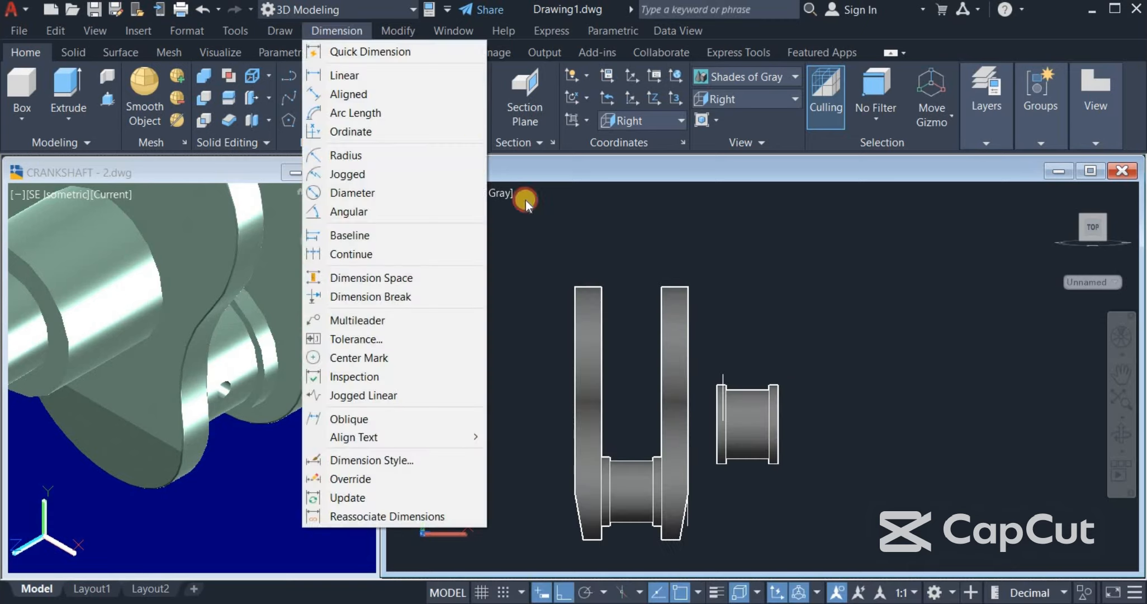
{"action": "left_click", "coordinate": [398, 81]}
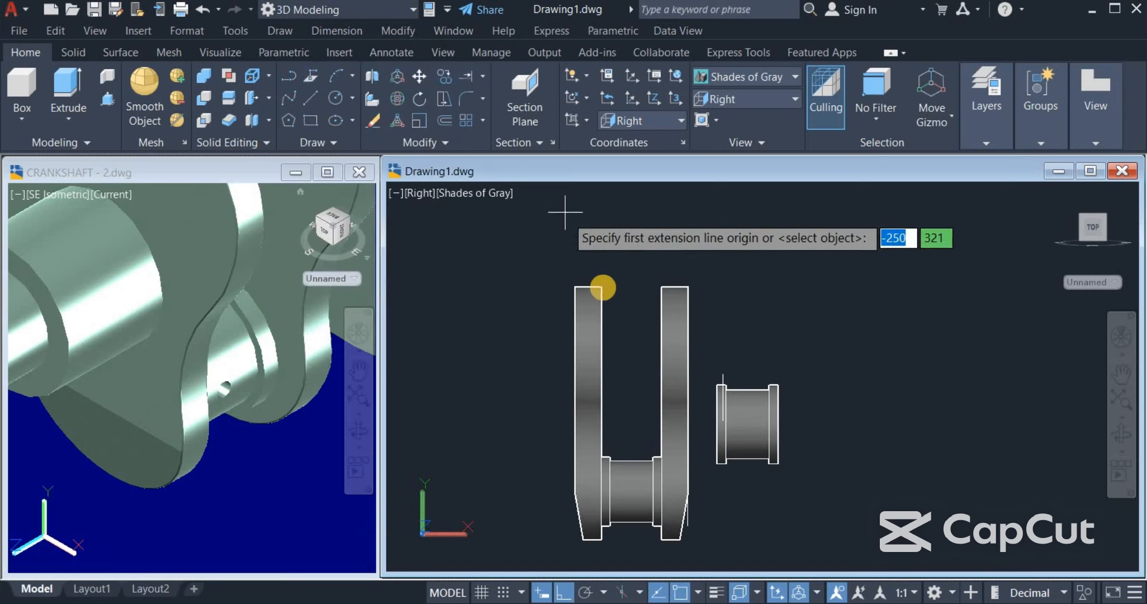
{"action": "left_click", "coordinate": [602, 287]}
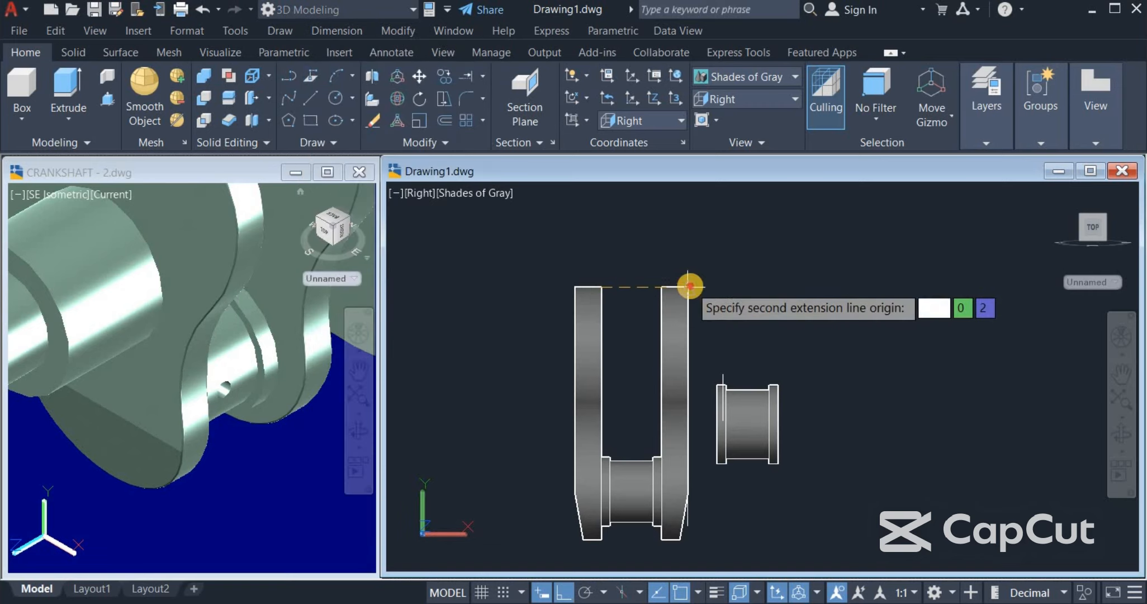
{"action": "left_click", "coordinate": [687, 287]}
{"action": "left_click", "coordinate": [683, 247]}
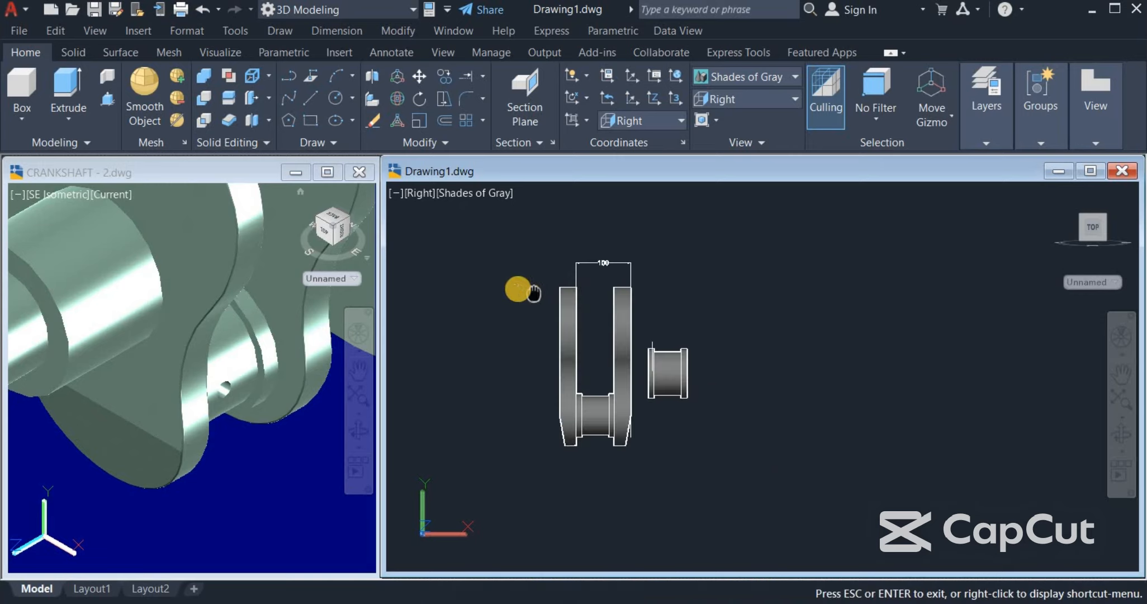
- Move the separate flanged journal below the crank throw
{"action": "scroll", "coordinate": [520, 289], "scroll_direction": "down", "scroll_amount": 2}
{"action": "left_click", "coordinate": [661, 357]}
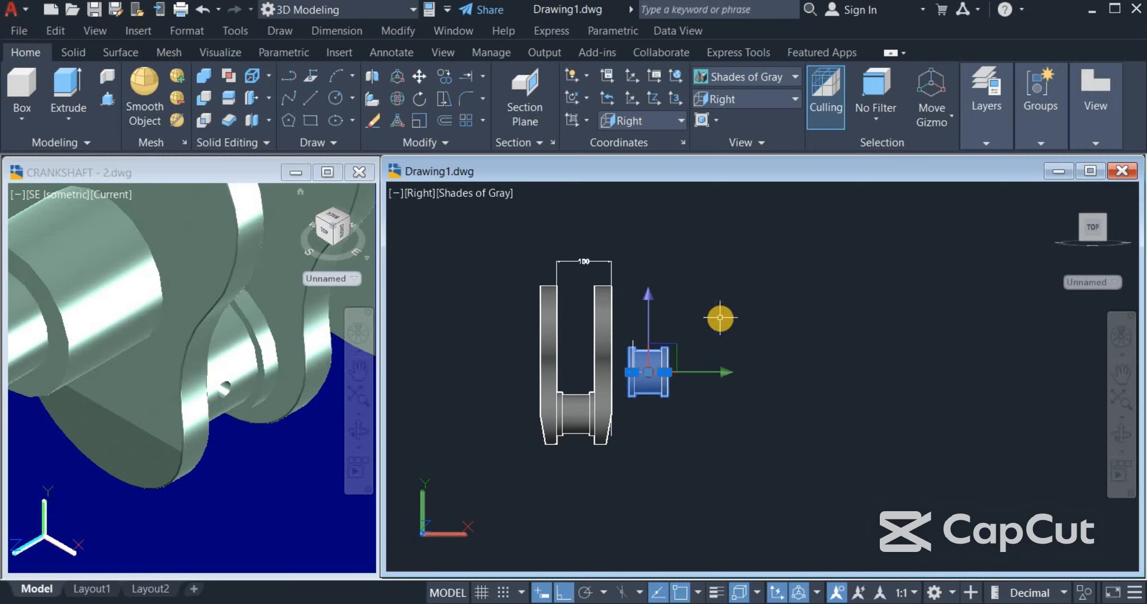
{"action": "left_click", "coordinate": [728, 422]}
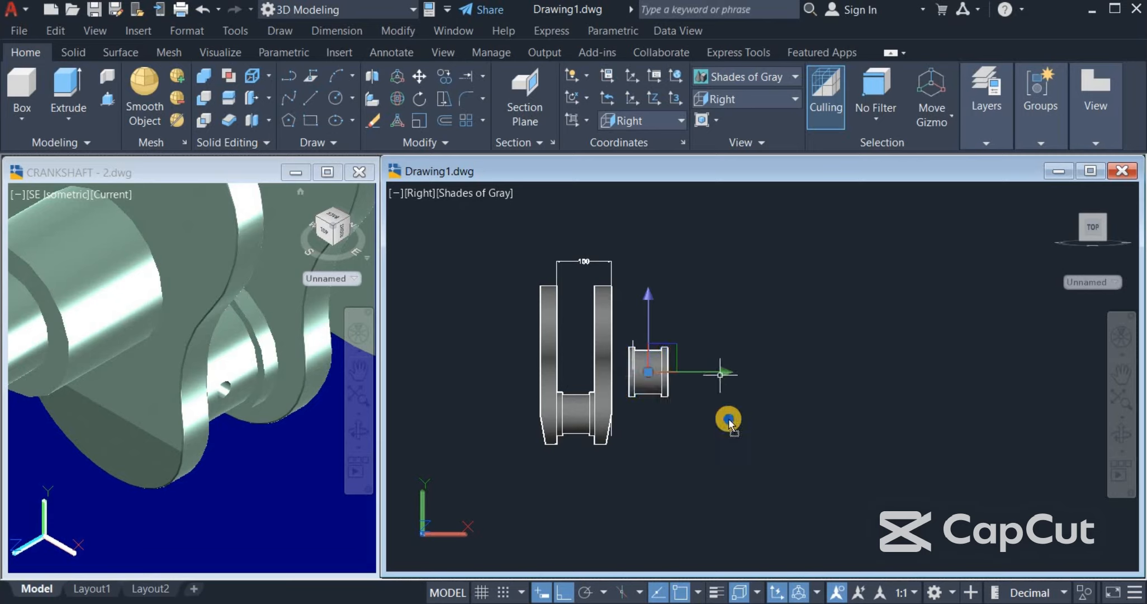
- Copy the crank throw, with both webs and its journal, 200 units along the positive X axis
{"action": "left_click", "coordinate": [446, 100]}
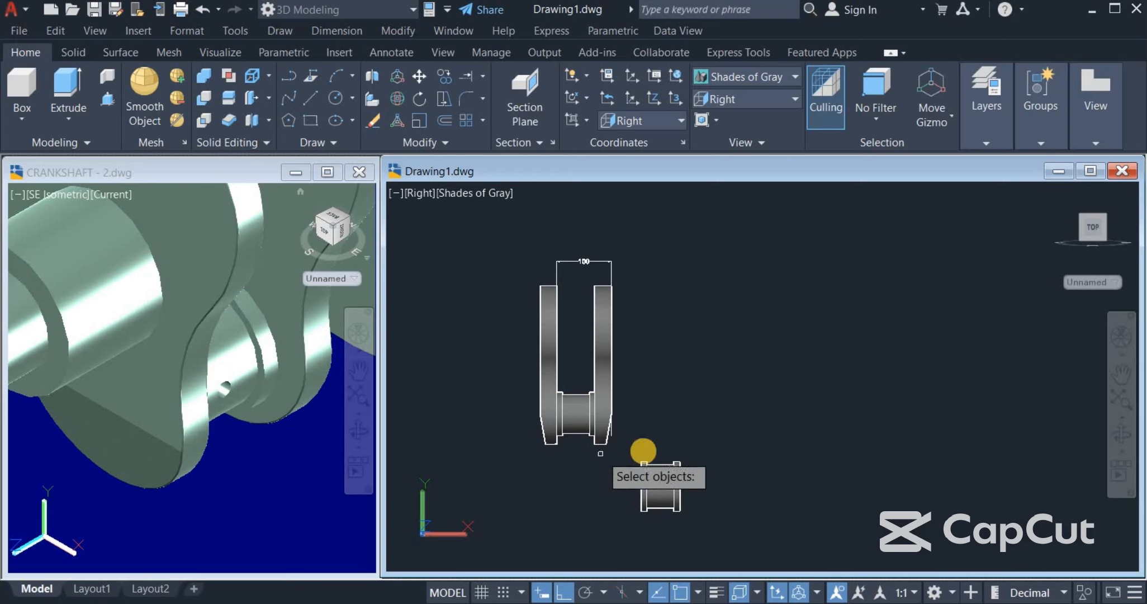
{"action": "left_click", "coordinate": [643, 450]}
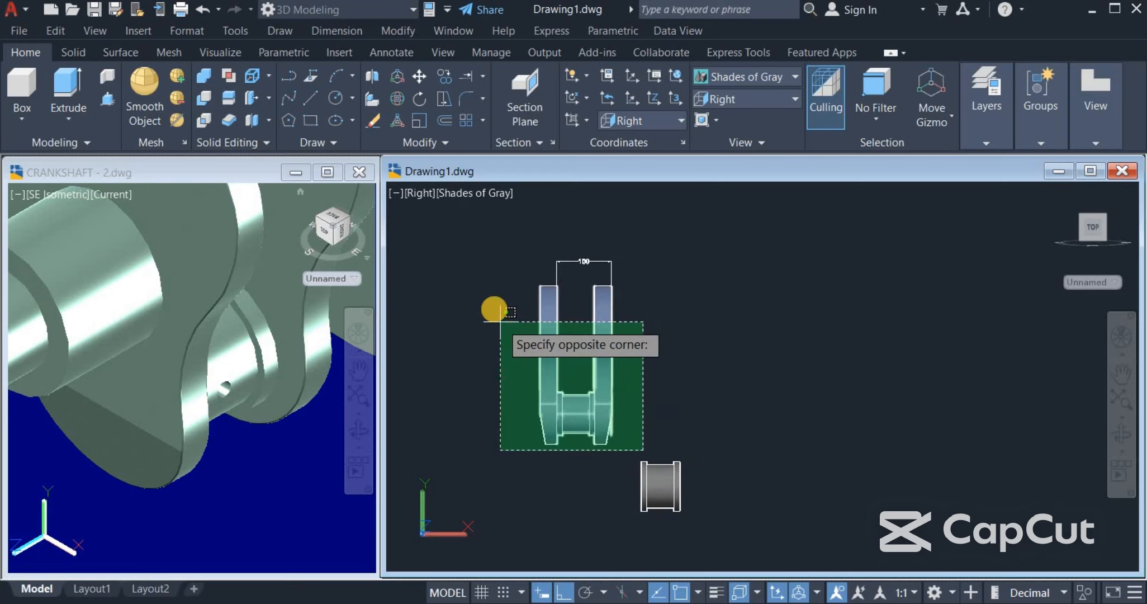
{"action": "left_click", "coordinate": [488, 287]}
{"action": "key", "text": "Return"}
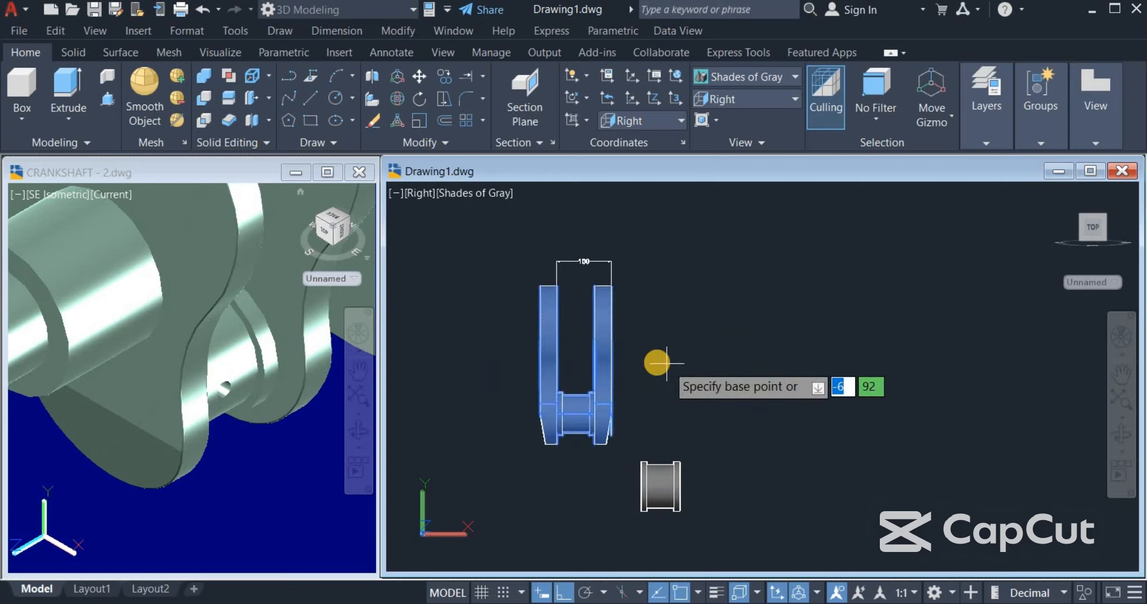
{"action": "left_click", "coordinate": [666, 363]}
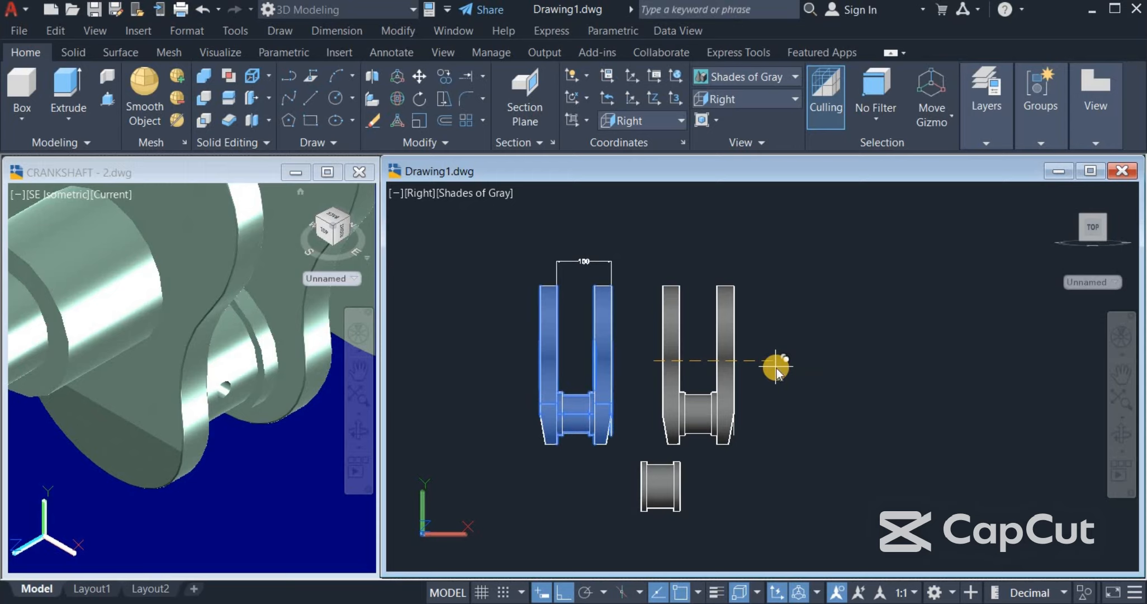
{"action": "type", "text": "200"}
{"action": "key", "text": "Return"}
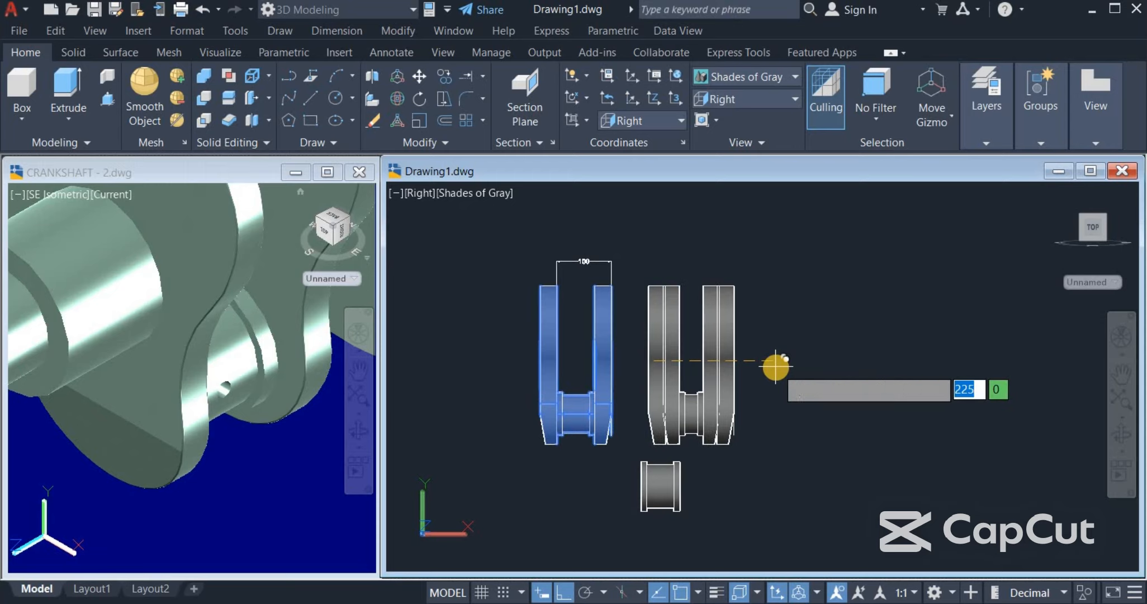
{"action": "right_click", "coordinate": [799, 333]}
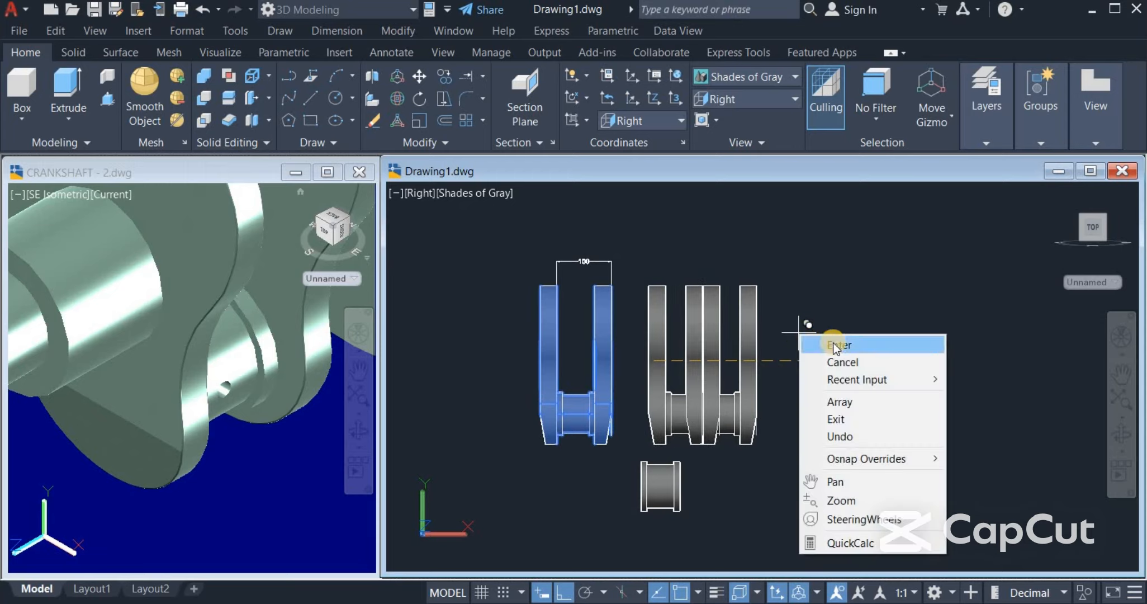
{"action": "left_click", "coordinate": [825, 341]}
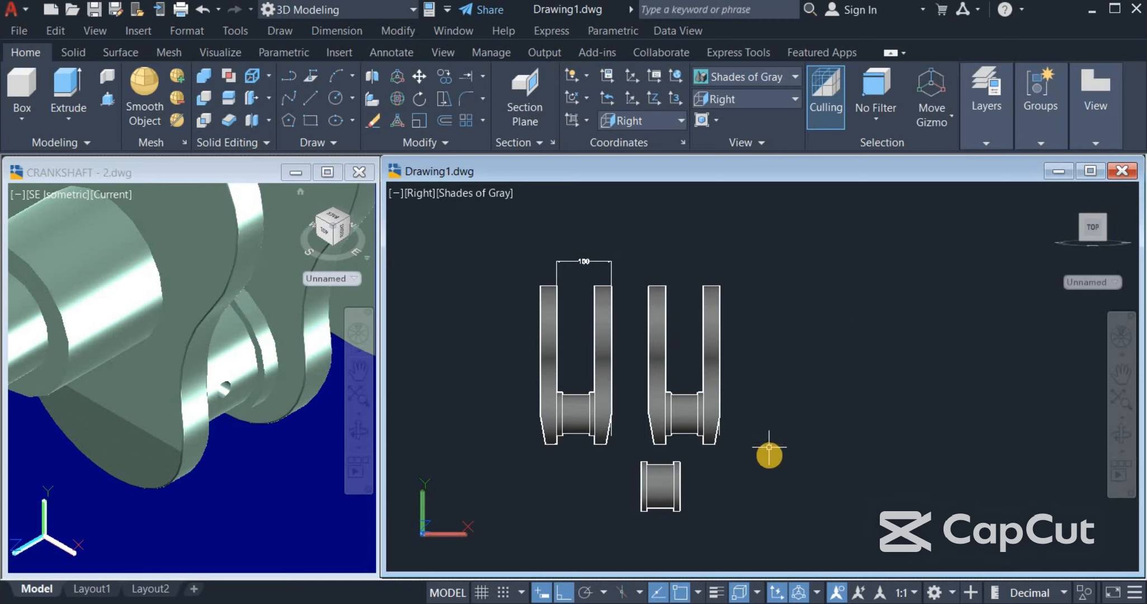
- Copy both crank throws together 400 units along the positive X axis to get four equally spaced throws
{"action": "left_click_drag", "start_coordinate": [769, 457], "coordinate": [468, 284]}
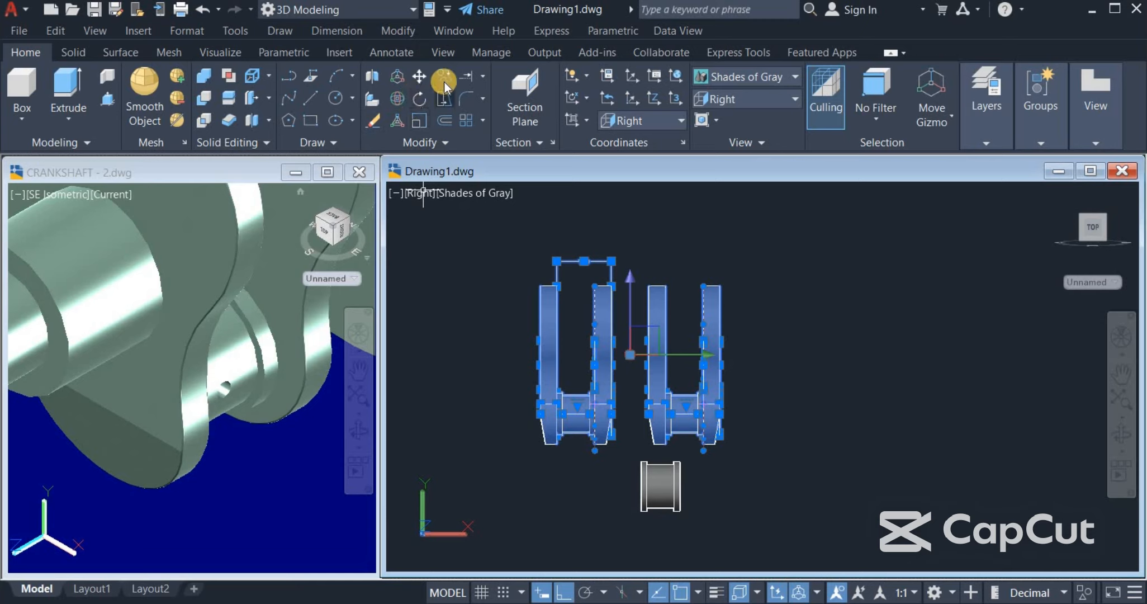
{"action": "left_click", "coordinate": [469, 115]}
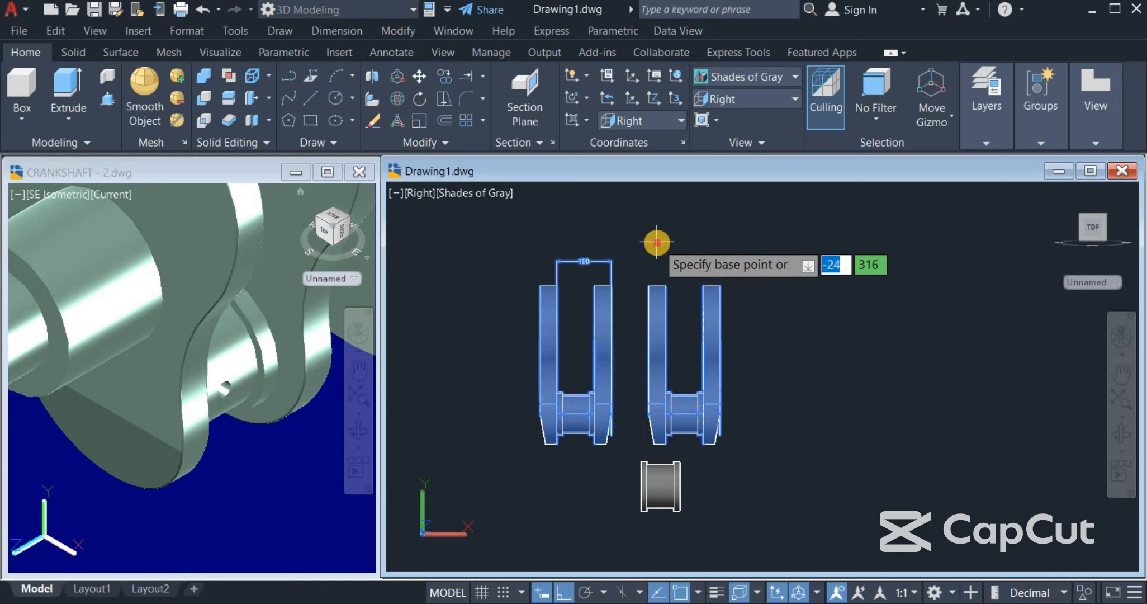
{"action": "left_click", "coordinate": [657, 244]}
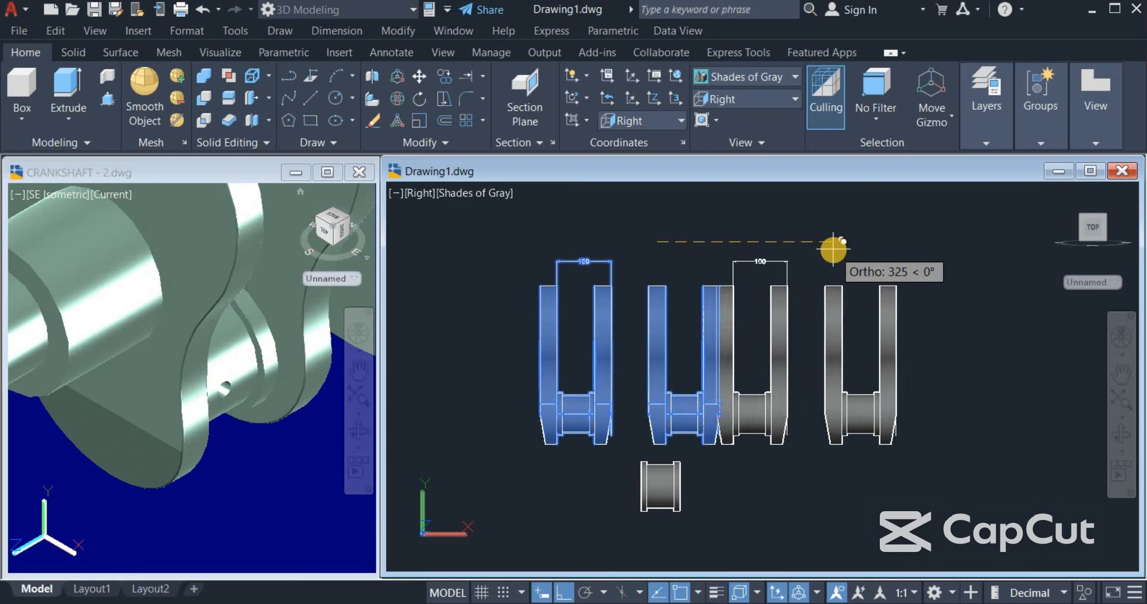
{"action": "type", "text": "400"}
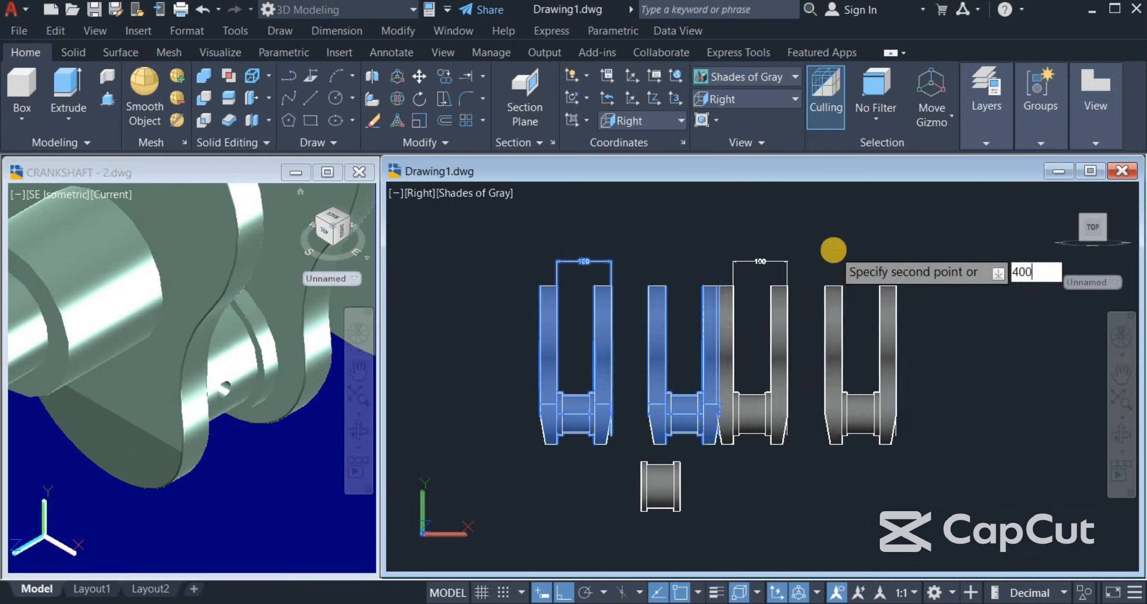
{"action": "key", "text": "Return"}
{"action": "right_click", "coordinate": [899, 238]}
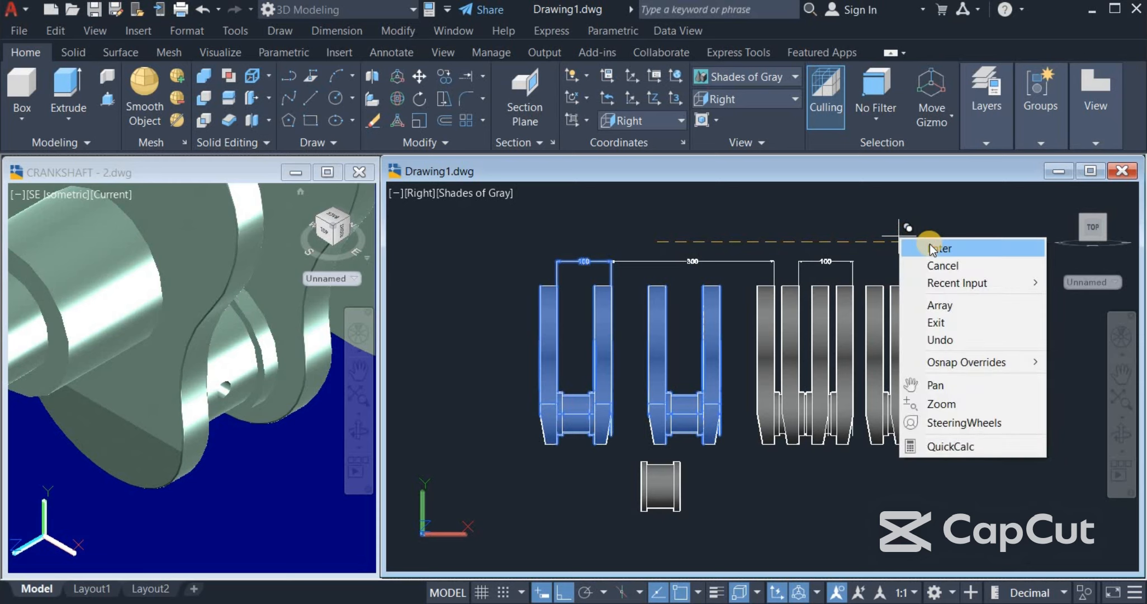
{"action": "left_click", "coordinate": [931, 247]}
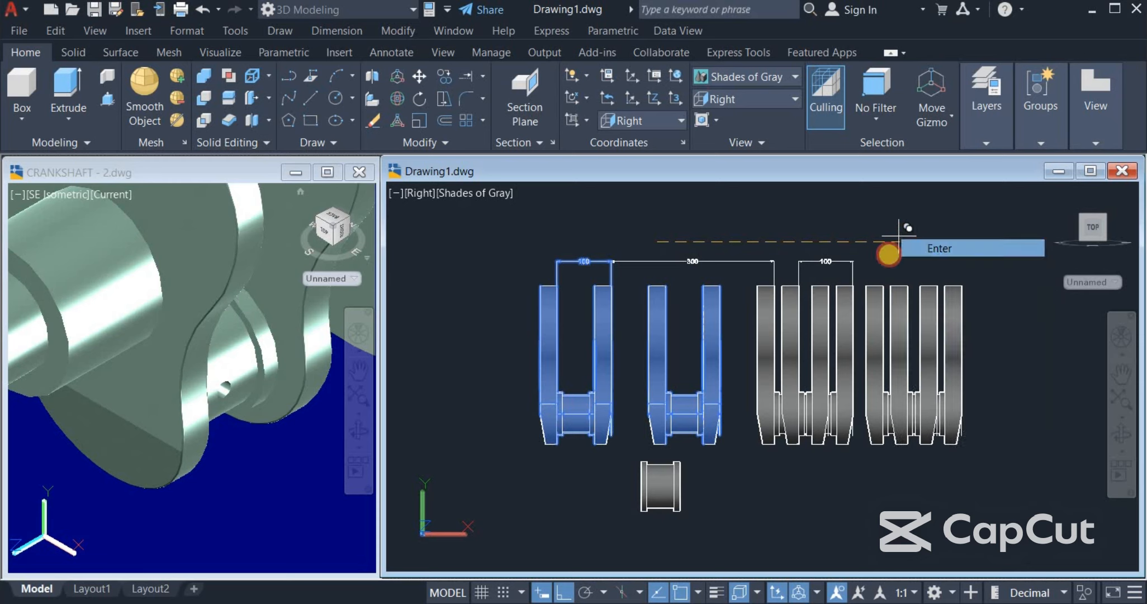
- Erase the dimensions above the row of crank throws
{"action": "left_click", "coordinate": [691, 276]}
{"action": "left_click", "coordinate": [582, 260]}
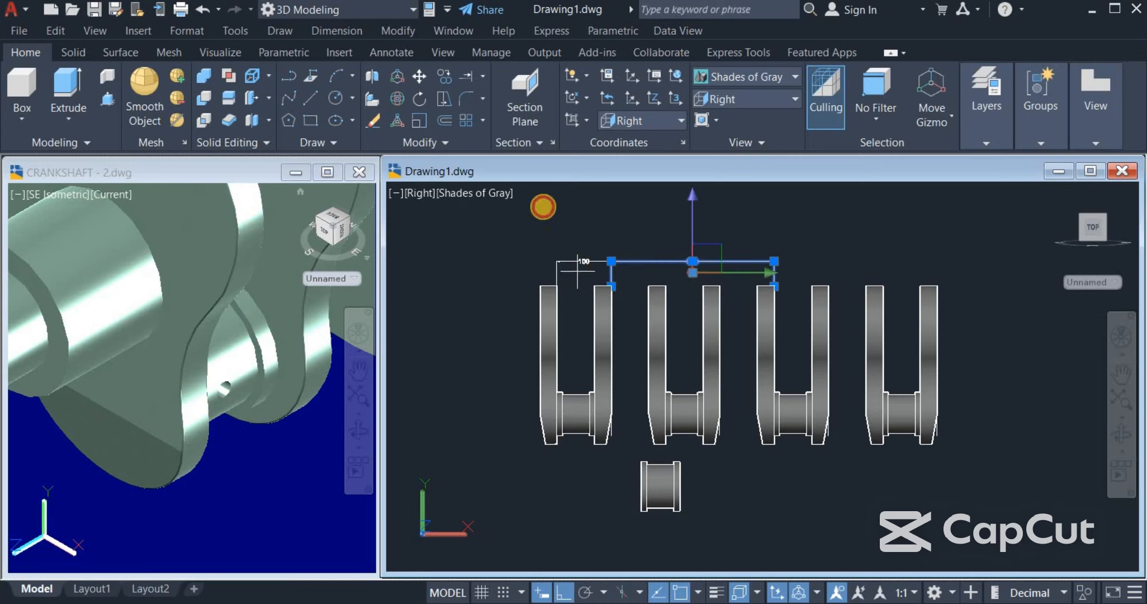
{"action": "left_click", "coordinate": [578, 269]}
{"action": "right_click", "coordinate": [546, 229]}
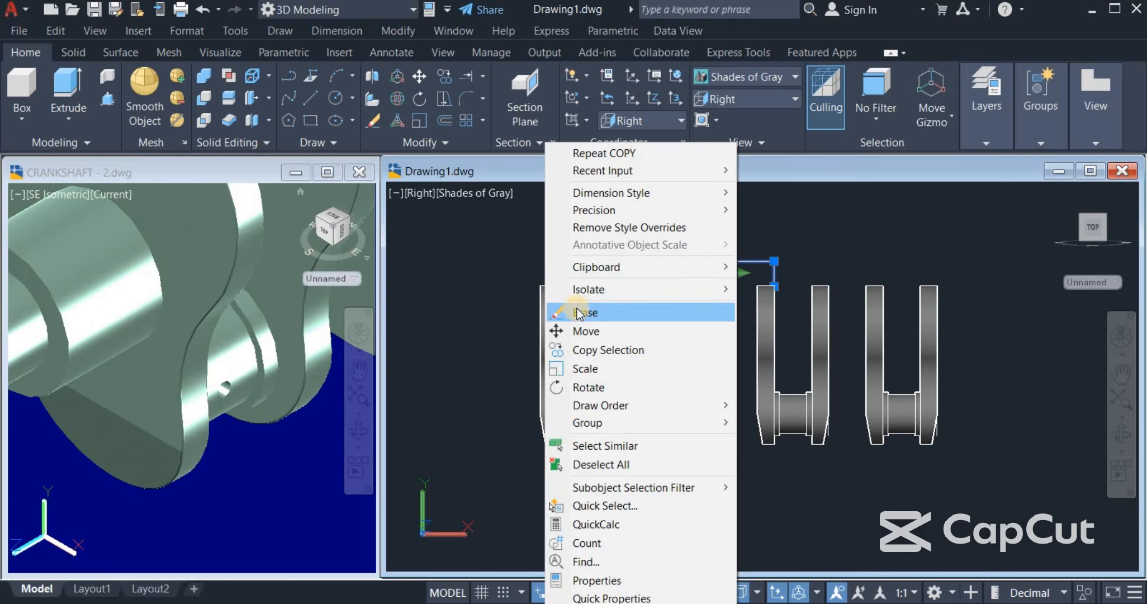
{"action": "left_click", "coordinate": [579, 311]}
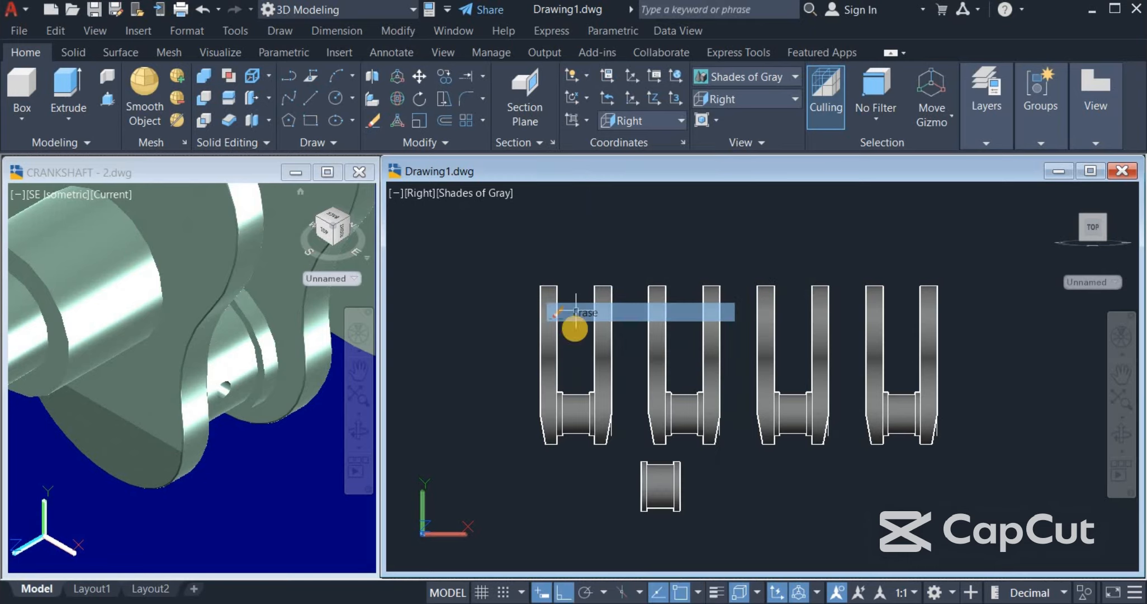
- Set the SE Isometric view and orbit the model so the loose circles beside the throws are exposed
{"action": "left_click", "coordinate": [742, 99]}
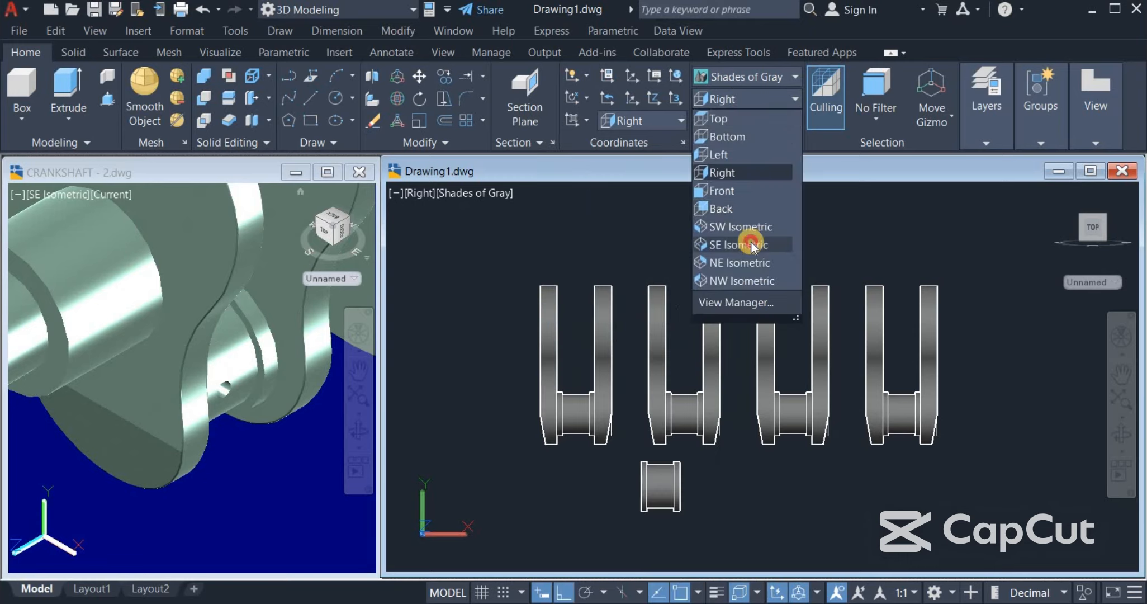
{"action": "left_click", "coordinate": [751, 244]}
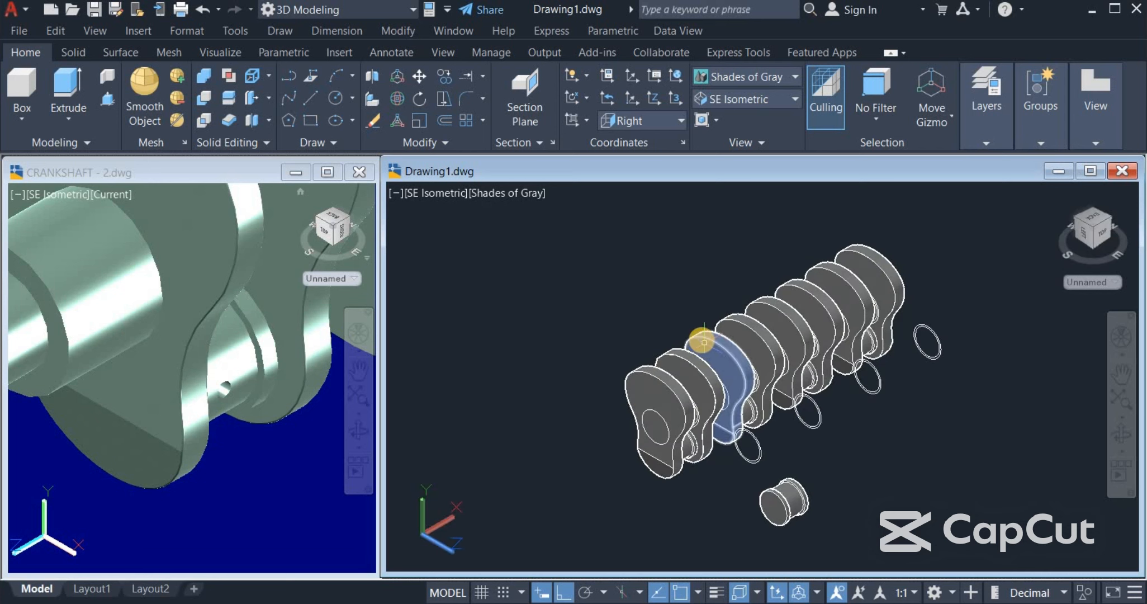
{"action": "middle_click_drag", "start_coordinate": [702, 339], "coordinate": [632, 337]}
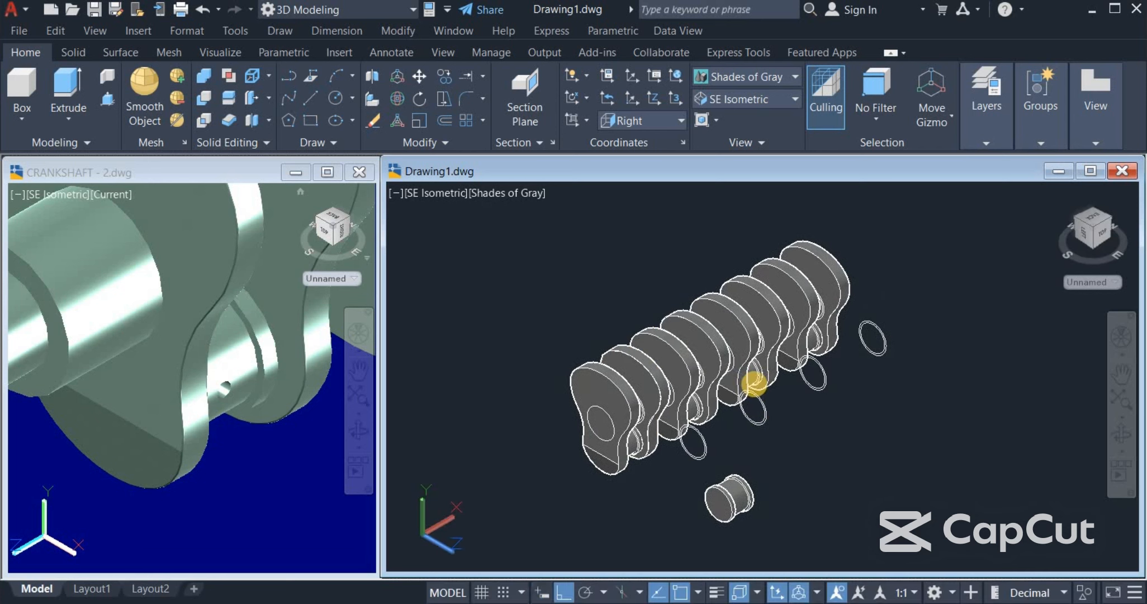
{"action": "middle_click_drag", "start_coordinate": [797, 424], "coordinate": [951, 457], "text": "shift"}
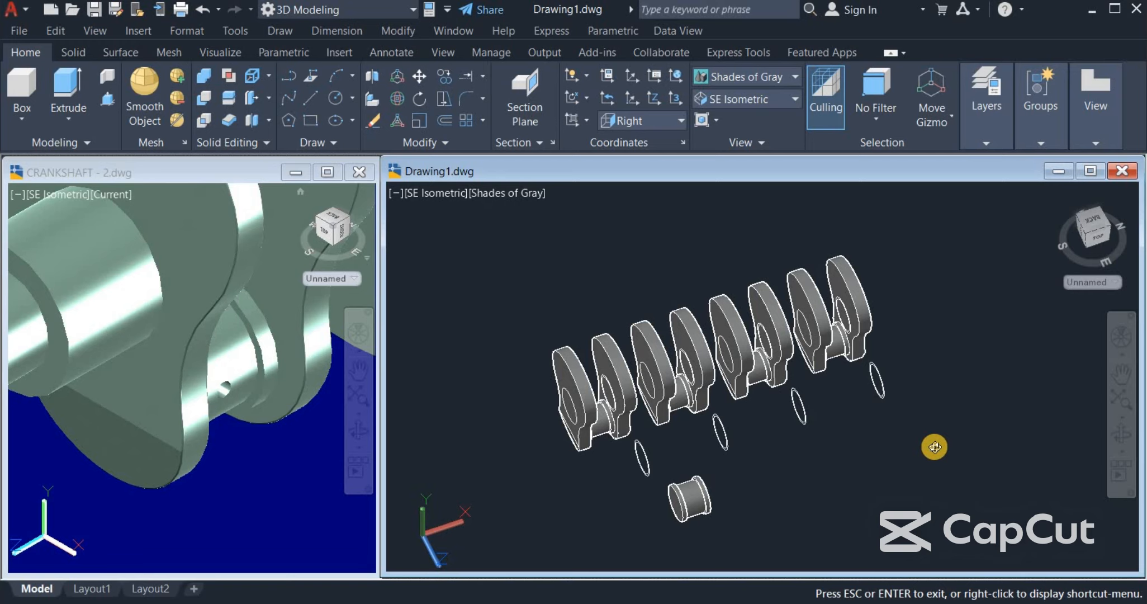
{"action": "right_click", "coordinate": [934, 446]}
{"action": "left_click", "coordinate": [983, 158]}
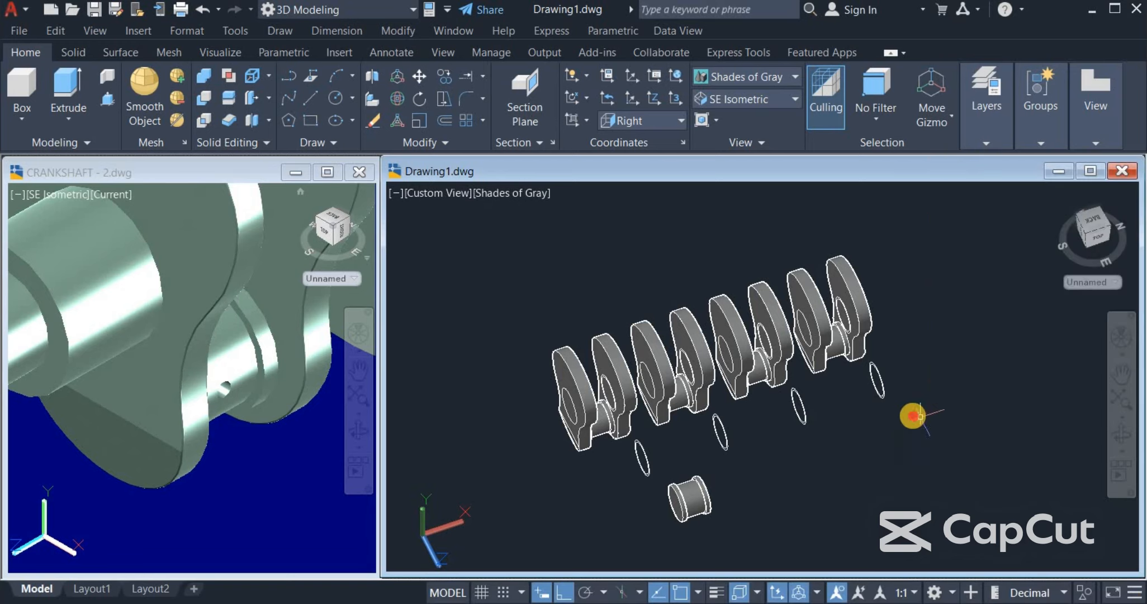
- Erase the four sets of loose construction circles lying beside the crank throws
{"action": "left_click", "coordinate": [914, 415]}
{"action": "left_click", "coordinate": [874, 385]}
{"action": "left_click", "coordinate": [842, 426]}
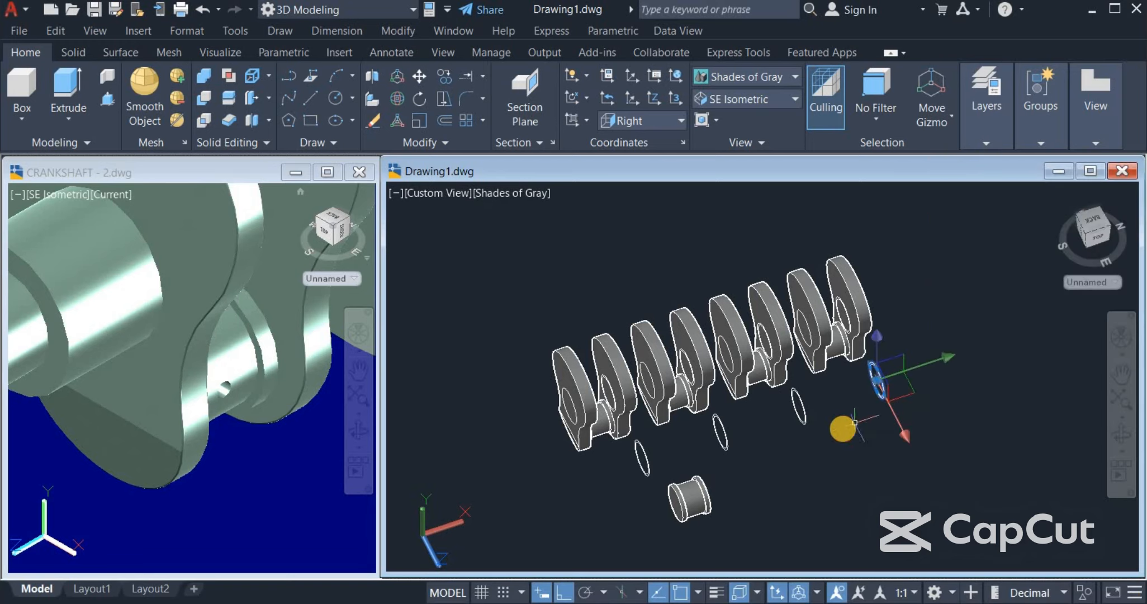
{"action": "left_click", "coordinate": [788, 415]}
{"action": "left_click", "coordinate": [714, 446]}
{"action": "left_click", "coordinate": [668, 455]}
{"action": "left_click", "coordinate": [599, 459]}
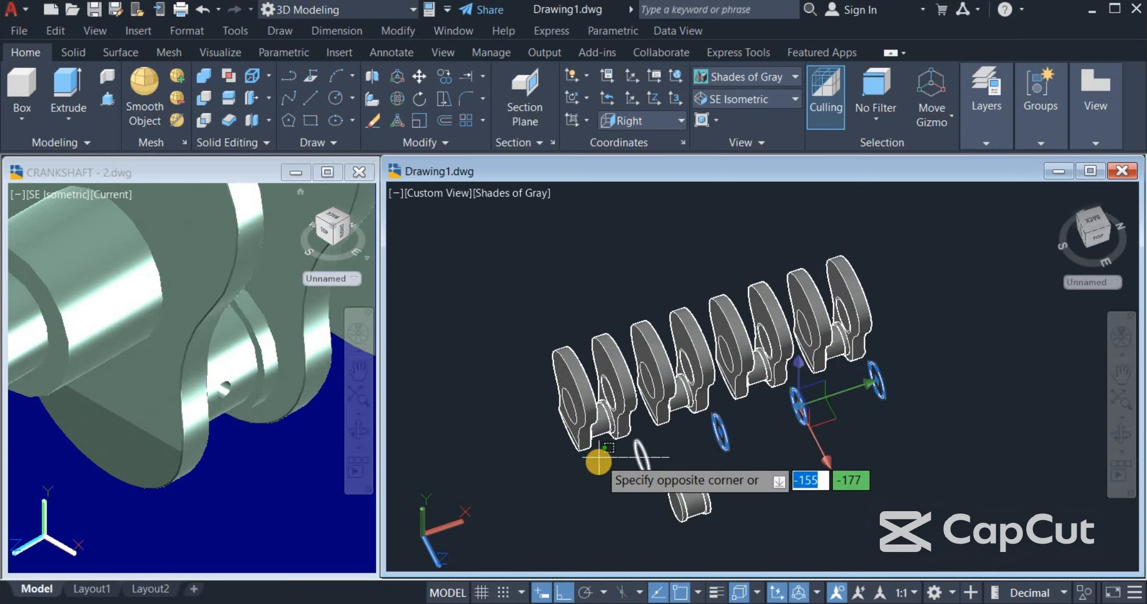
{"action": "left_click", "coordinate": [598, 464]}
{"action": "right_click", "coordinate": [597, 471]}
{"action": "left_click", "coordinate": [698, 182]}
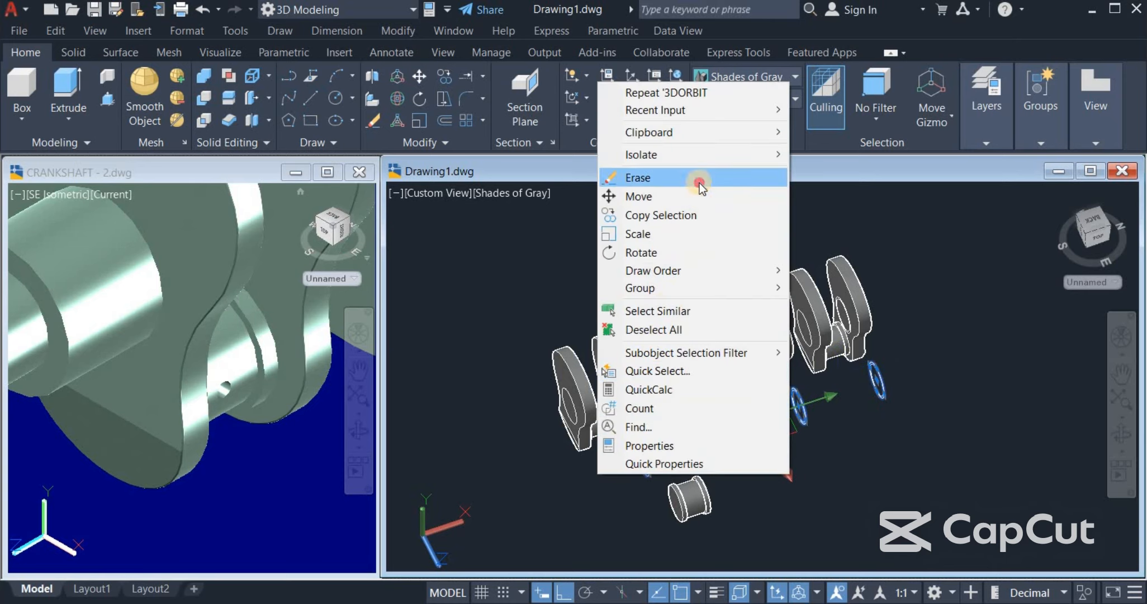
- Erase the remaining loose construction circles beside the end crank throw
{"action": "left_click", "coordinate": [946, 415]}
{"action": "left_click", "coordinate": [927, 348]}
{"action": "right_click", "coordinate": [937, 347]}
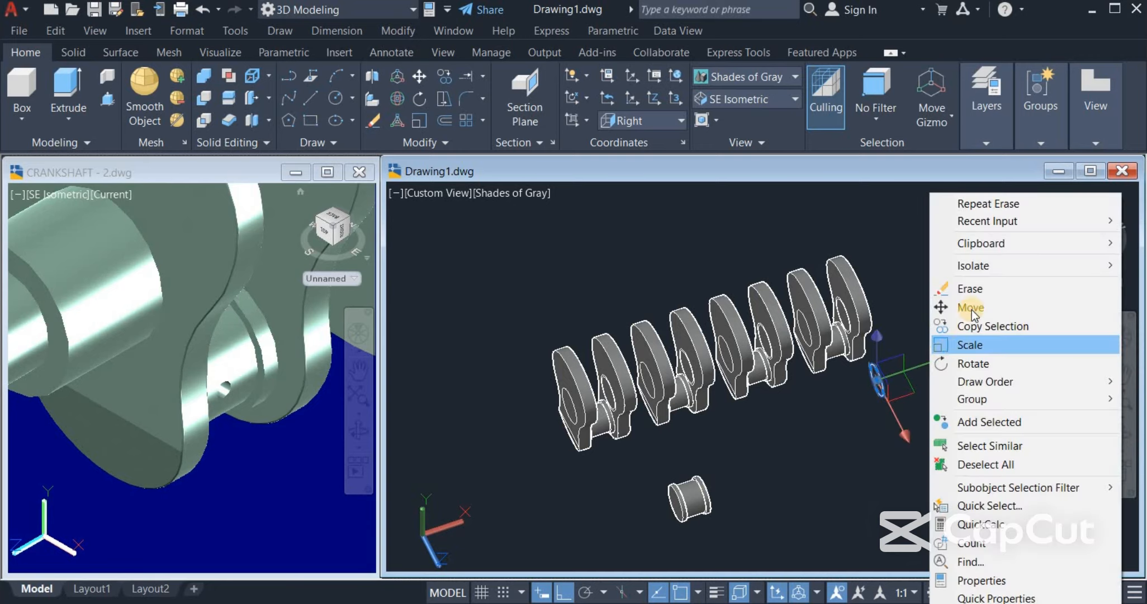
{"action": "left_click", "coordinate": [978, 286]}
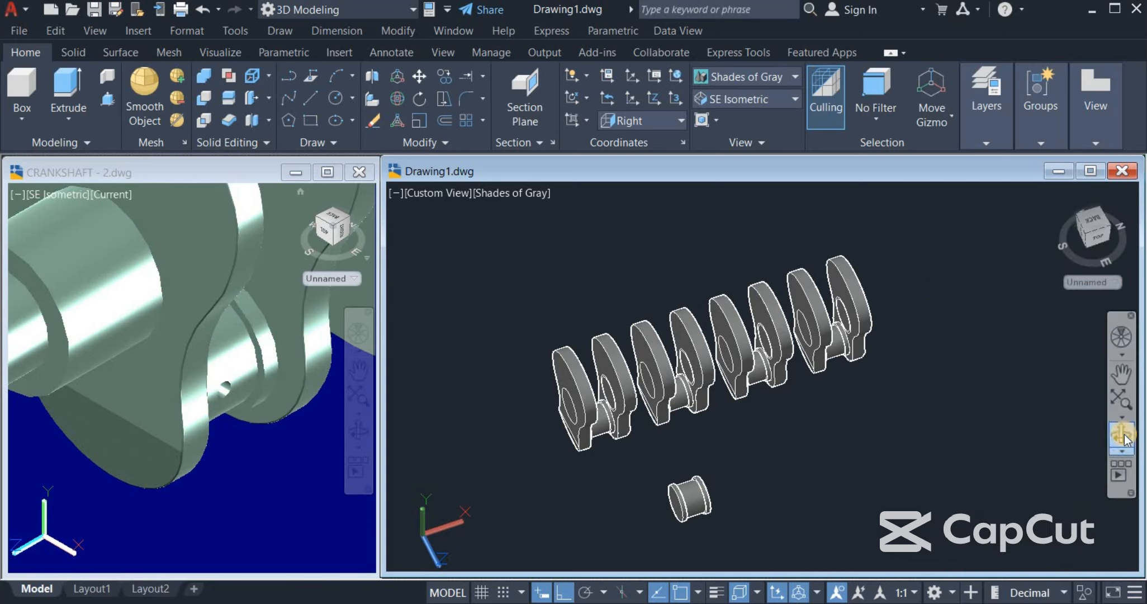
- Copy the loose main journal from its end center into the three gaps between neighboring throws, centered on the web circles
{"action": "left_click_drag", "start_coordinate": [1025, 446], "coordinate": [976, 358]}
{"action": "key", "text": "Escape"}
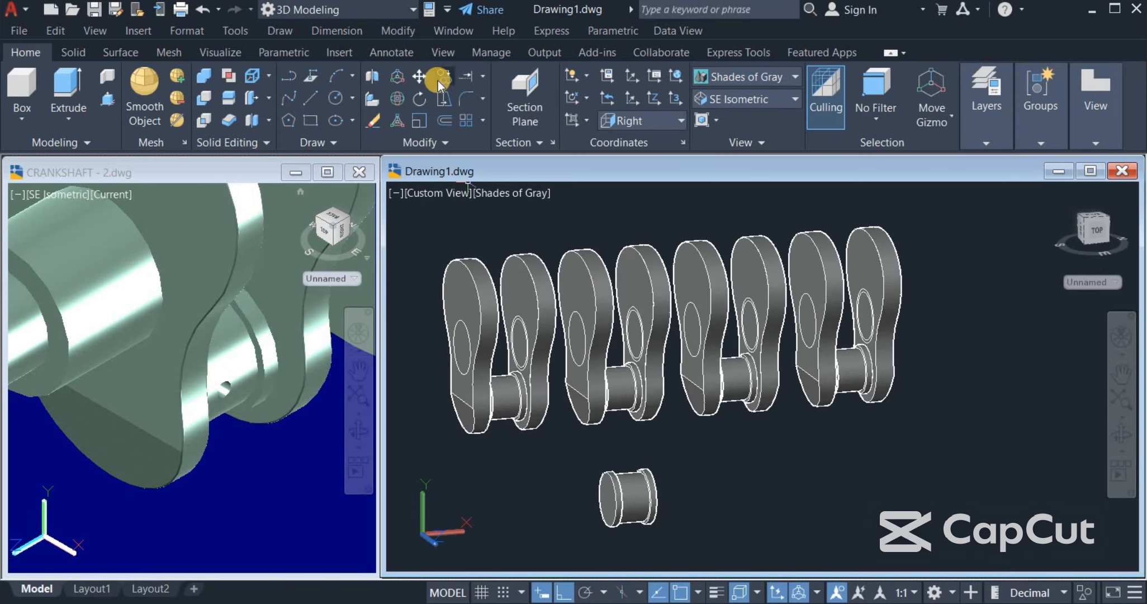
{"action": "left_click", "coordinate": [441, 81]}
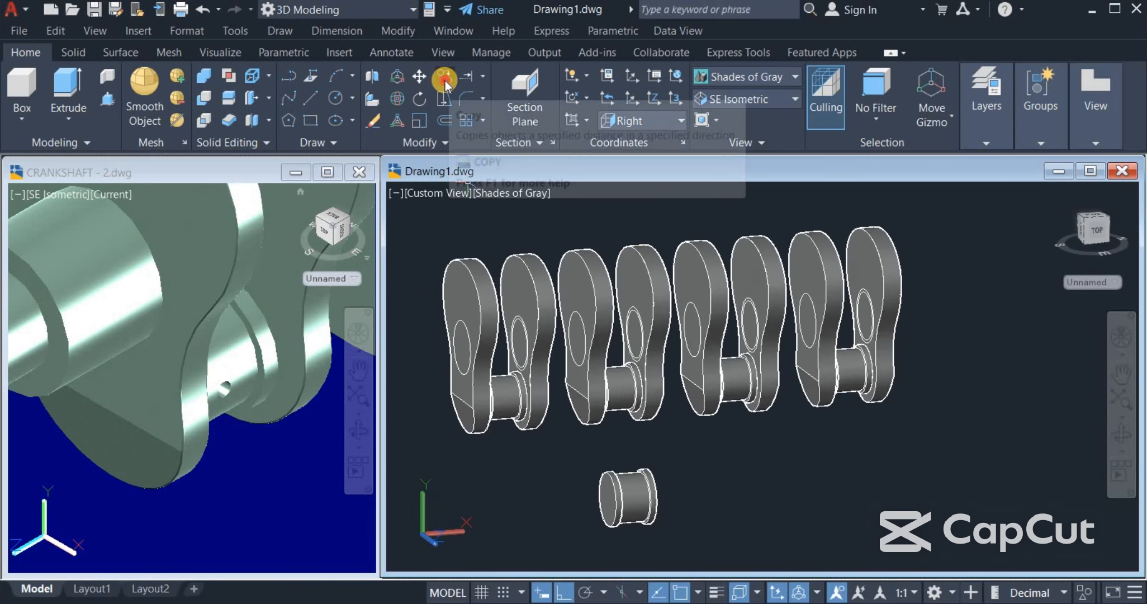
{"action": "left_click", "coordinate": [635, 495]}
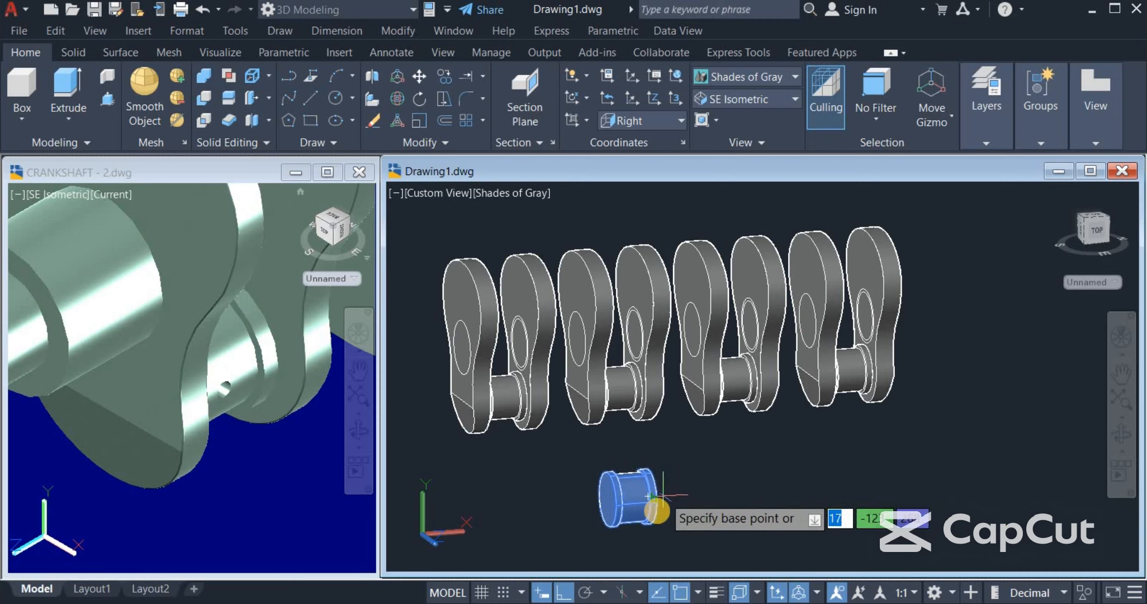
{"action": "scroll", "coordinate": [643, 489], "scroll_direction": "up", "scroll_amount": 5}
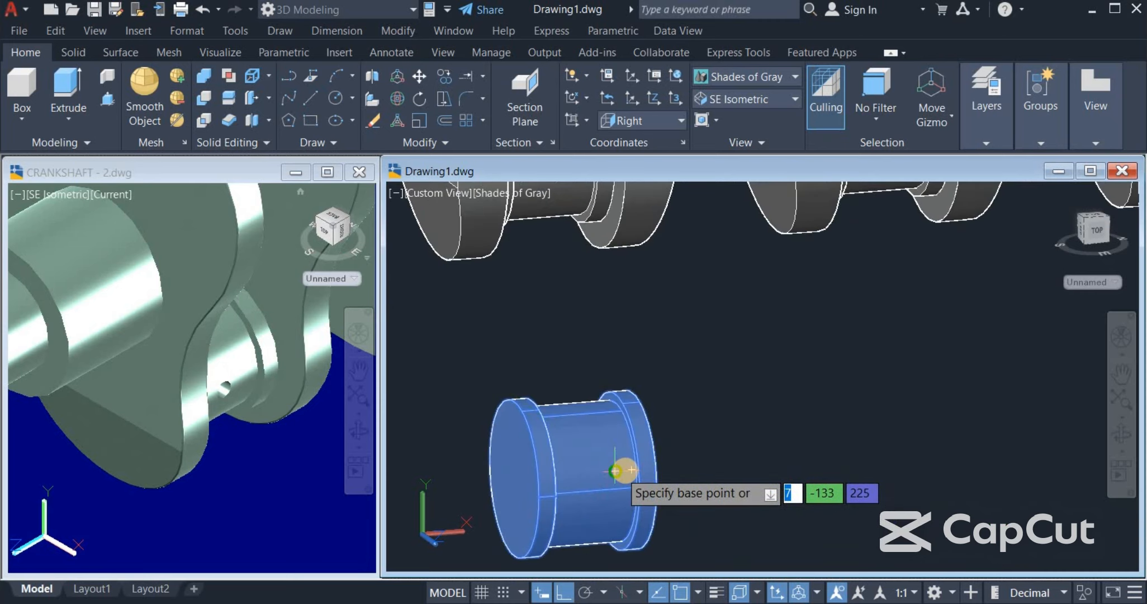
{"action": "left_click", "coordinate": [622, 470]}
{"action": "scroll", "coordinate": [627, 469], "scroll_direction": "down", "scroll_amount": 4}
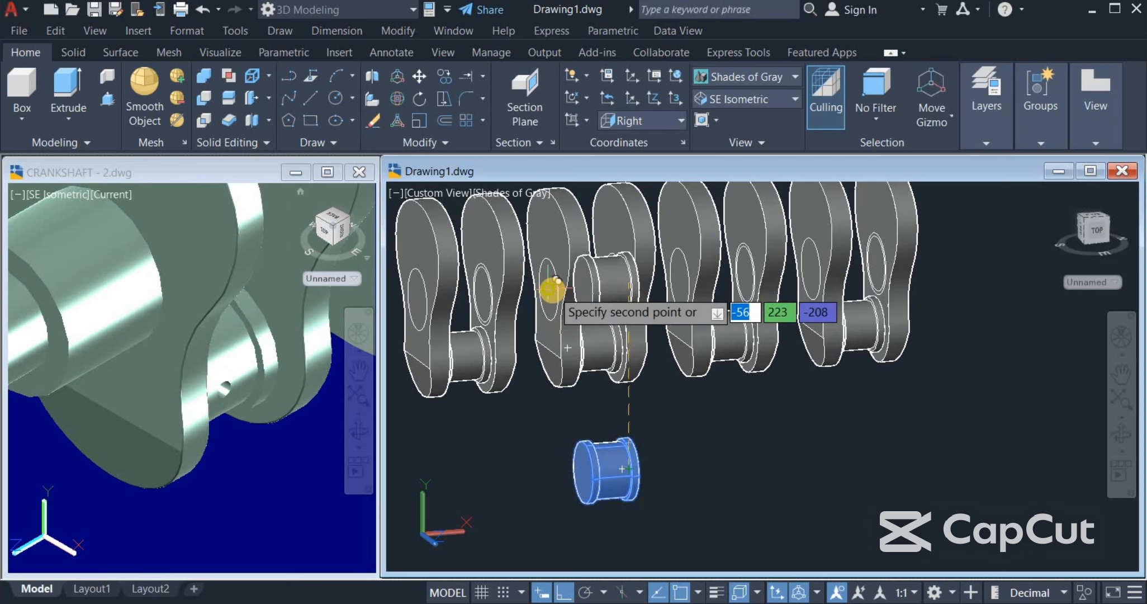
{"action": "scroll", "coordinate": [549, 289], "scroll_direction": "up", "scroll_amount": 4}
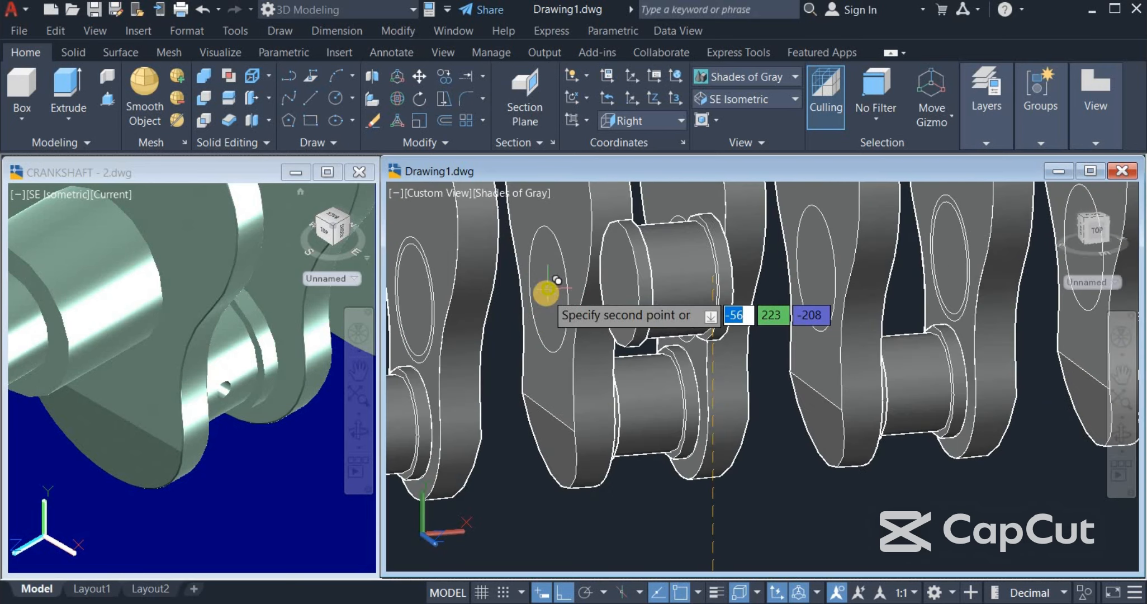
{"action": "scroll", "coordinate": [604, 385], "scroll_direction": "down", "scroll_amount": 5}
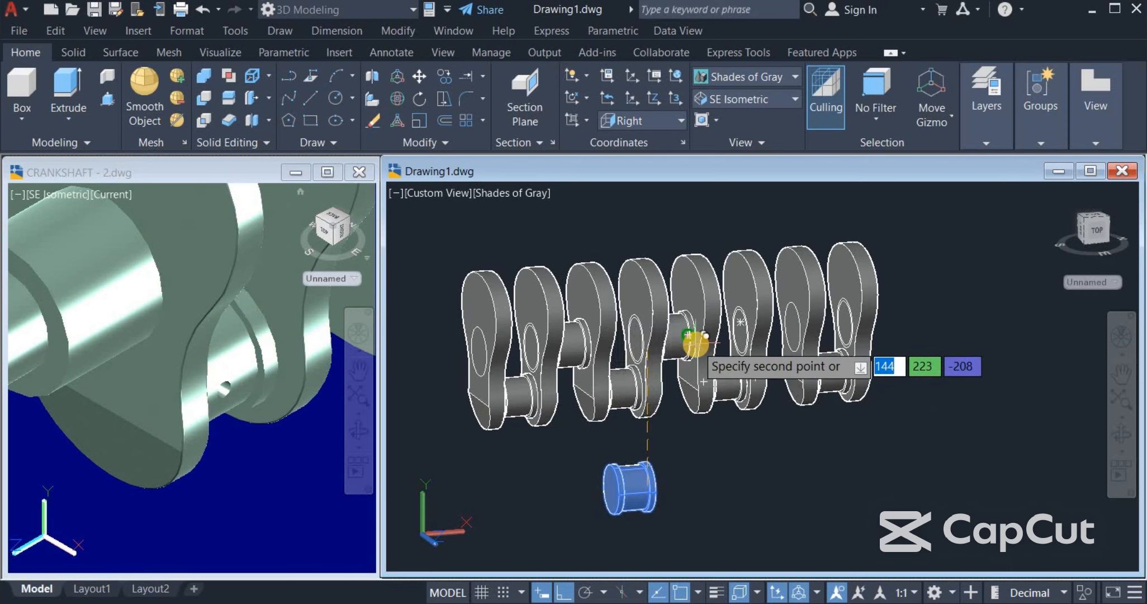
{"action": "scroll", "coordinate": [706, 341], "scroll_direction": "up", "scroll_amount": 3}
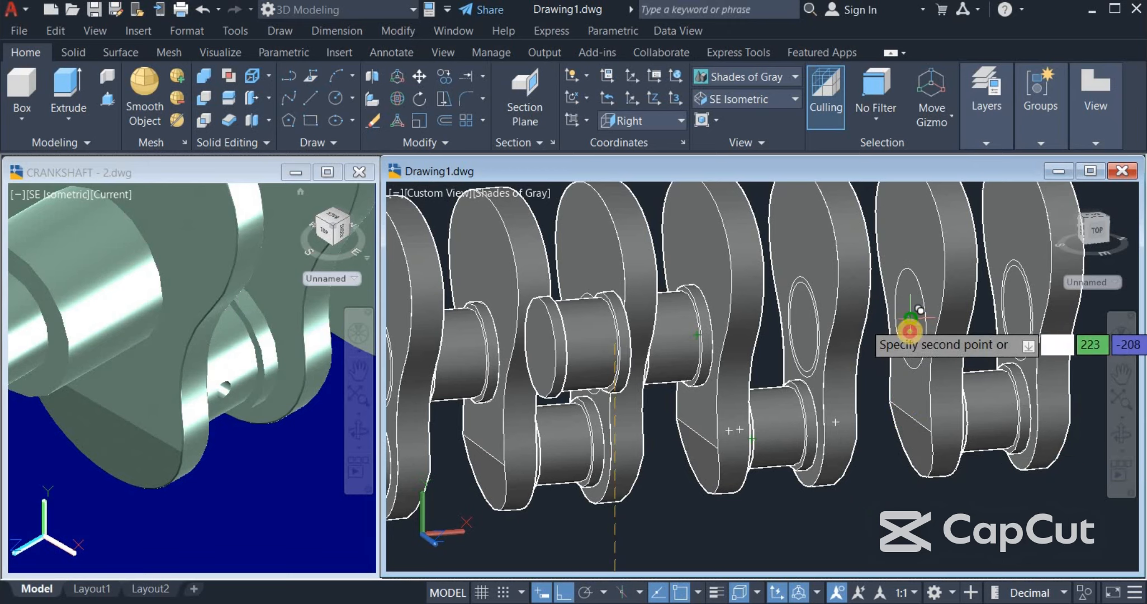
{"action": "scroll", "coordinate": [847, 430], "scroll_direction": "down", "scroll_amount": 5}
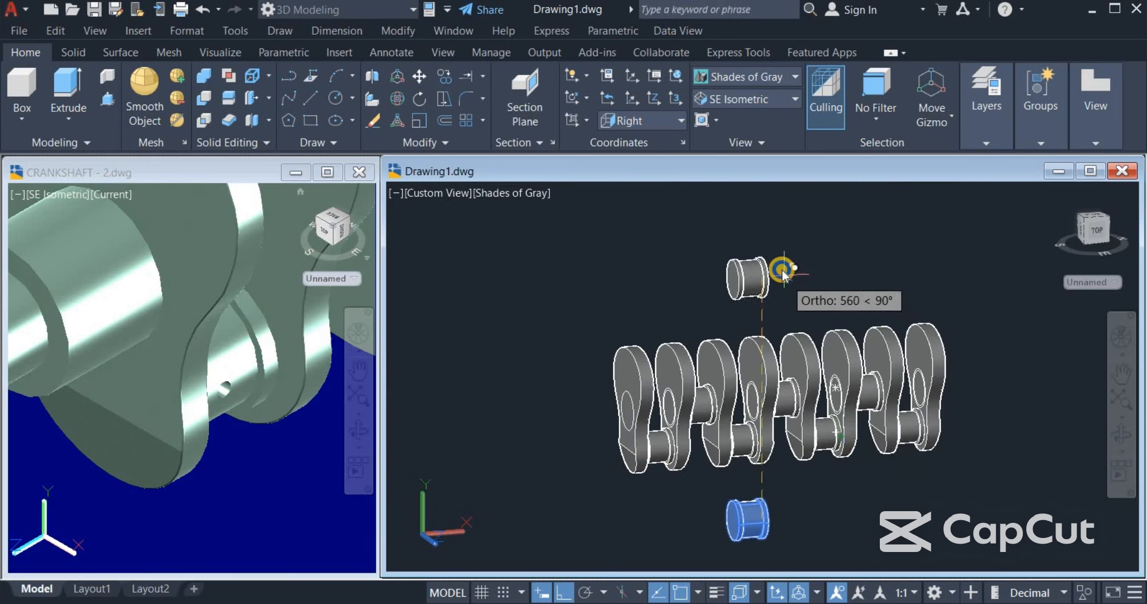
{"action": "right_click", "coordinate": [798, 268]}
{"action": "left_click", "coordinate": [818, 276]}
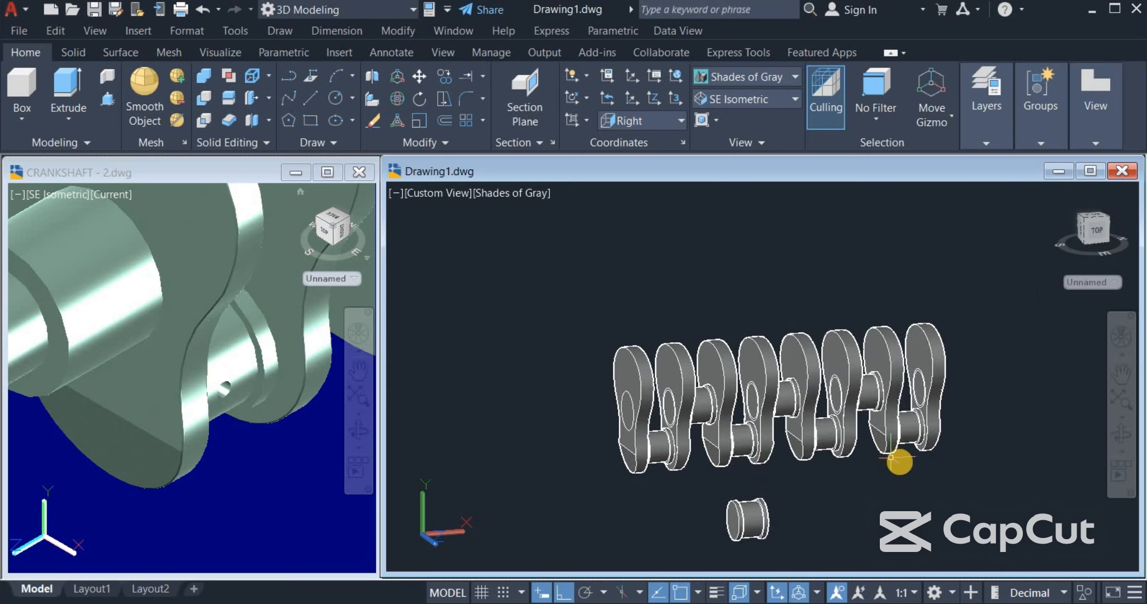
- Move the original loose journal from its end center to the upper circle's center on the outer face of the last throw
{"action": "middle_click_drag", "start_coordinate": [912, 474], "coordinate": [982, 374], "text": "shift"}
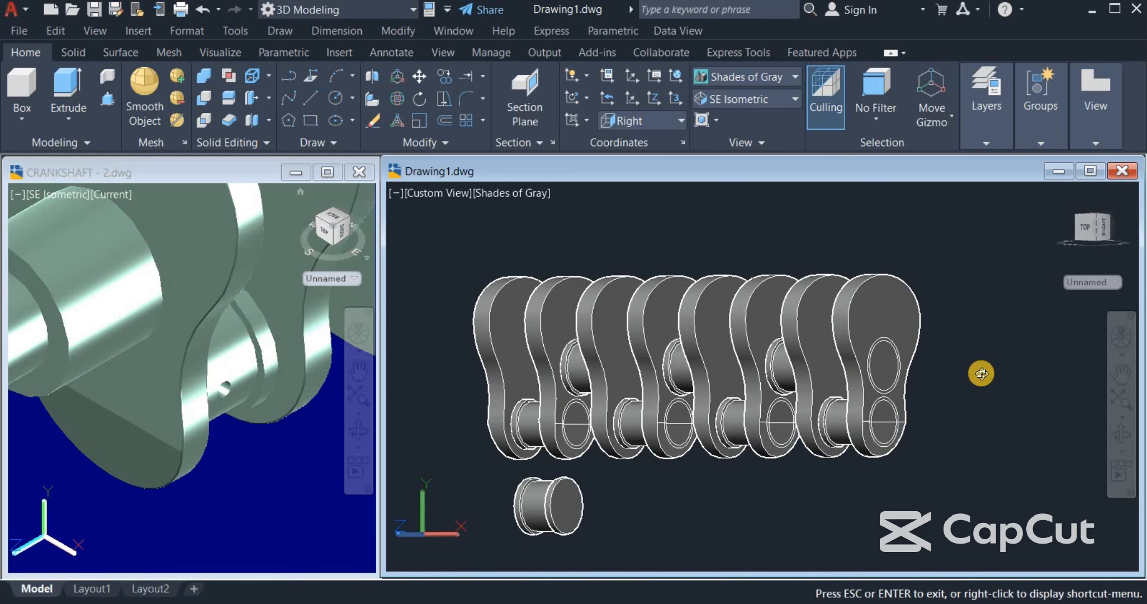
{"action": "right_click", "coordinate": [981, 375]}
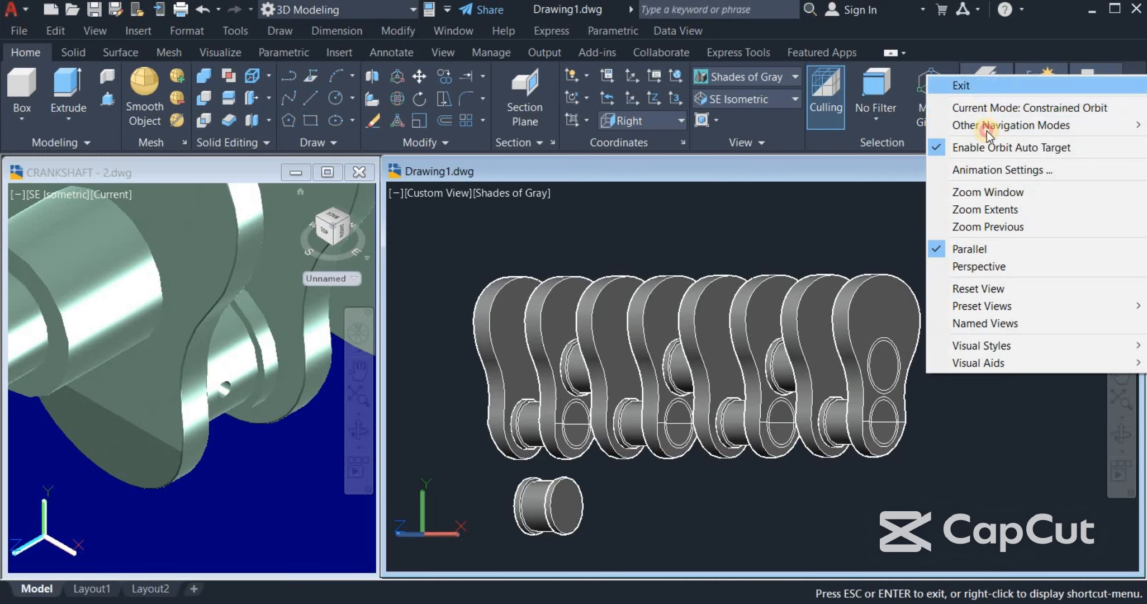
{"action": "left_click", "coordinate": [985, 86]}
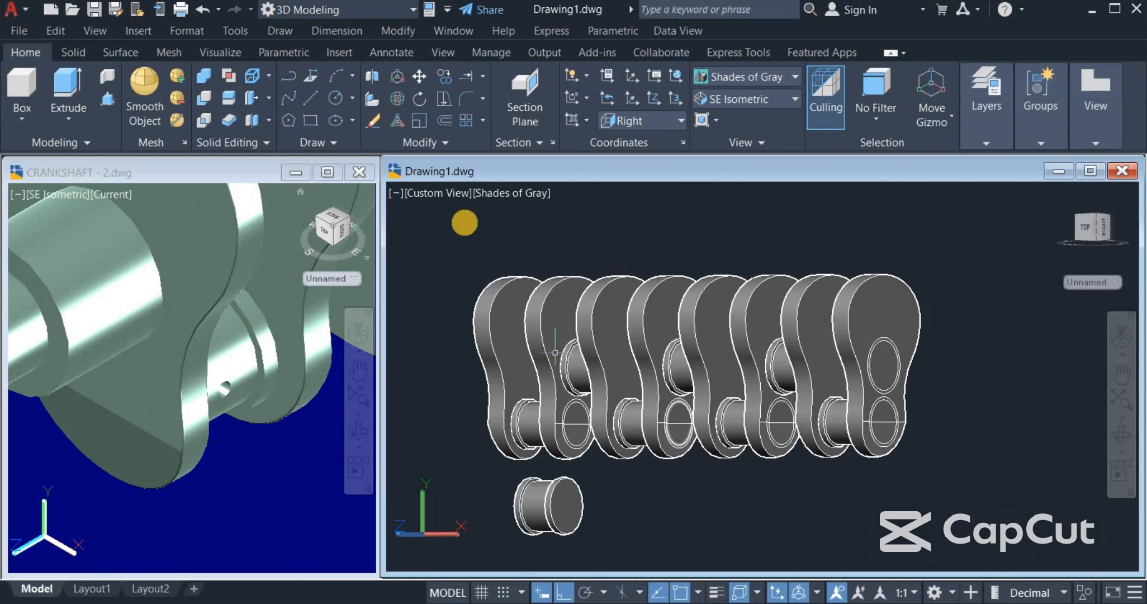
{"action": "left_click", "coordinate": [419, 75]}
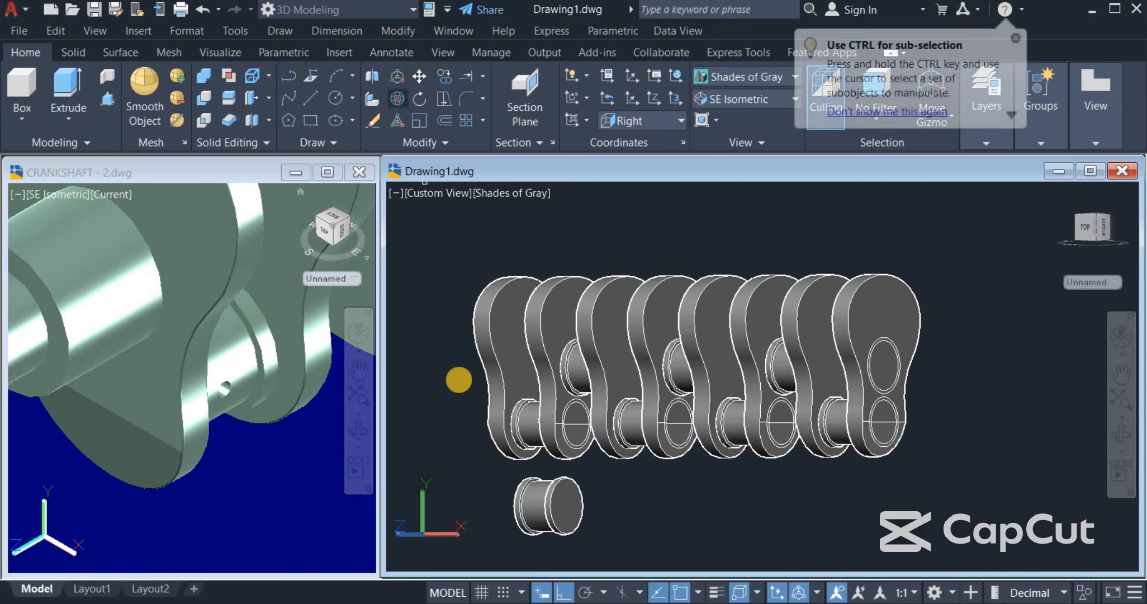
{"action": "left_click", "coordinate": [552, 519]}
{"action": "key", "text": "Return"}
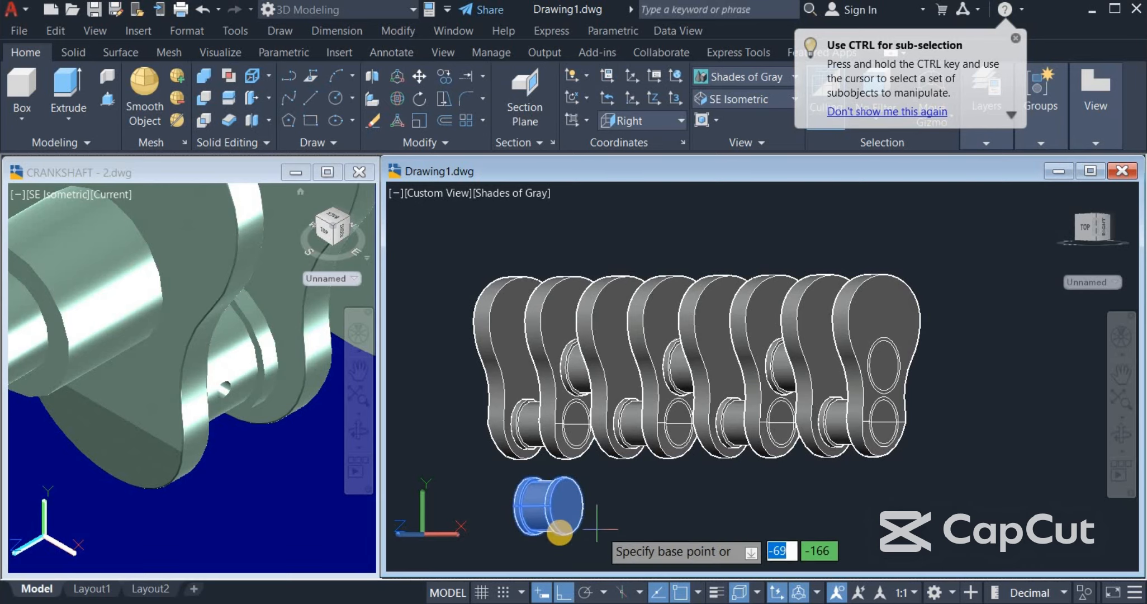
{"action": "scroll", "coordinate": [527, 510], "scroll_direction": "up", "scroll_amount": 4}
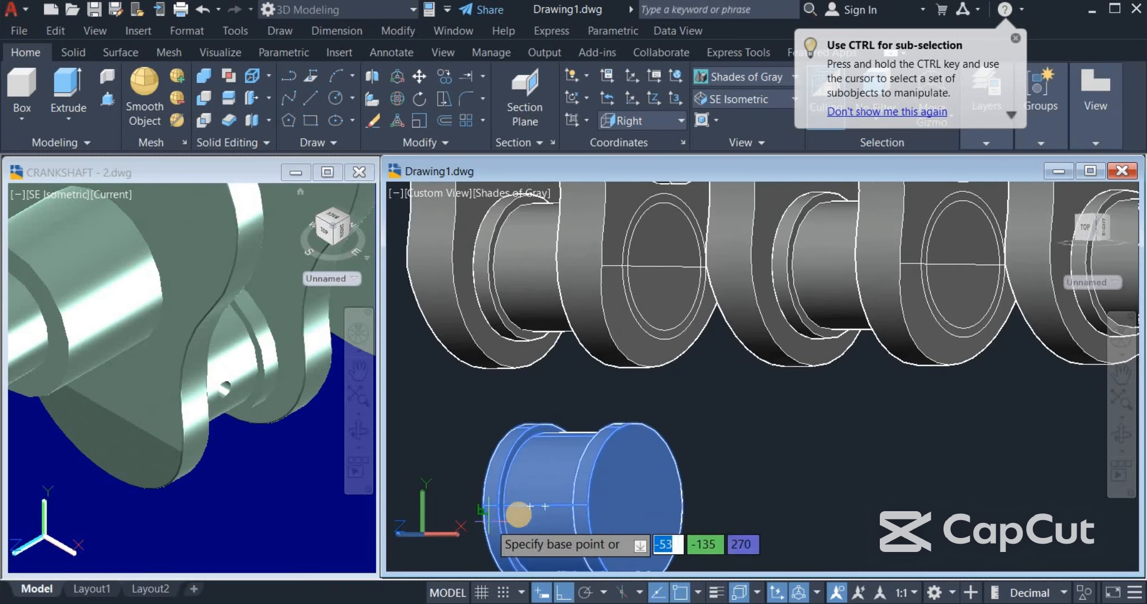
{"action": "left_click", "coordinate": [529, 507]}
{"action": "scroll", "coordinate": [517, 501], "scroll_direction": "down", "scroll_amount": 5}
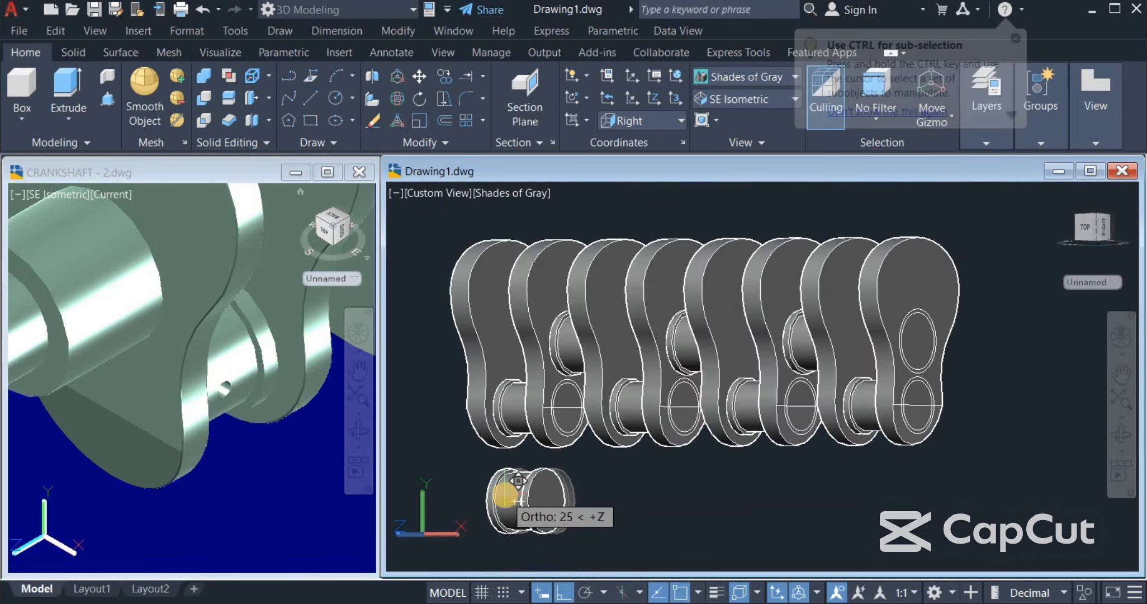
{"action": "scroll", "coordinate": [769, 411], "scroll_direction": "up", "scroll_amount": 2}
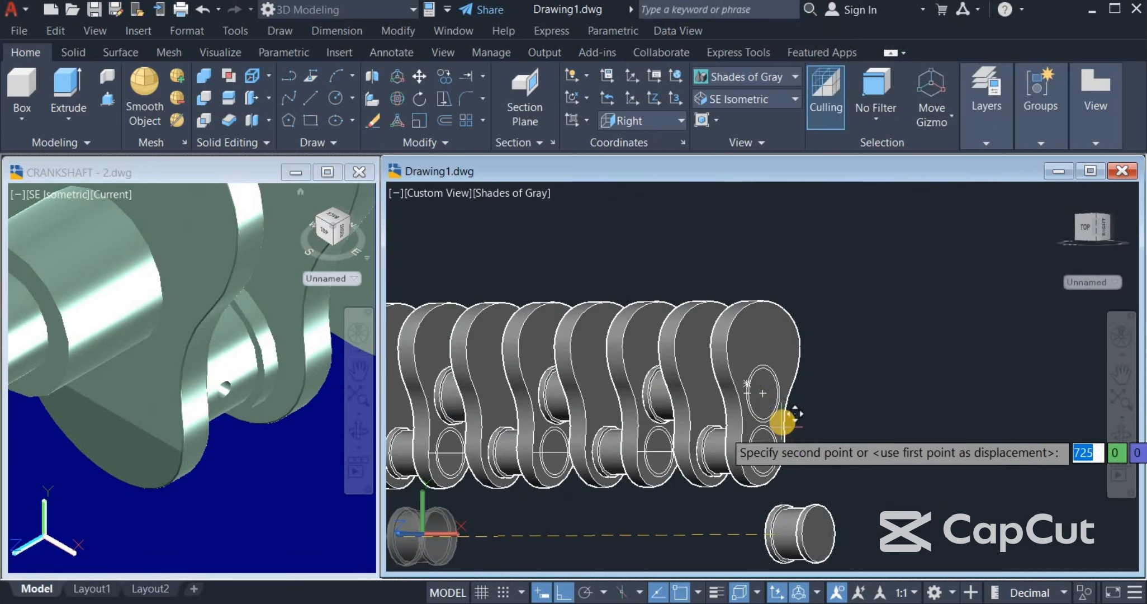
{"action": "scroll", "coordinate": [794, 413], "scroll_direction": "up", "scroll_amount": 4}
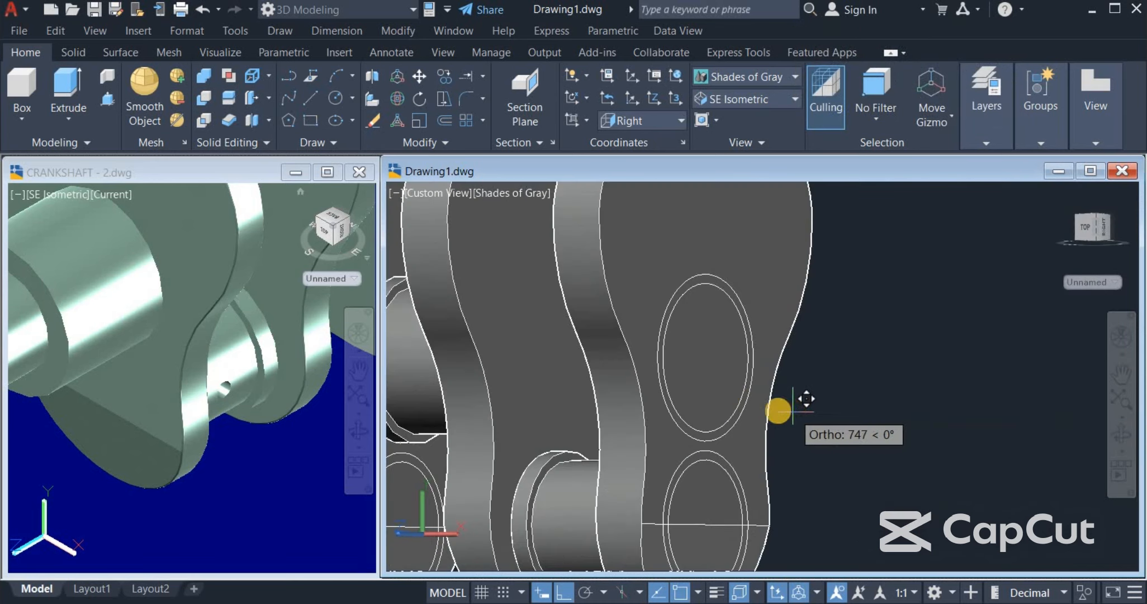
{"action": "left_click", "coordinate": [707, 356]}
{"action": "scroll", "coordinate": [710, 358], "scroll_direction": "down", "scroll_amount": 4}
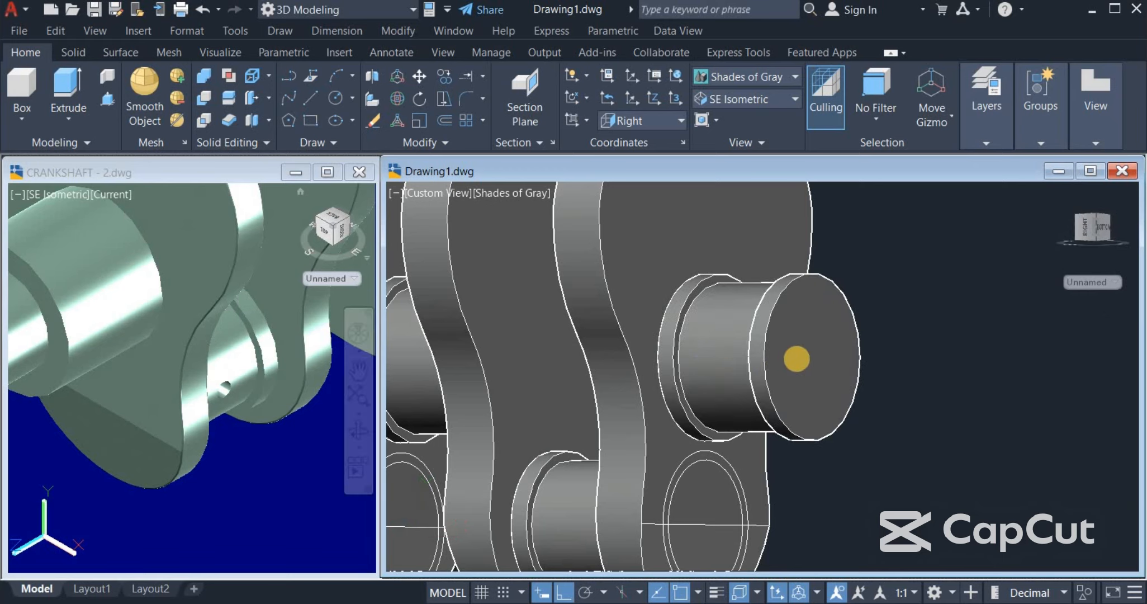
{"action": "left_click", "coordinate": [796, 358]}
- Reorient the UCS so its Z axis points along the row of crank throws
{"action": "scroll", "coordinate": [805, 366], "scroll_direction": "down", "scroll_amount": 4}
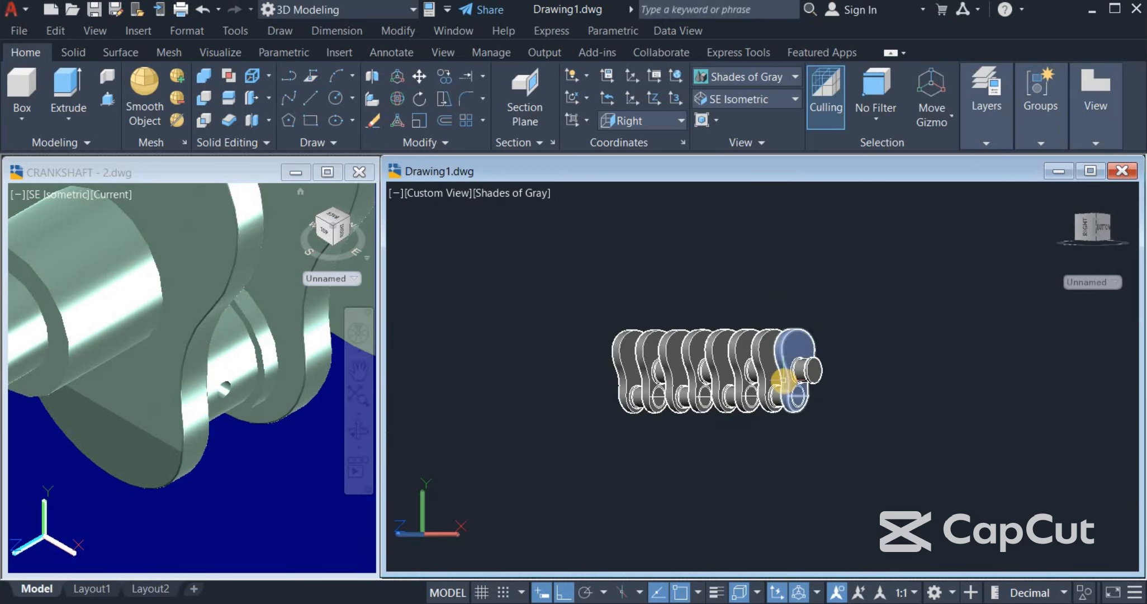
{"action": "scroll", "coordinate": [784, 381], "scroll_direction": "up", "scroll_amount": 2}
{"action": "scroll", "coordinate": [786, 381], "scroll_direction": "up", "scroll_amount": 2}
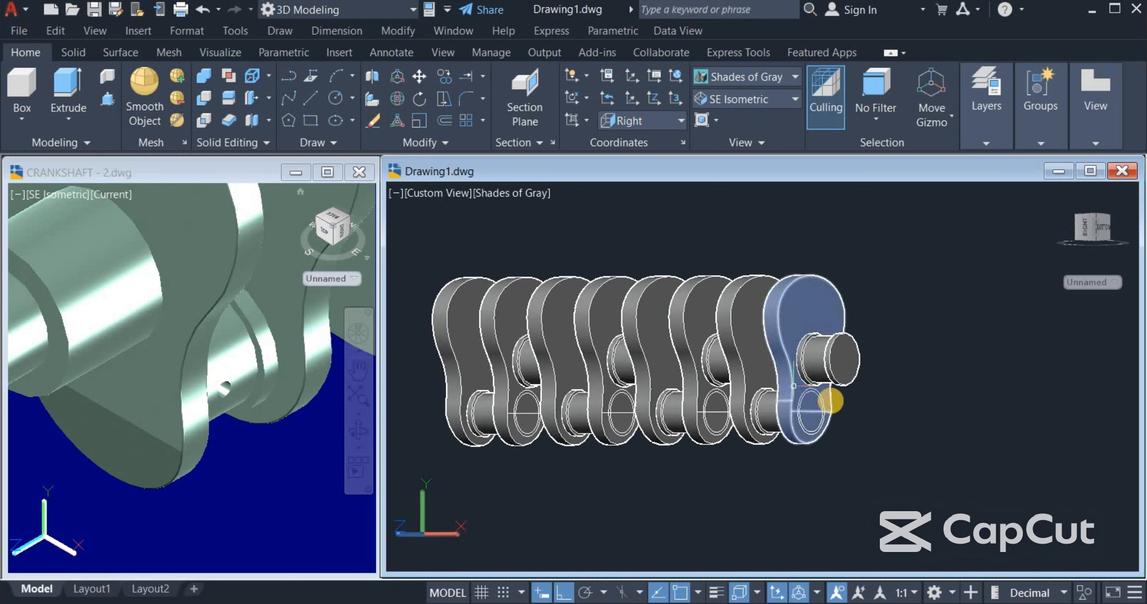
{"action": "middle_click_drag", "start_coordinate": [898, 423], "coordinate": [963, 442]}
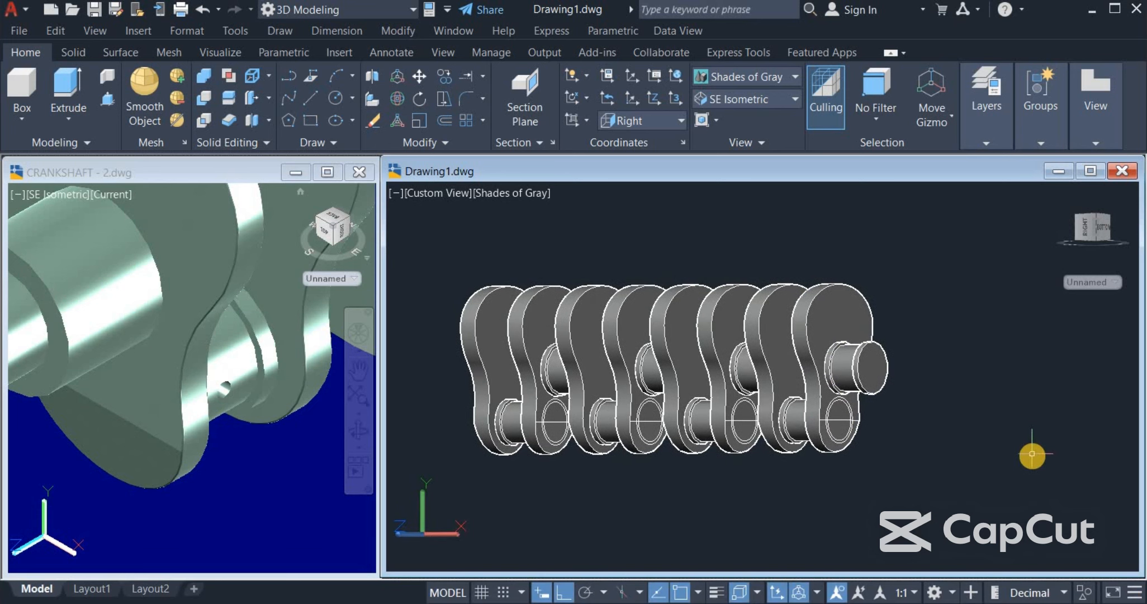
{"action": "mouse_move", "coordinate": [1124, 436]}
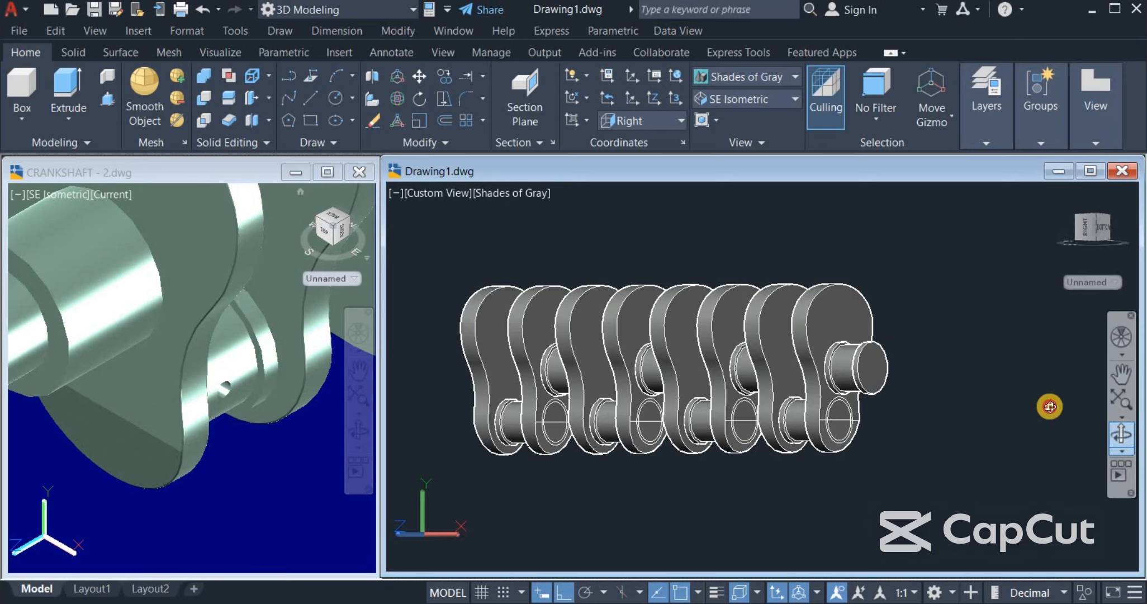
{"action": "mouse_move", "coordinate": [1049, 406]}
{"action": "left_mouse_down"}
{"action": "mouse_move", "coordinate": [973, 397]}
{"action": "mouse_move", "coordinate": [876, 346]}
{"action": "mouse_move", "coordinate": [883, 336]}
{"action": "mouse_move", "coordinate": [885, 347]}
{"action": "left_mouse_up"}
{"action": "right_click", "coordinate": [840, 262]}
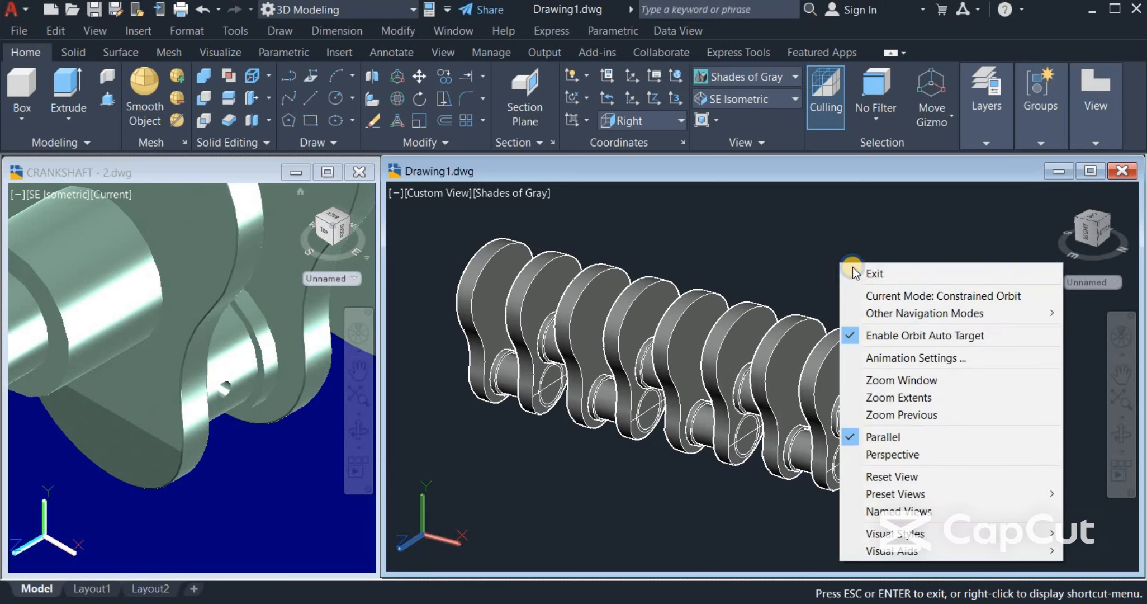
{"action": "left_click", "coordinate": [853, 272]}
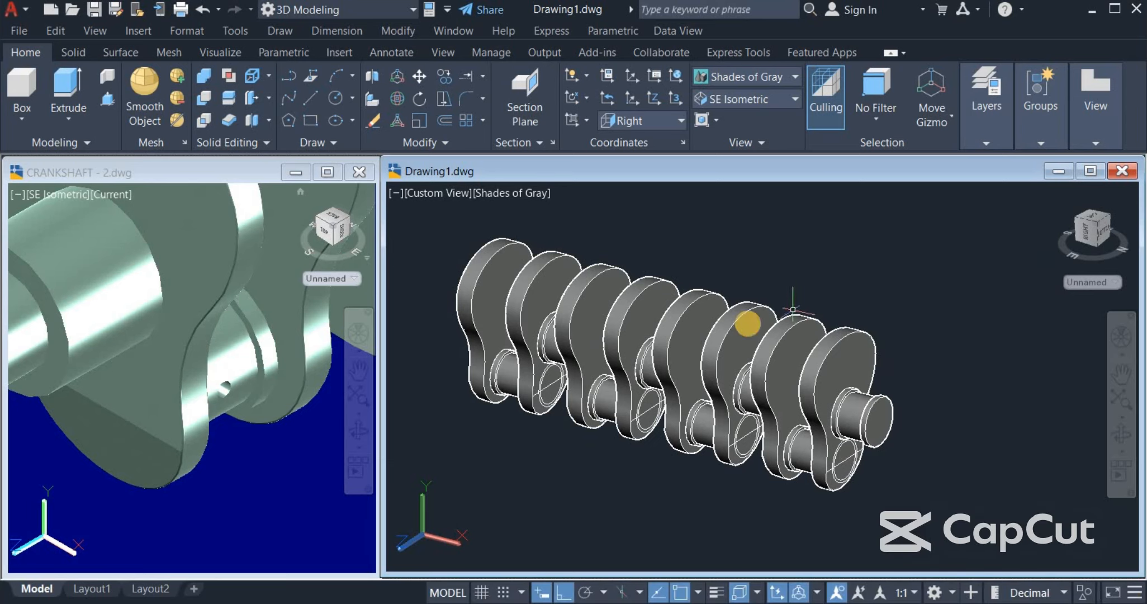
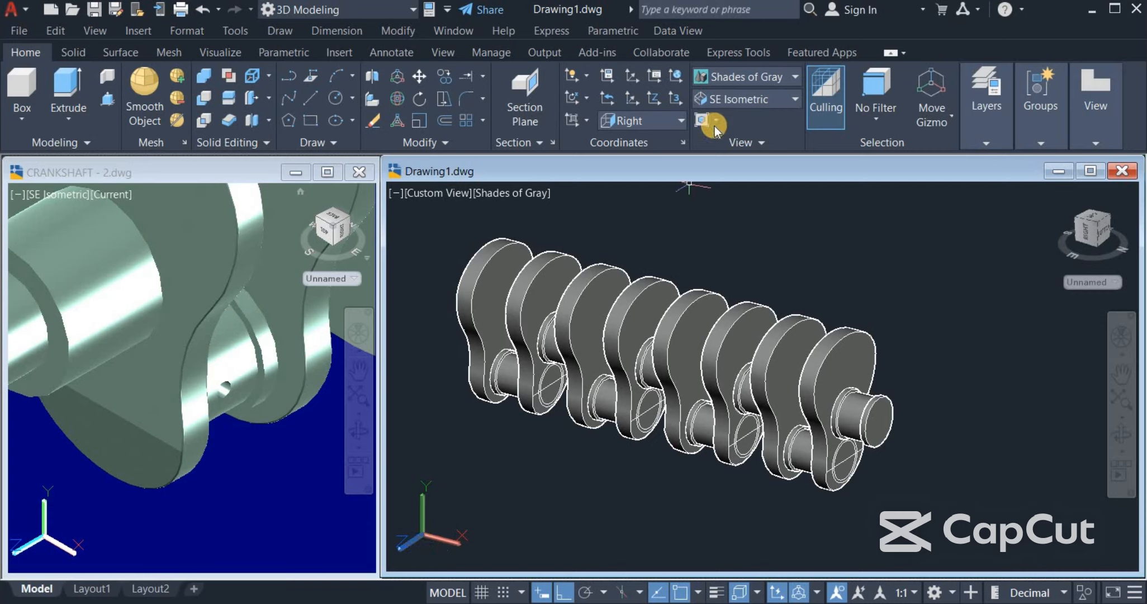
{"action": "left_click", "coordinate": [654, 100]}
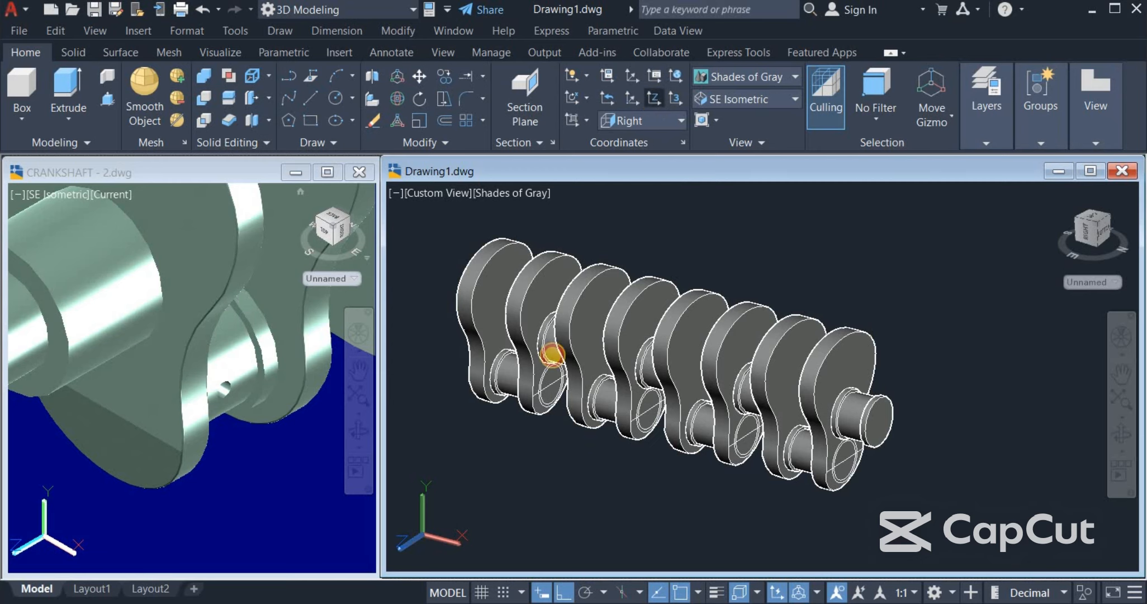
{"action": "left_click", "coordinate": [600, 510]}
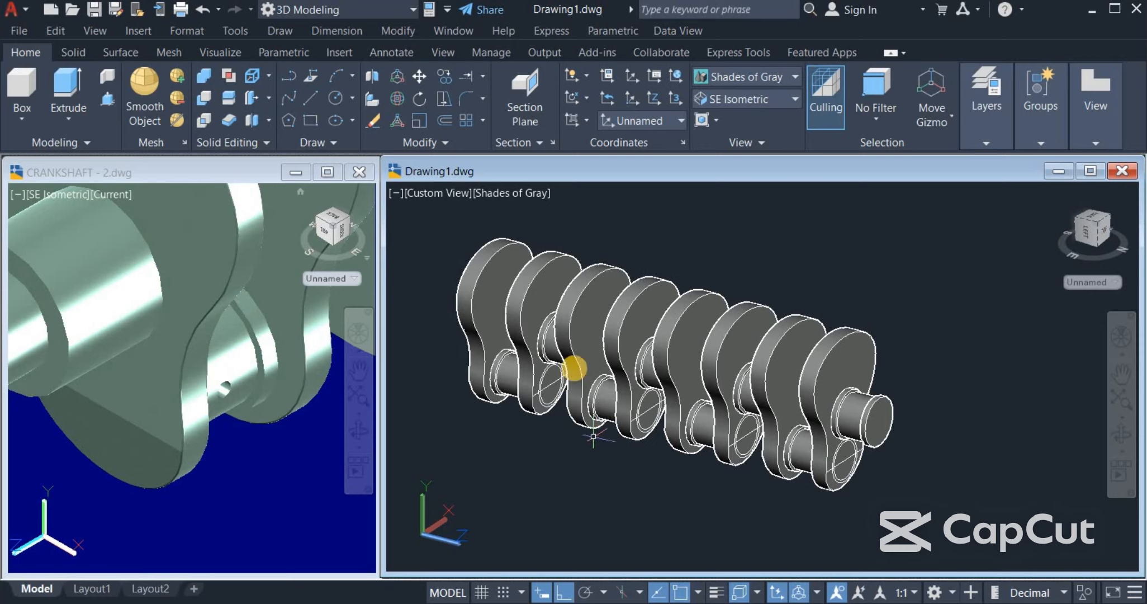
- Rotate the two middle crank throws, including their webs and crankpins, 180° about the center of the end main journal
{"action": "left_click", "coordinate": [603, 309]}
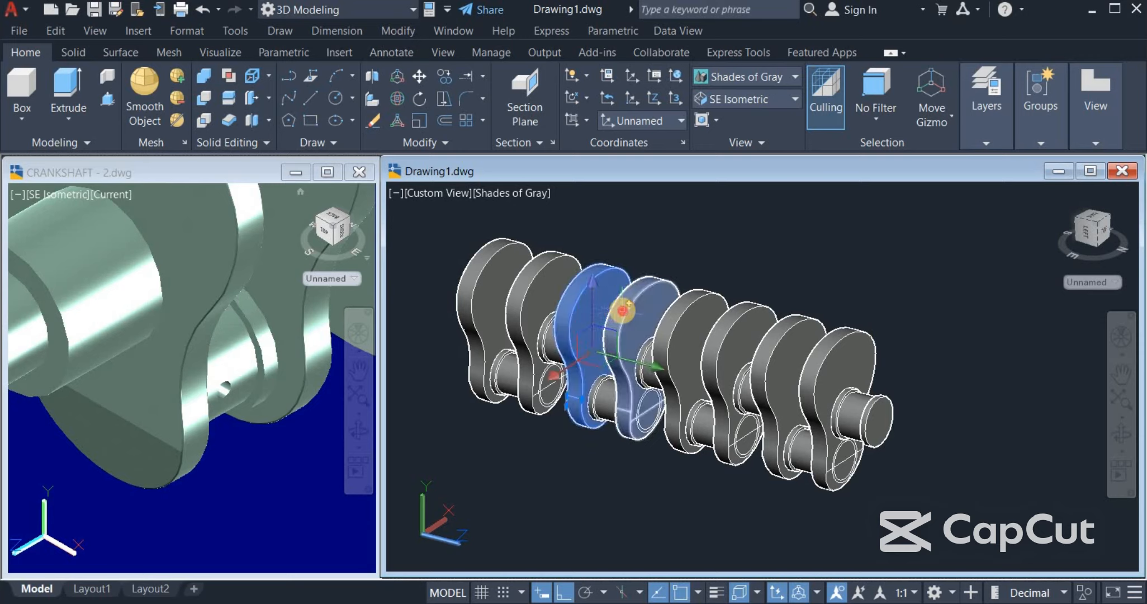
{"action": "left_click", "coordinate": [635, 311]}
{"action": "left_click", "coordinate": [696, 321]}
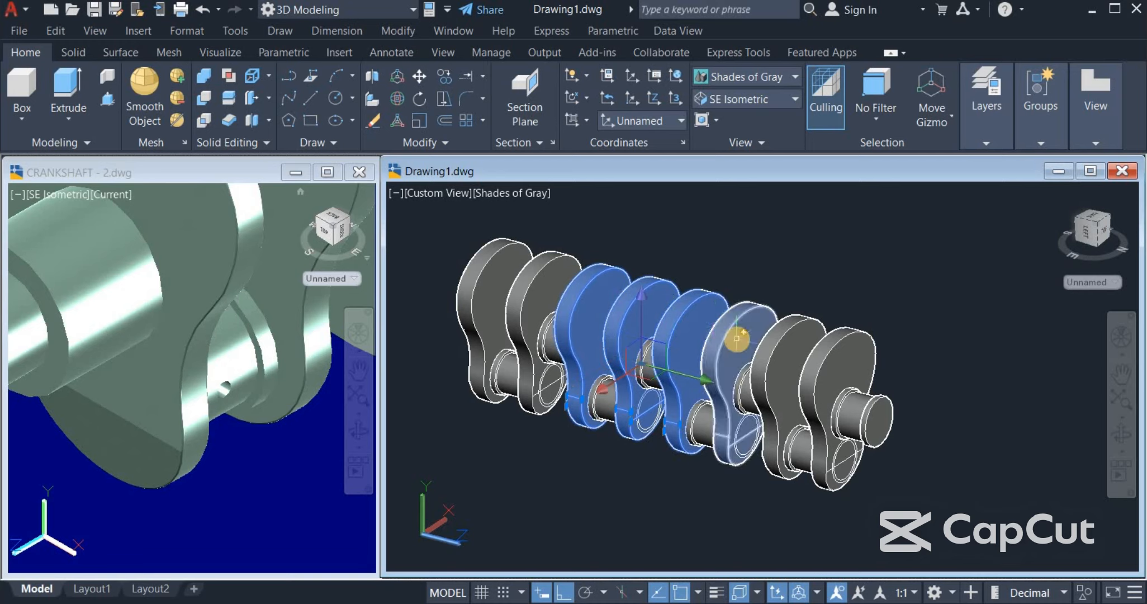
{"action": "left_click", "coordinate": [733, 337]}
{"action": "left_click", "coordinate": [699, 426]}
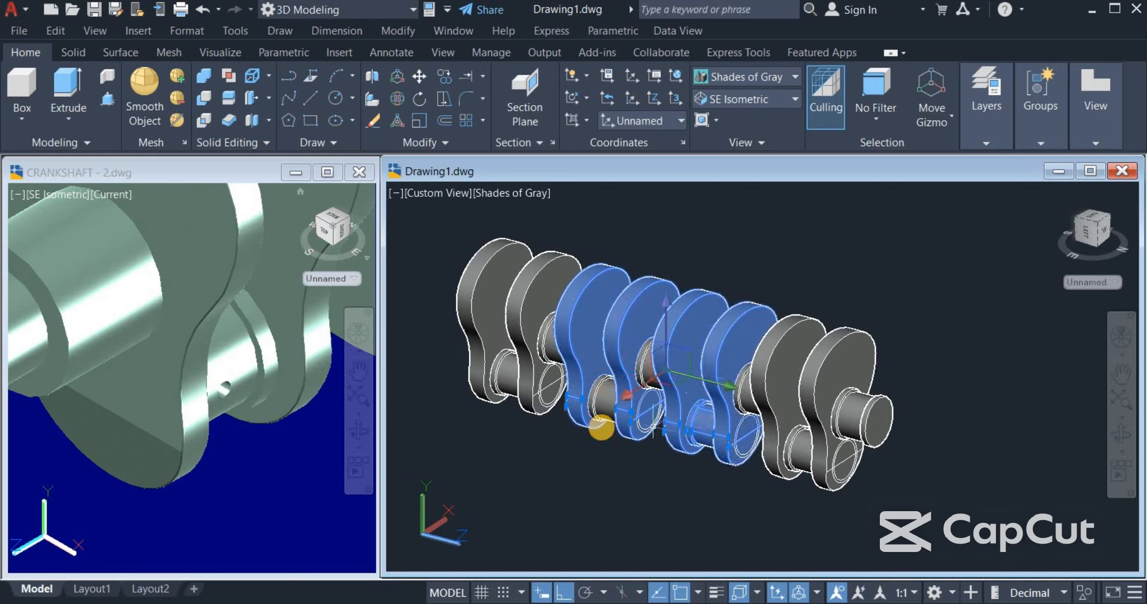
{"action": "left_click", "coordinate": [599, 406]}
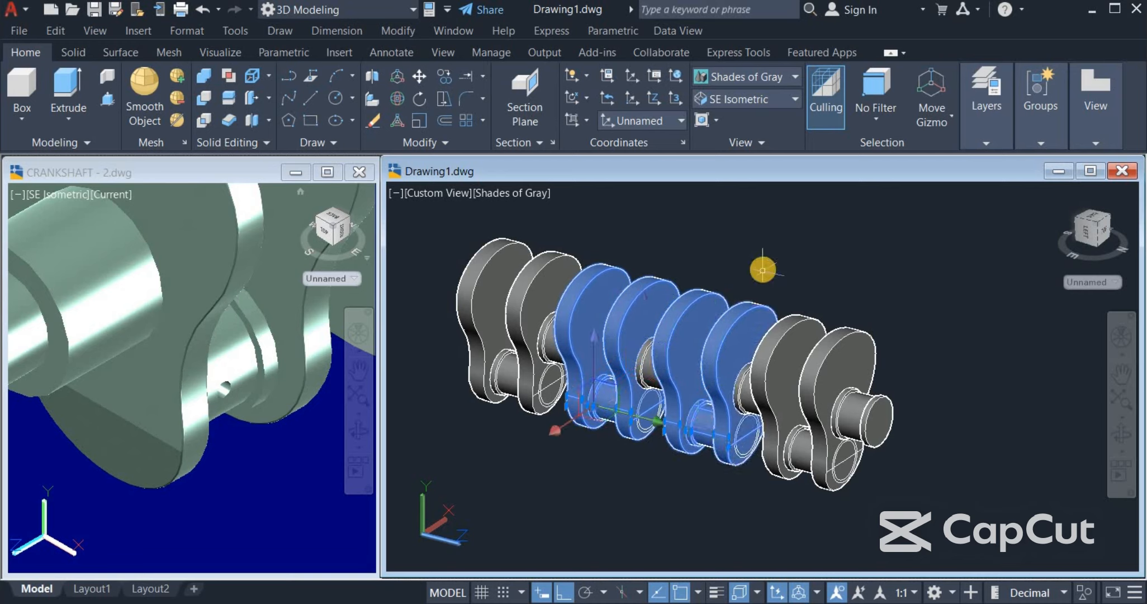
{"action": "right_click", "coordinate": [764, 306]}
{"action": "left_click", "coordinate": [807, 385]}
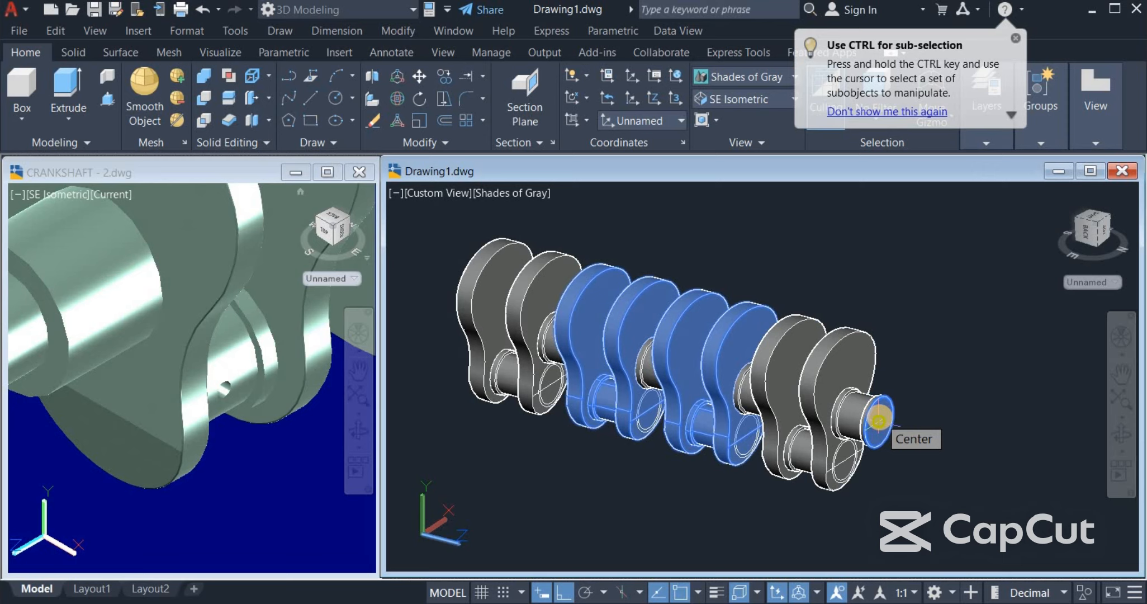
{"action": "left_click", "coordinate": [879, 417]}
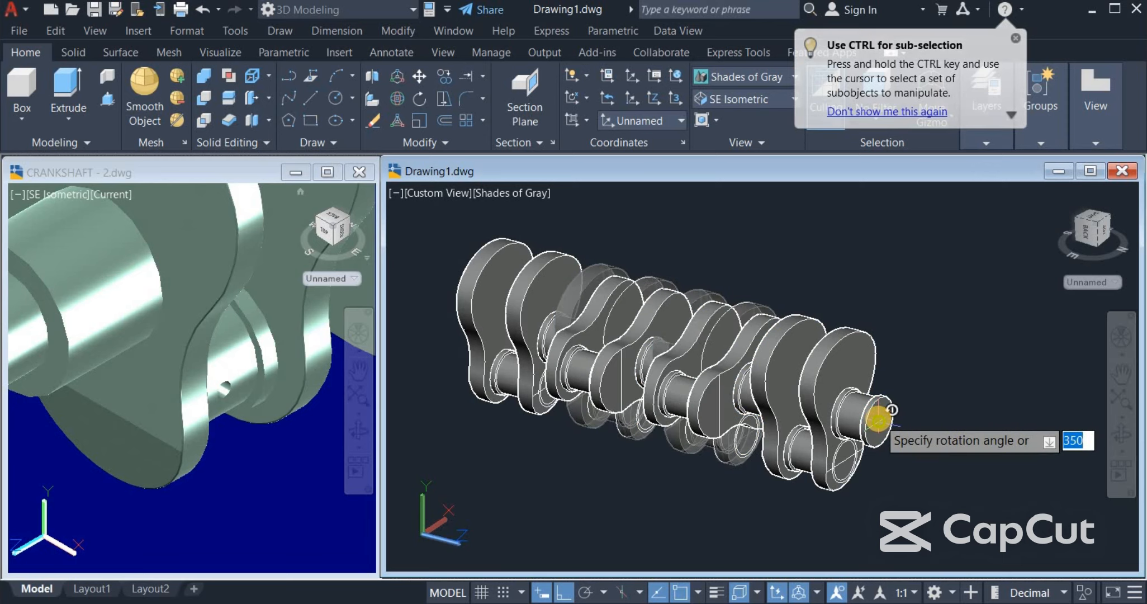
{"action": "type", "text": "180"}
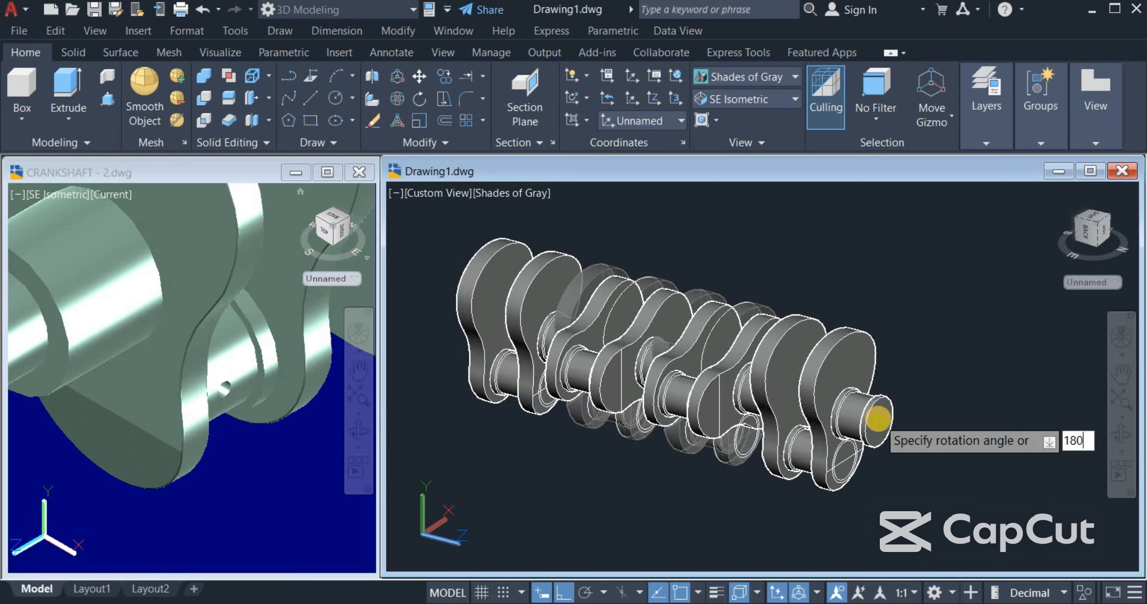
{"action": "key", "text": "Return"}
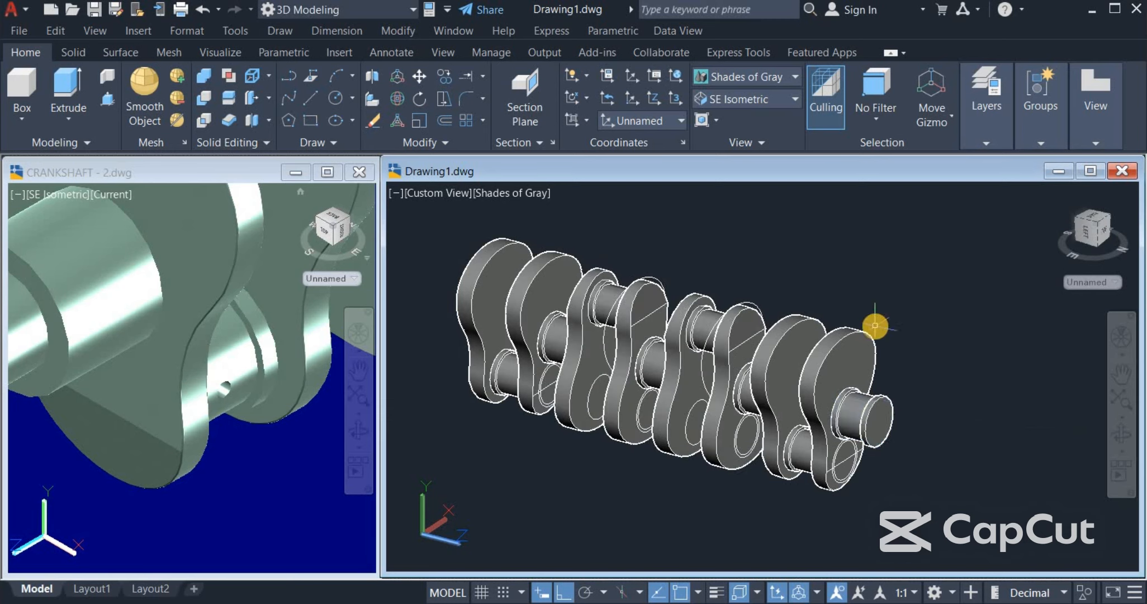
- Examine the end flange and its ring of bolt holes on the reference crankshaft in CRANKSHAFT - 2.dwg
{"action": "middle_click_drag", "start_coordinate": [783, 449], "coordinate": [759, 427]}
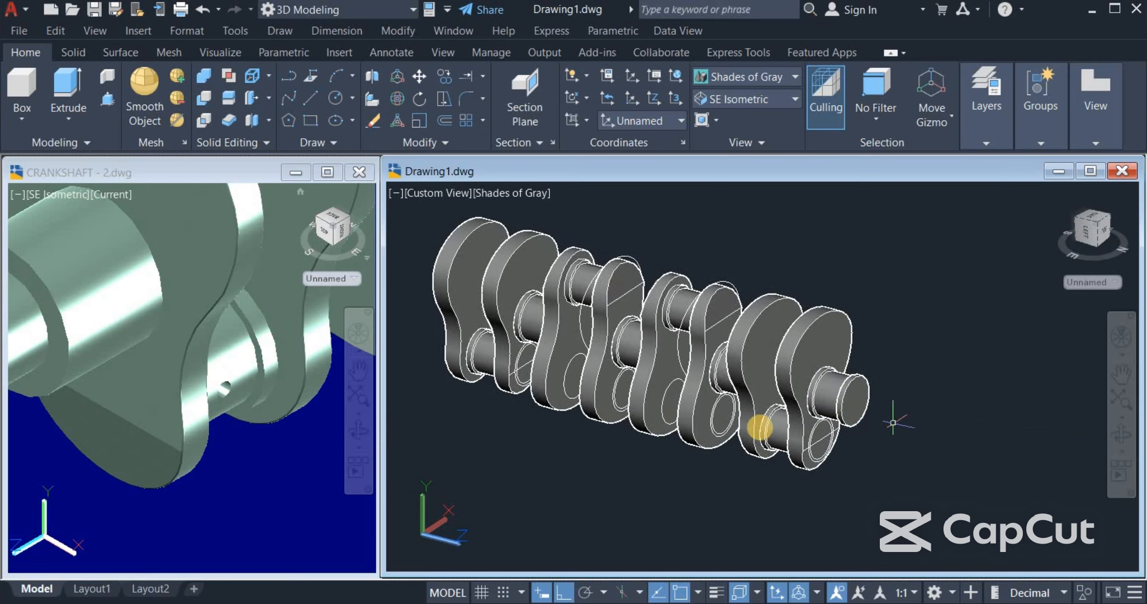
{"action": "left_click", "coordinate": [223, 441]}
{"action": "scroll", "coordinate": [220, 431], "scroll_direction": "down", "scroll_amount": 5}
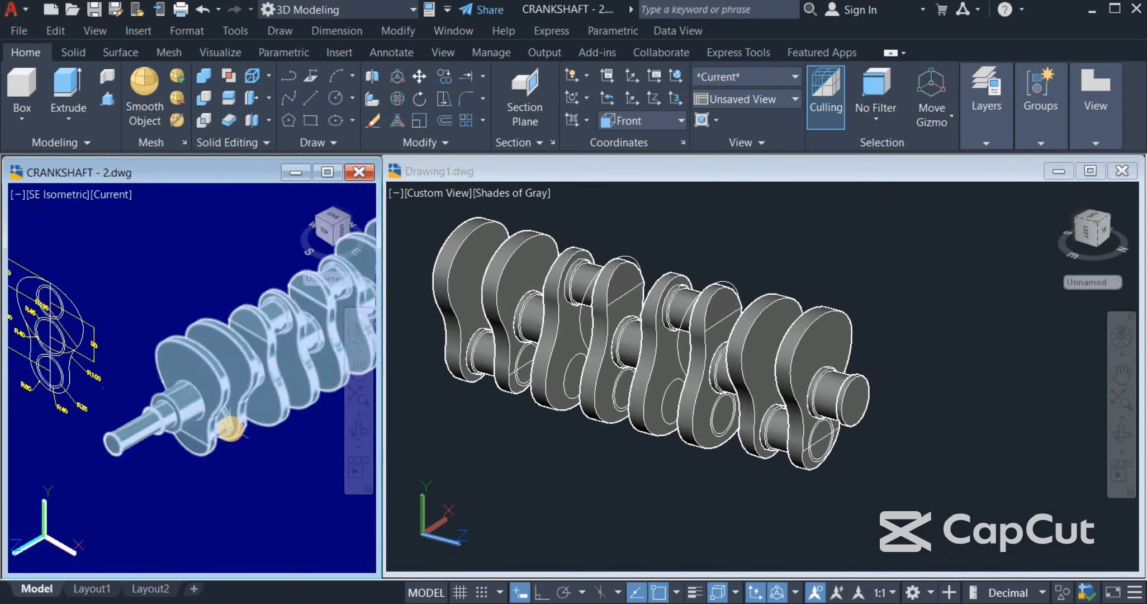
{"action": "scroll", "coordinate": [138, 495], "scroll_direction": "up", "scroll_amount": 5}
{"action": "middle_click_drag", "start_coordinate": [254, 402], "coordinate": [140, 462]}
{"action": "scroll", "coordinate": [246, 371], "scroll_direction": "up", "scroll_amount": 6}
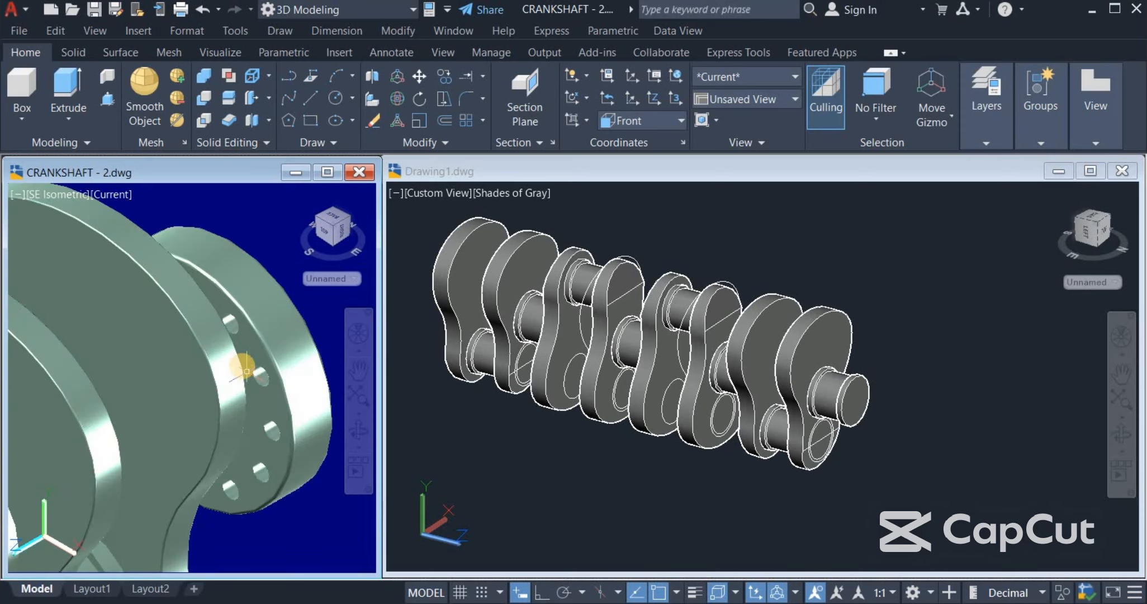
{"action": "scroll", "coordinate": [246, 371], "scroll_direction": "down", "scroll_amount": 2}
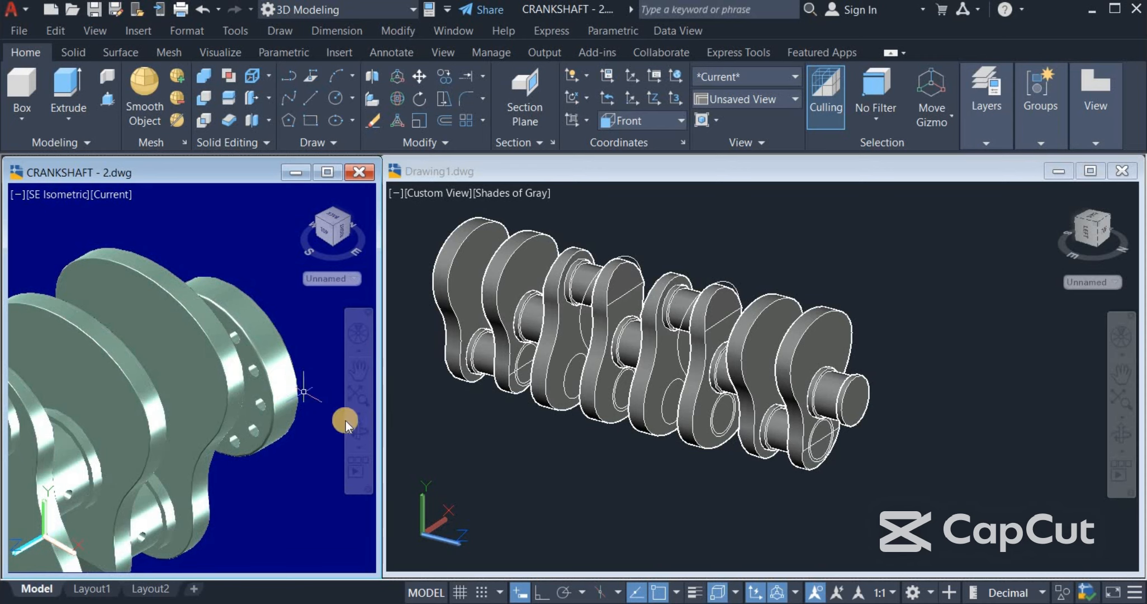
- In Drawing1.dwg, draw a 150 mm diameter circle in the empty space beyond the end main journal
{"action": "left_click", "coordinate": [471, 453]}
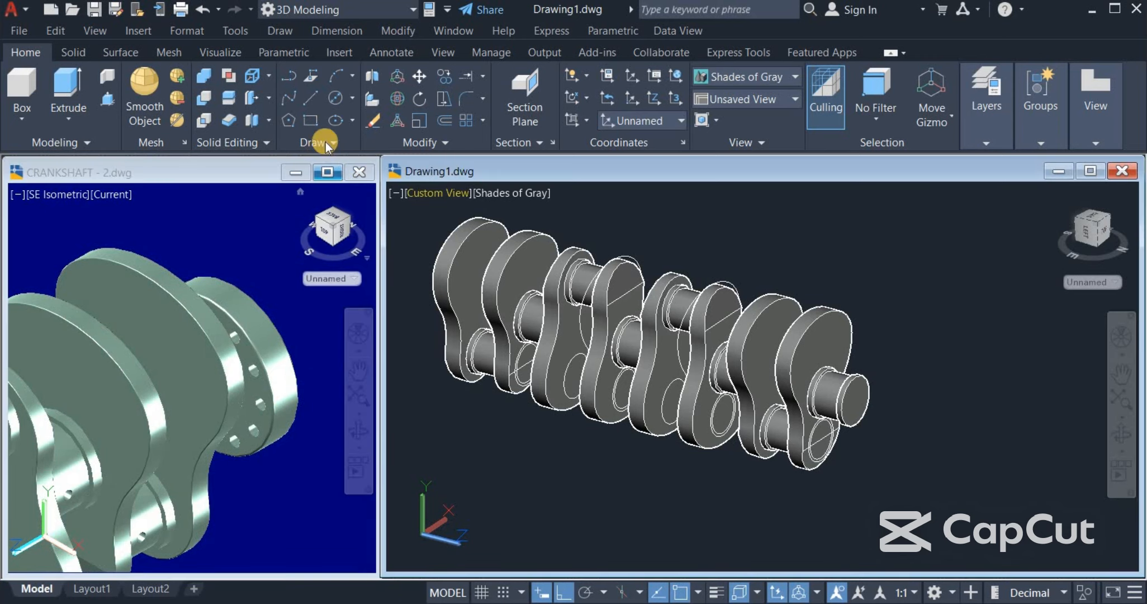
{"action": "left_click", "coordinate": [351, 98]}
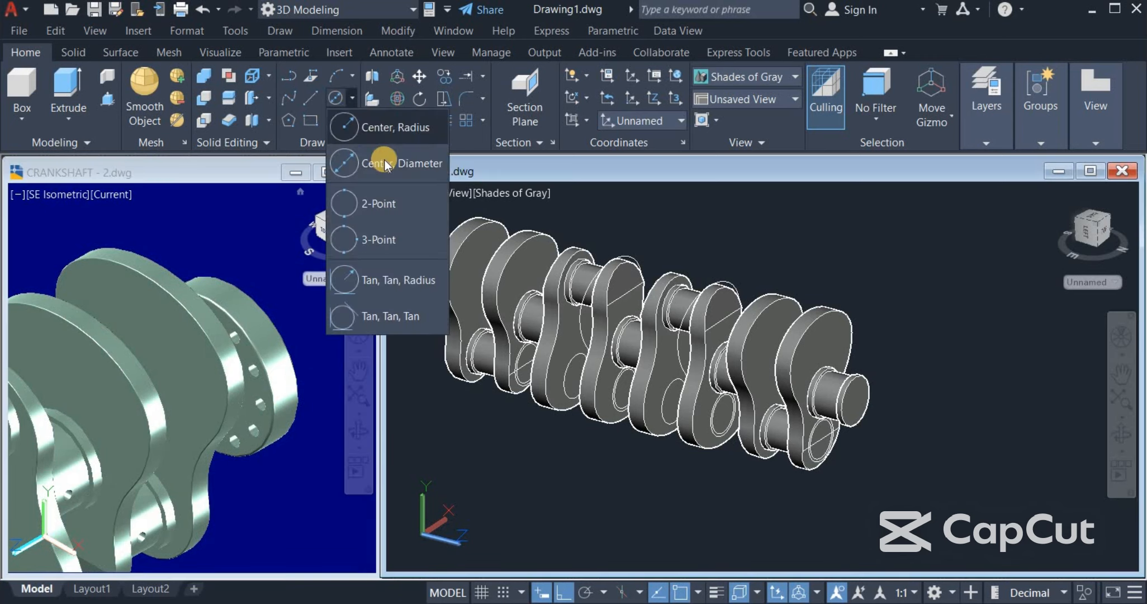
{"action": "left_click", "coordinate": [354, 159]}
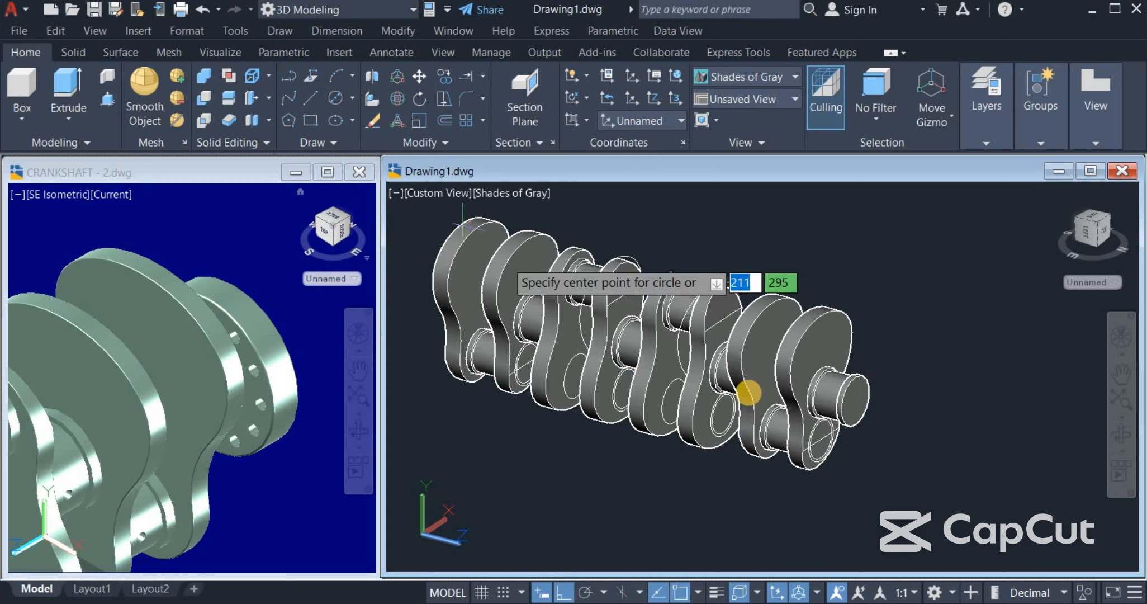
{"action": "left_click", "coordinate": [963, 343]}
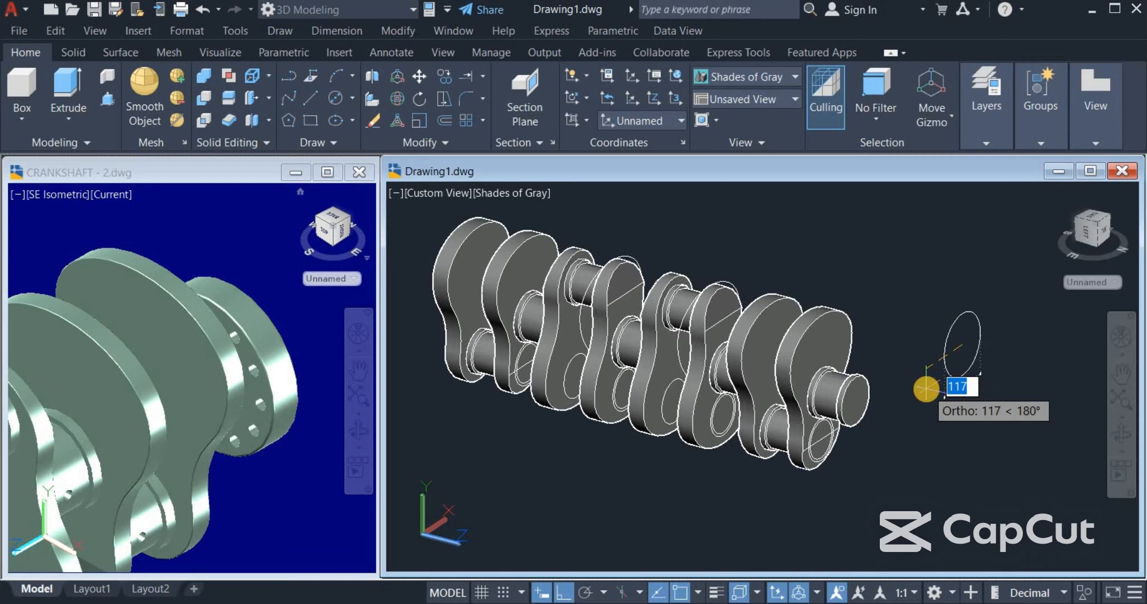
{"action": "type", "text": "150"}
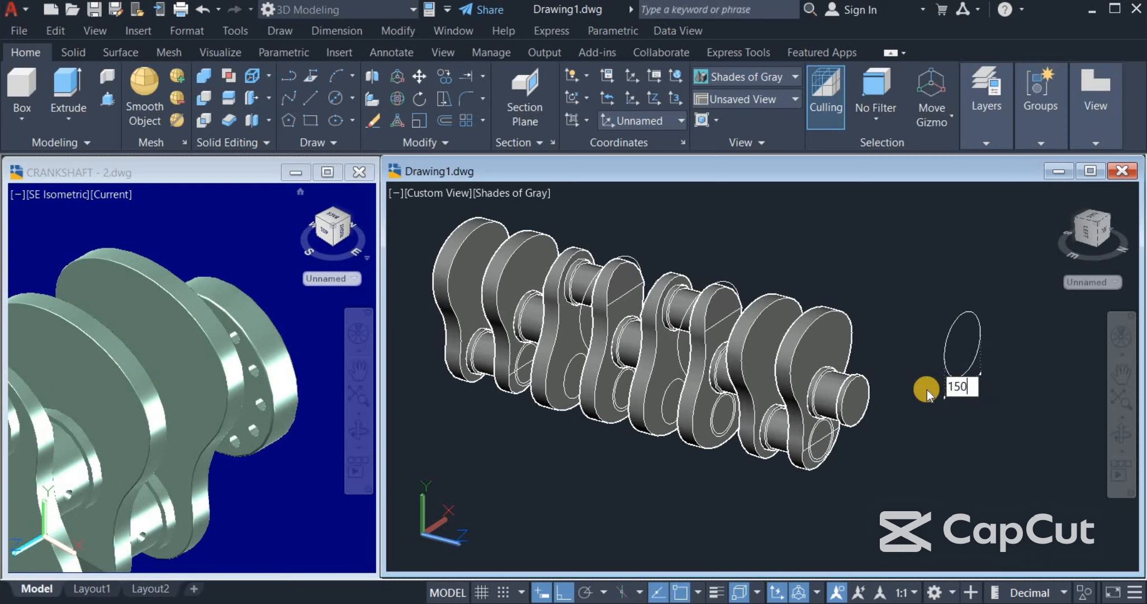
{"action": "key", "text": "Return"}
{"action": "scroll", "coordinate": [887, 390], "scroll_direction": "up", "scroll_amount": 3}
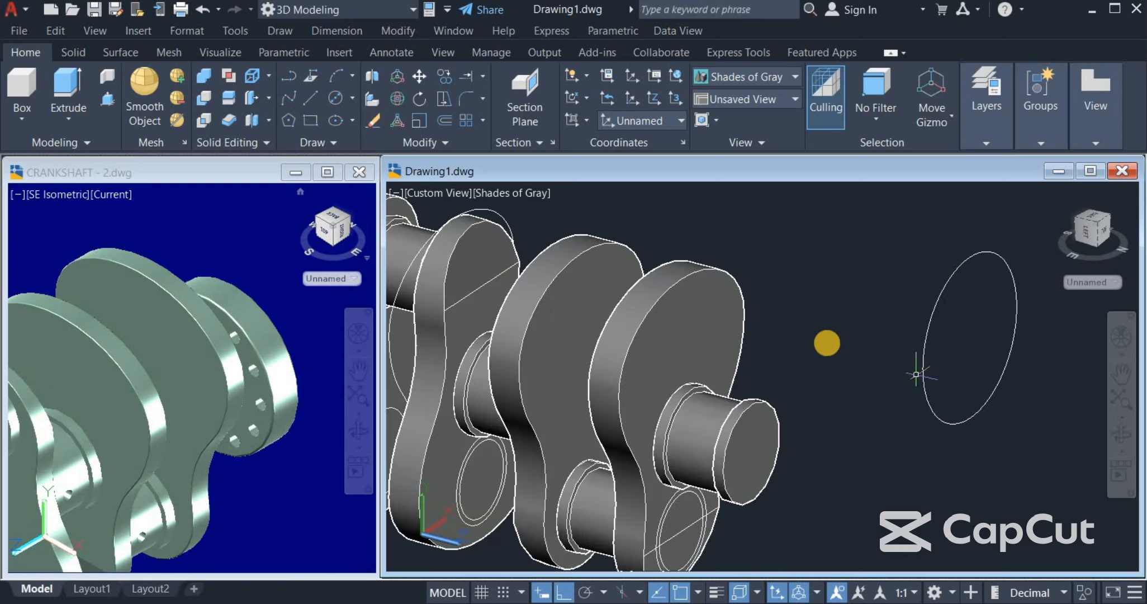
- Draw a 60 mm construction line from the large circle's center toward its rim
{"action": "left_click", "coordinate": [316, 110]}
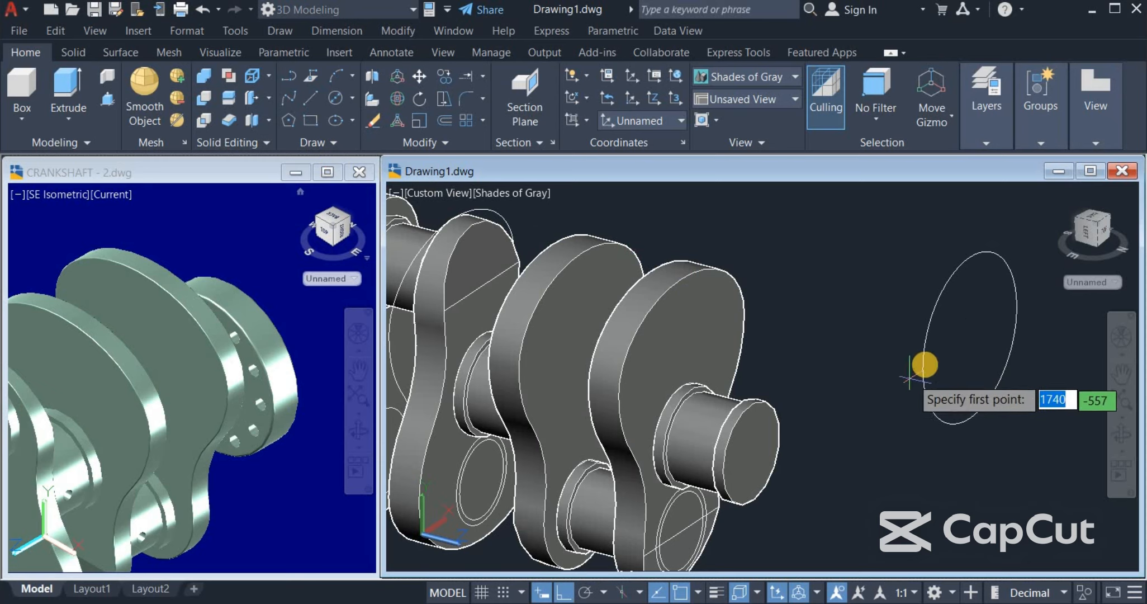
{"action": "left_click", "coordinate": [968, 338]}
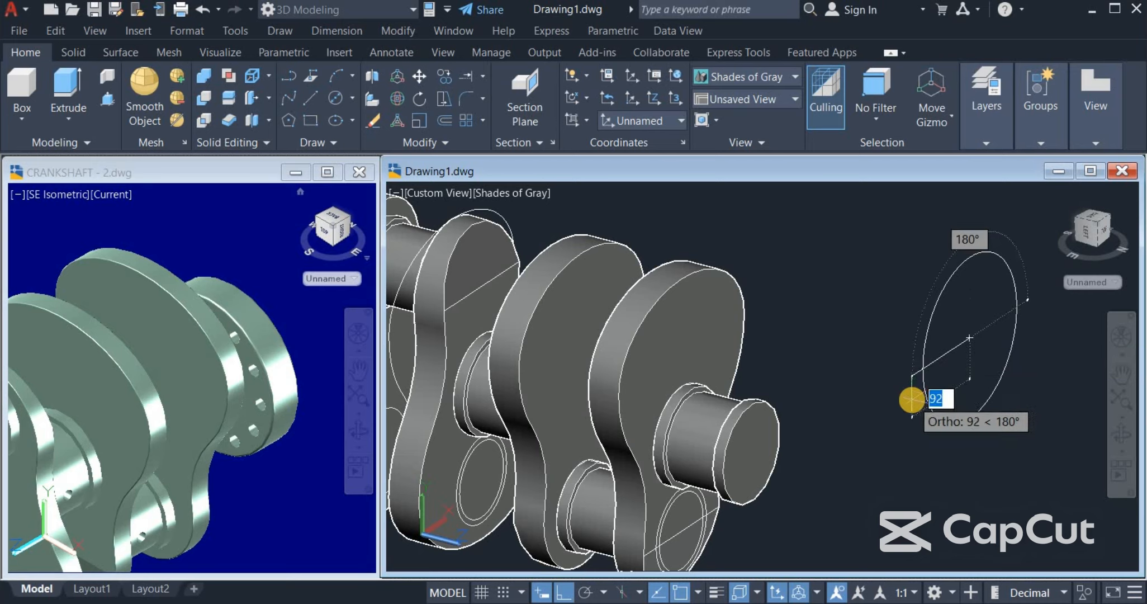
{"action": "type", "text": "60"}
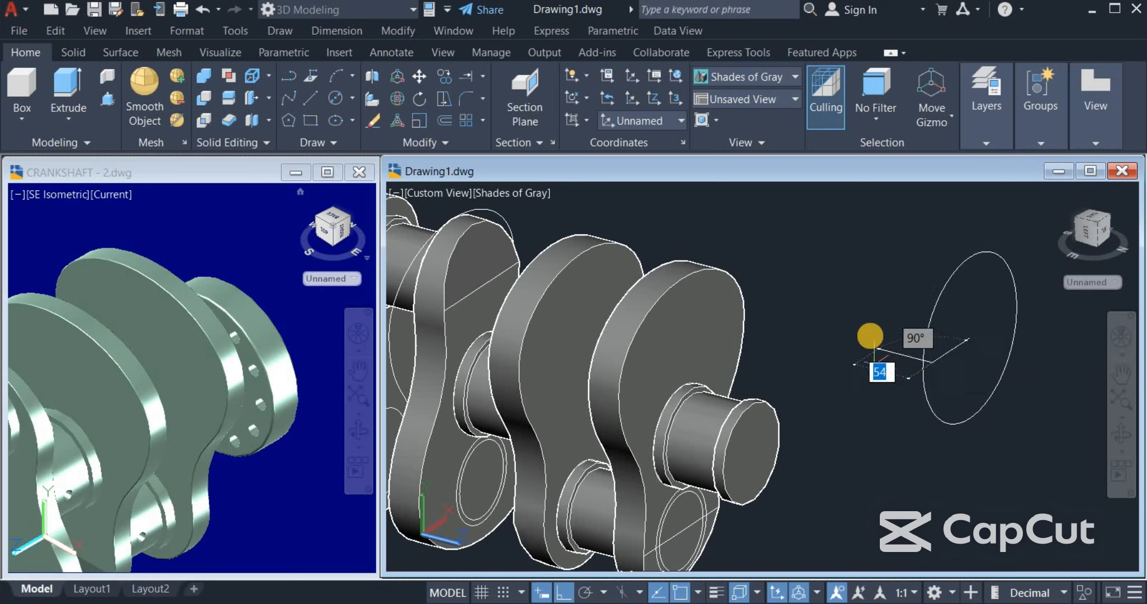
{"action": "right_click", "coordinate": [888, 330]}
{"action": "left_click", "coordinate": [916, 332]}
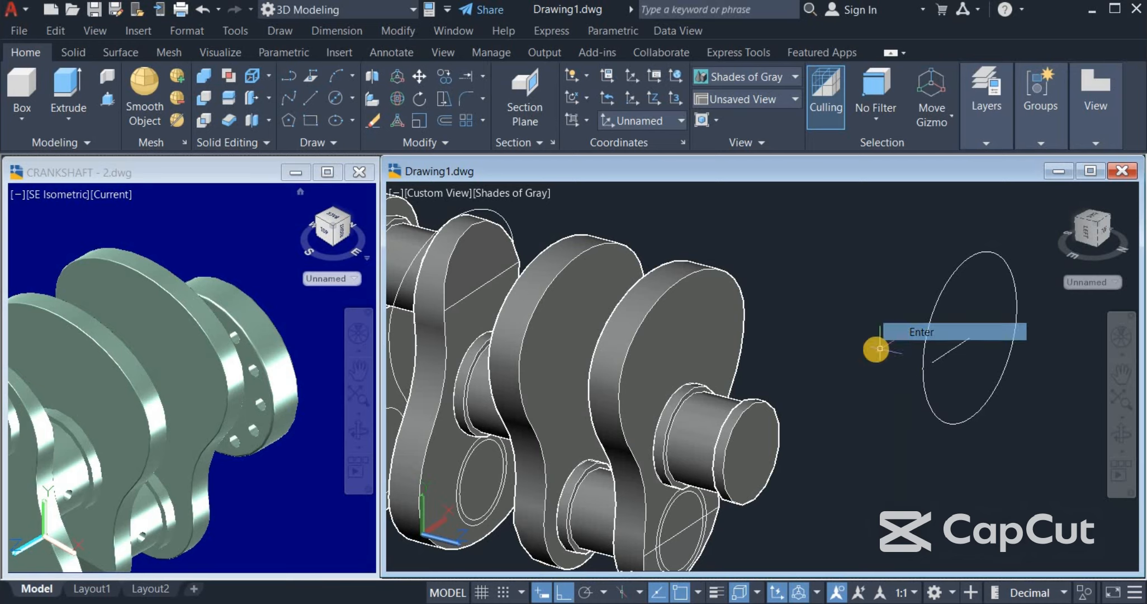
- Draw a small bolt-hole circle by diameter, centered on the outer end of the construction line
{"action": "left_click", "coordinate": [333, 98]}
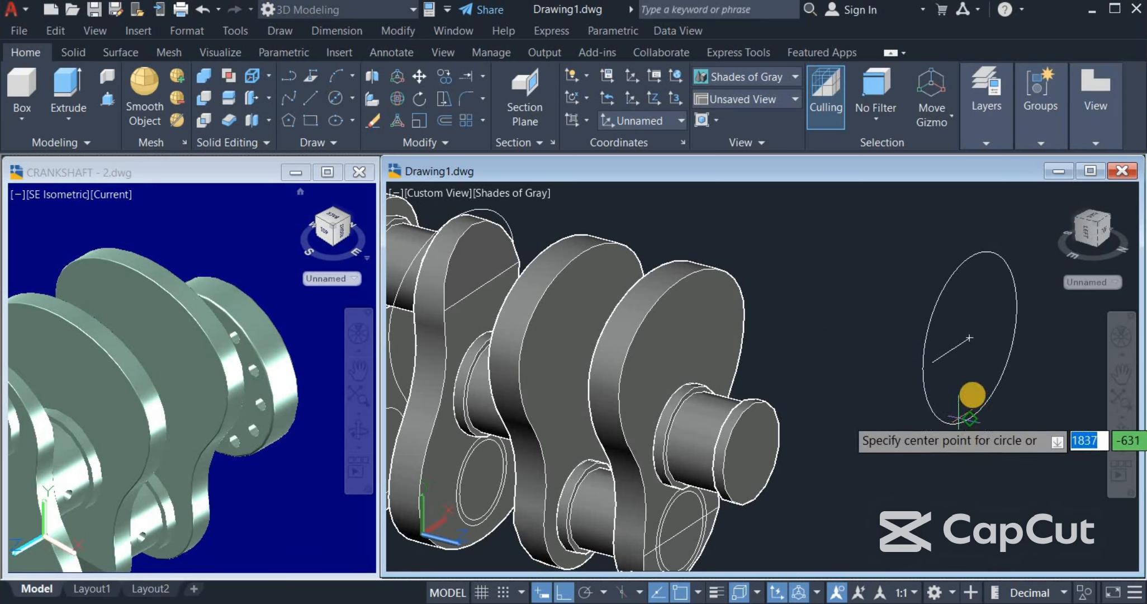
{"action": "left_click", "coordinate": [934, 370]}
{"action": "type", "text": "d"}
{"action": "key", "text": "Return"}
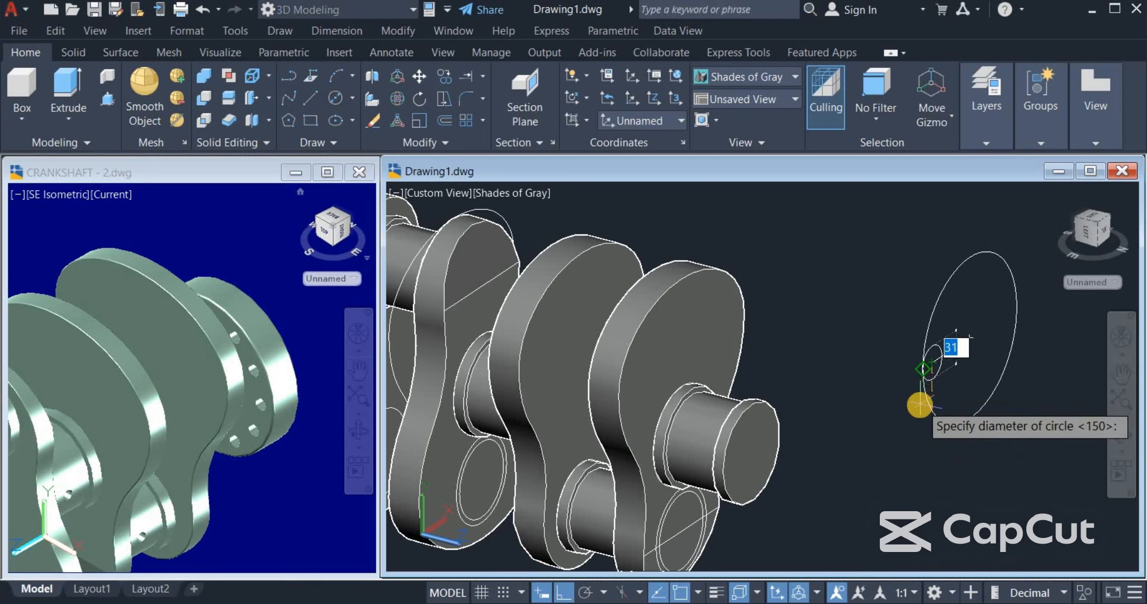
{"action": "type", "text": "1"}
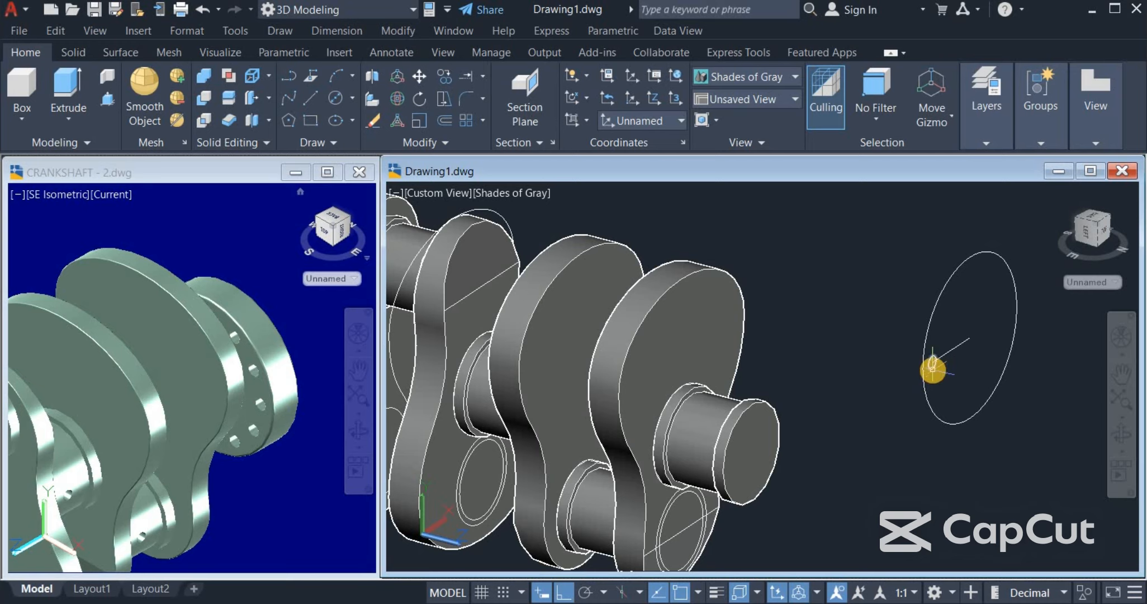
- Create a polar array of the small circle around the large circle's center with 12 items over 360°
{"action": "left_click", "coordinate": [483, 120]}
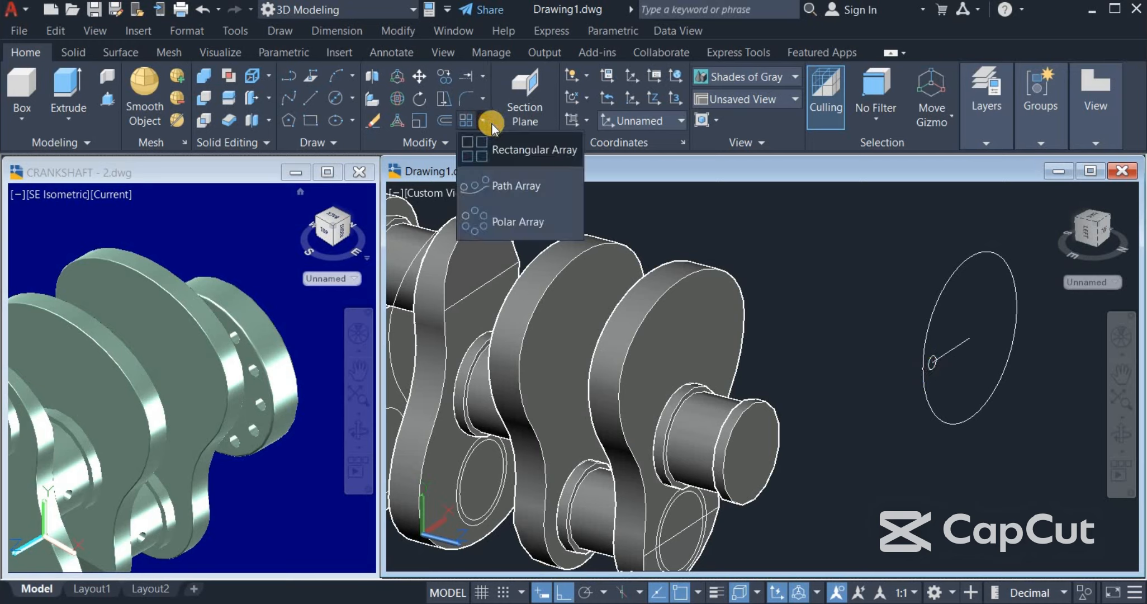
{"action": "left_click", "coordinate": [511, 221]}
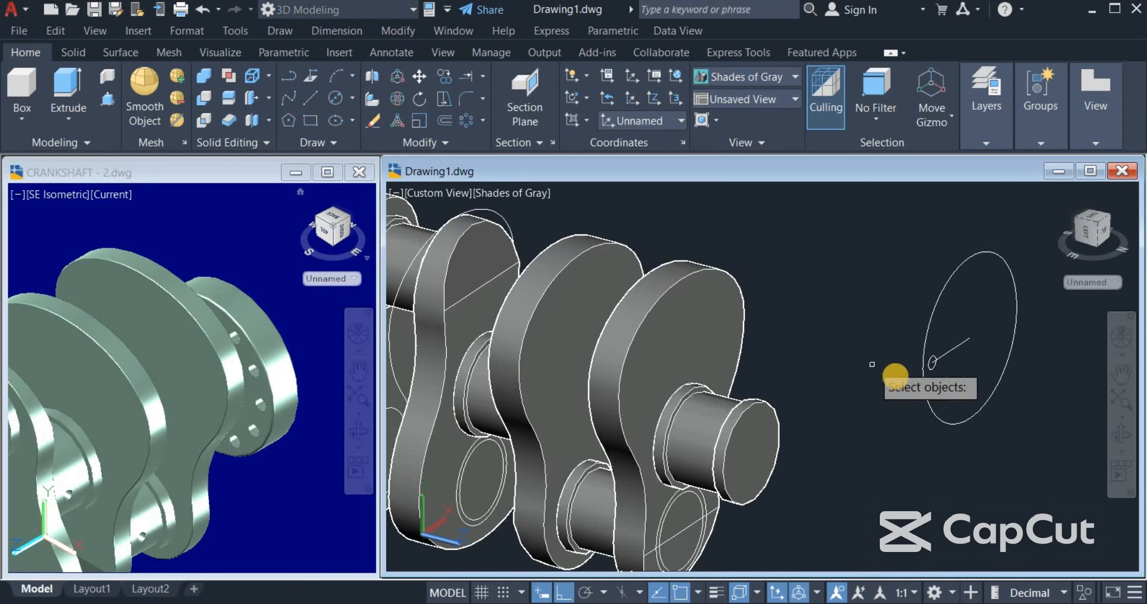
{"action": "left_click", "coordinate": [932, 364]}
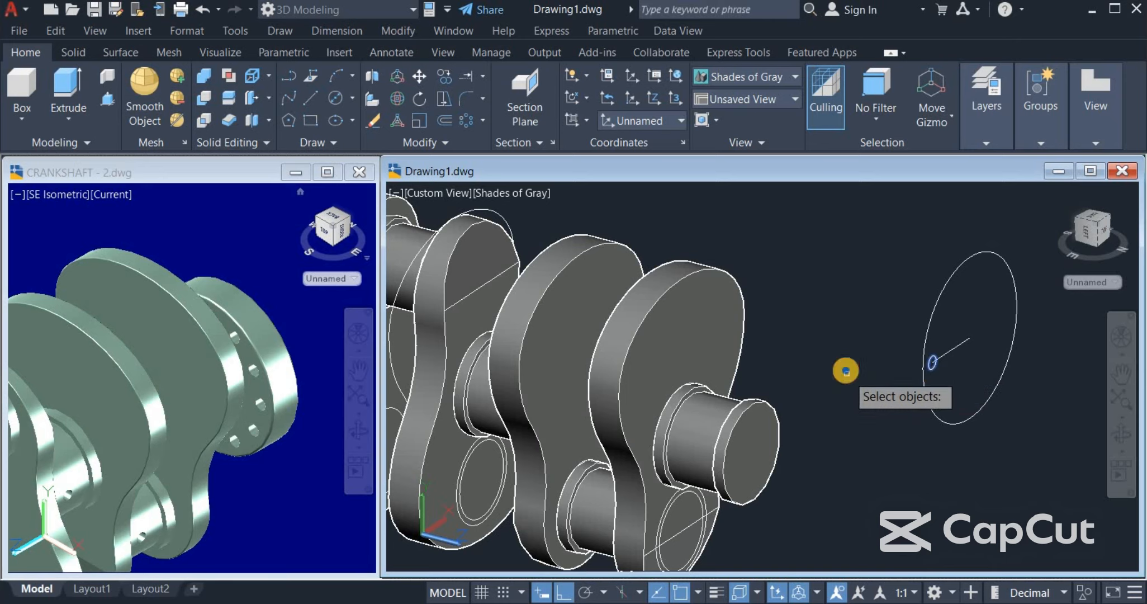
{"action": "key", "text": "Return"}
{"action": "left_click", "coordinate": [973, 340]}
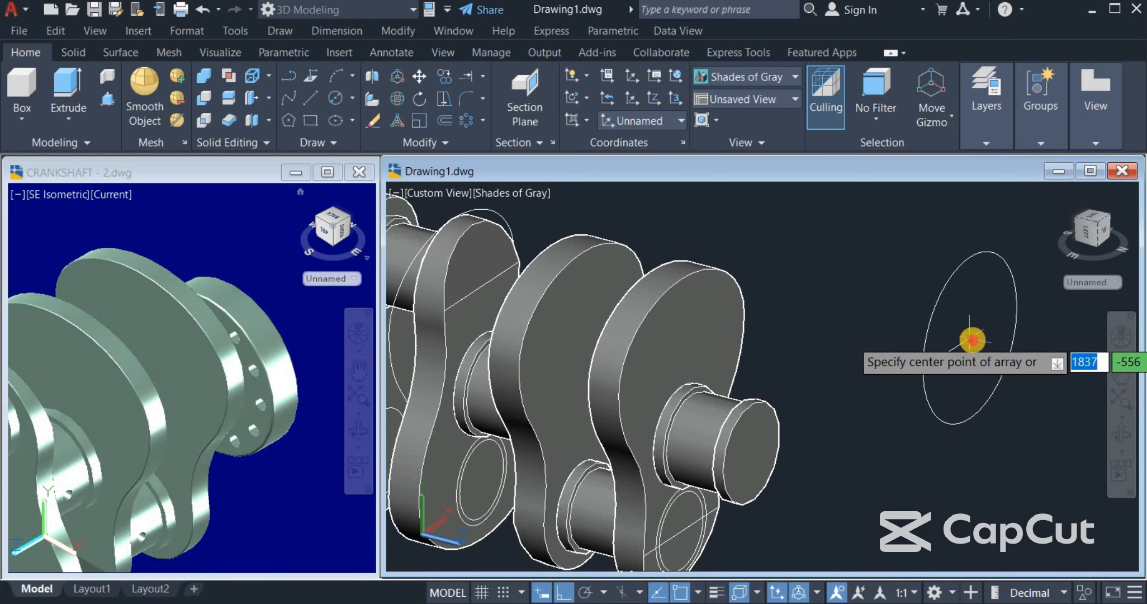
{"action": "right_click", "coordinate": [1027, 414]}
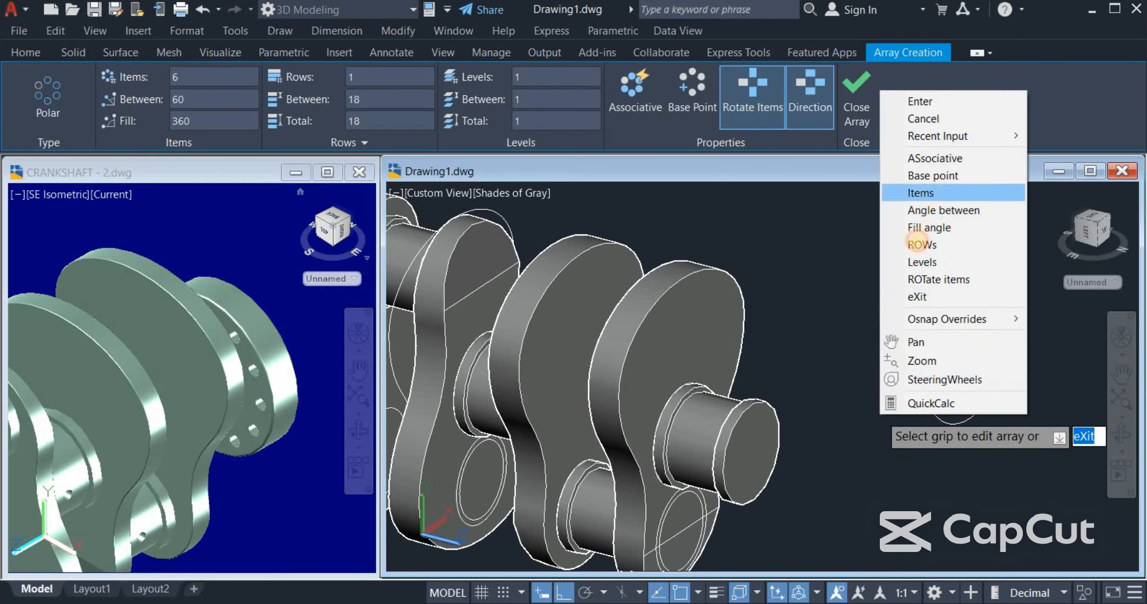
{"action": "left_click", "coordinate": [929, 193]}
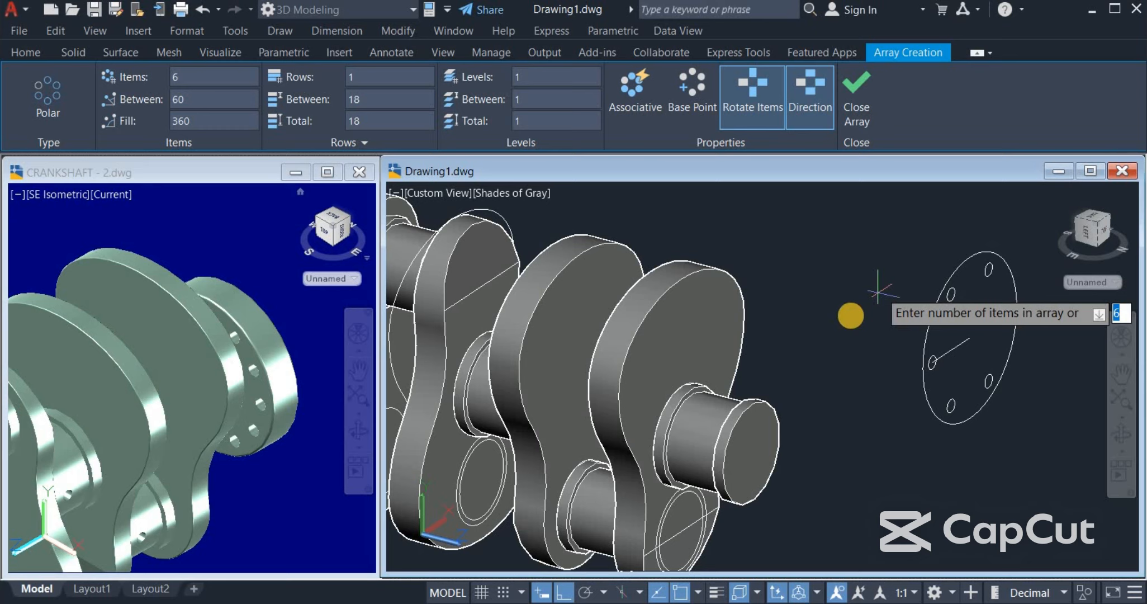
{"action": "type", "text": "12"}
{"action": "key", "text": "Return"}
{"action": "right_click", "coordinate": [845, 313]}
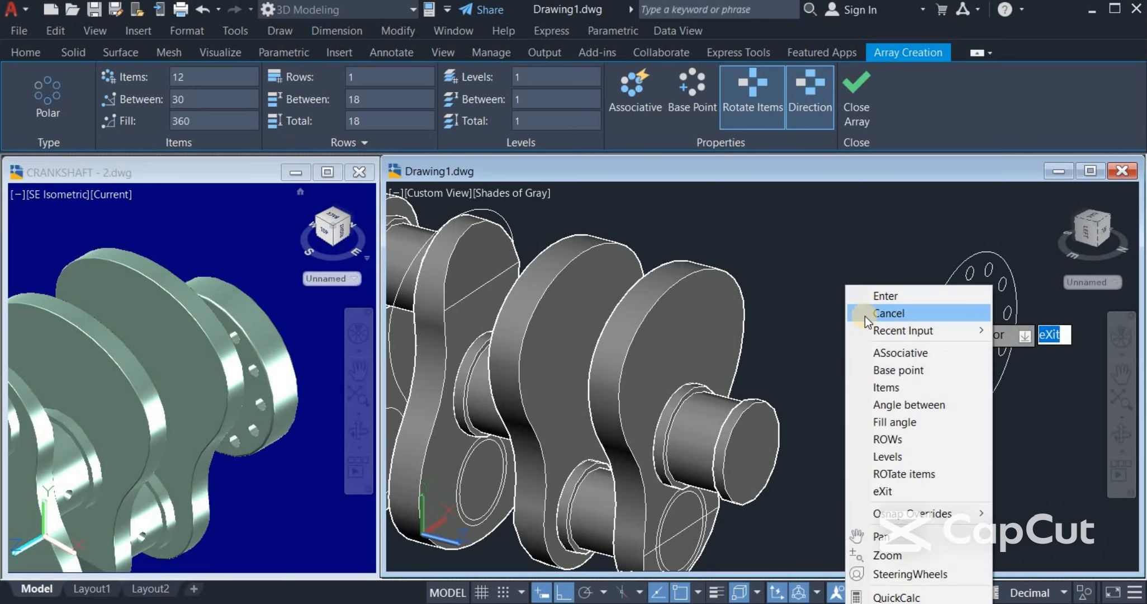
{"action": "left_click", "coordinate": [880, 295]}
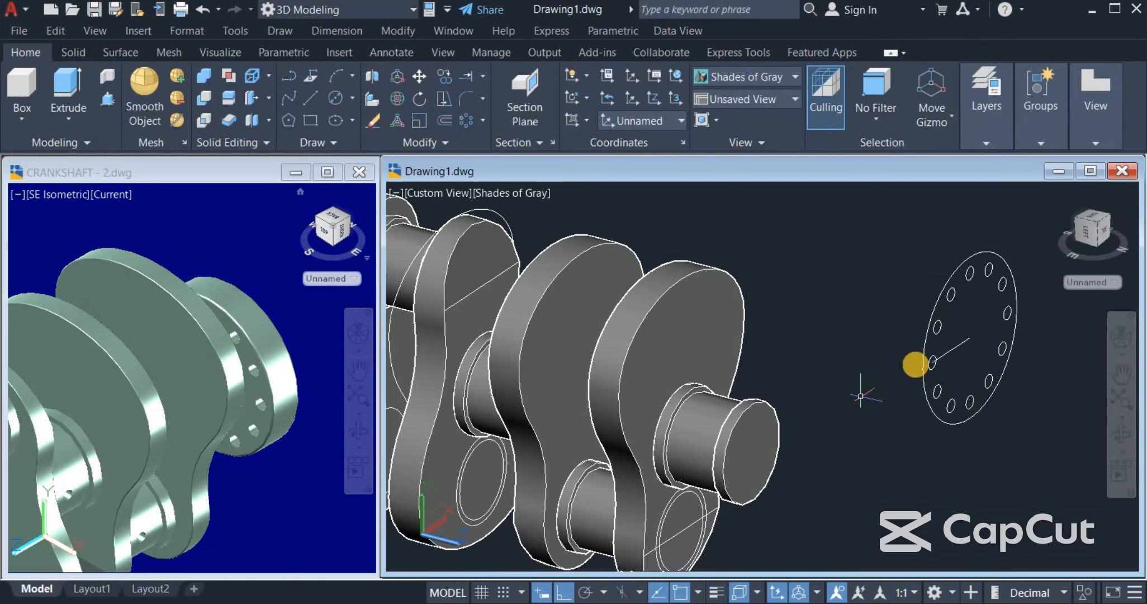
- Erase the construction line between the flange circle's center and the bolt-hole circle
{"action": "left_click", "coordinate": [910, 355]}
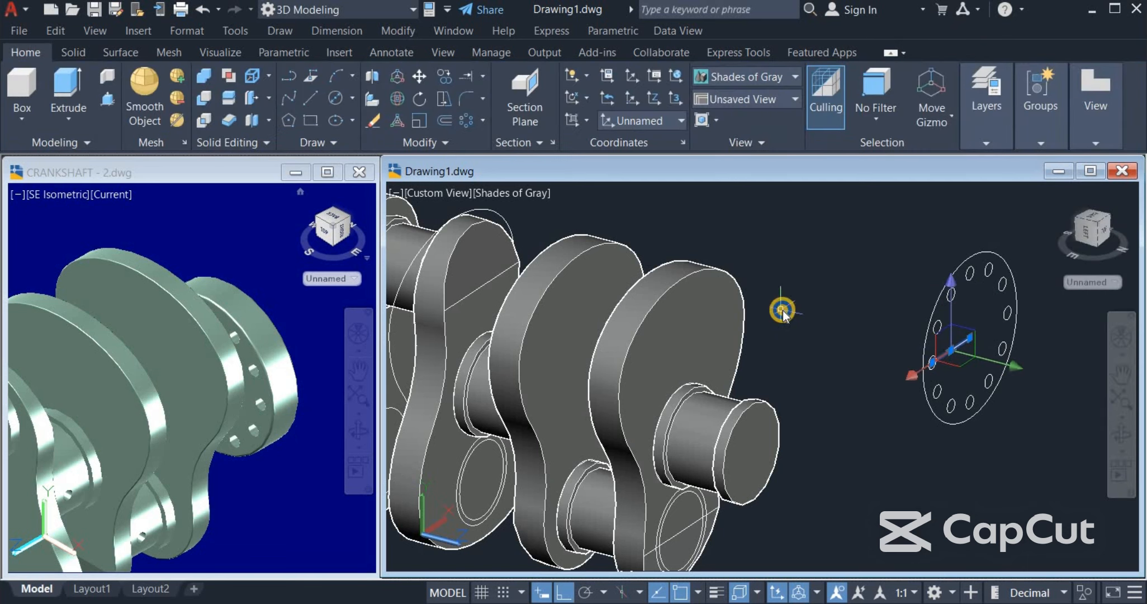
{"action": "right_click", "coordinate": [783, 308]}
{"action": "left_click", "coordinate": [822, 296]}
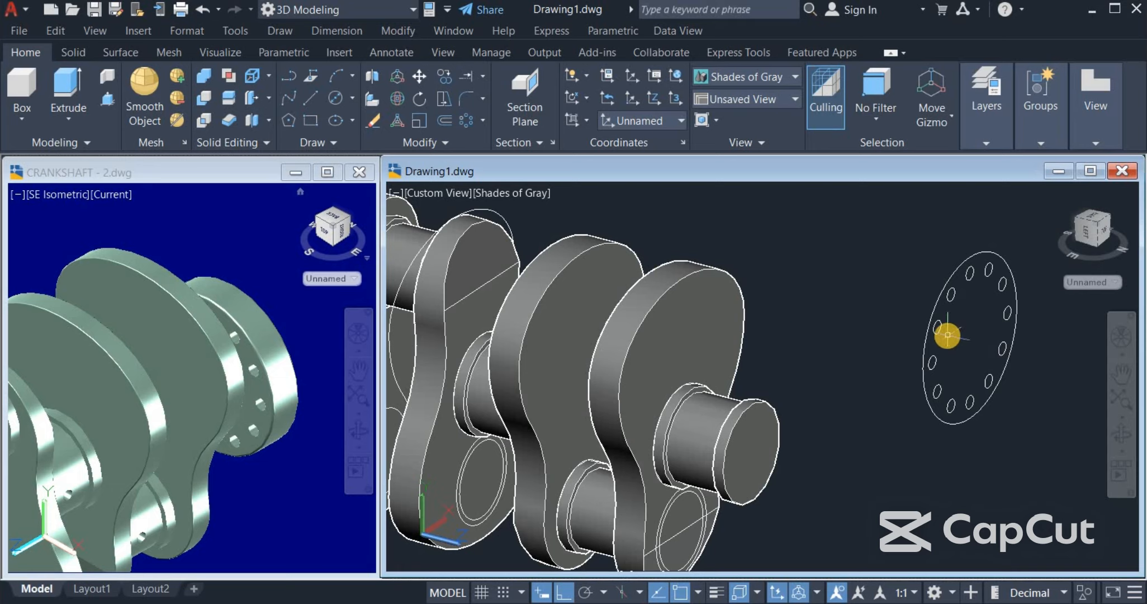
- Presspull the area between the large flange circle and its twelve bolt-hole circles by 35 mm toward the crankshaft
{"action": "left_click", "coordinate": [411, 257]}
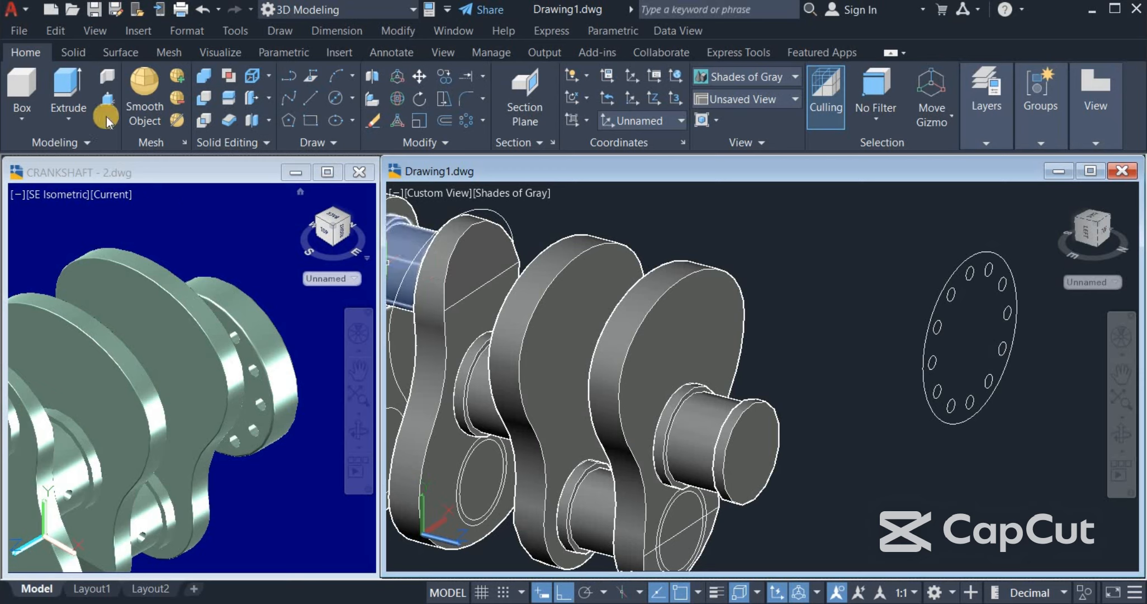
{"action": "left_click", "coordinate": [108, 100]}
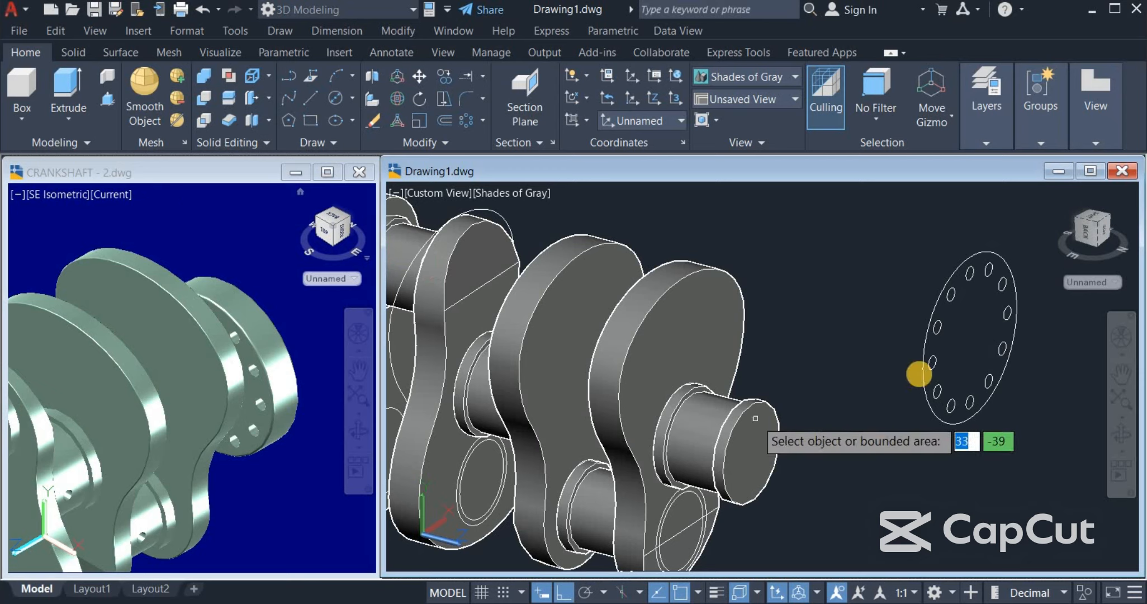
{"action": "left_click", "coordinate": [964, 344]}
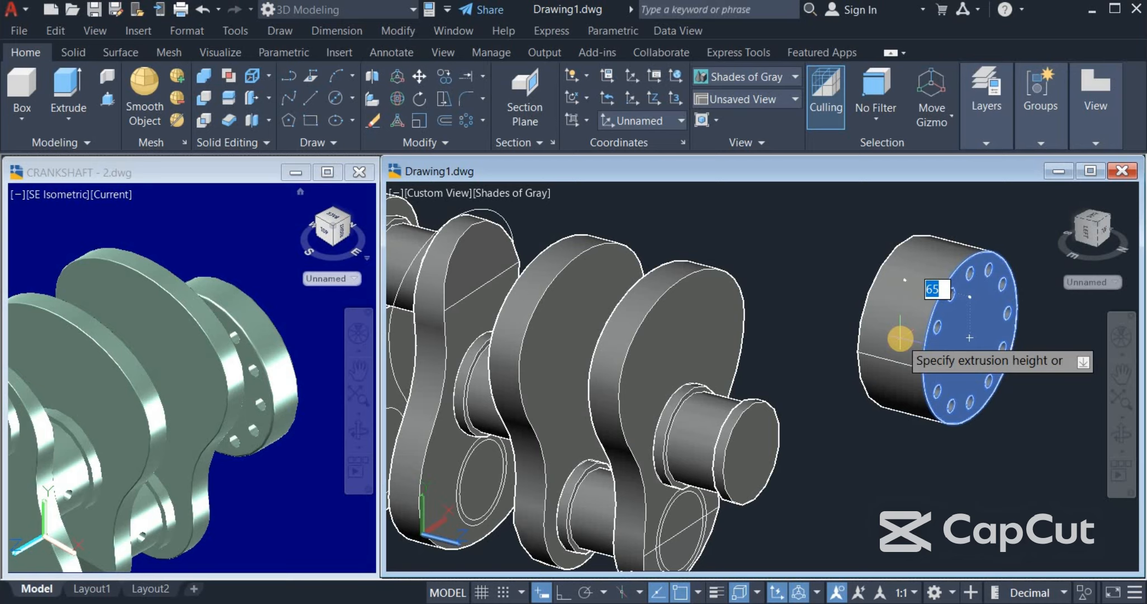
{"action": "type", "text": "35"}
{"action": "key", "text": "Return"}
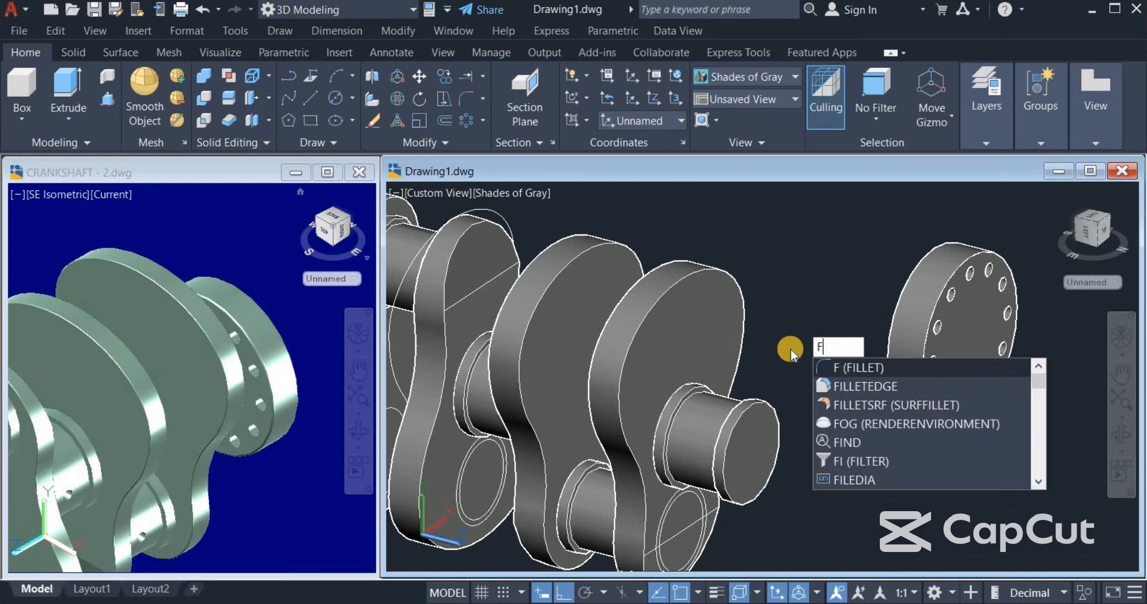
- Fillet the front and back outer rim edges of the flange with a radius of 2 mm
{"action": "left_click", "coordinate": [861, 385]}
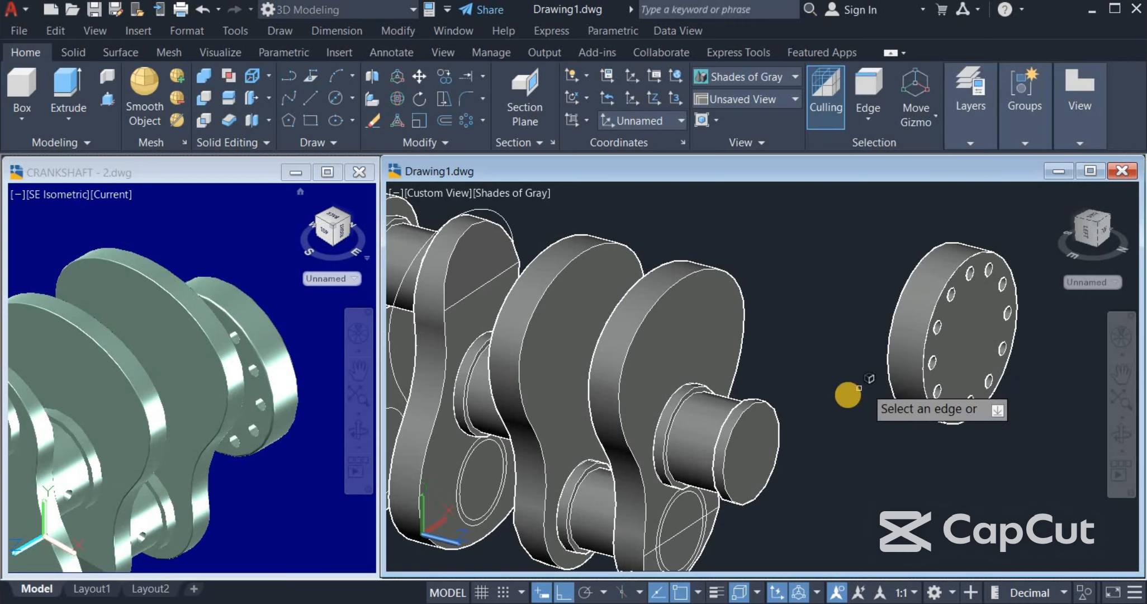
{"action": "right_click", "coordinate": [811, 384]}
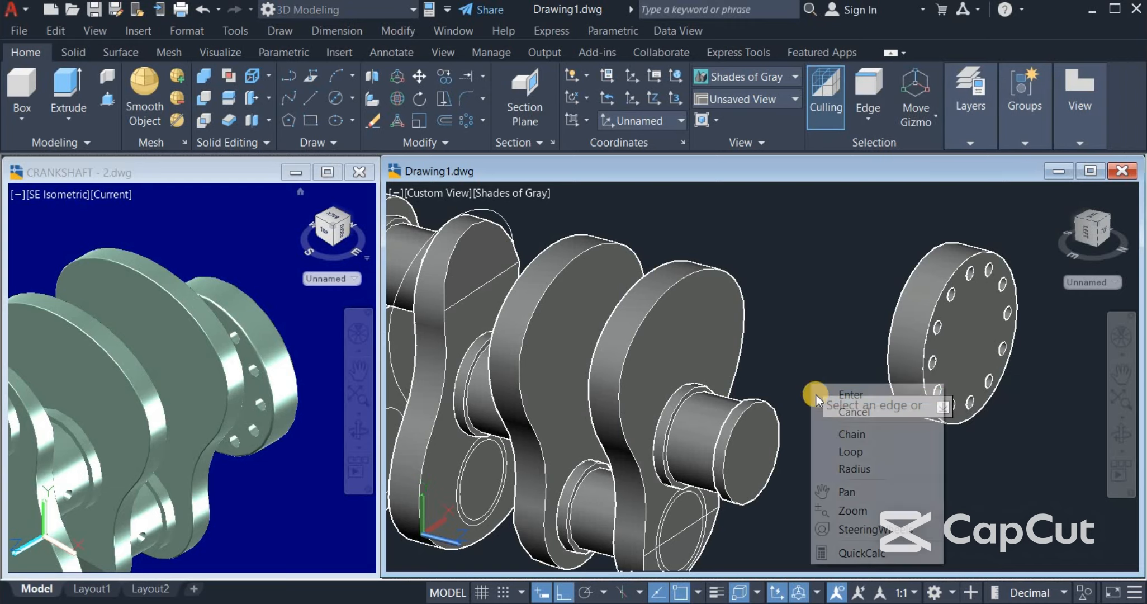
{"action": "left_click", "coordinate": [853, 469]}
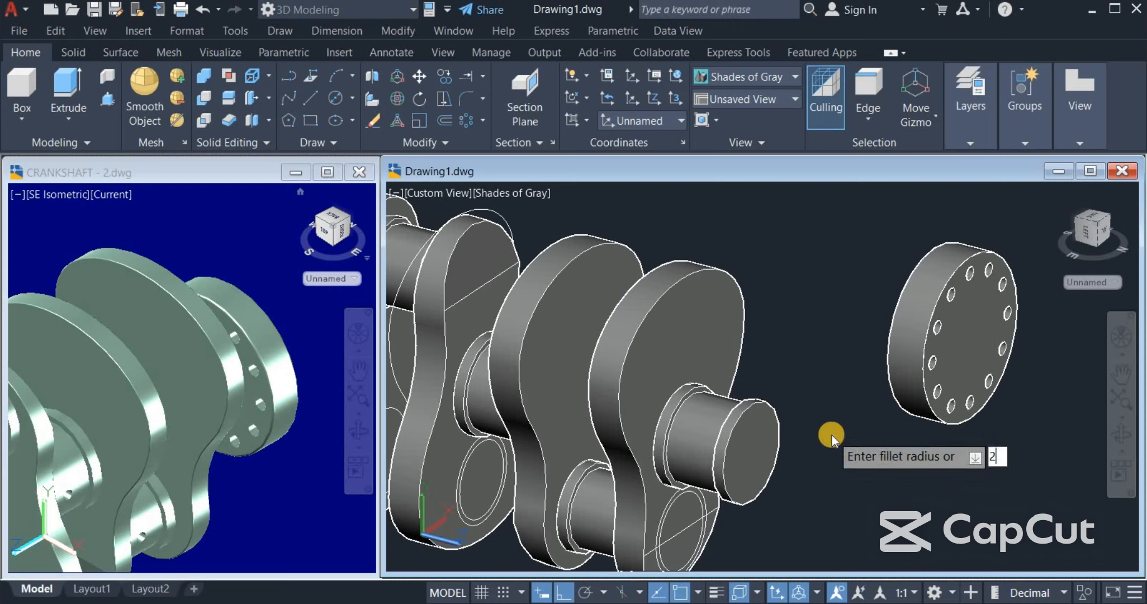
{"action": "key", "text": "Return"}
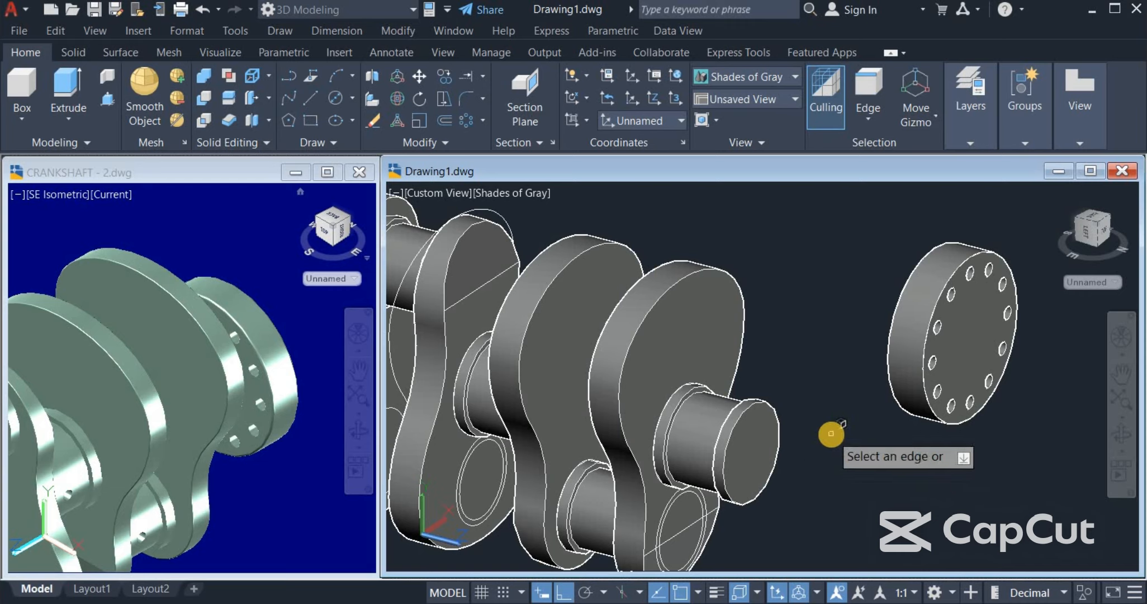
{"action": "right_click", "coordinate": [832, 435]}
{"action": "left_click", "coordinate": [869, 306]}
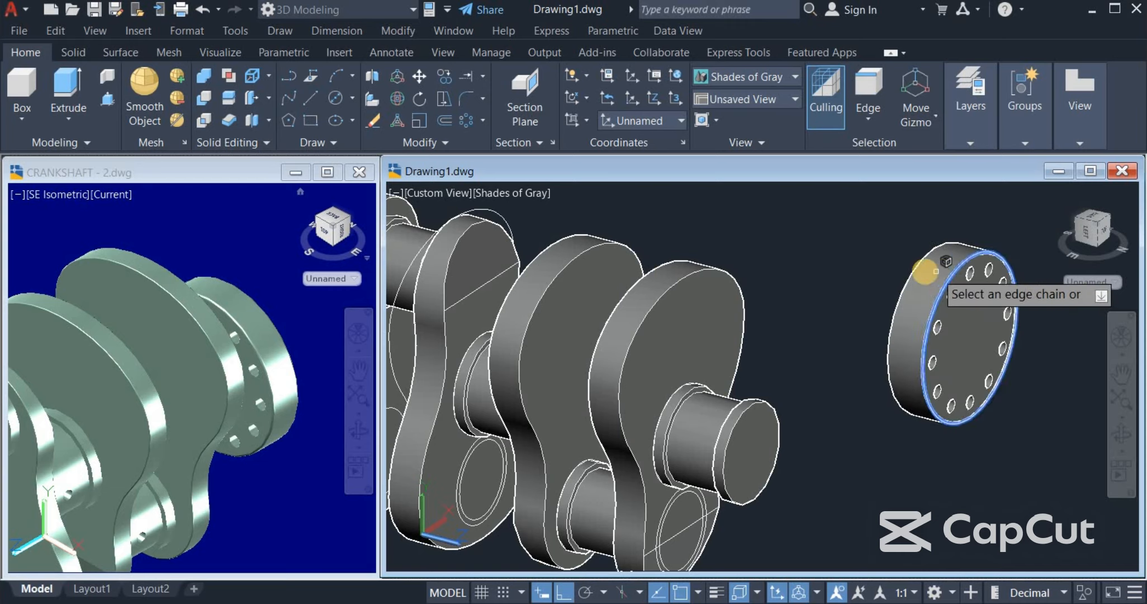
{"action": "left_click", "coordinate": [899, 276]}
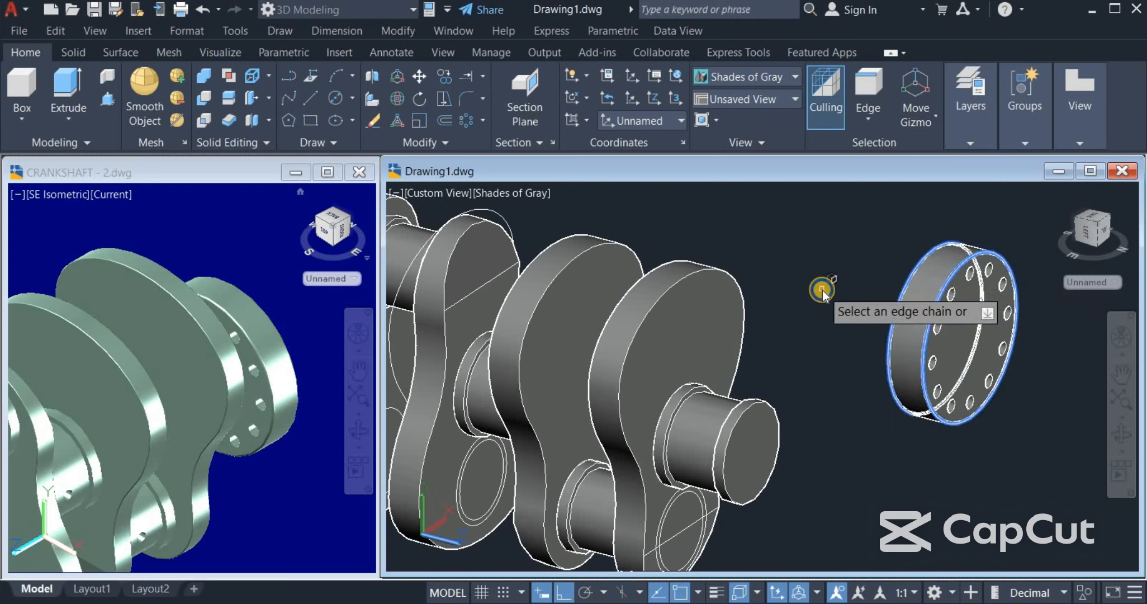
{"action": "right_click", "coordinate": [822, 291]}
{"action": "left_click", "coordinate": [834, 295]}
{"action": "right_click", "coordinate": [818, 273]}
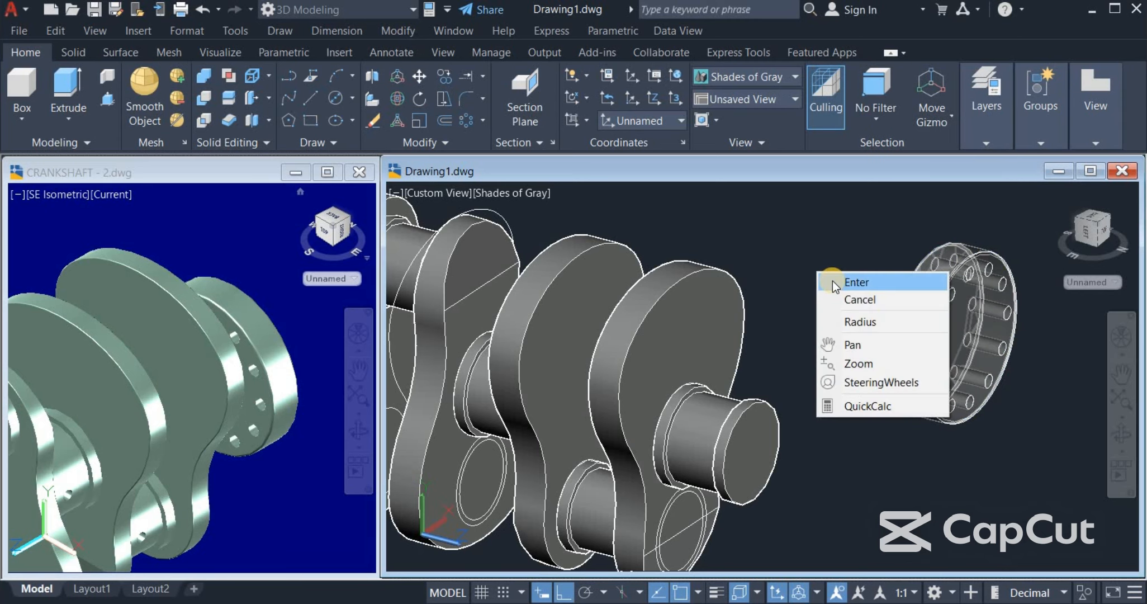
{"action": "left_click", "coordinate": [833, 282]}
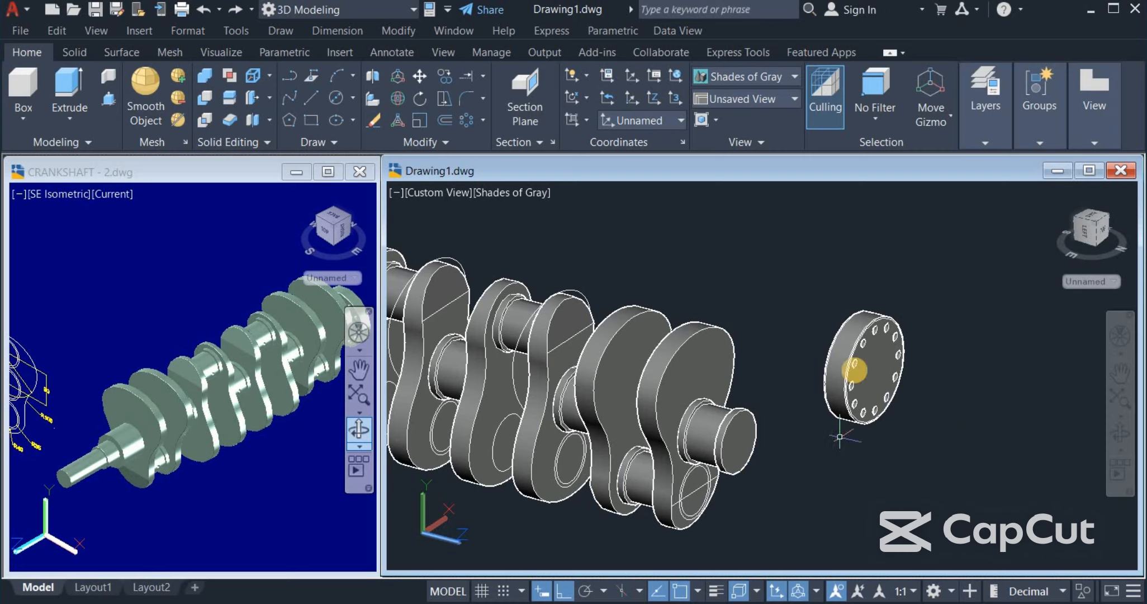
- Move the drilled flange so the center of its inner face sits on the center of the last journal's end face
{"action": "left_click", "coordinate": [859, 370]}
{"action": "left_click", "coordinate": [737, 441]}
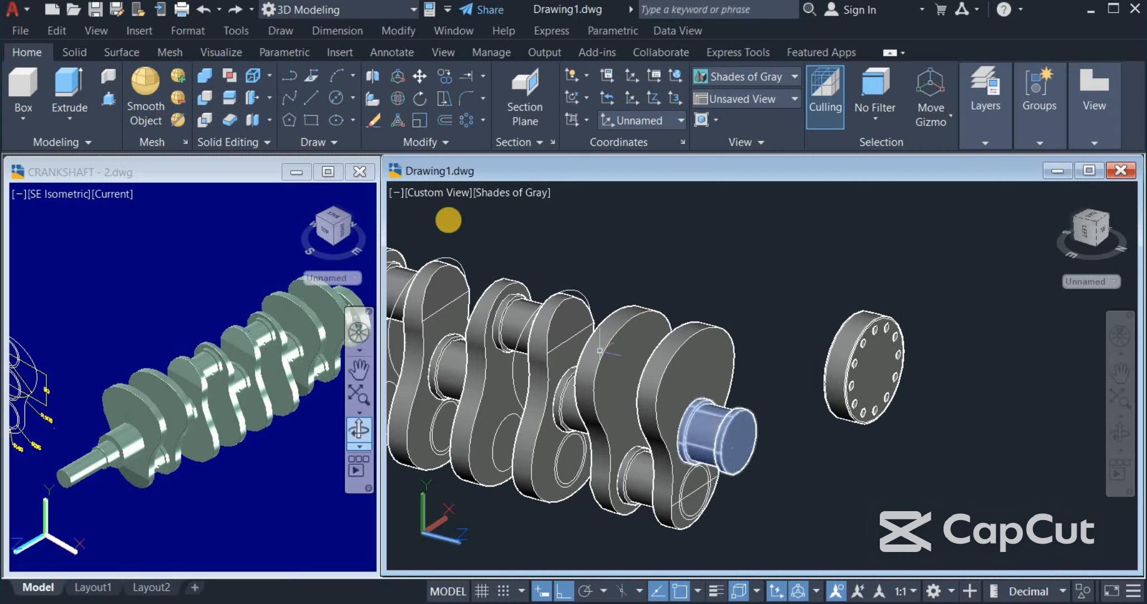
{"action": "left_click", "coordinate": [420, 84]}
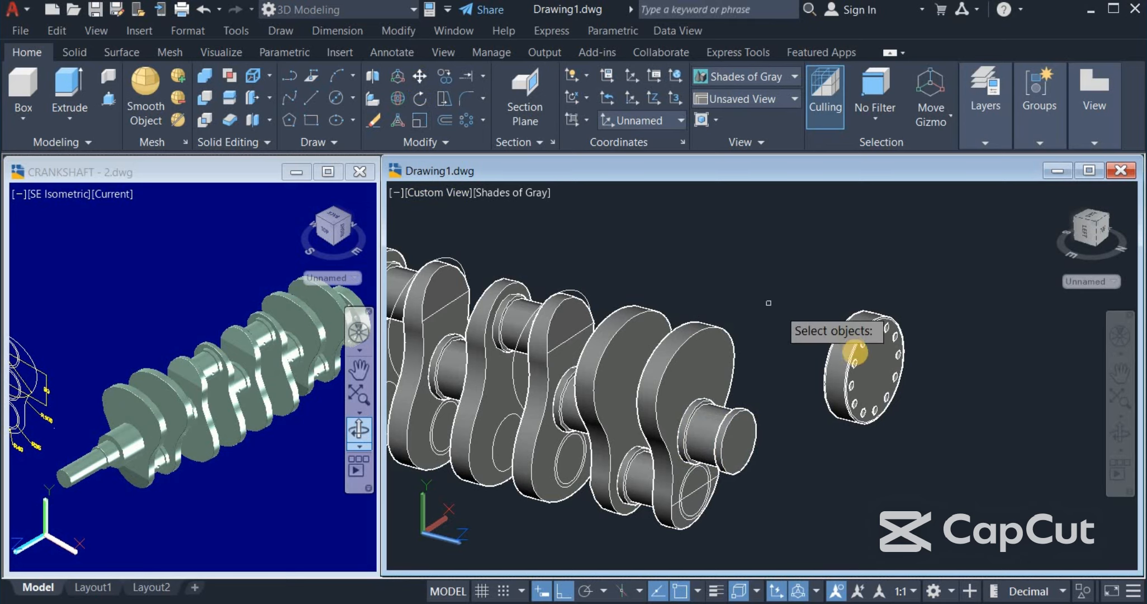
{"action": "left_click", "coordinate": [888, 380]}
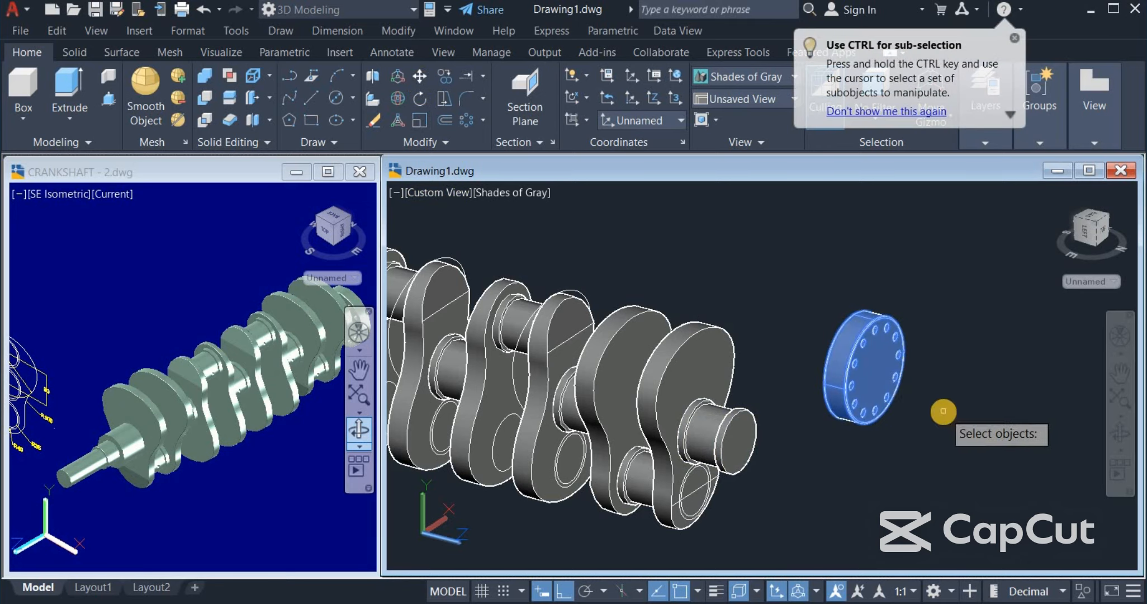
{"action": "key", "text": "Return"}
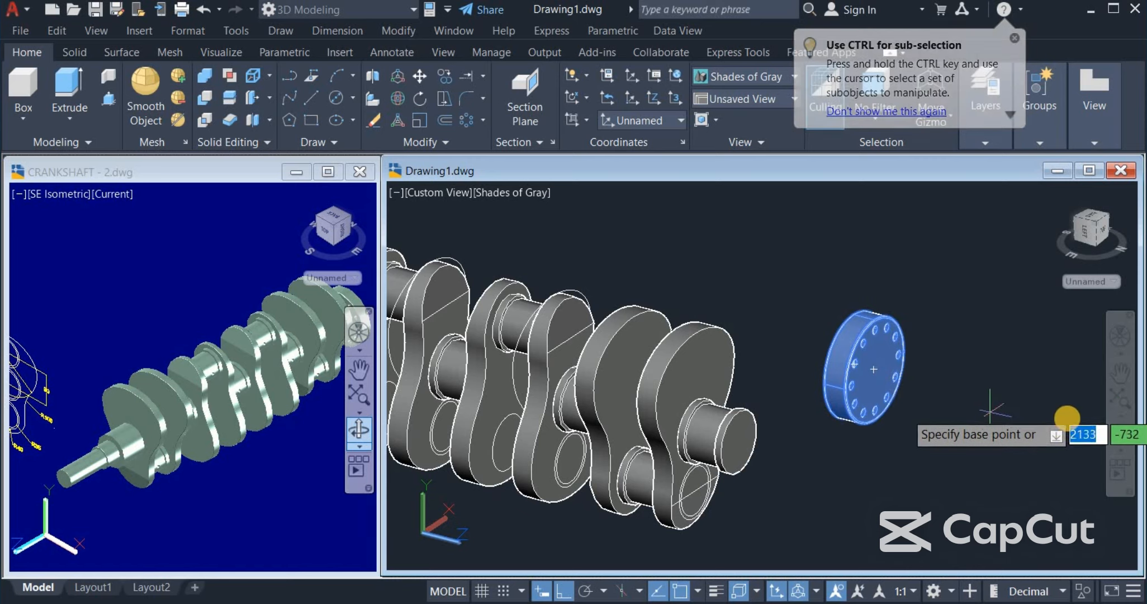
{"action": "left_click", "coordinate": [876, 386]}
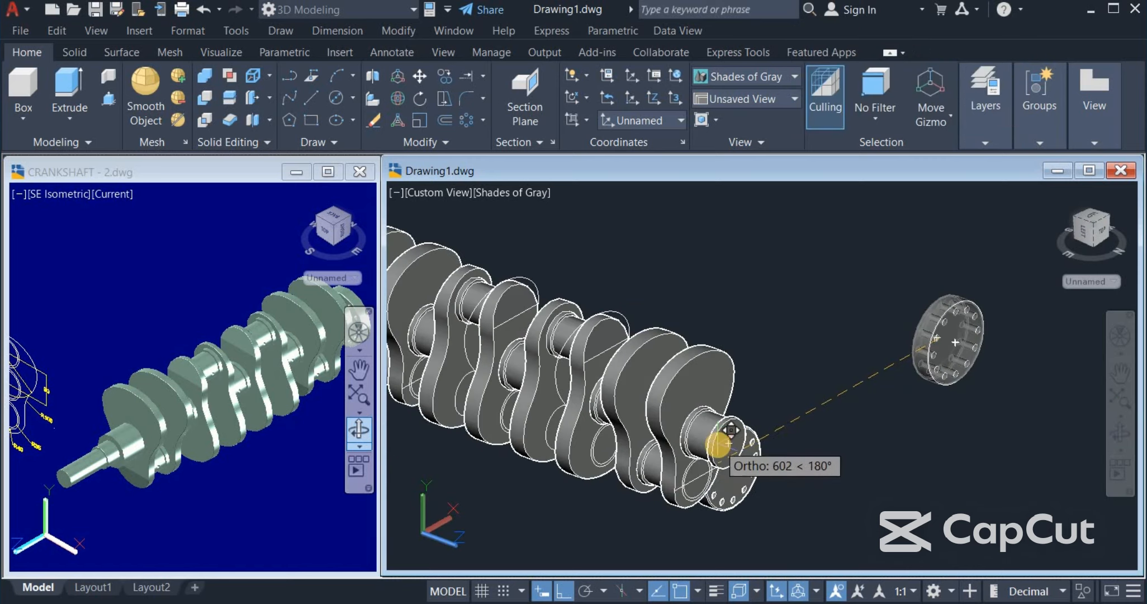
{"action": "scroll", "coordinate": [729, 430], "scroll_direction": "up", "scroll_amount": 5}
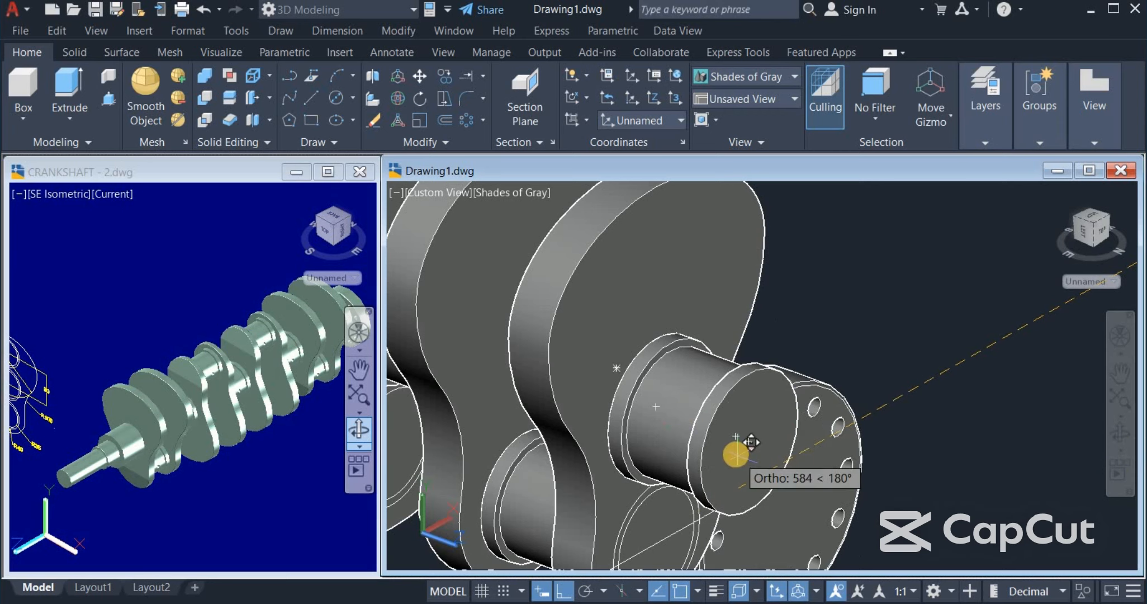
{"action": "left_click", "coordinate": [735, 439]}
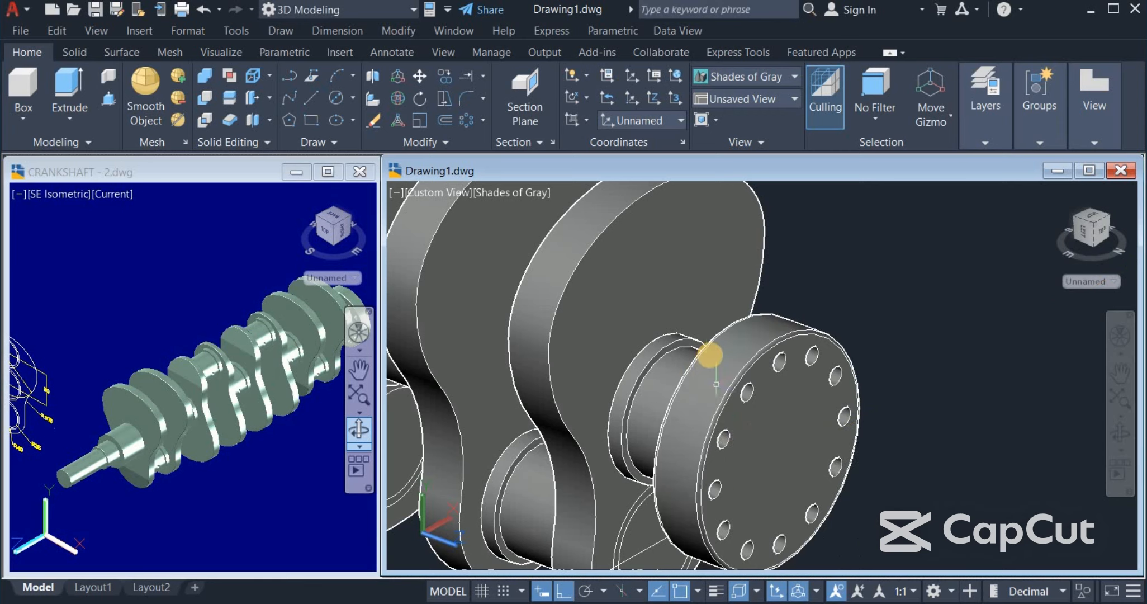
- Erase the leftover flange circle and bolt-hole circles beside the crankshaft
{"action": "scroll", "coordinate": [718, 356], "scroll_direction": "down", "scroll_amount": 5}
{"action": "scroll", "coordinate": [782, 422], "scroll_direction": "down", "scroll_amount": 2}
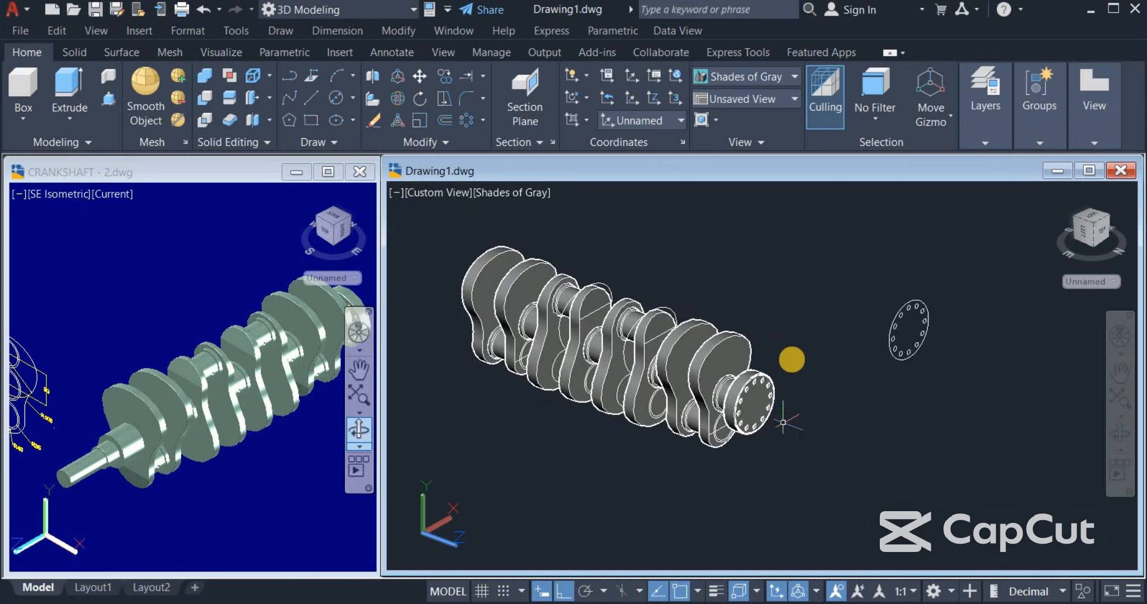
{"action": "left_click", "coordinate": [841, 268]}
{"action": "left_click", "coordinate": [1014, 442]}
{"action": "right_click", "coordinate": [959, 447]}
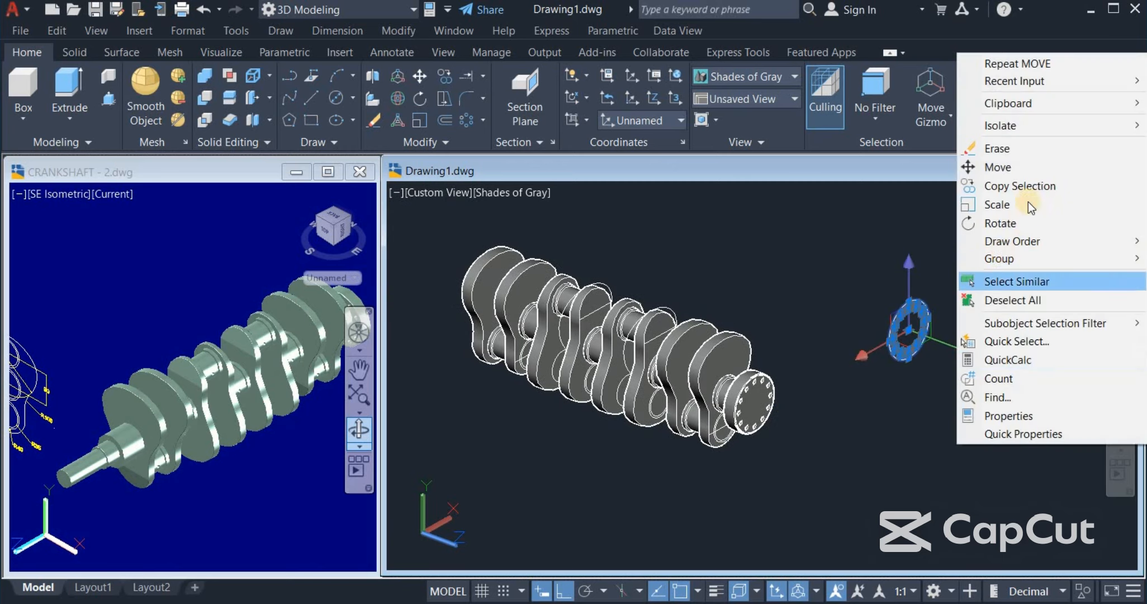
{"action": "left_click", "coordinate": [1038, 150]}
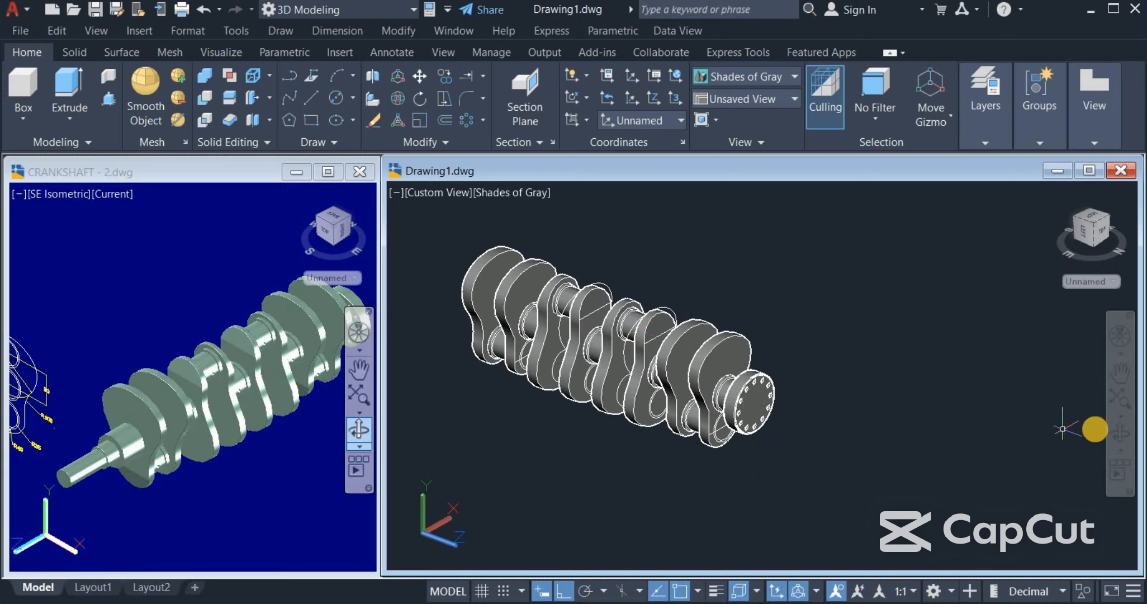
- Presspull the circle on the outer face of the first crank web outward into a short shaft journal opposite the flange
{"action": "left_click", "coordinate": [1118, 432]}
{"action": "left_click_drag", "start_coordinate": [687, 454], "coordinate": [819, 410]}
{"action": "middle_click_drag", "start_coordinate": [819, 410], "coordinate": [959, 401]}
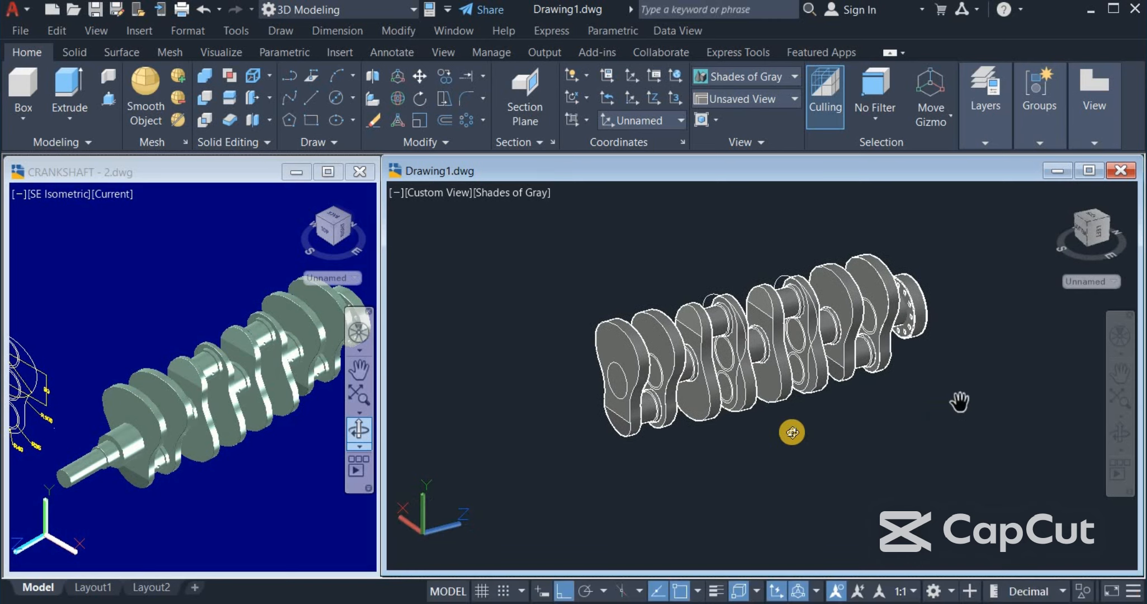
{"action": "middle_click_drag", "start_coordinate": [792, 431], "coordinate": [796, 433], "text": "shift"}
{"action": "middle_click_drag", "start_coordinate": [591, 443], "coordinate": [676, 454], "text": "shift"}
{"action": "right_click", "coordinate": [698, 398]}
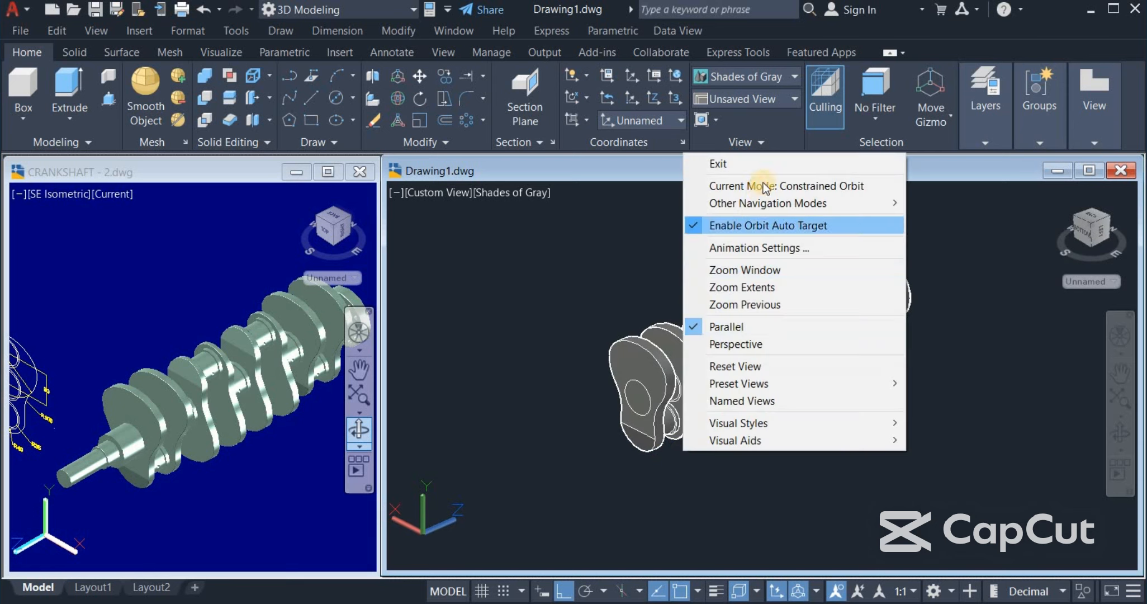
{"action": "left_click", "coordinate": [767, 165]}
{"action": "left_click", "coordinate": [129, 484]}
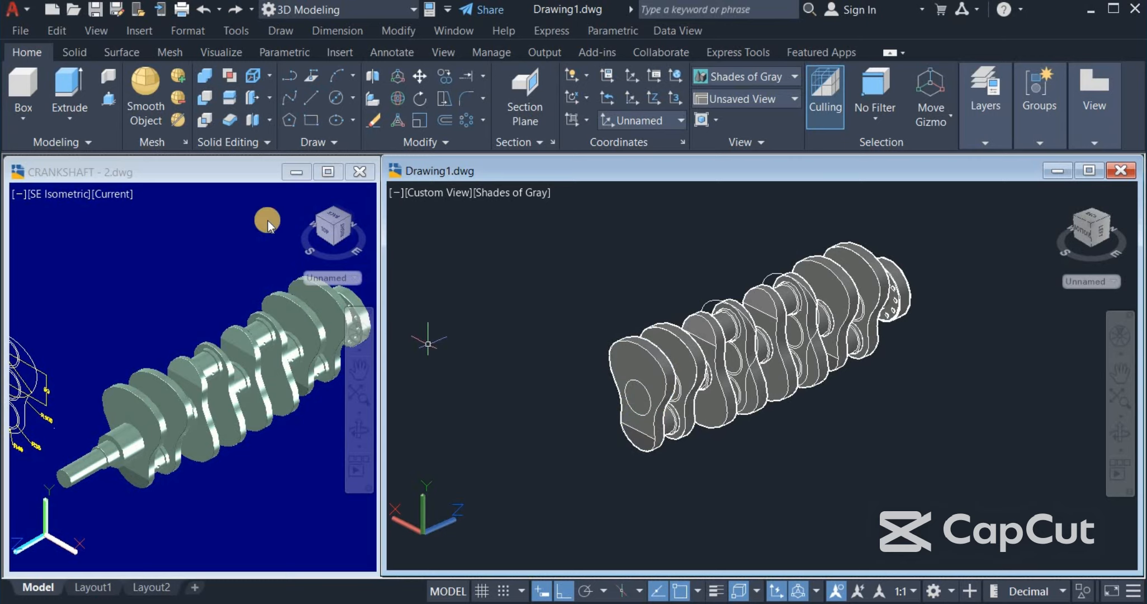
{"action": "left_click", "coordinate": [115, 100]}
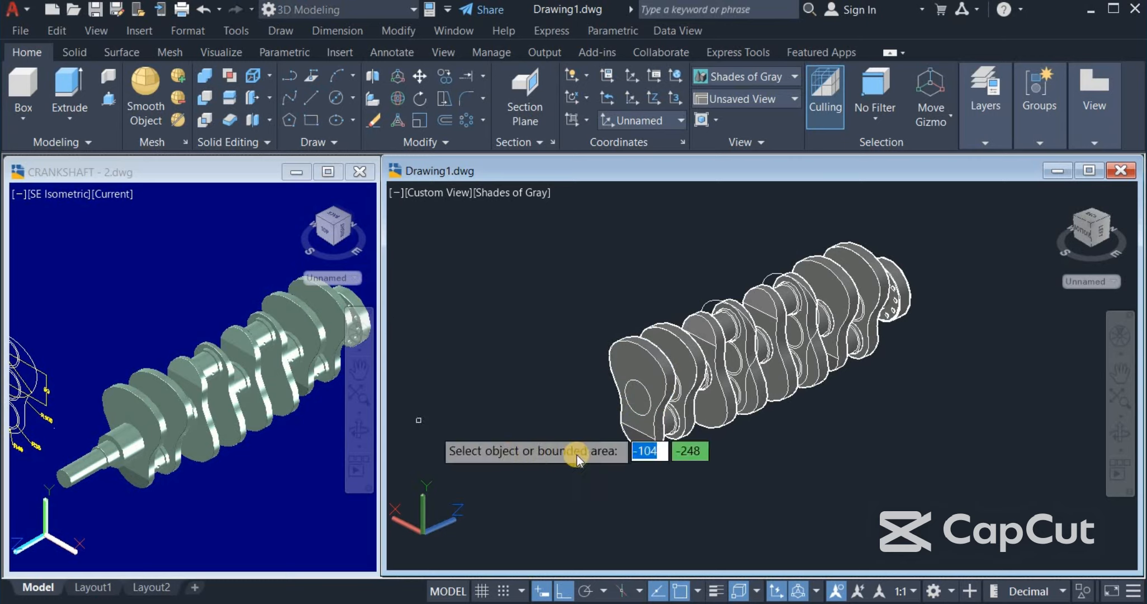
{"action": "left_click", "coordinate": [633, 397]}
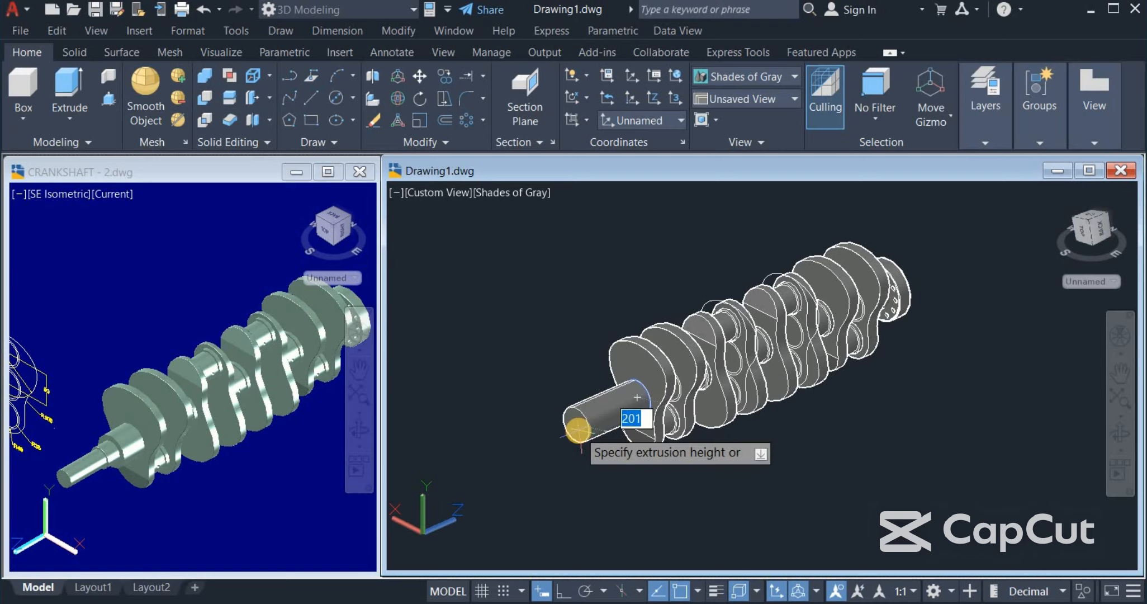
{"action": "key", "text": "Return"}
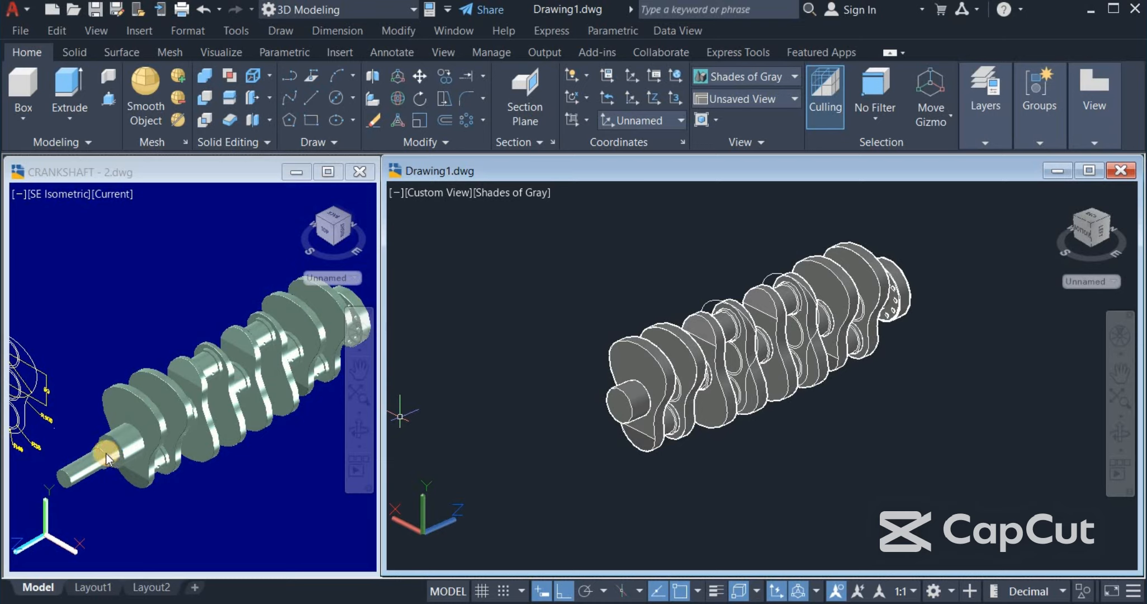
- Draw a smaller concentric circle by diameter on the end face of the new shaft journal
{"action": "left_click", "coordinate": [336, 99]}
{"action": "scroll", "coordinate": [599, 425], "scroll_direction": "up", "scroll_amount": 4}
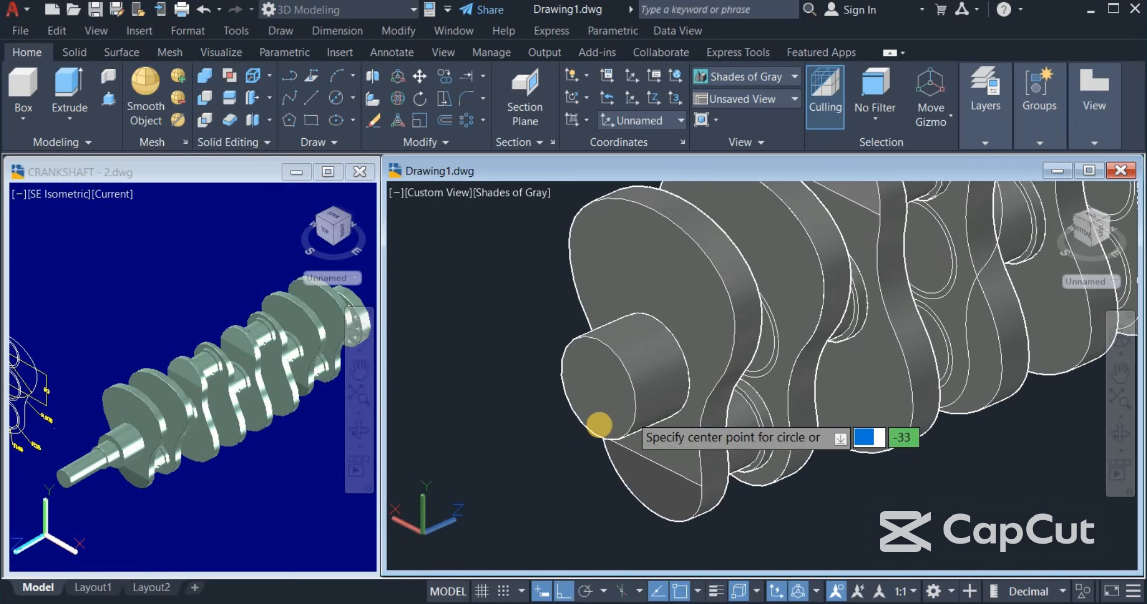
{"action": "left_click", "coordinate": [598, 388]}
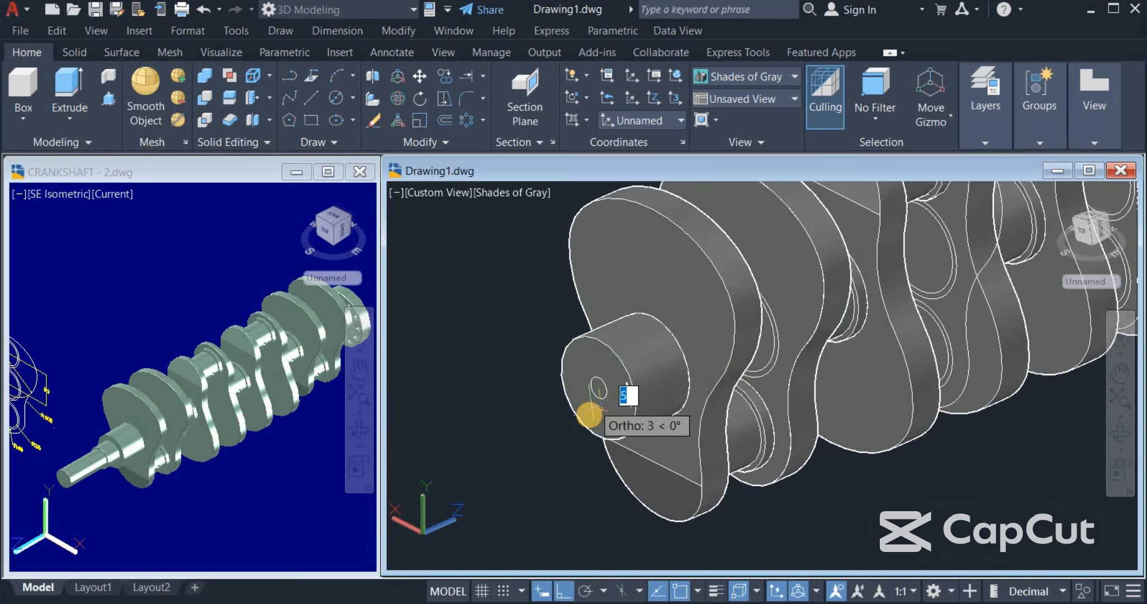
{"action": "type", "text": "d"}
{"action": "key", "text": "Return"}
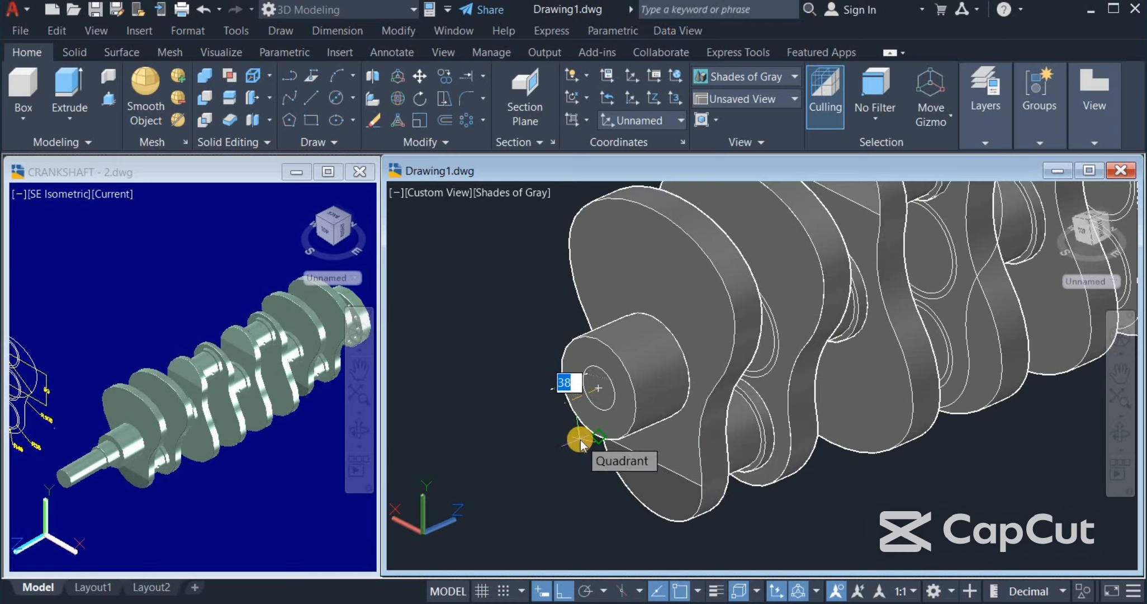
{"action": "key", "text": "Return"}
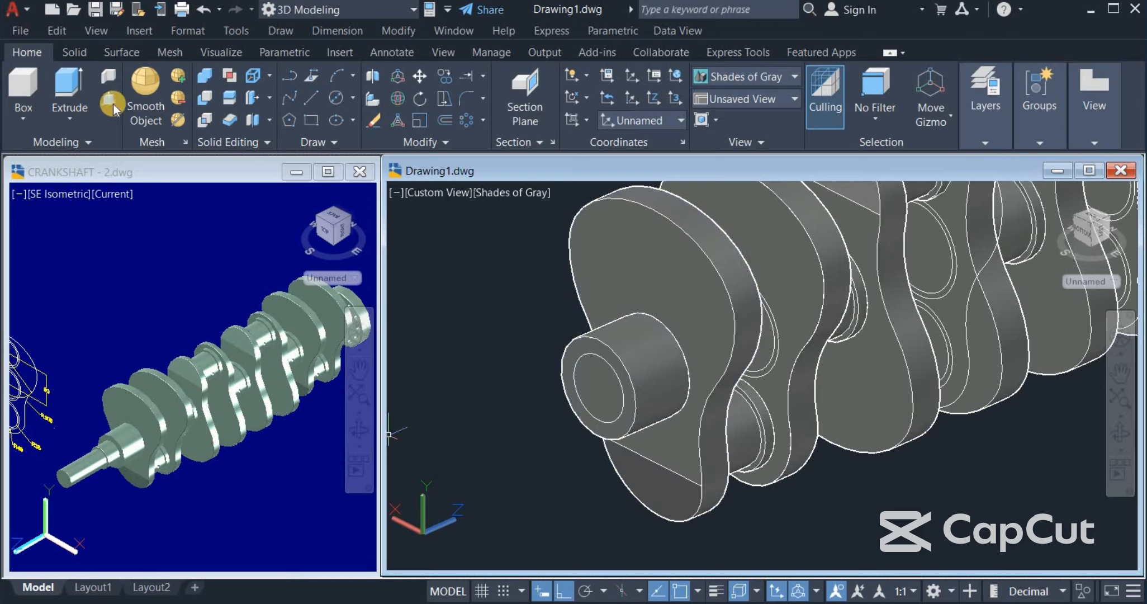
- Presspull the smaller circle 50 mm outward from the journal's end face
{"action": "left_click", "coordinate": [583, 401]}
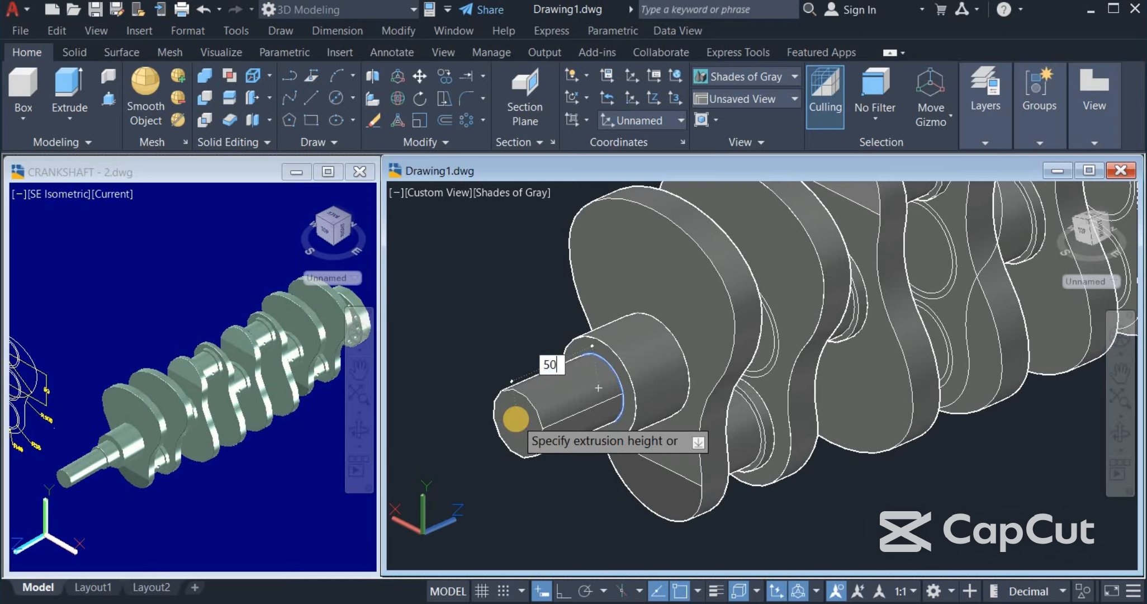
{"action": "left_click", "coordinate": [515, 418]}
{"action": "key", "text": "Escape"}
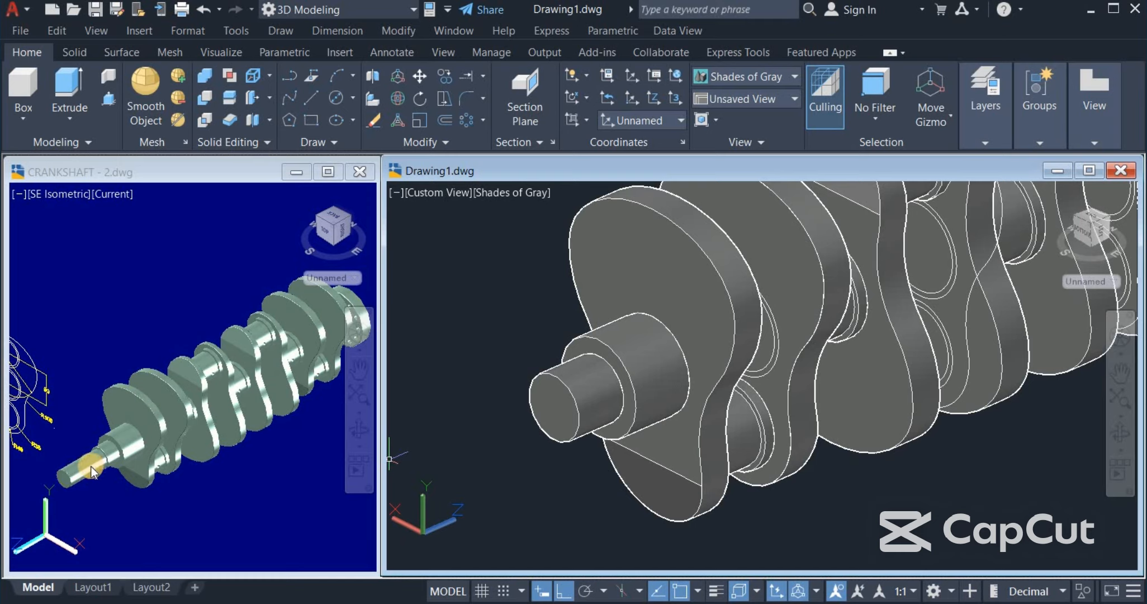
- Draw a concentric circle with a diameter of 40 on the end face of the shaft nose
{"action": "left_click", "coordinate": [341, 98]}
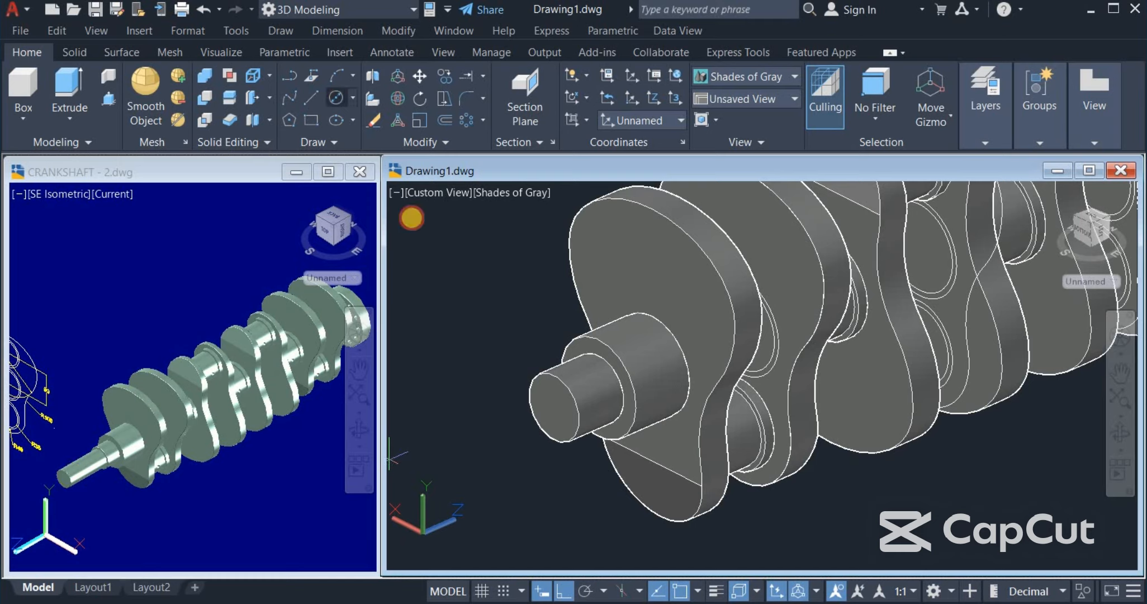
{"action": "left_click", "coordinate": [553, 408]}
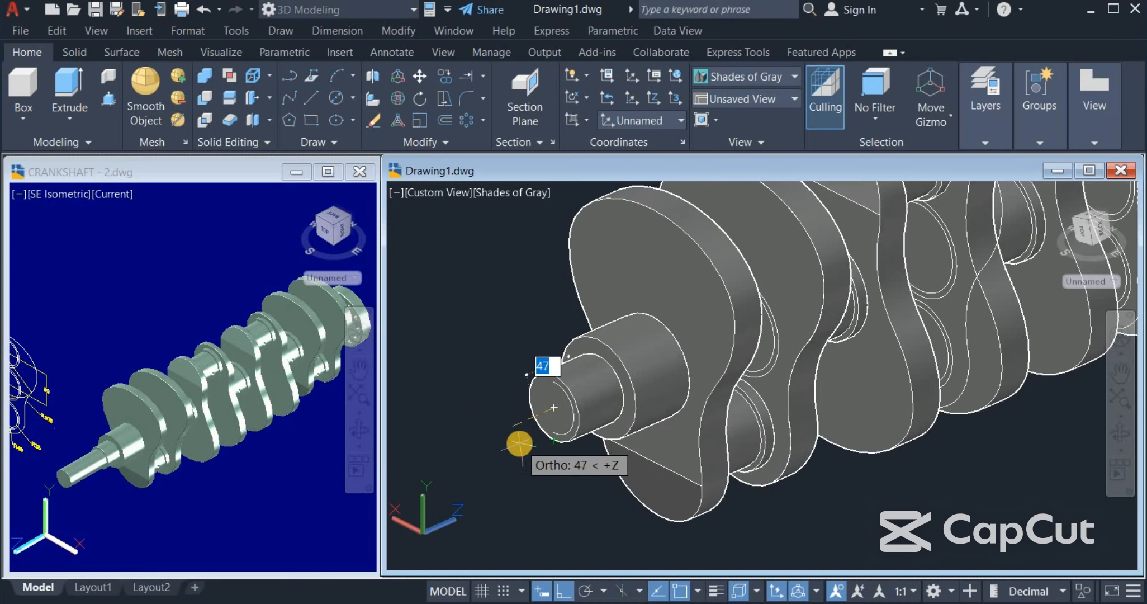
{"action": "type", "text": "40"}
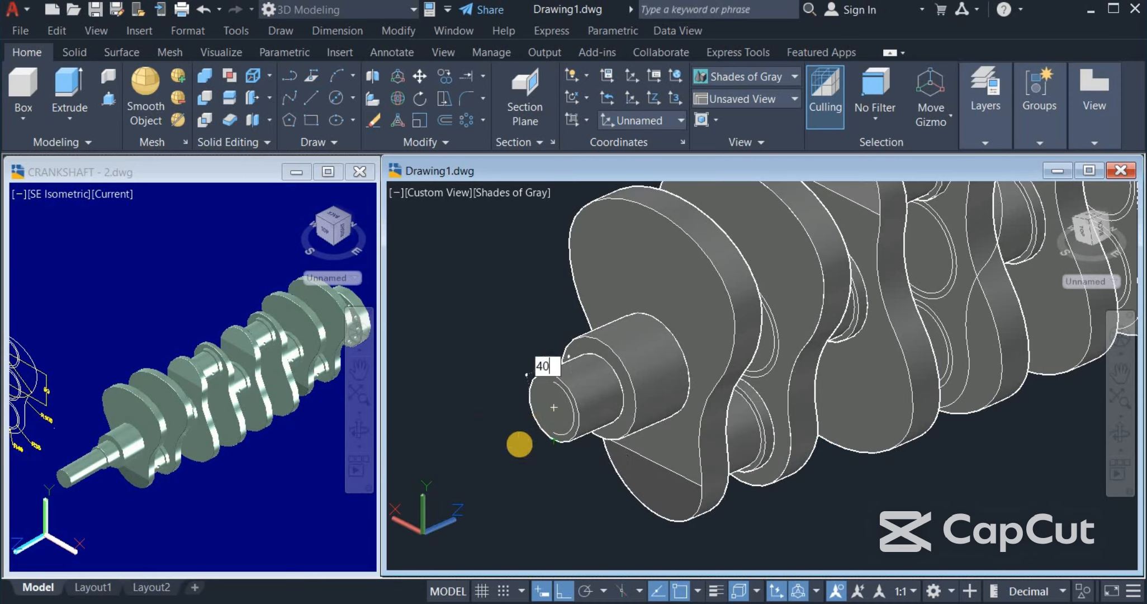
{"action": "key", "text": "Return"}
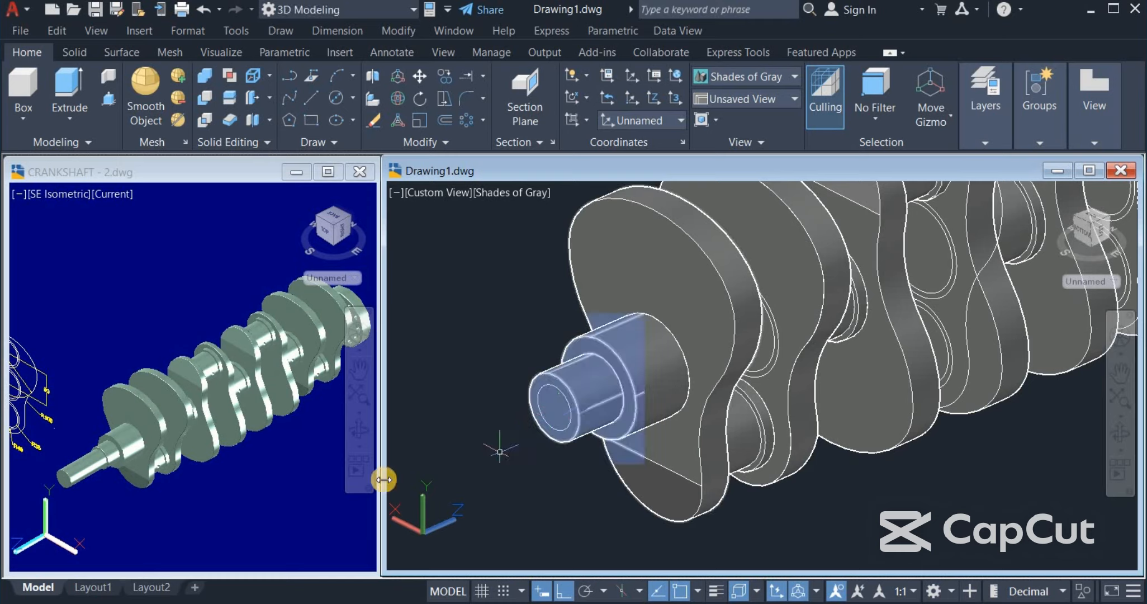
- Presspull the 40 mm circle 100 mm outward from the shaft nose's end face
{"action": "left_click", "coordinate": [112, 104]}
{"action": "left_click", "coordinate": [551, 415]}
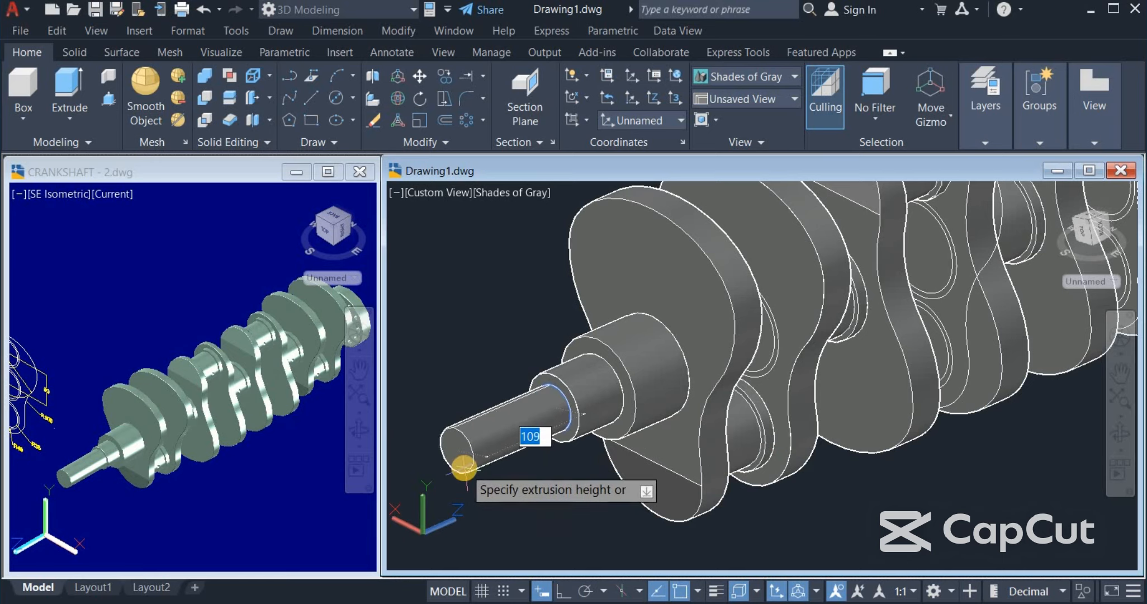
{"action": "type", "text": "100"}
{"action": "key", "text": "Return"}
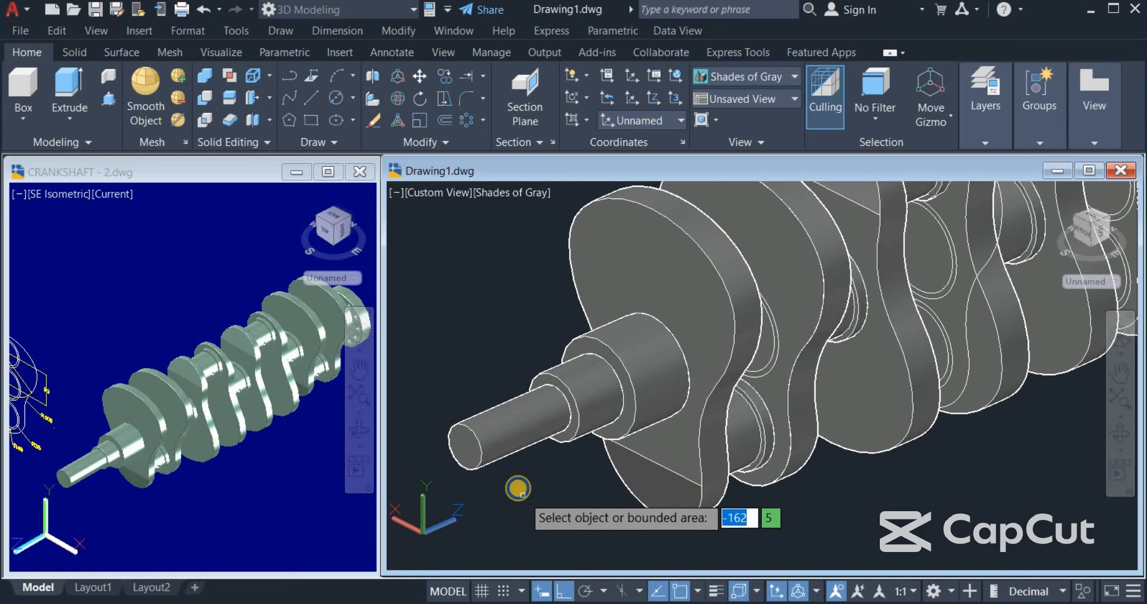
- Union all the webs, journals, flange and shaft nose of the crankshaft into a single solid
{"action": "scroll", "coordinate": [513, 428], "scroll_direction": "down", "scroll_amount": 5}
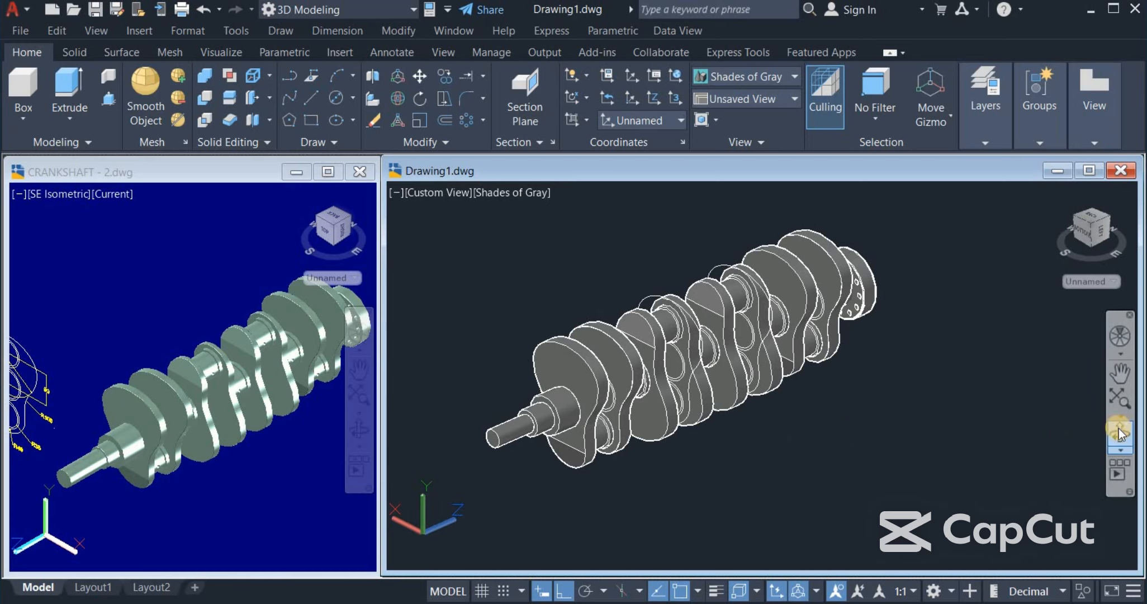
{"action": "left_click", "coordinate": [1118, 428]}
{"action": "left_click_drag", "start_coordinate": [1024, 437], "coordinate": [926, 470]}
{"action": "right_click", "coordinate": [792, 486]}
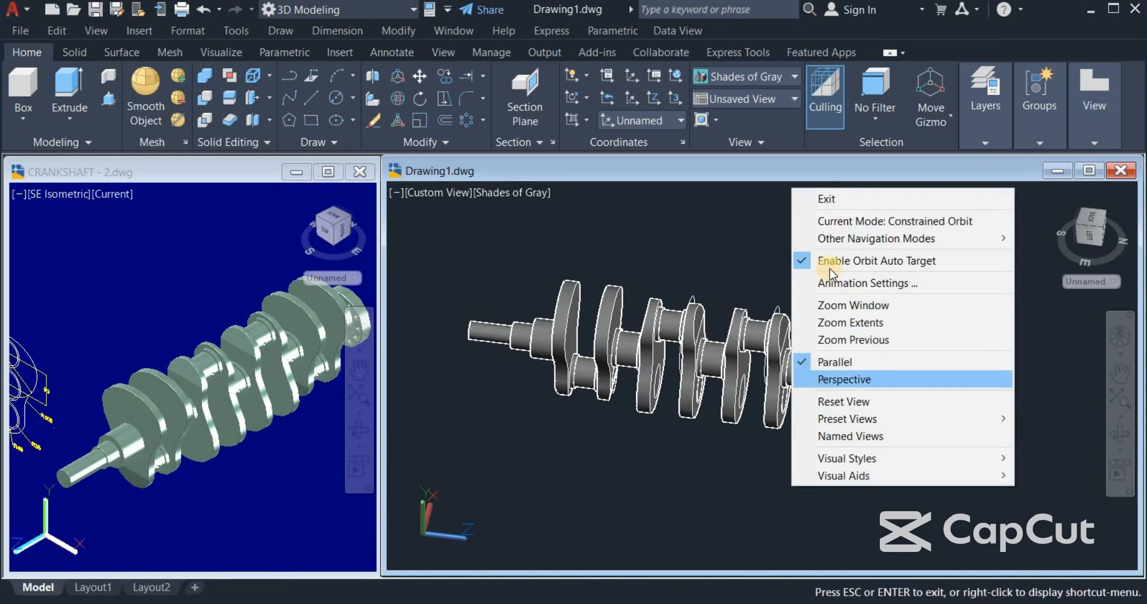
{"action": "left_click", "coordinate": [843, 200]}
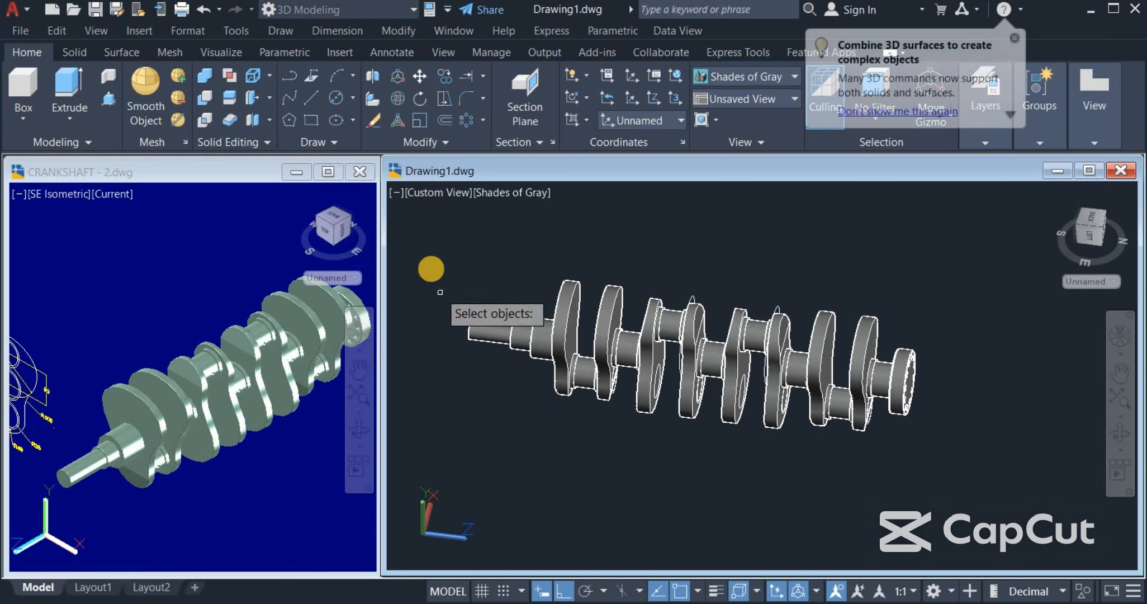
{"action": "left_click", "coordinate": [397, 269]}
{"action": "left_click", "coordinate": [1003, 492]}
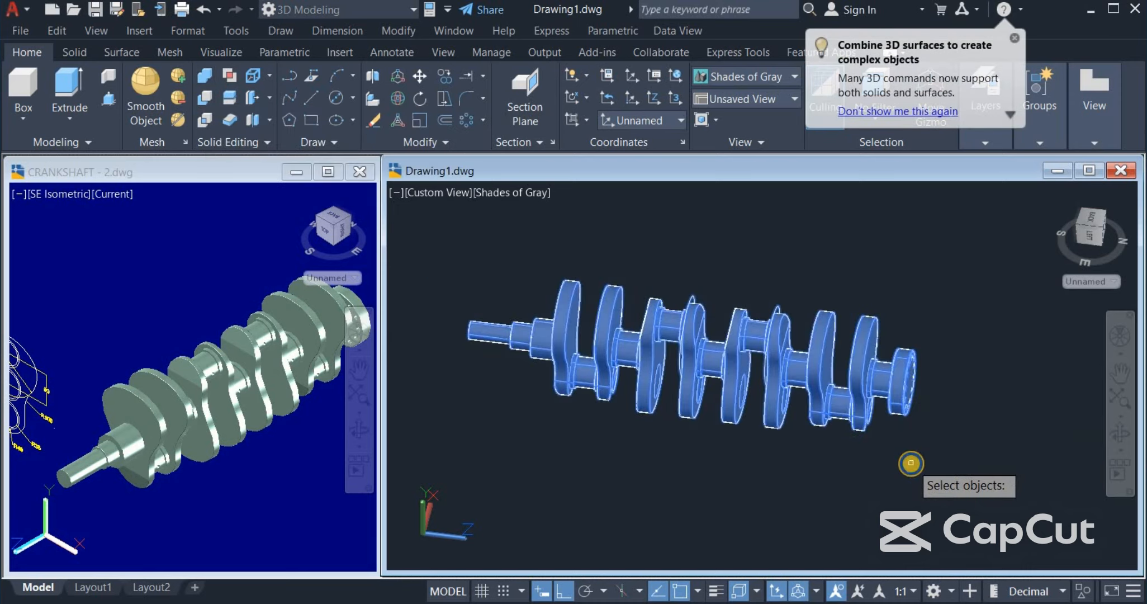
{"action": "key", "text": "Return"}
- Move the unioned crankshaft away from the leftover construction curves inside it
{"action": "scroll", "coordinate": [945, 428], "scroll_direction": "down", "scroll_amount": 3}
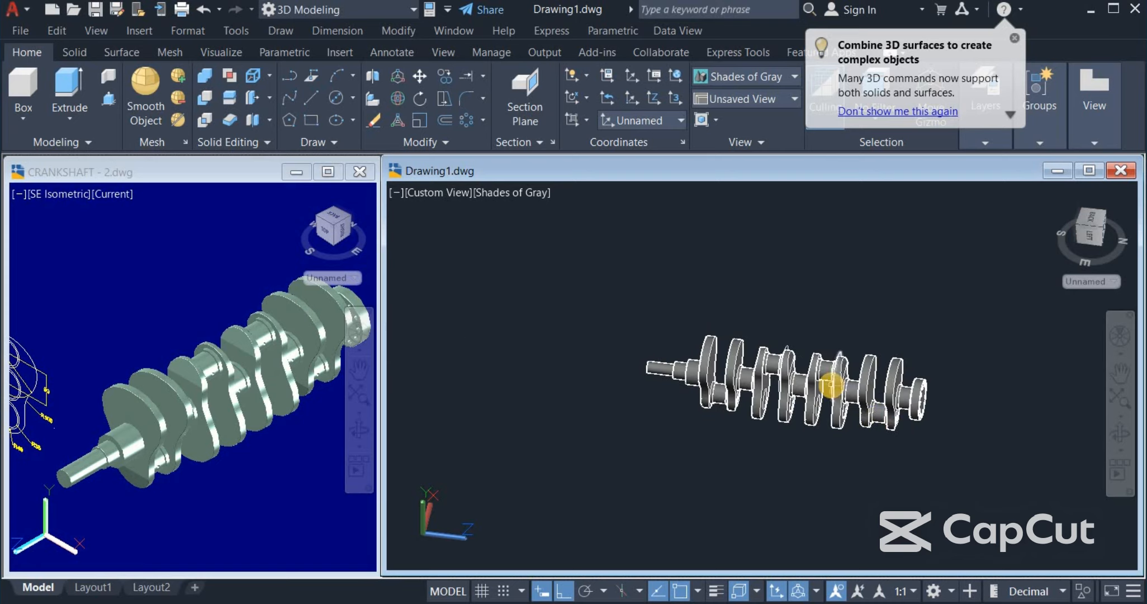
{"action": "left_click", "coordinate": [840, 384]}
{"action": "right_click_drag", "start_coordinate": [946, 473], "coordinate": [746, 524]}
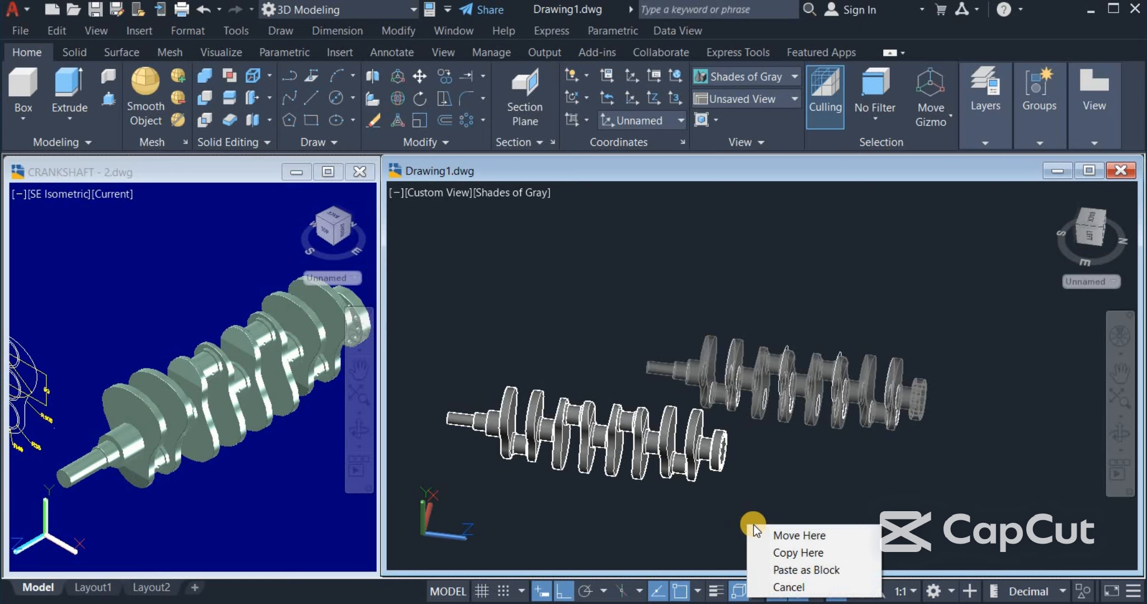
{"action": "left_click", "coordinate": [789, 535]}
- Erase all the leftover construction curves at the crankshaft's previous location
{"action": "left_click", "coordinate": [650, 320]}
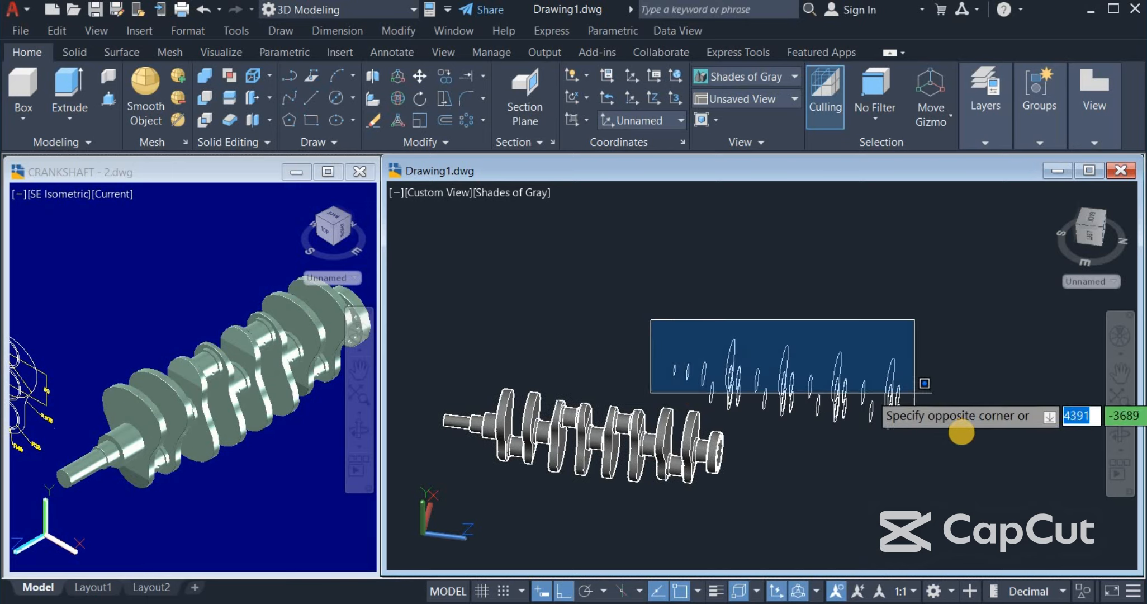
{"action": "left_click", "coordinate": [963, 434]}
{"action": "right_click", "coordinate": [963, 383]}
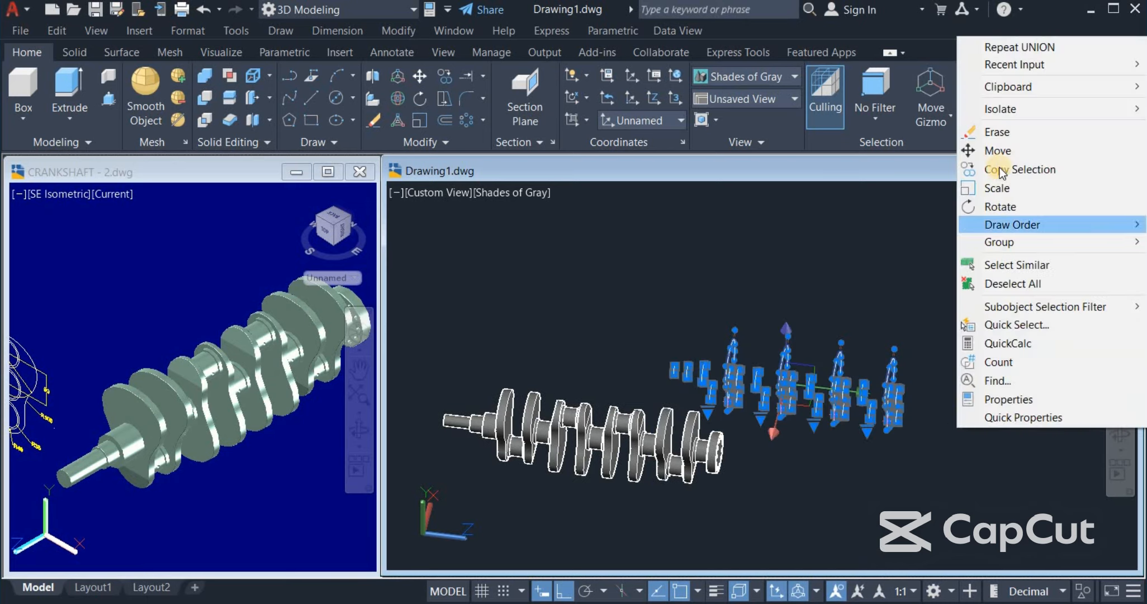
{"action": "left_click", "coordinate": [1000, 132]}
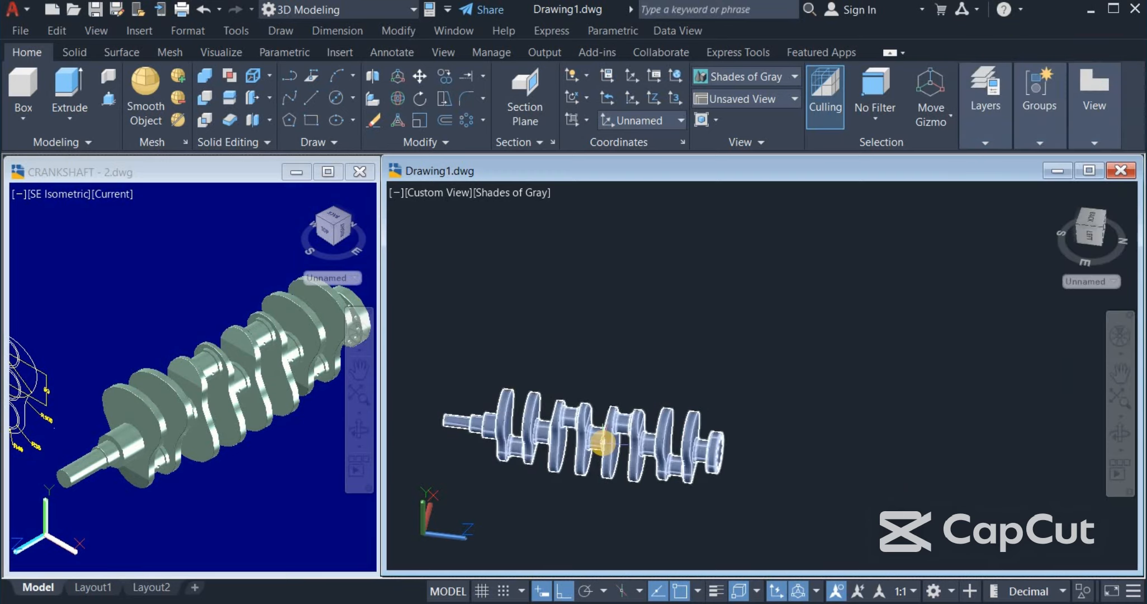
- Fillet the outline edge chains on both faces of all the crank webs with a radius of 2
{"action": "middle_click_drag", "start_coordinate": [639, 427], "coordinate": [734, 386]}
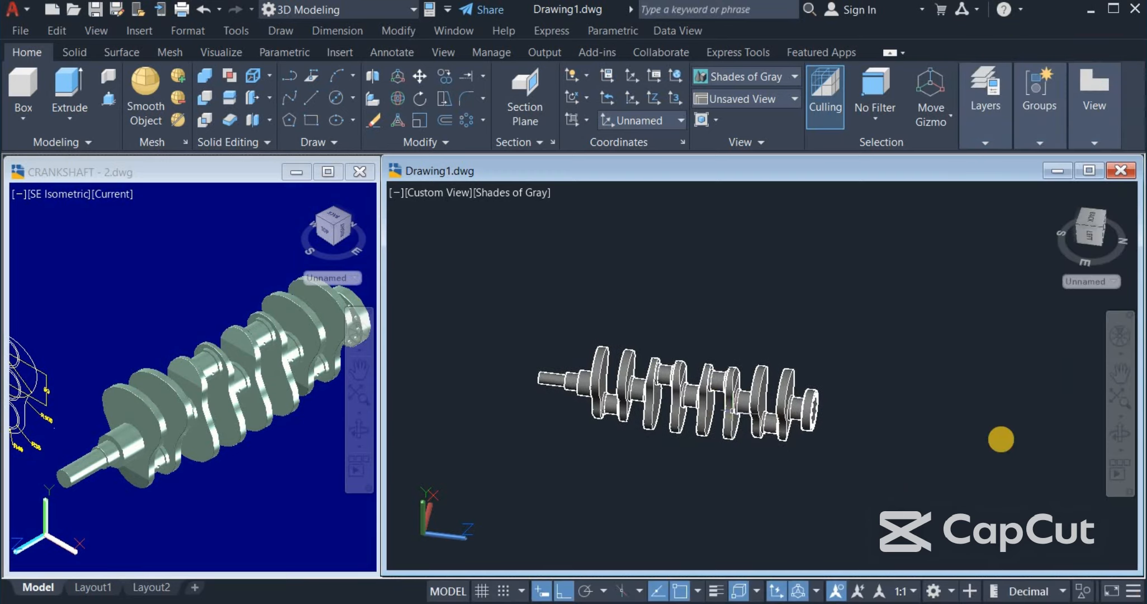
{"action": "left_click", "coordinate": [1114, 434]}
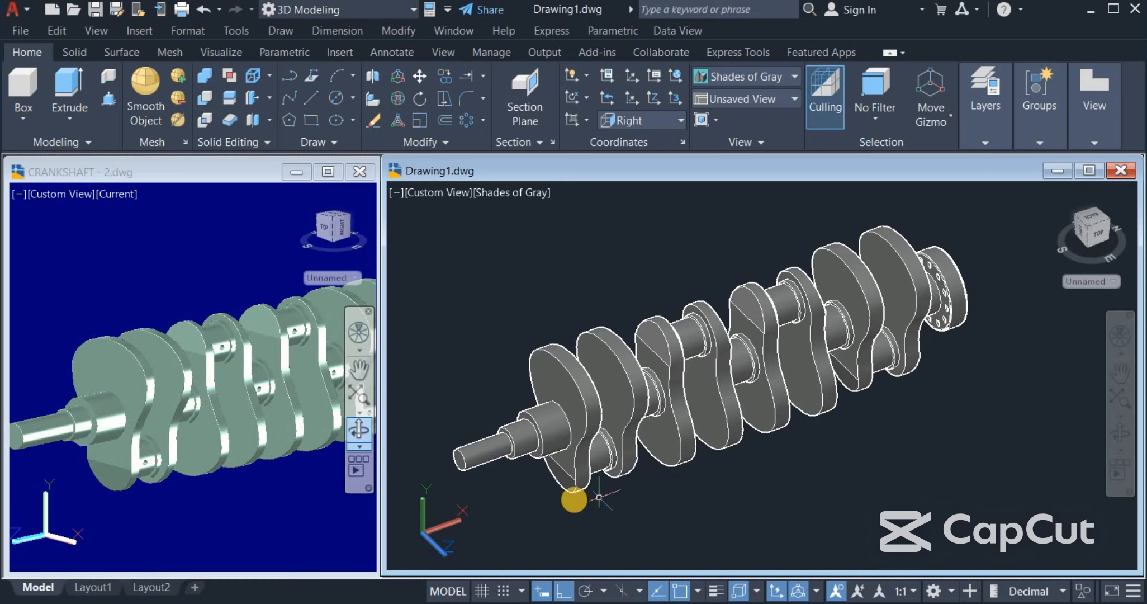
{"action": "left_click", "coordinate": [605, 435]}
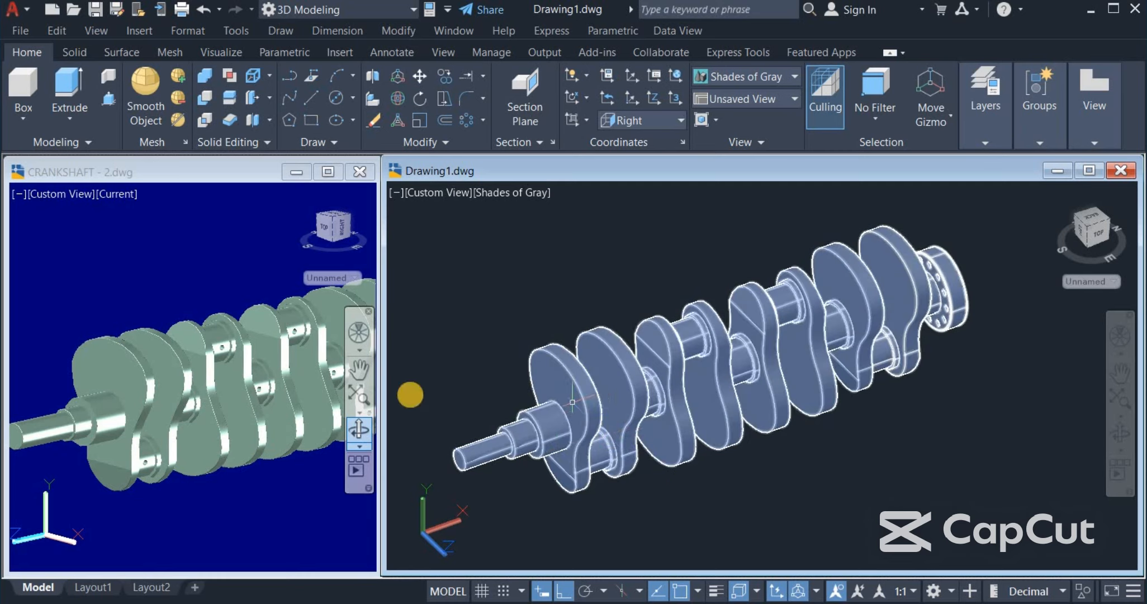
{"action": "left_click", "coordinate": [176, 383]}
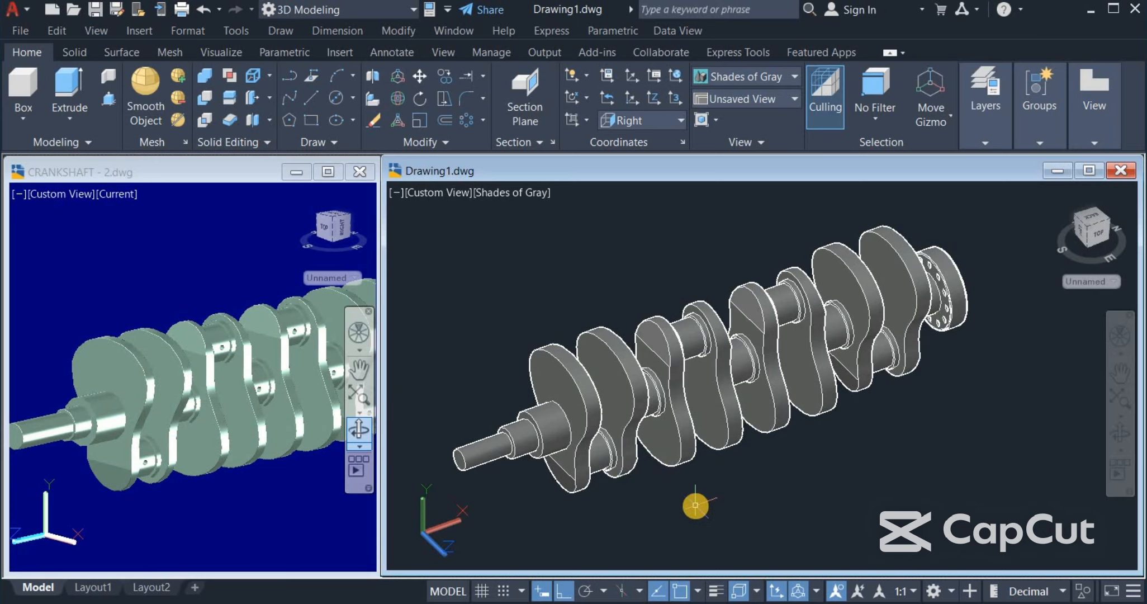
{"action": "type", "text": "F"}
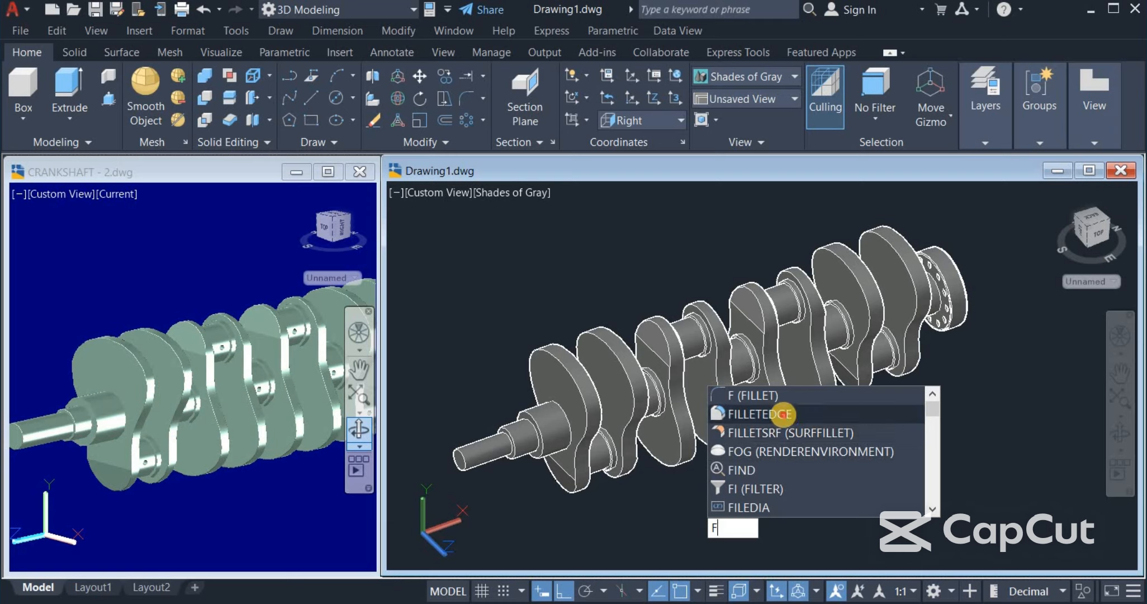
{"action": "left_click", "coordinate": [785, 414]}
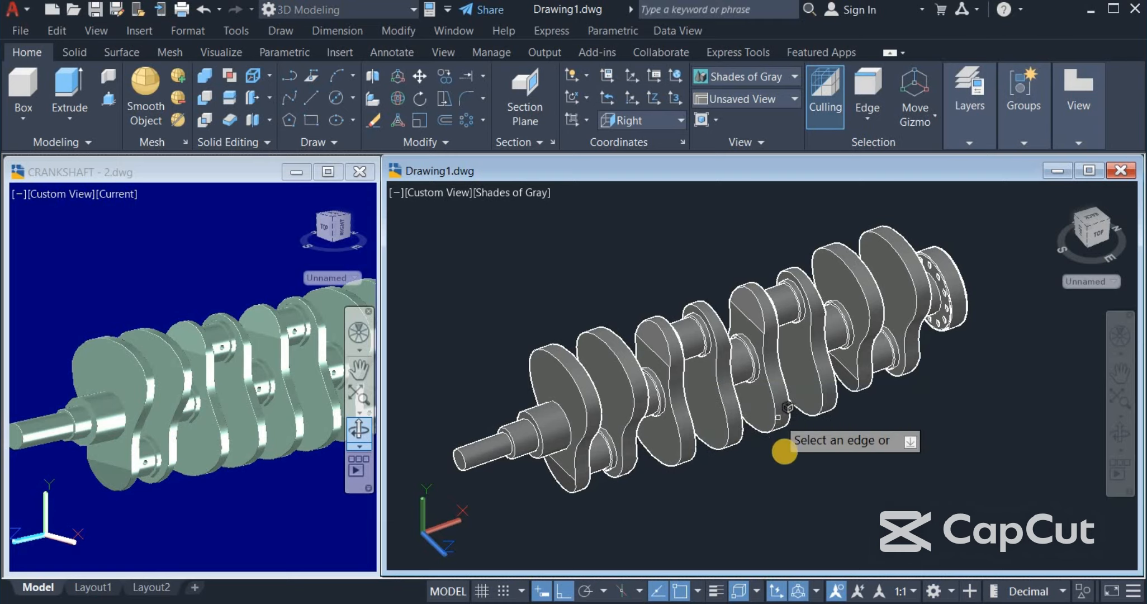
{"action": "right_click", "coordinate": [776, 465]}
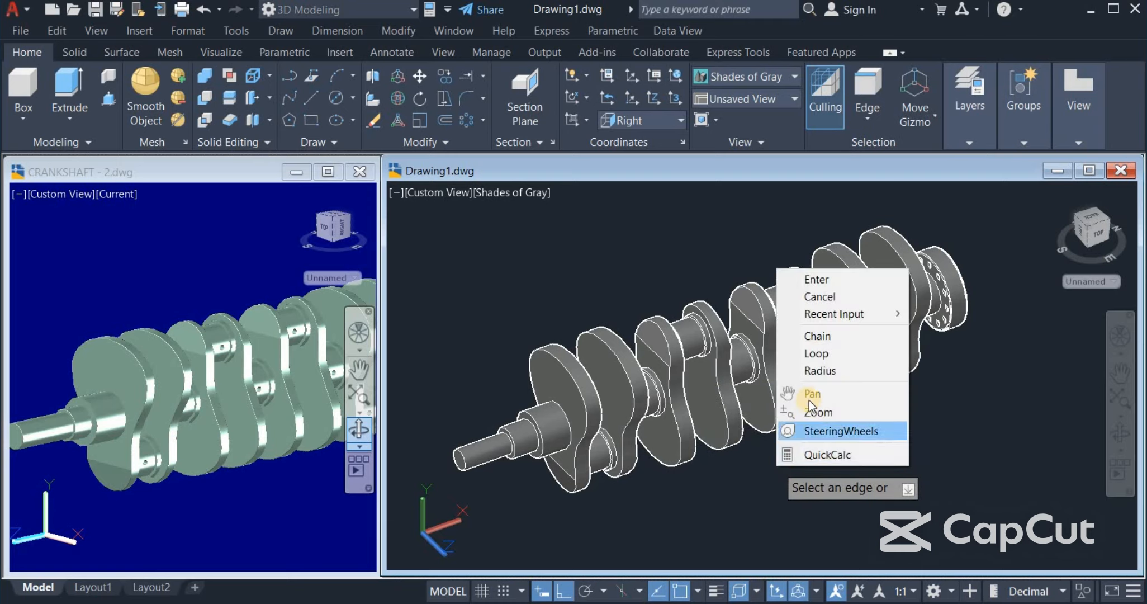
{"action": "left_click", "coordinate": [822, 371]}
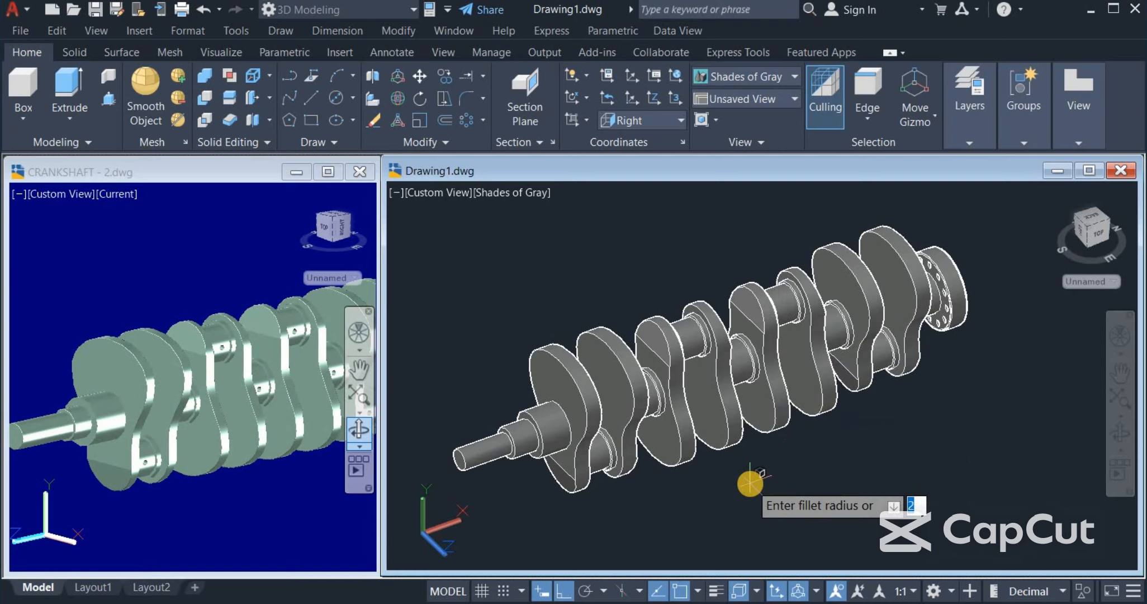
{"action": "key", "text": "Return"}
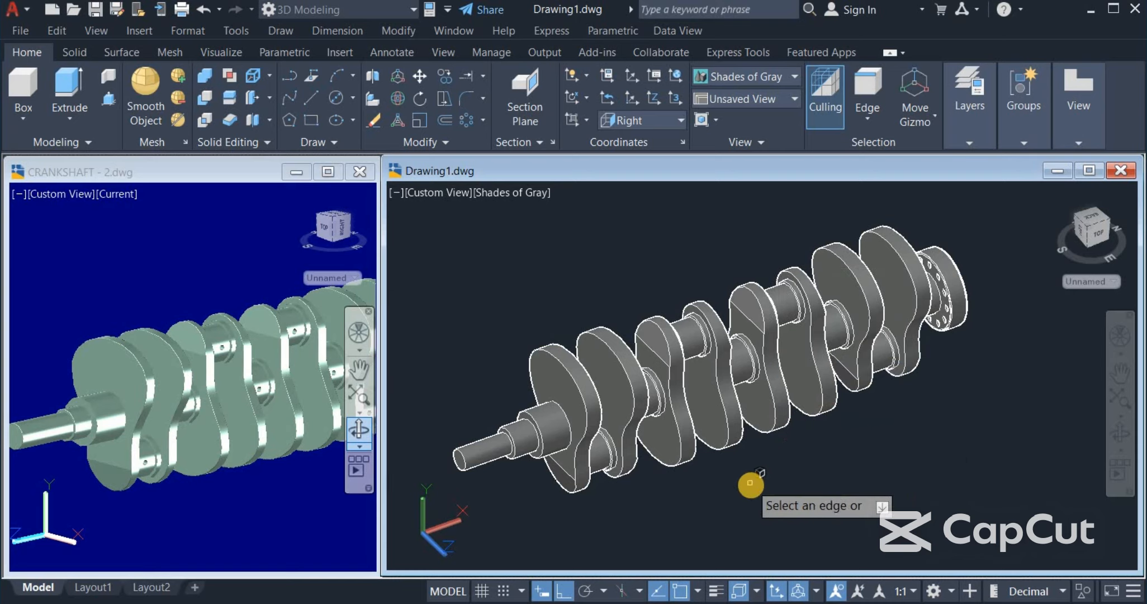
{"action": "right_click", "coordinate": [752, 487]}
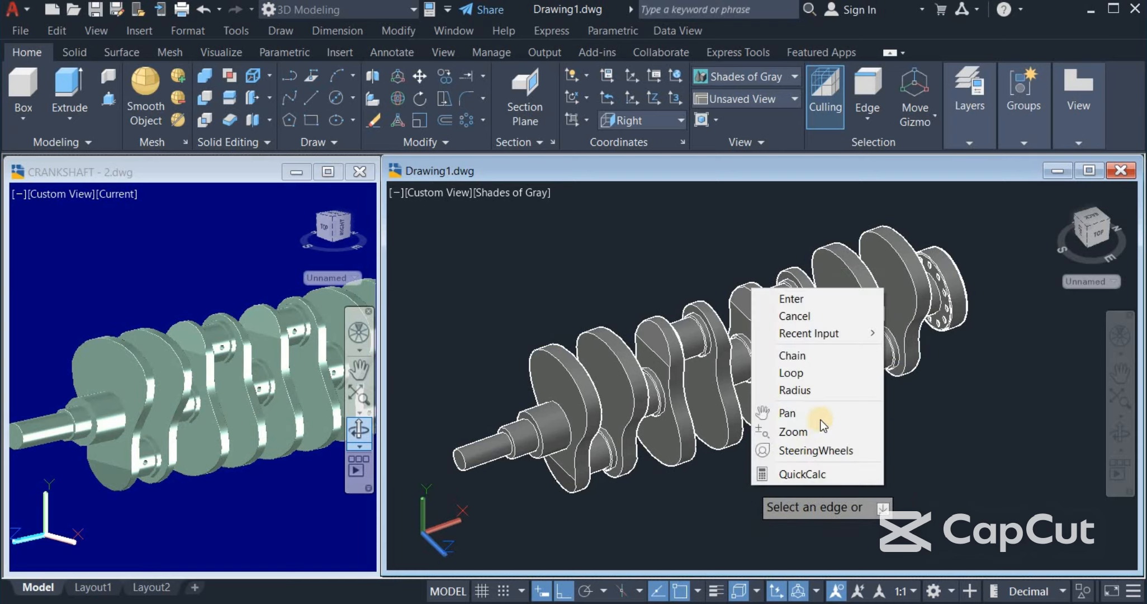
{"action": "left_click", "coordinate": [827, 360]}
{"action": "scroll", "coordinate": [617, 479], "scroll_direction": "up", "scroll_amount": 5}
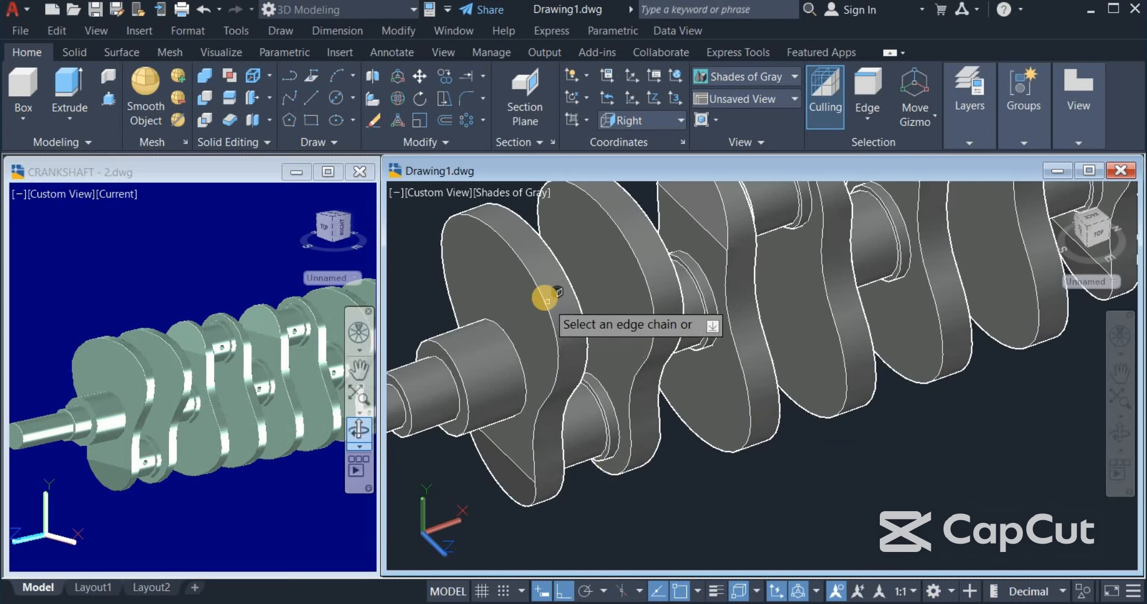
{"action": "left_click", "coordinate": [543, 297]}
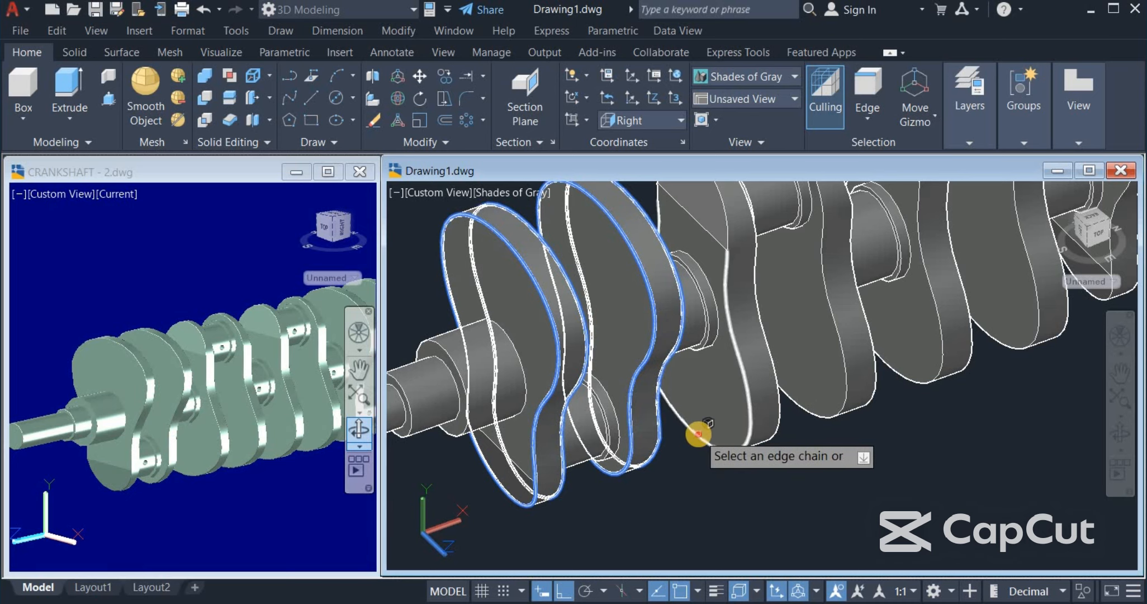
{"action": "left_click", "coordinate": [776, 376]}
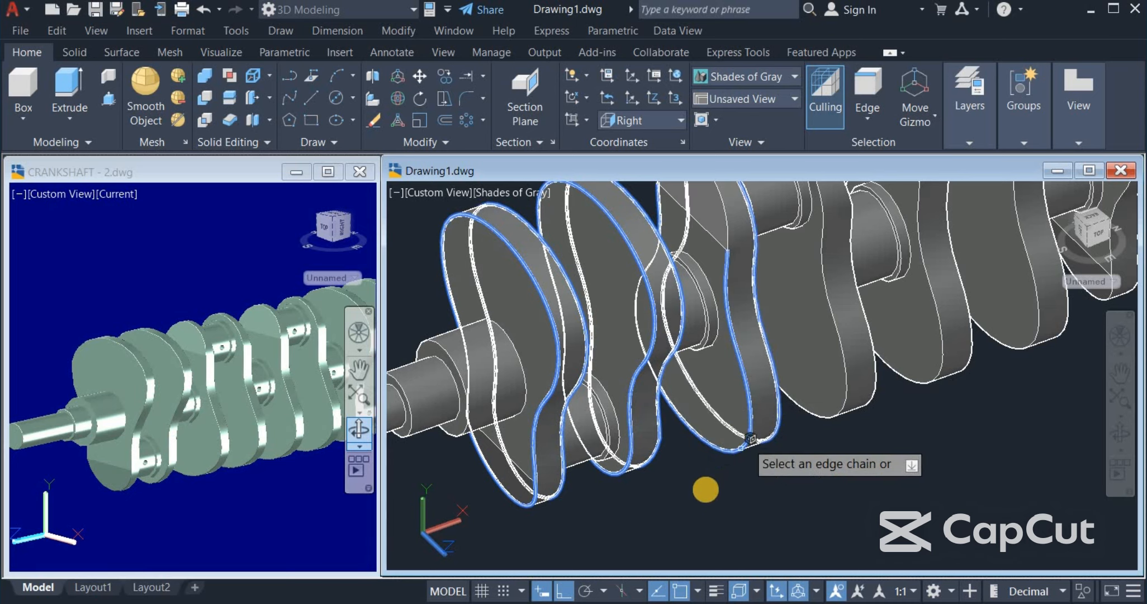
{"action": "scroll", "coordinate": [699, 498], "scroll_direction": "down", "scroll_amount": 3}
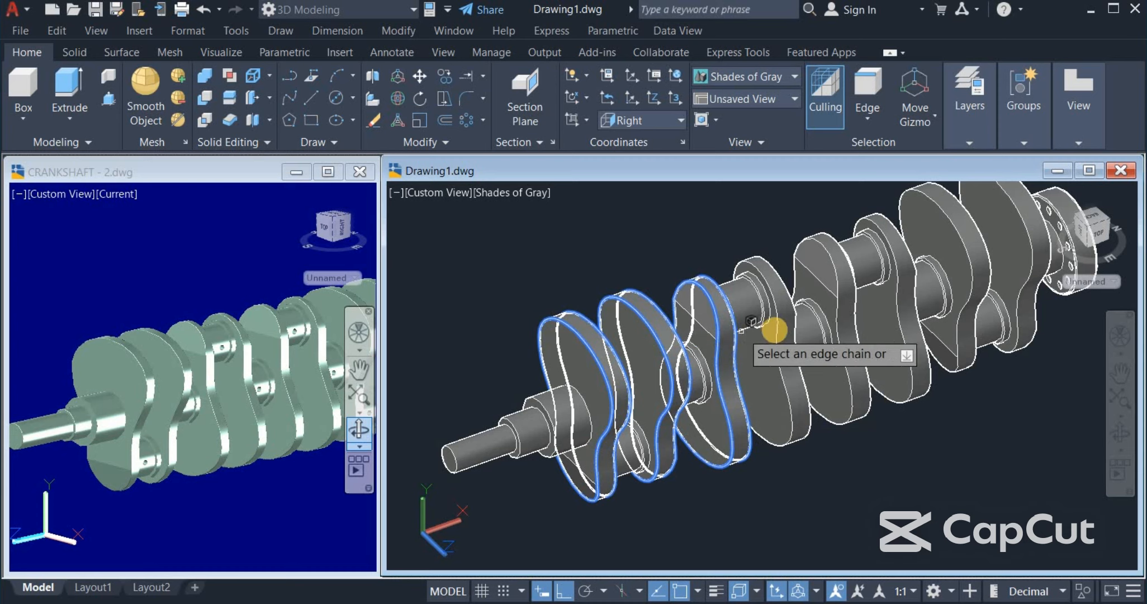
{"action": "left_click", "coordinate": [776, 316]}
{"action": "scroll", "coordinate": [776, 316], "scroll_direction": "up", "scroll_amount": 3}
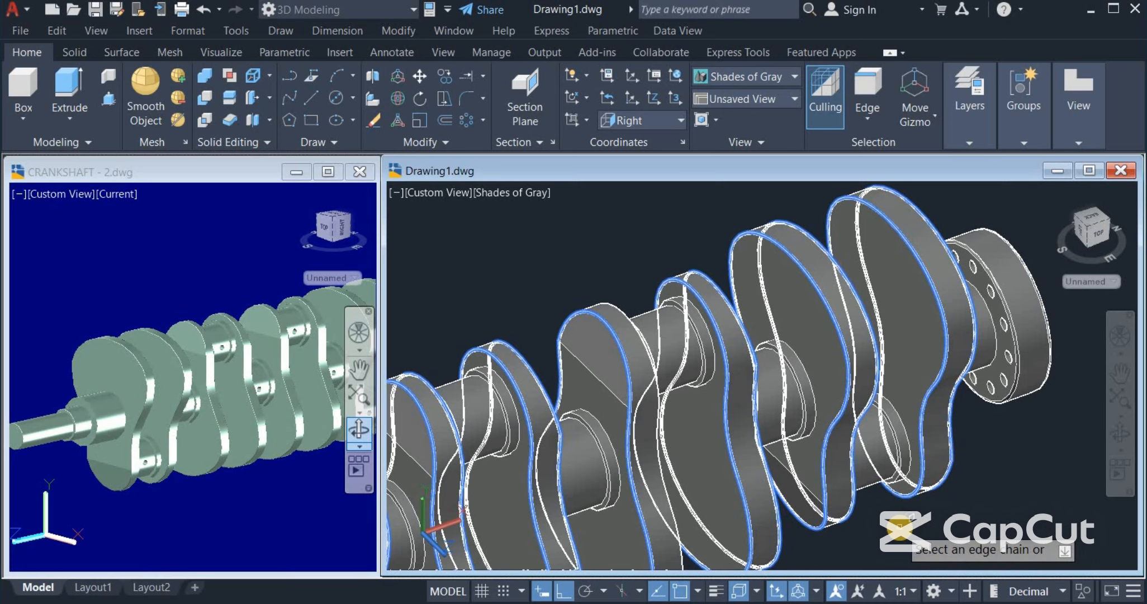
{"action": "right_click", "coordinate": [889, 350]}
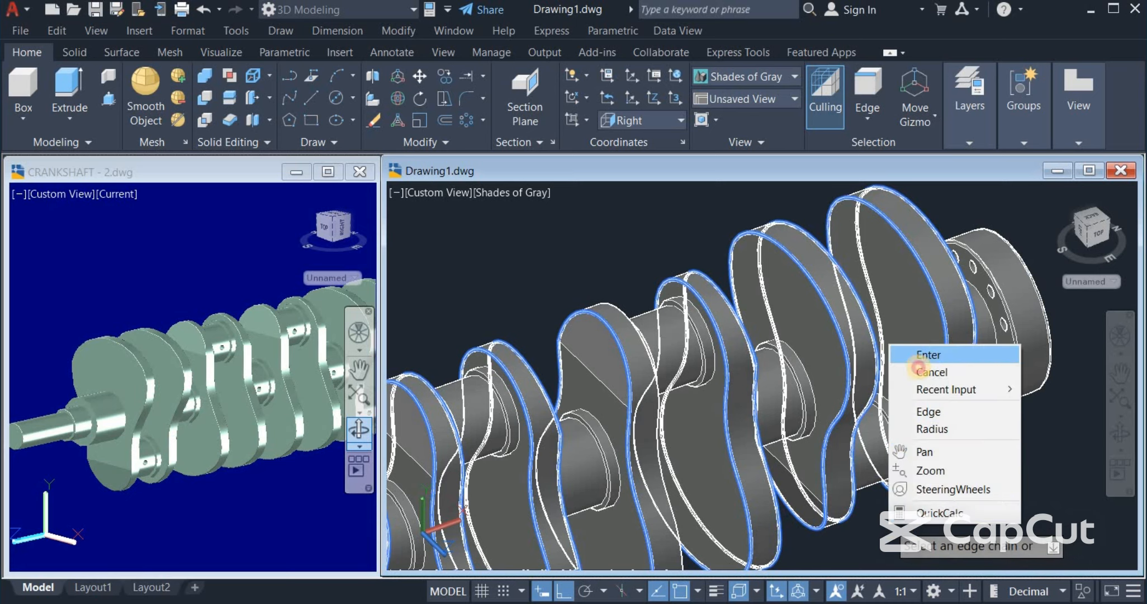
{"action": "left_click", "coordinate": [900, 356]}
{"action": "key", "text": "Return"}
{"action": "scroll", "coordinate": [935, 297], "scroll_direction": "down", "scroll_amount": 3}
{"action": "left_click", "coordinate": [934, 482]}
{"action": "left_click", "coordinate": [931, 481]}
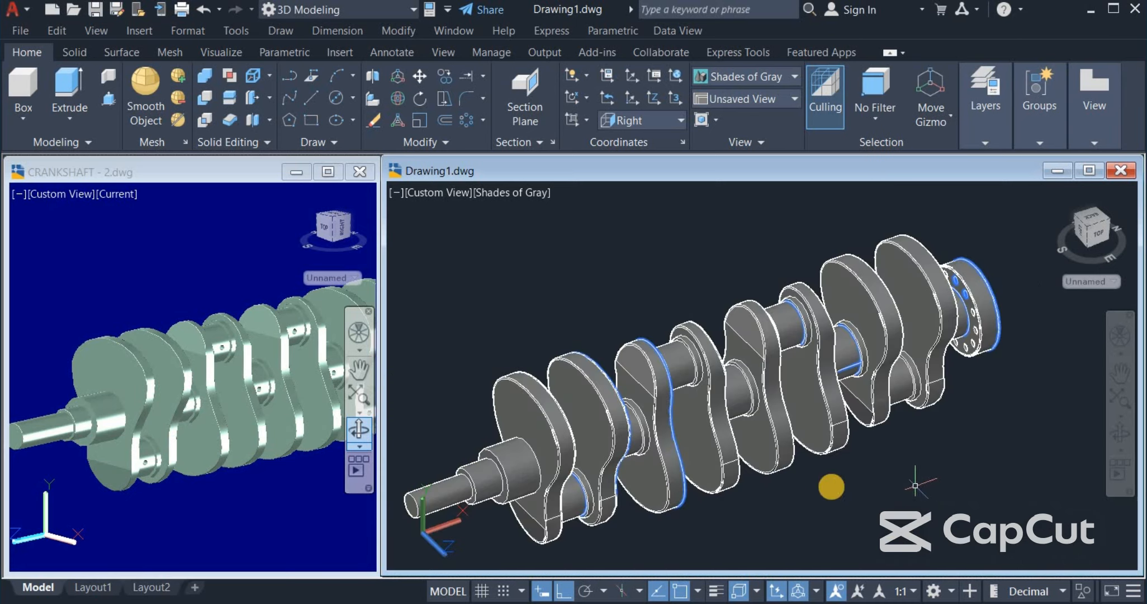
- Fillet the free-end edges of the three stepped shaft-nose sections with a radius of 1
{"action": "middle_click_drag", "start_coordinate": [619, 476], "coordinate": [564, 395]}
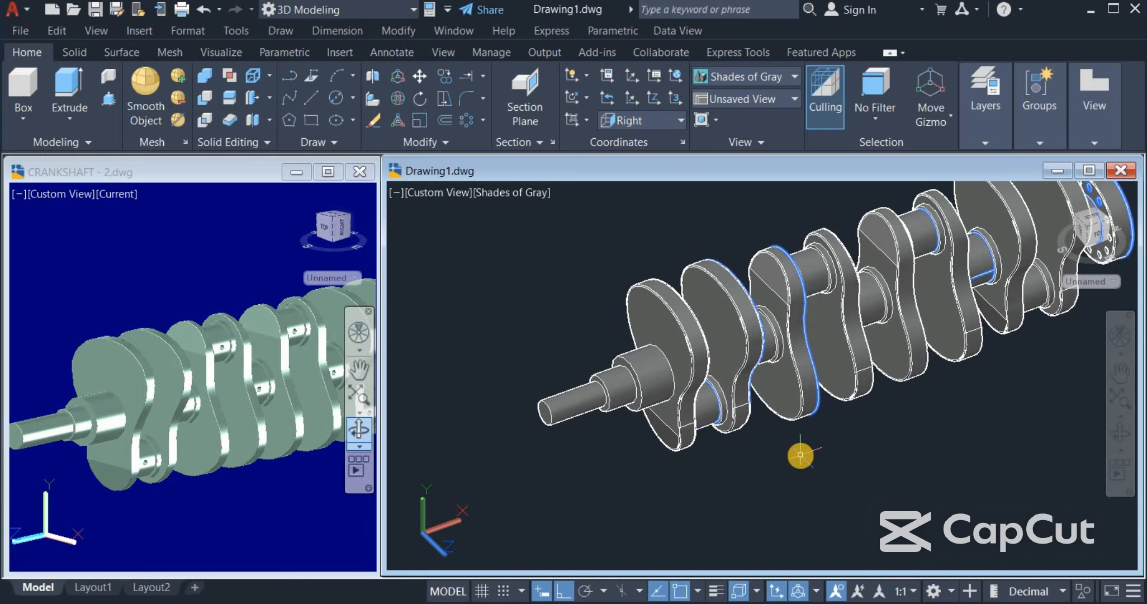
{"action": "type", "text": "f"}
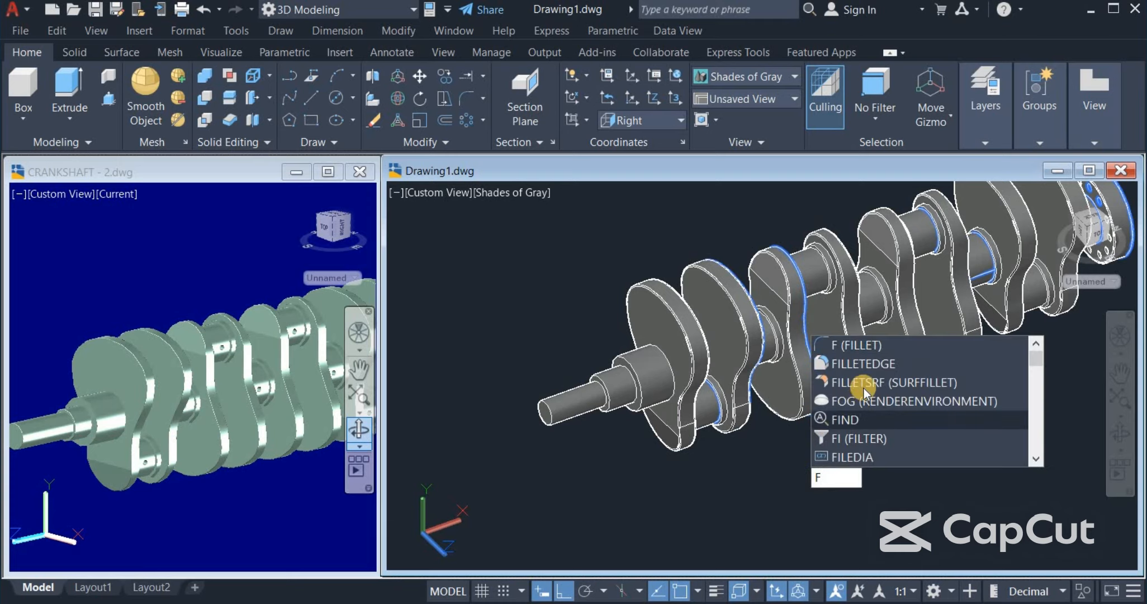
{"action": "left_click", "coordinate": [847, 364]}
{"action": "right_click", "coordinate": [510, 308]}
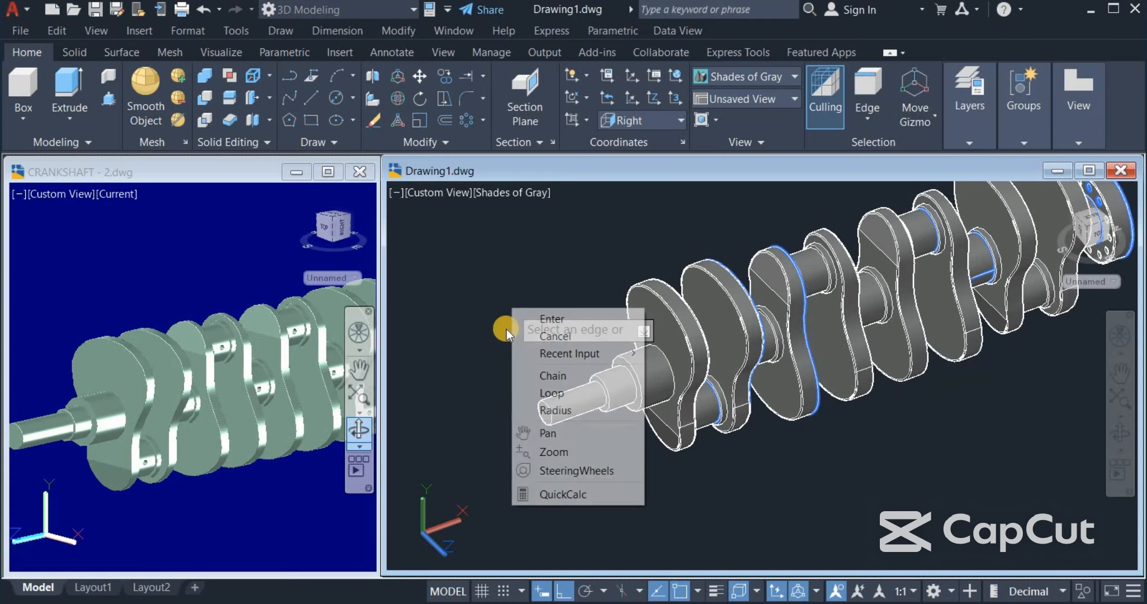
{"action": "left_click", "coordinate": [539, 411]}
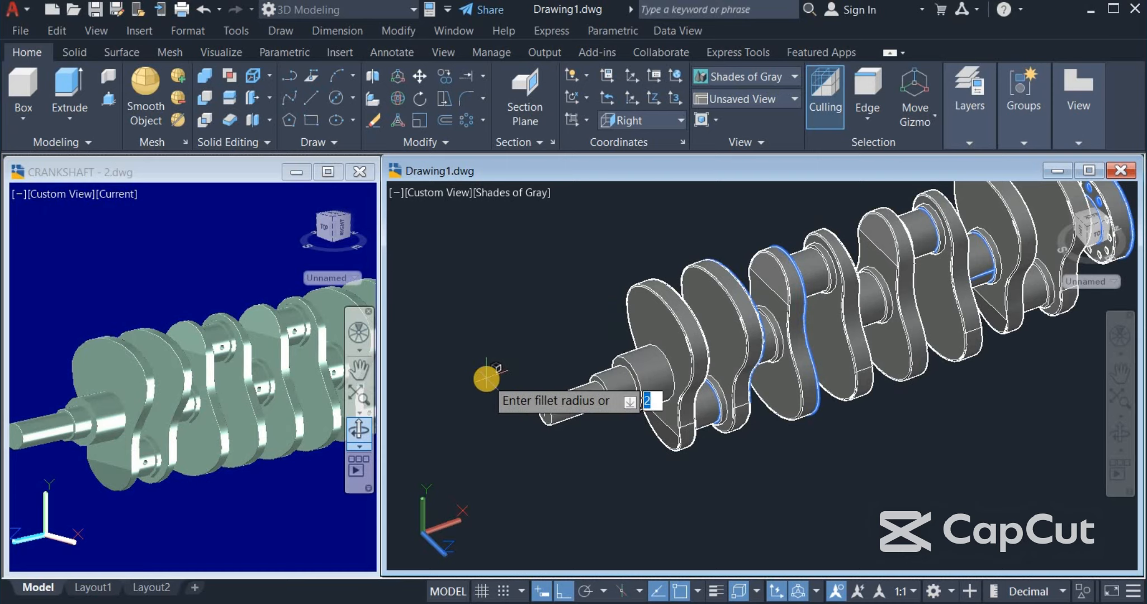
{"action": "type", "text": "1"}
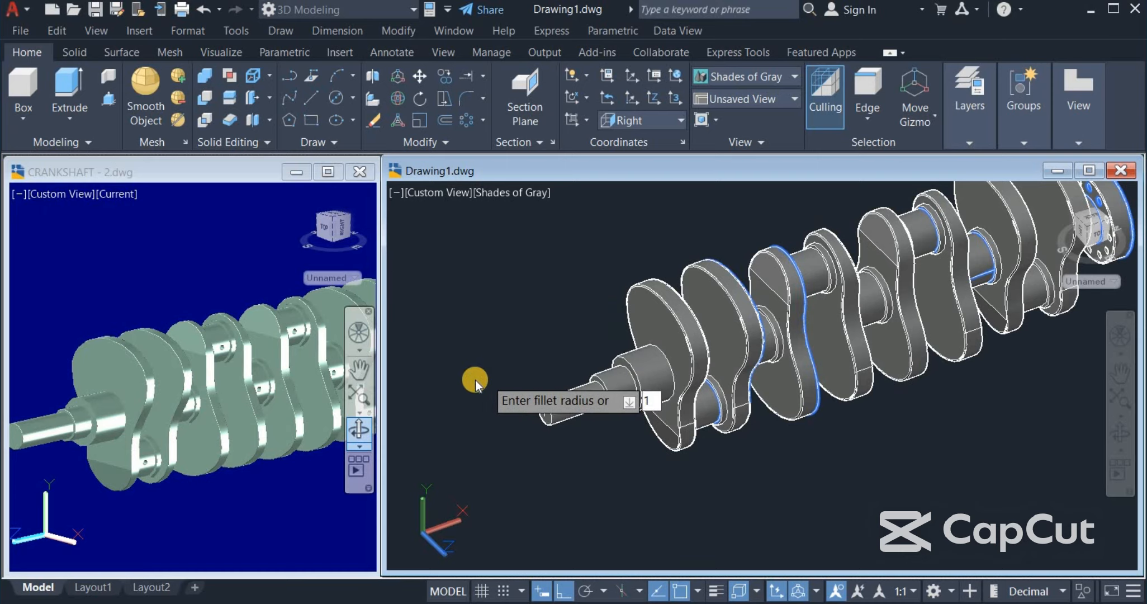
{"action": "key", "text": "Return"}
{"action": "scroll", "coordinate": [603, 392], "scroll_direction": "up", "scroll_amount": 4}
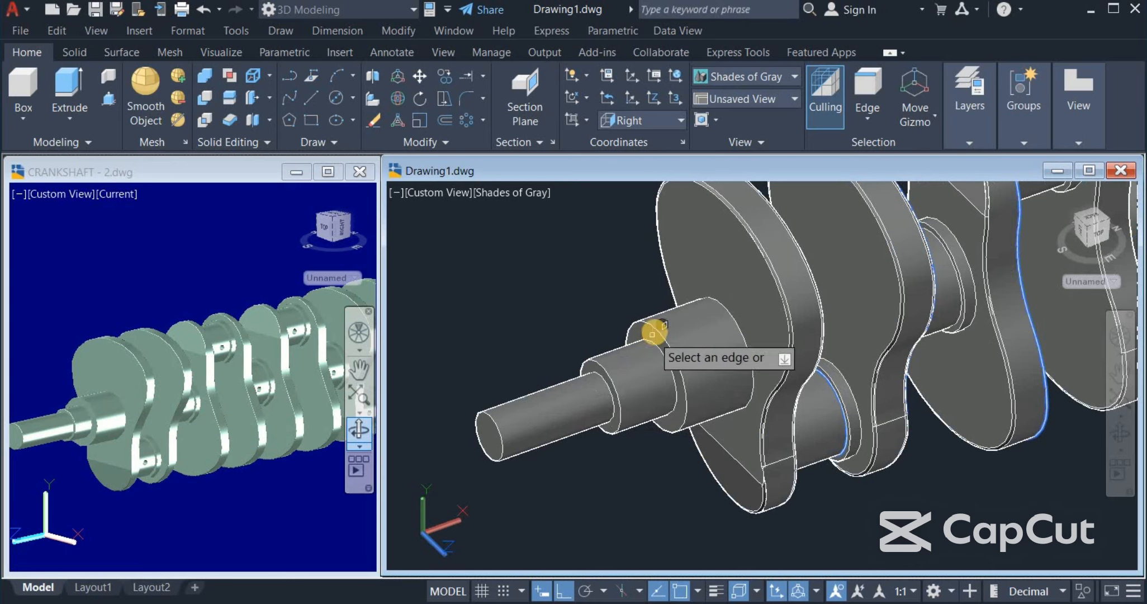
{"action": "left_click", "coordinate": [651, 326]}
{"action": "left_click", "coordinate": [590, 358]}
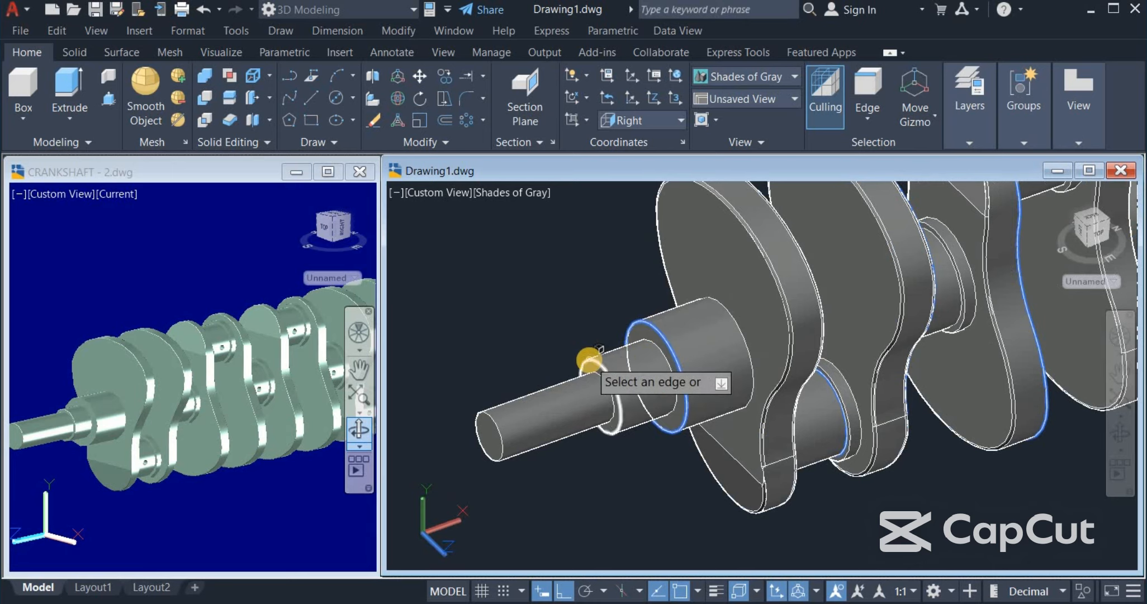
{"action": "left_click", "coordinate": [496, 424]}
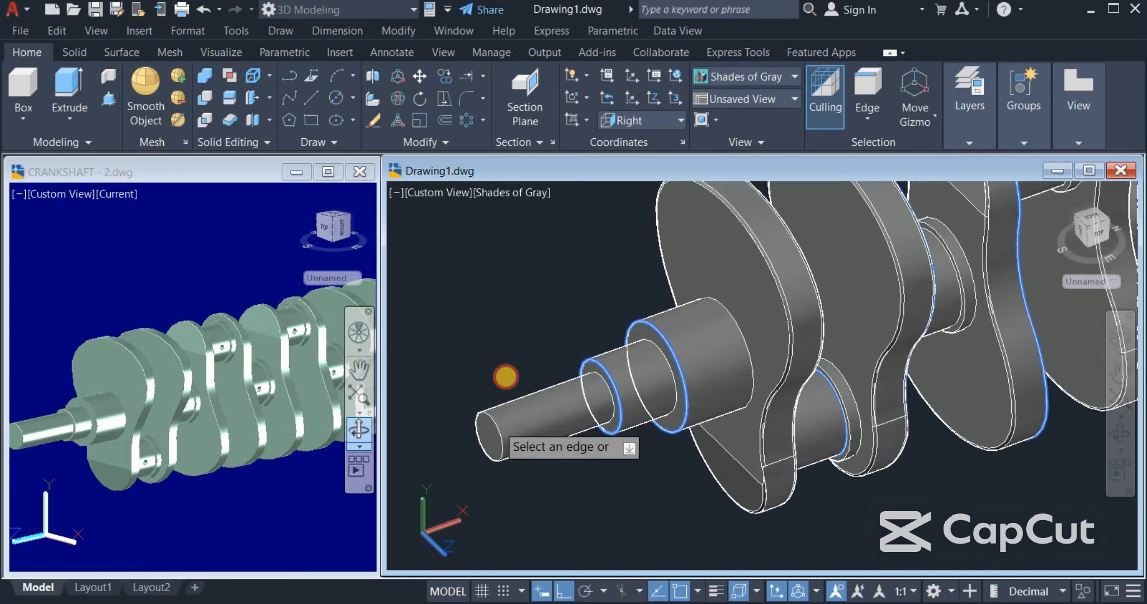
{"action": "right_click", "coordinate": [506, 359]}
{"action": "left_click", "coordinate": [531, 372]}
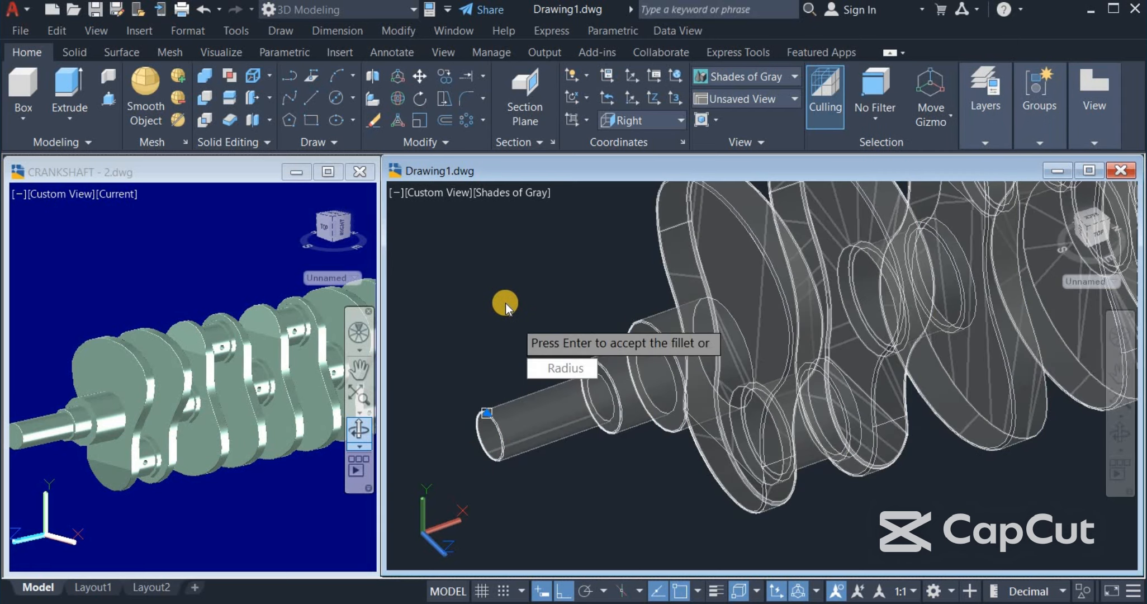
{"action": "right_click", "coordinate": [505, 303]}
{"action": "left_click", "coordinate": [505, 310]}
- Switch the crankshaft view to the Realistic visual style
{"action": "scroll", "coordinate": [502, 318], "scroll_direction": "down", "scroll_amount": 5}
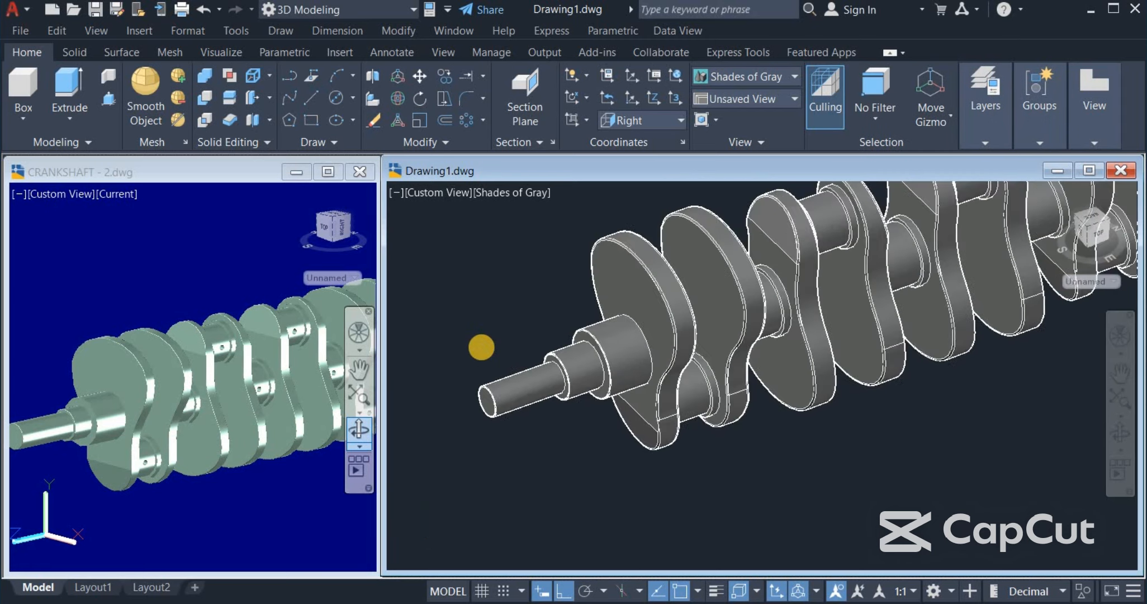
{"action": "middle_click_drag", "start_coordinate": [719, 348], "coordinate": [724, 379]}
{"action": "scroll", "coordinate": [698, 380], "scroll_direction": "up", "scroll_amount": 3}
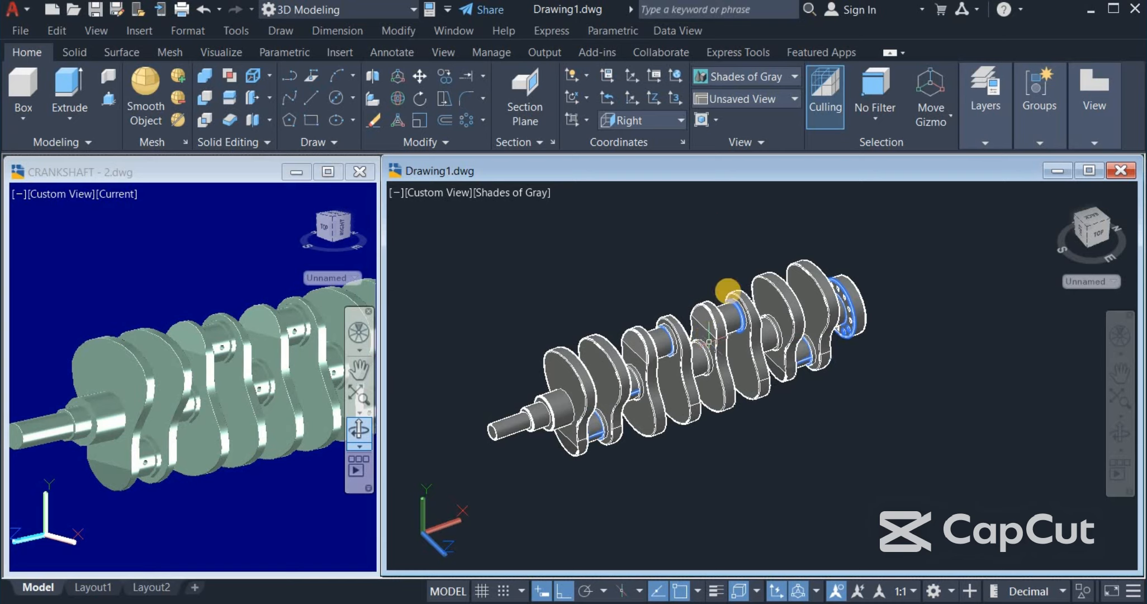
{"action": "left_click", "coordinate": [743, 77]}
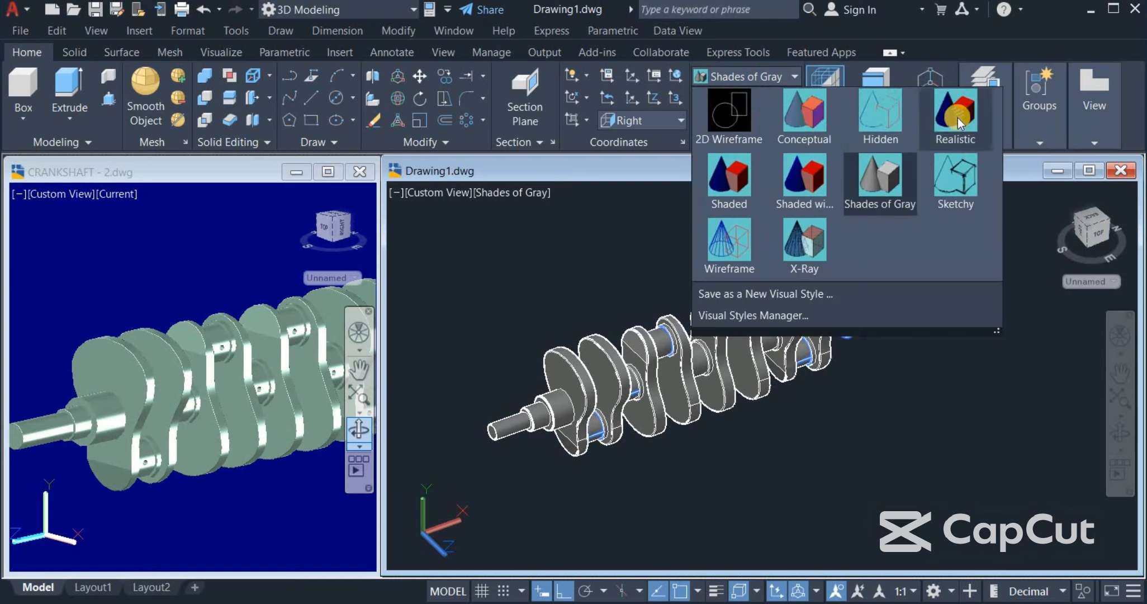
{"action": "left_click", "coordinate": [957, 122]}
- Orbit around the shaded crankshaft to examine its webs, journals and drilled flange from several angles
{"action": "middle_click_drag", "start_coordinate": [813, 458], "coordinate": [814, 376], "text": "shift"}
{"action": "scroll", "coordinate": [805, 375], "scroll_direction": "up", "scroll_amount": 4}
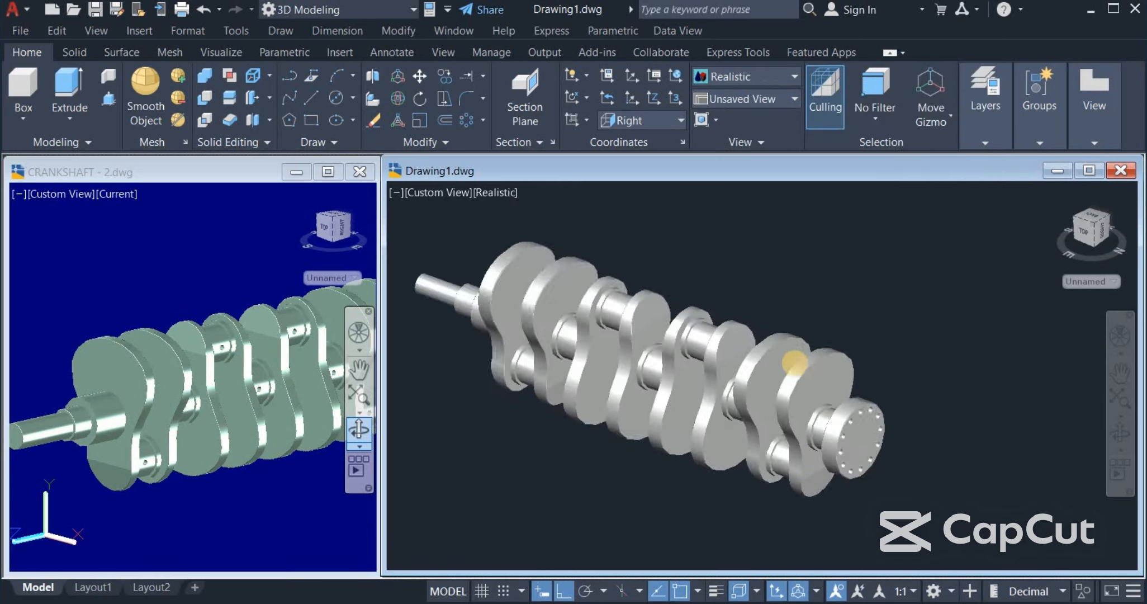
{"action": "scroll", "coordinate": [808, 366], "scroll_direction": "down", "scroll_amount": 2}
{"action": "scroll", "coordinate": [809, 360], "scroll_direction": "up", "scroll_amount": 1}
{"action": "middle_click_drag", "start_coordinate": [810, 361], "coordinate": [838, 362]}
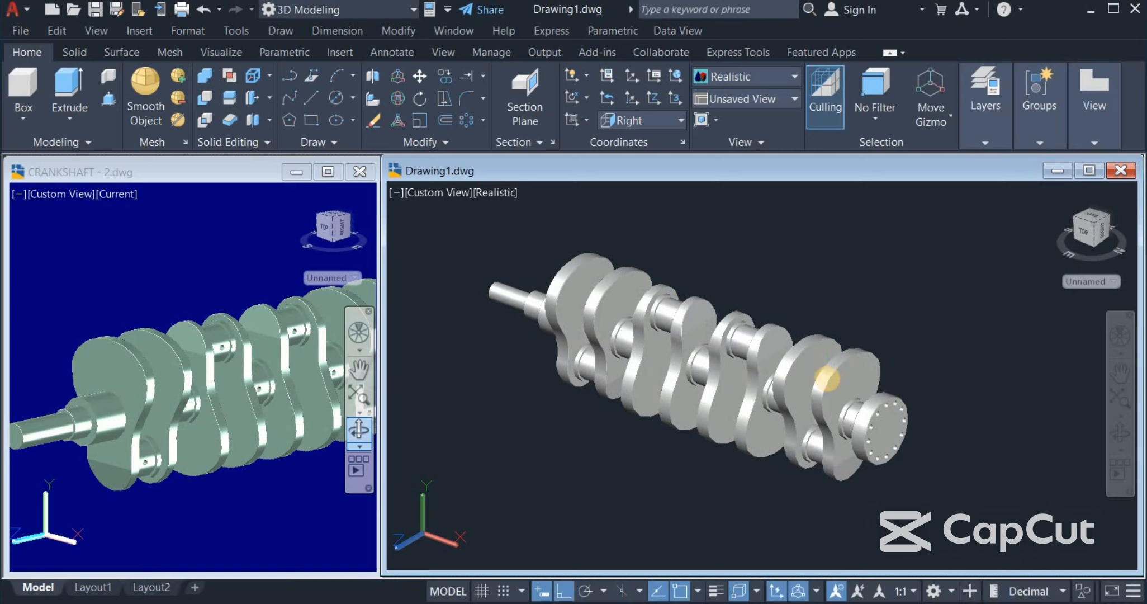
{"action": "left_click", "coordinate": [1119, 433]}
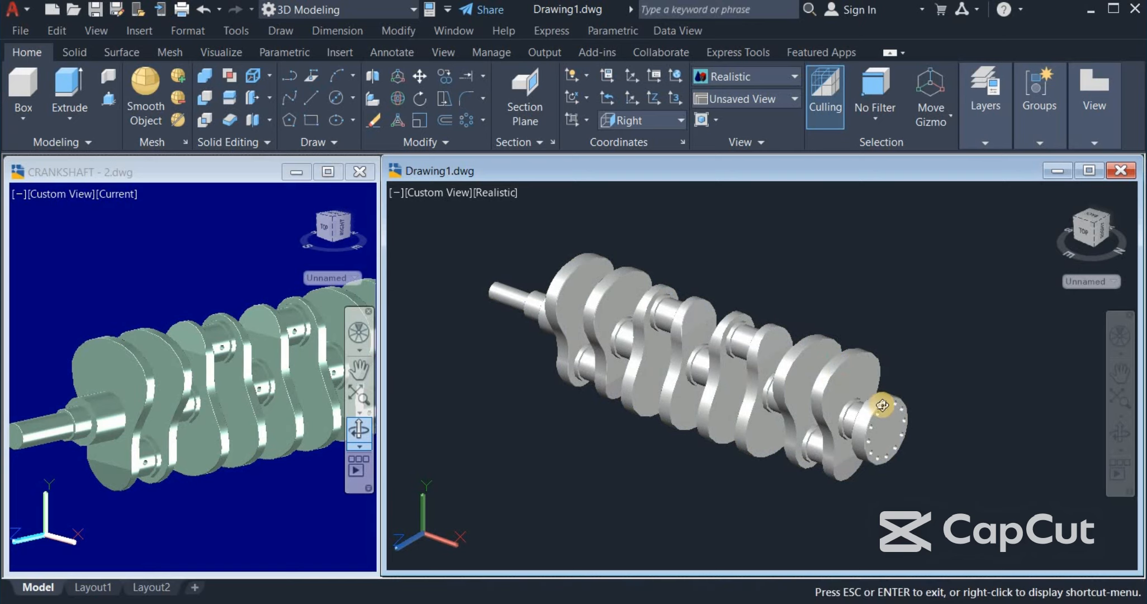
{"action": "left_click_drag", "start_coordinate": [881, 404], "coordinate": [855, 391]}
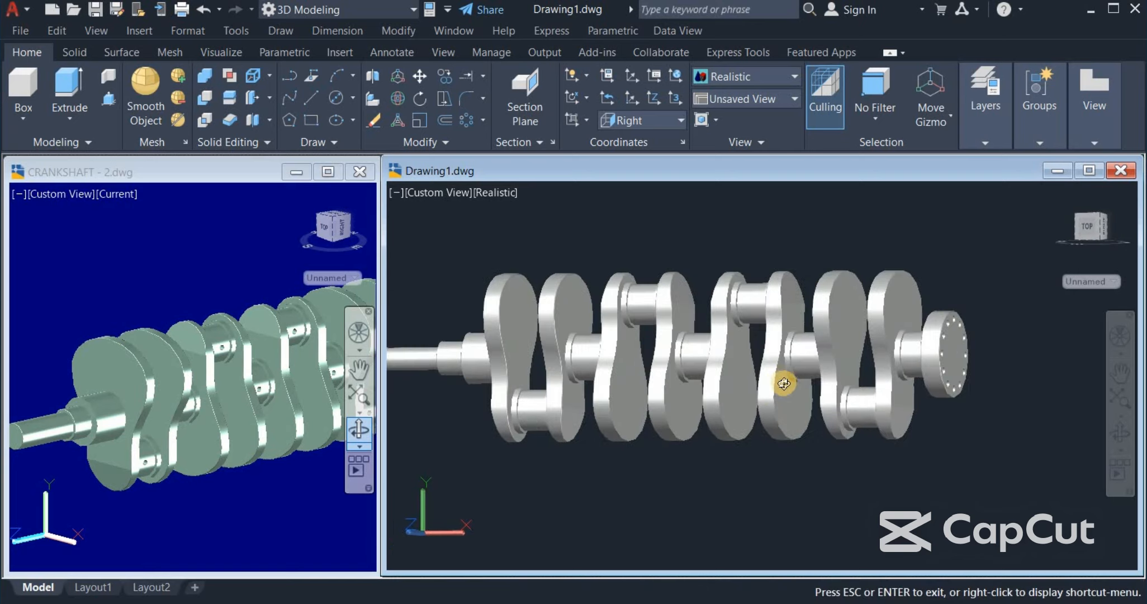
{"action": "left_click_drag", "start_coordinate": [783, 381], "coordinate": [650, 402]}
{"action": "middle_click_drag", "start_coordinate": [679, 408], "coordinate": [707, 437]}
{"action": "right_click", "coordinate": [721, 253]}
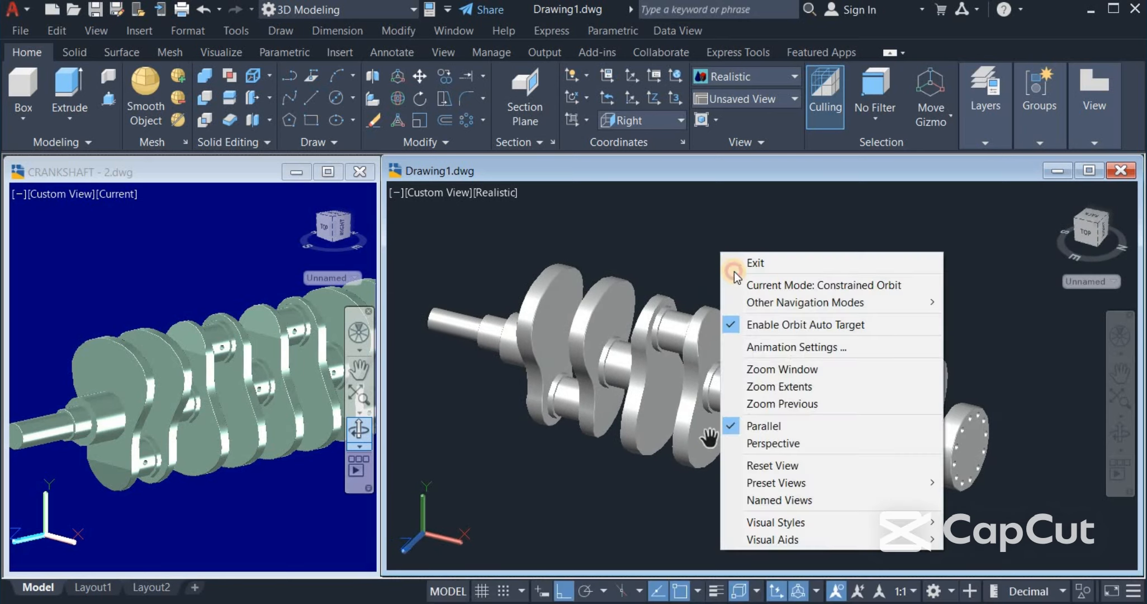
{"action": "left_click", "coordinate": [732, 264]}
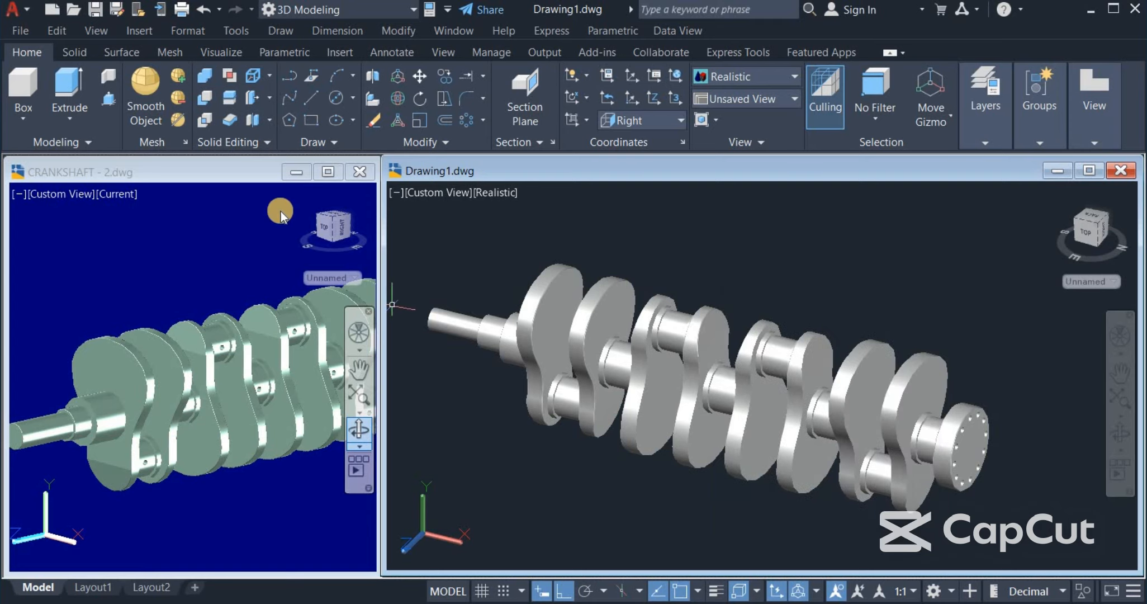
- Close the CRANKSHAFT - 2.dwg reference drawing without saving and maximize the Drawing1.dwg window
{"action": "left_click", "coordinate": [359, 172]}
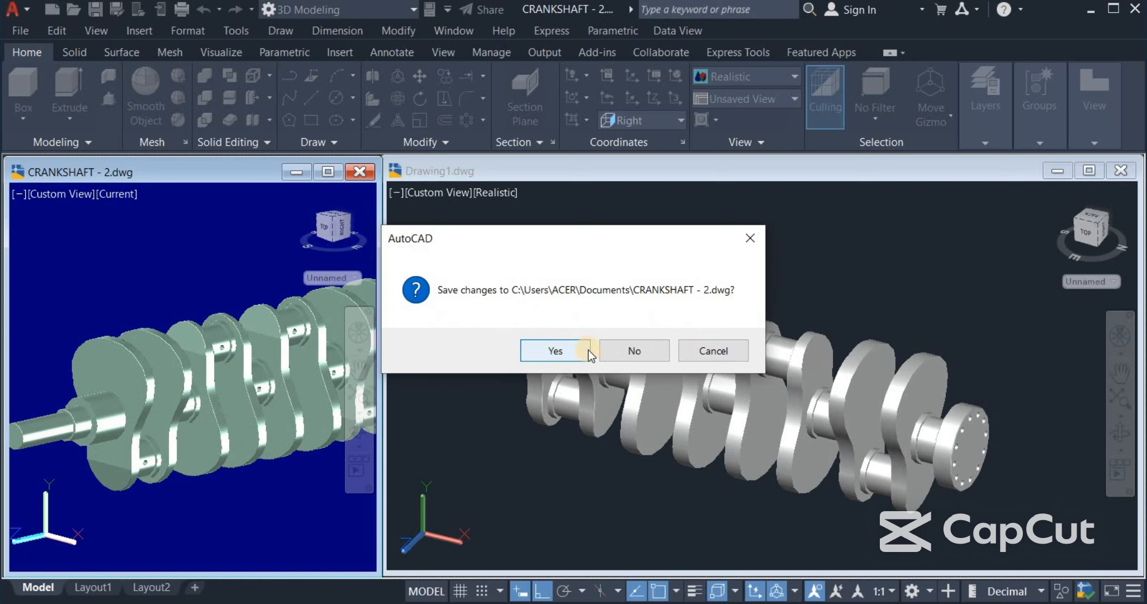
{"action": "left_click", "coordinate": [628, 353]}
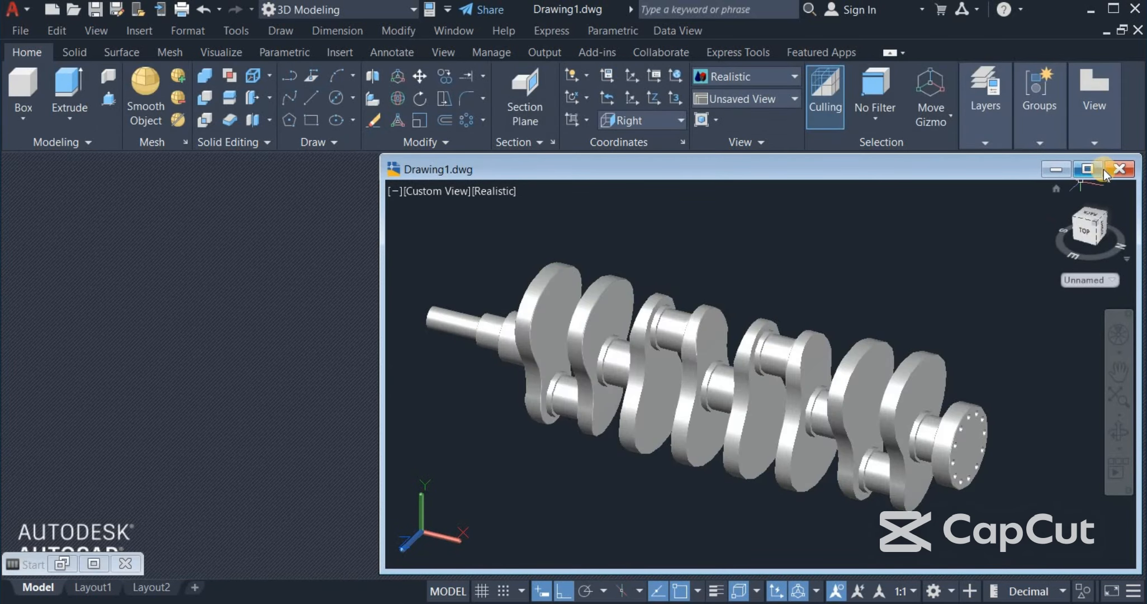
{"action": "left_click", "coordinate": [1088, 169]}
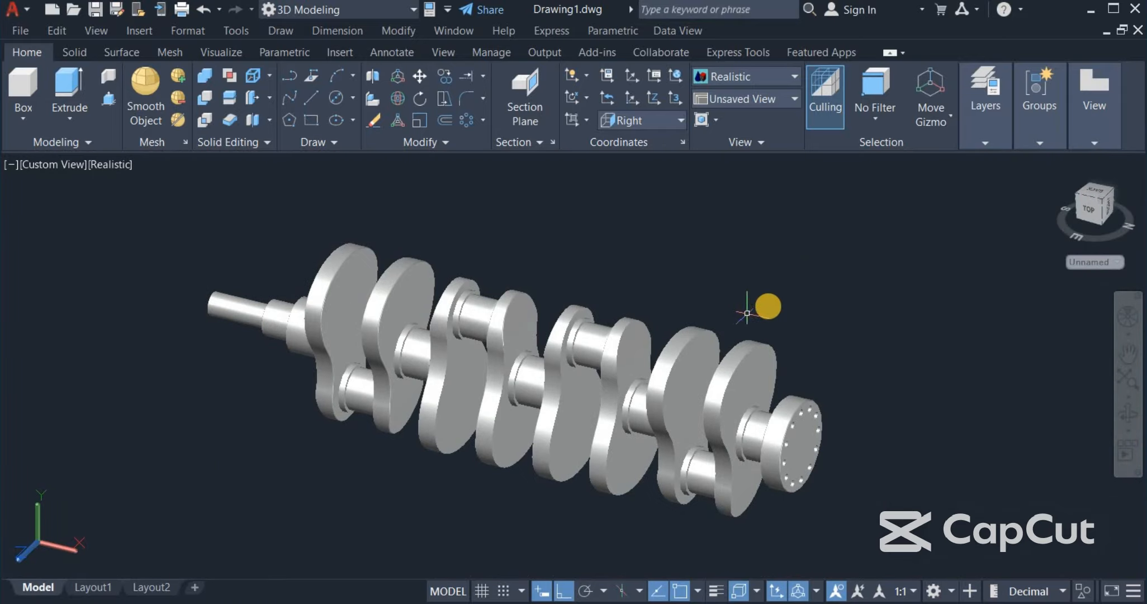
{"action": "middle_click_drag", "start_coordinate": [745, 308], "coordinate": [772, 304]}
{"action": "key", "text": "Escape"}
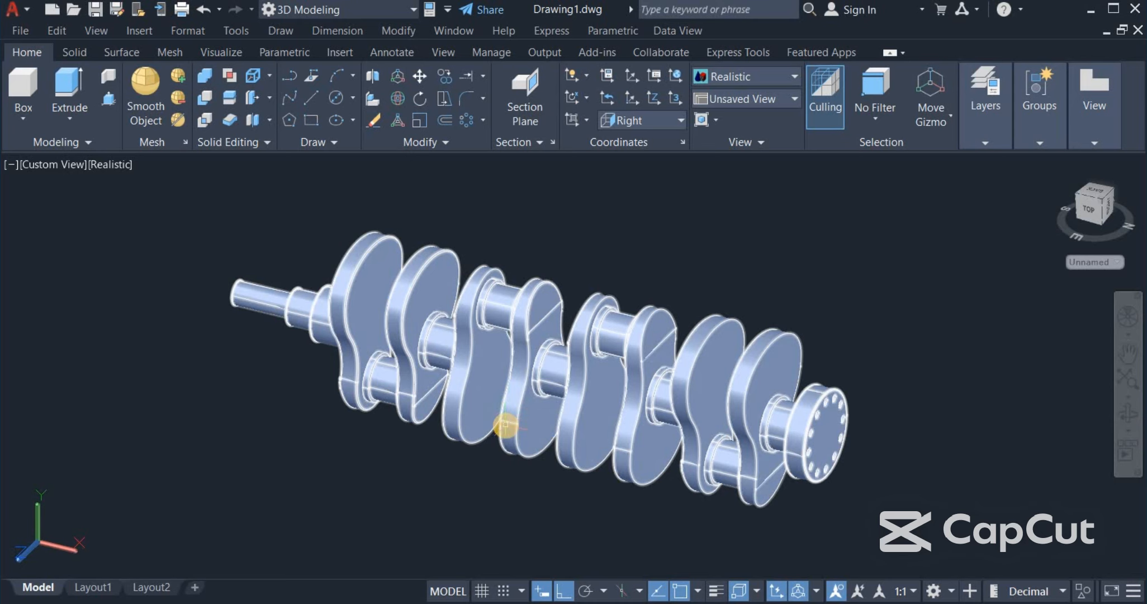
{"action": "middle_click_drag", "start_coordinate": [488, 429], "coordinate": [470, 436]}
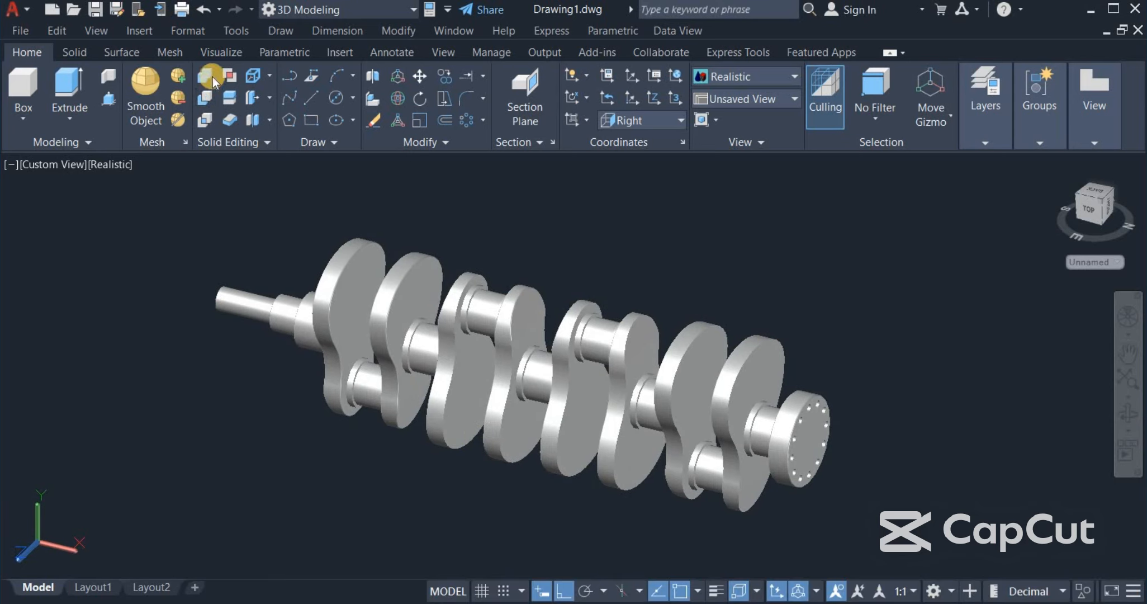
- Open the Materials Browser and expand the Autodesk Library down to the Metal material categories
{"action": "left_click", "coordinate": [222, 56]}
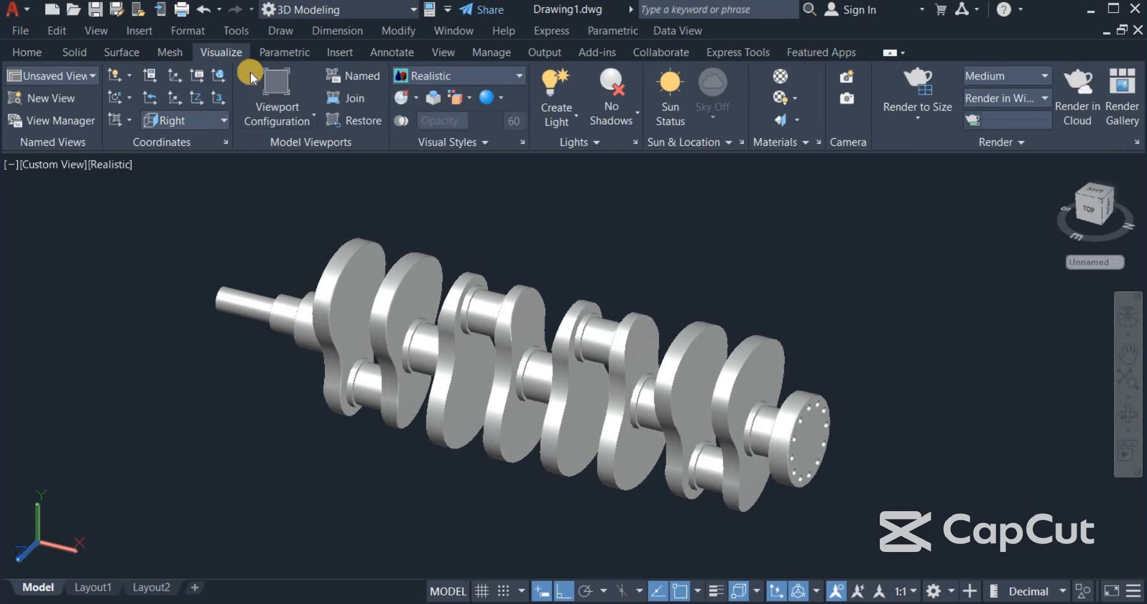
{"action": "left_click", "coordinate": [782, 76]}
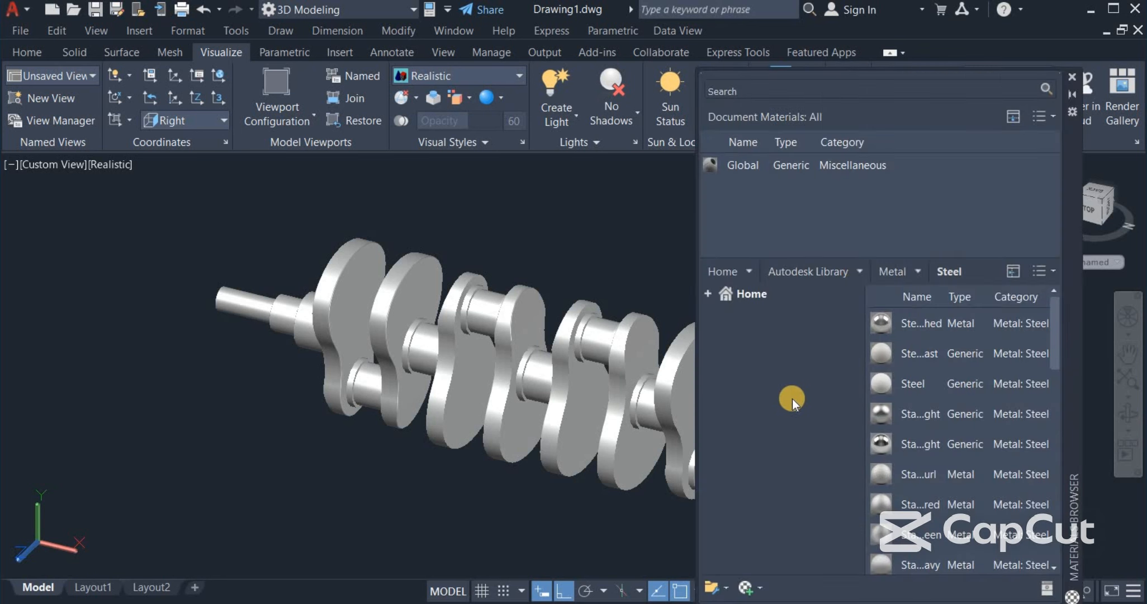
{"action": "left_click", "coordinate": [708, 294]}
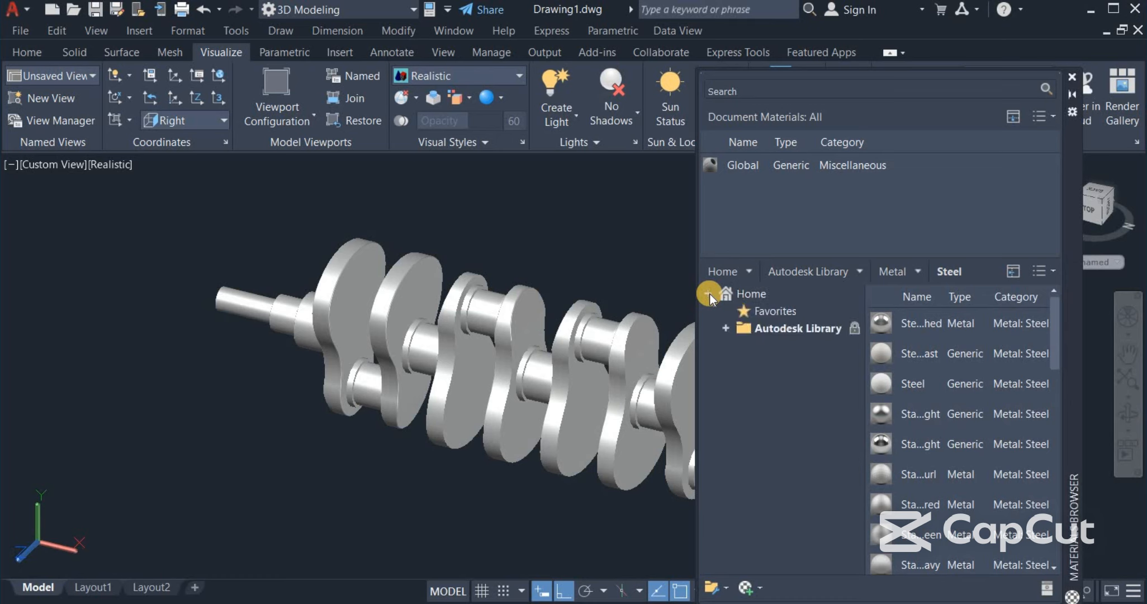
{"action": "left_click", "coordinate": [726, 327]}
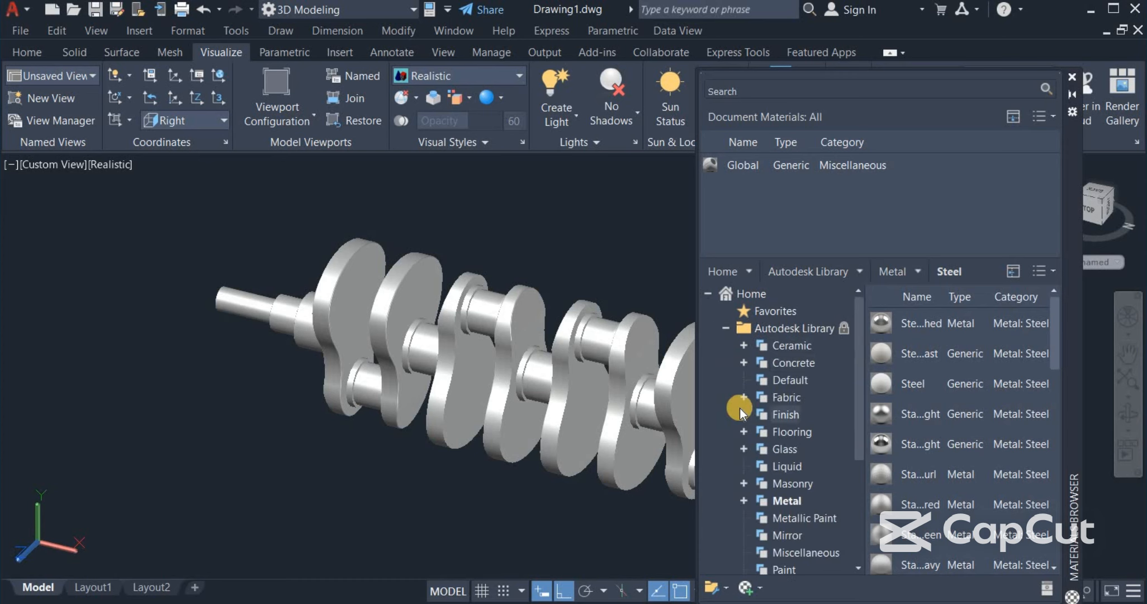
{"action": "scroll", "coordinate": [742, 409], "scroll_direction": "down", "scroll_amount": 1}
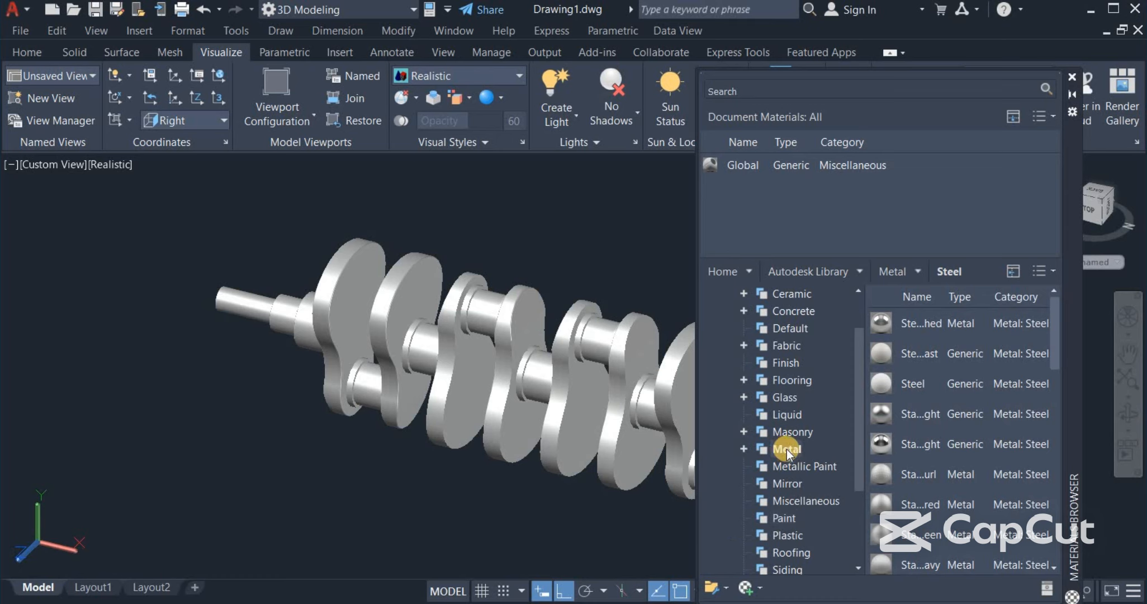
{"action": "left_click", "coordinate": [744, 449]}
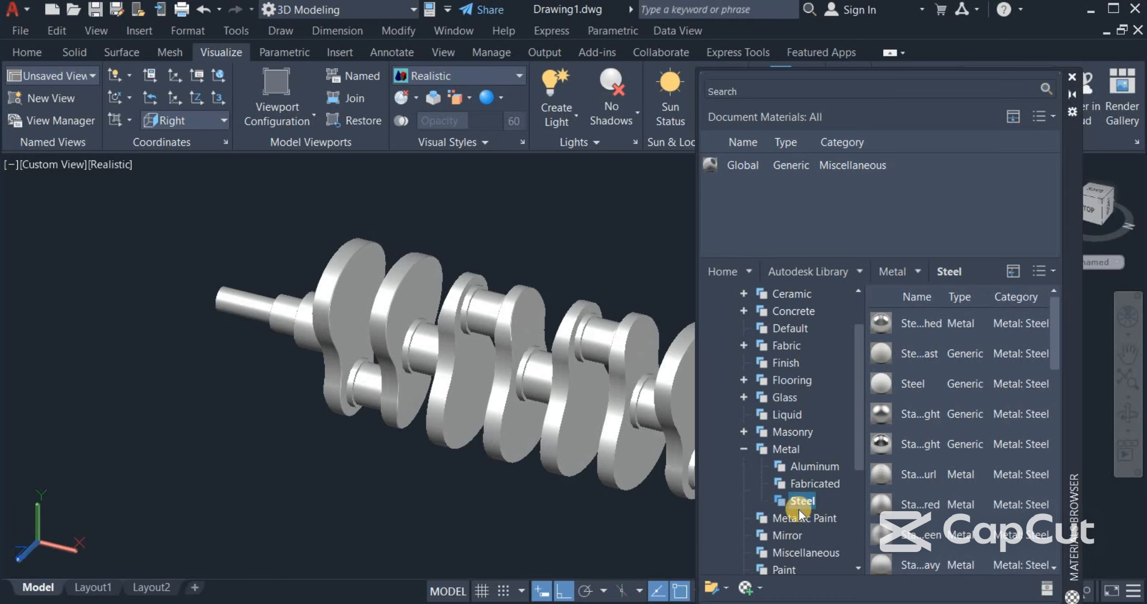
- Assign the Honed - Dark Gray steel material to the crankshaft and close the Materials Browser
{"action": "mouse_move", "coordinate": [957, 417]}
{"action": "scroll", "coordinate": [957, 417], "scroll_direction": "down", "scroll_amount": 9}
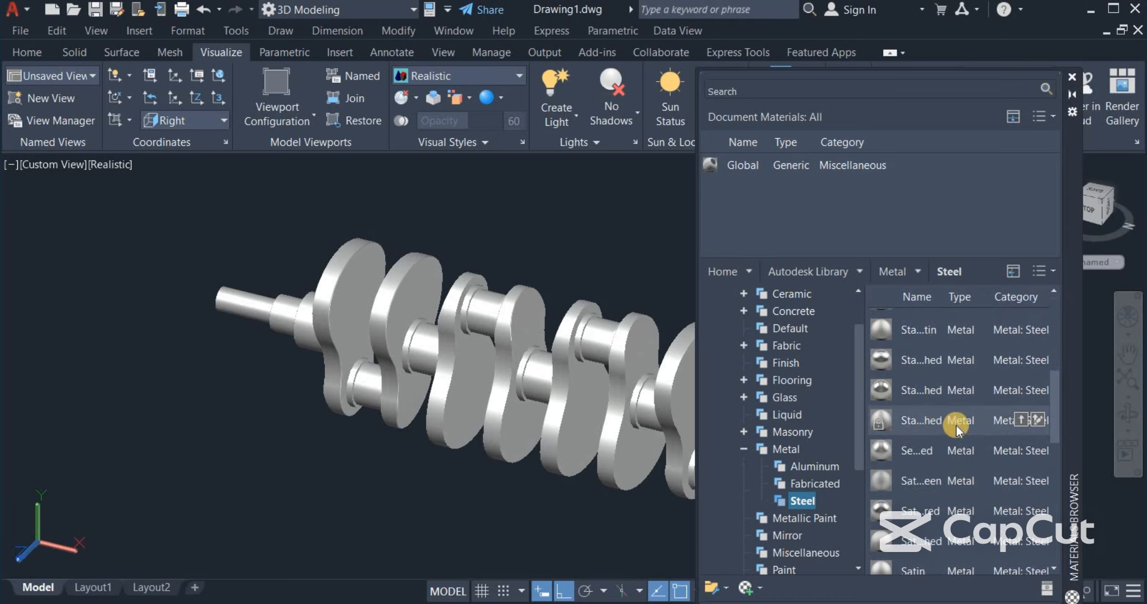
{"action": "mouse_move", "coordinate": [958, 473]}
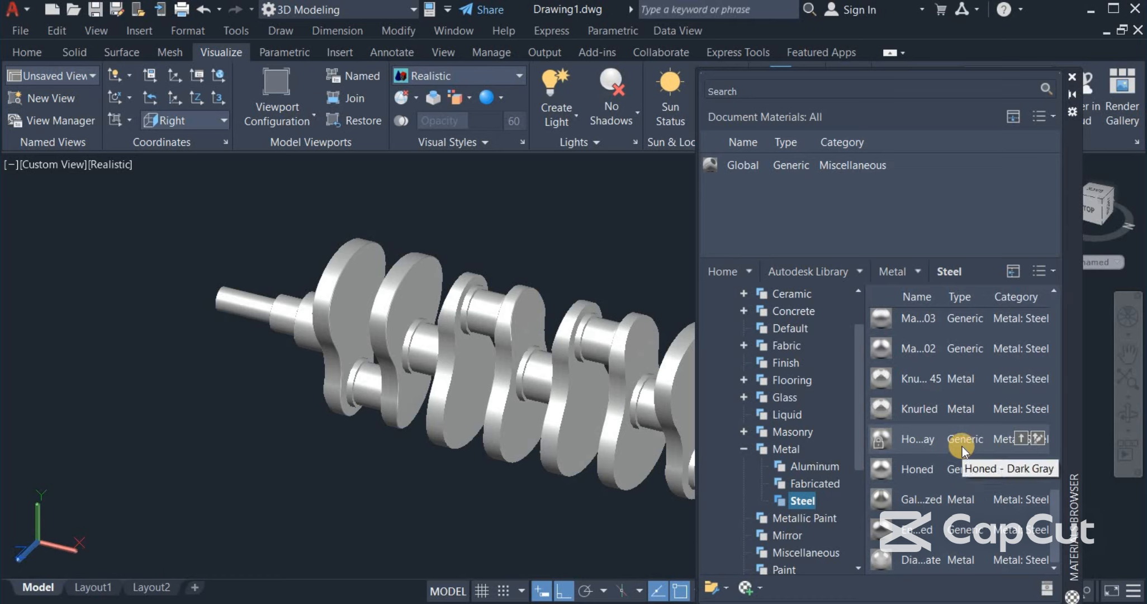
{"action": "left_click_drag", "start_coordinate": [962, 446], "coordinate": [510, 435]}
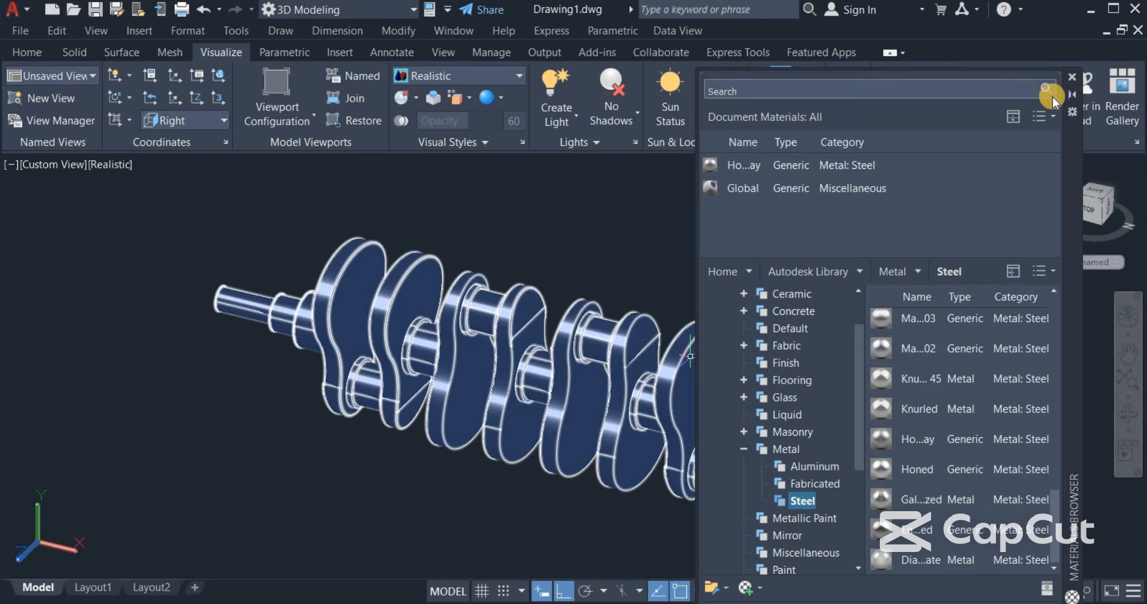
{"action": "left_click", "coordinate": [1070, 78]}
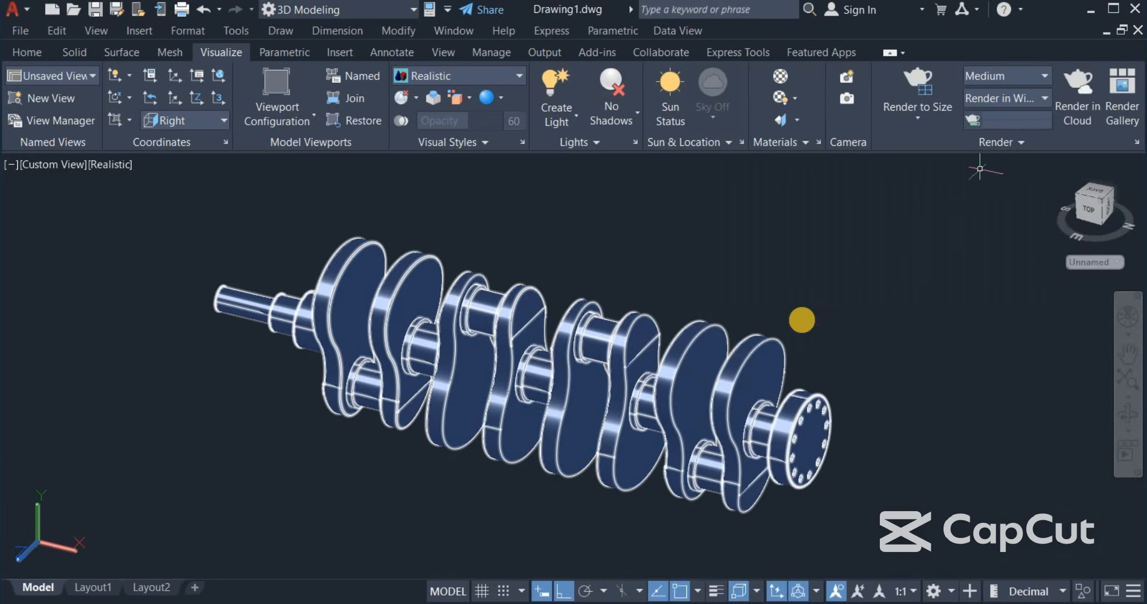
{"action": "middle_click_drag", "start_coordinate": [684, 304], "coordinate": [762, 304]}
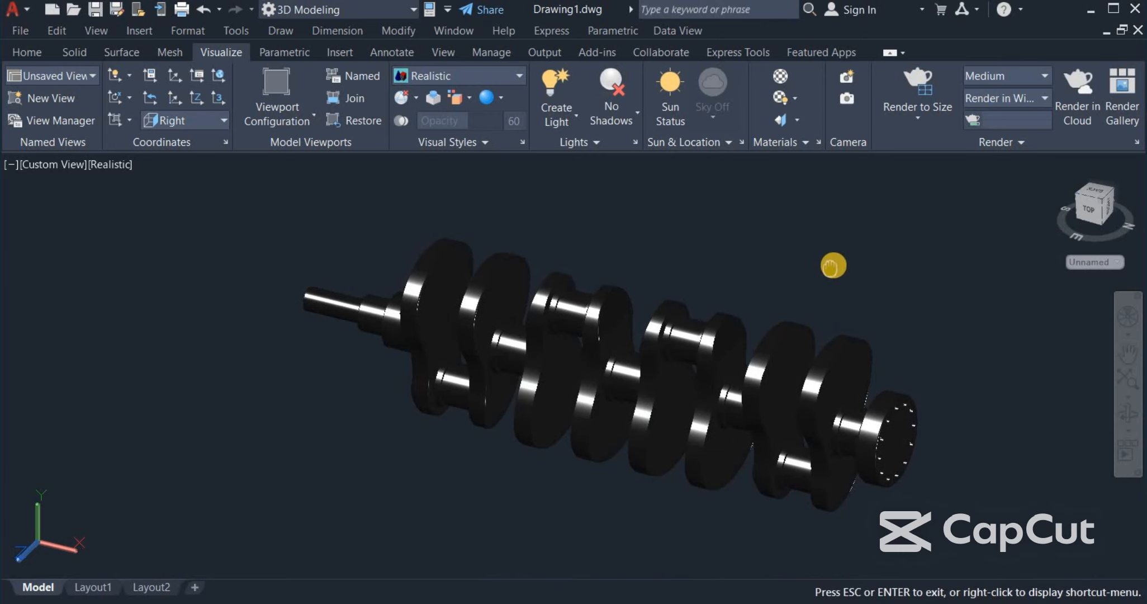
{"action": "left_click", "coordinate": [679, 376]}
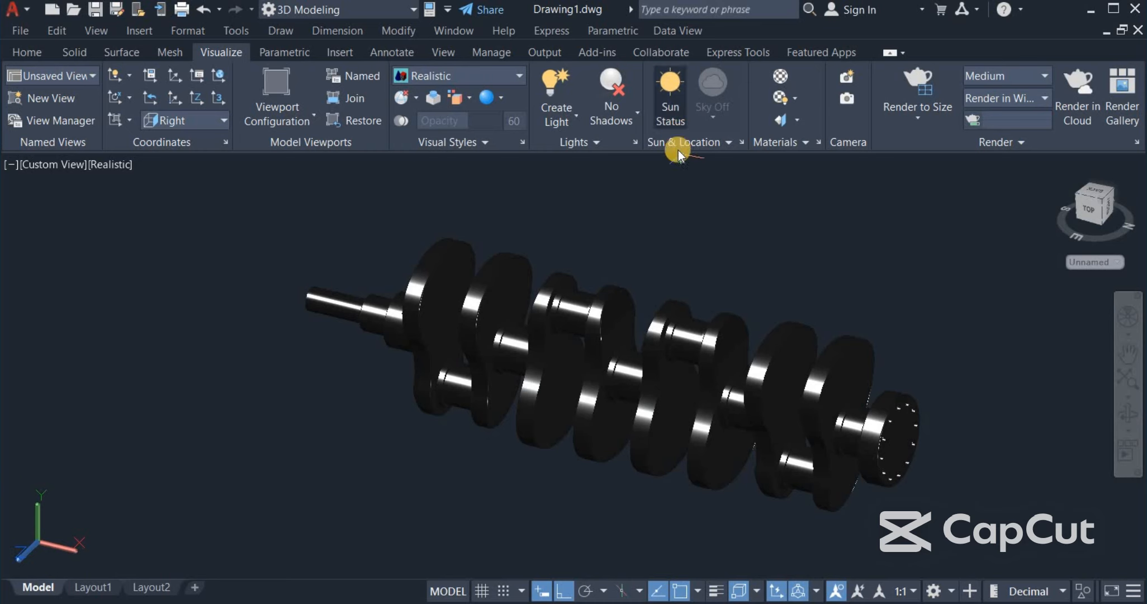
- Turn on sunlight with the recommended exposure adjustment and switch on the render environment
{"action": "left_click", "coordinate": [672, 87]}
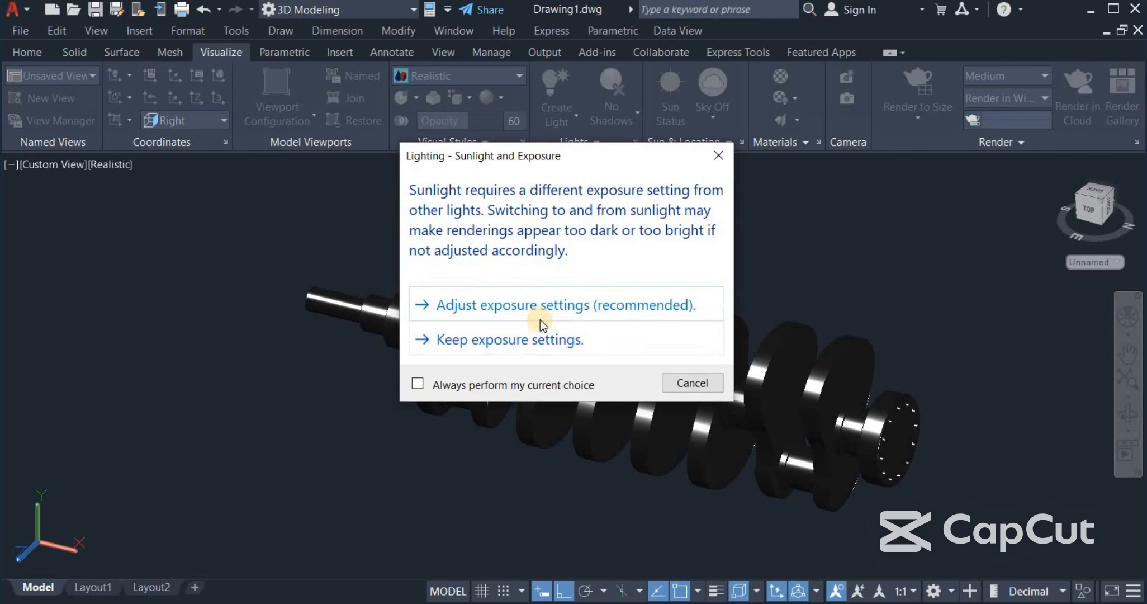
{"action": "left_click", "coordinate": [582, 310]}
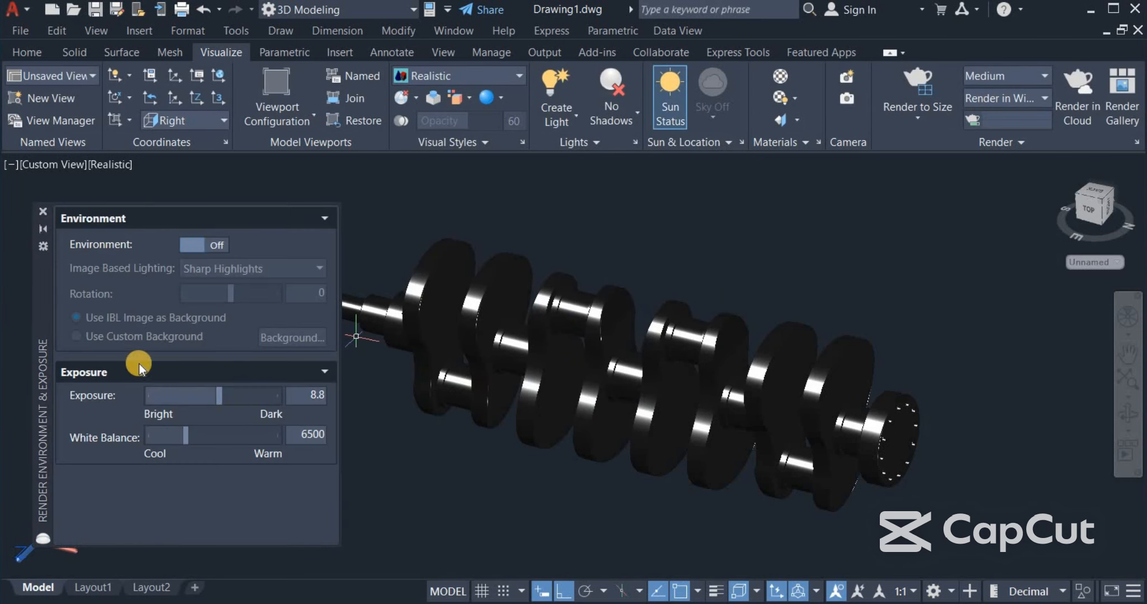
{"action": "left_click", "coordinate": [193, 246]}
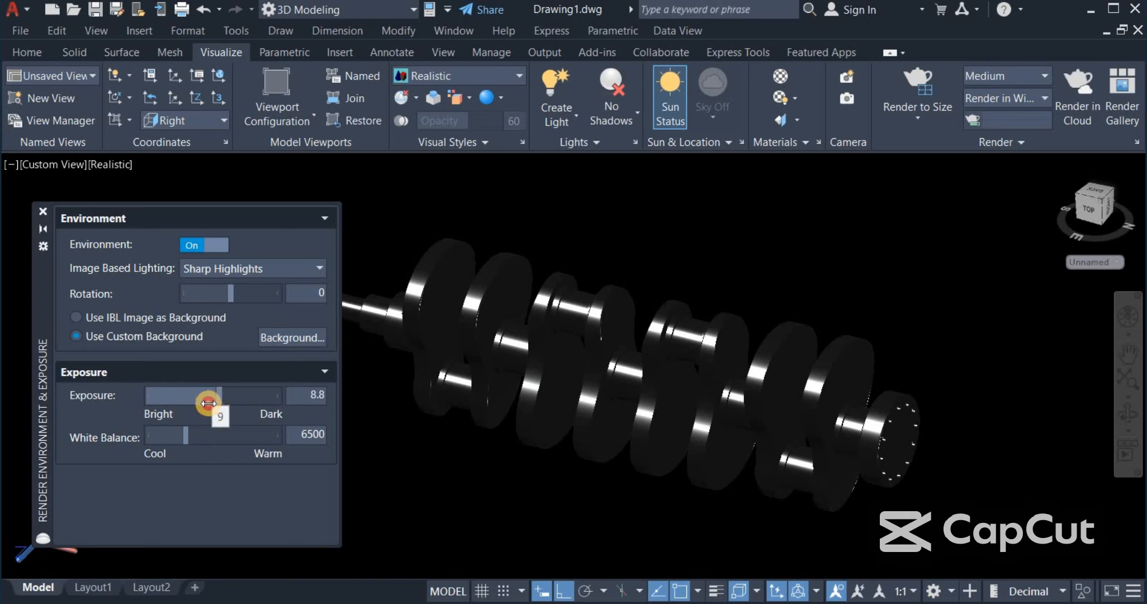
- Brighten the scene by setting the exposure to 4.1 and the white balance to 5338
{"action": "left_click_drag", "start_coordinate": [208, 403], "coordinate": [194, 409]}
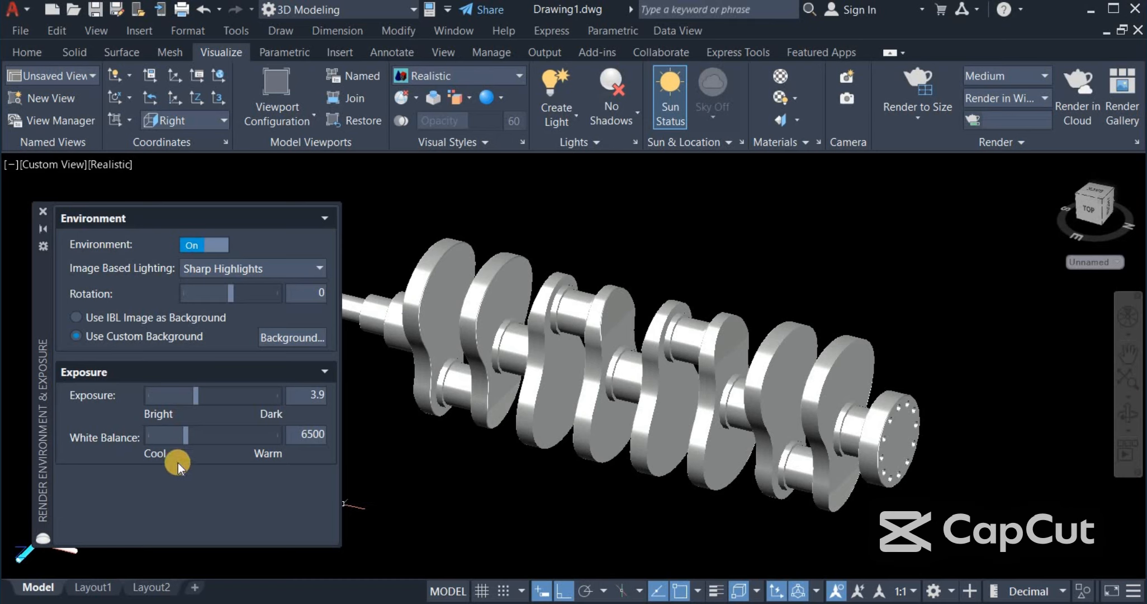
{"action": "left_click_drag", "start_coordinate": [185, 439], "coordinate": [177, 442]}
{"action": "left_click_drag", "start_coordinate": [176, 443], "coordinate": [174, 445]}
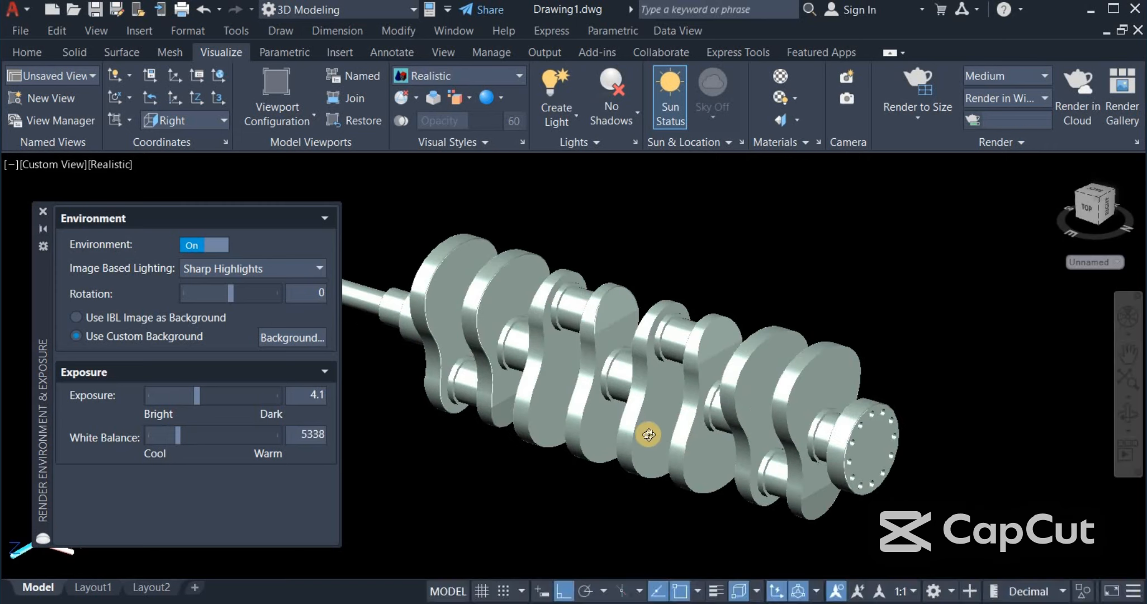
{"action": "left_click_drag", "start_coordinate": [648, 358], "coordinate": [521, 448]}
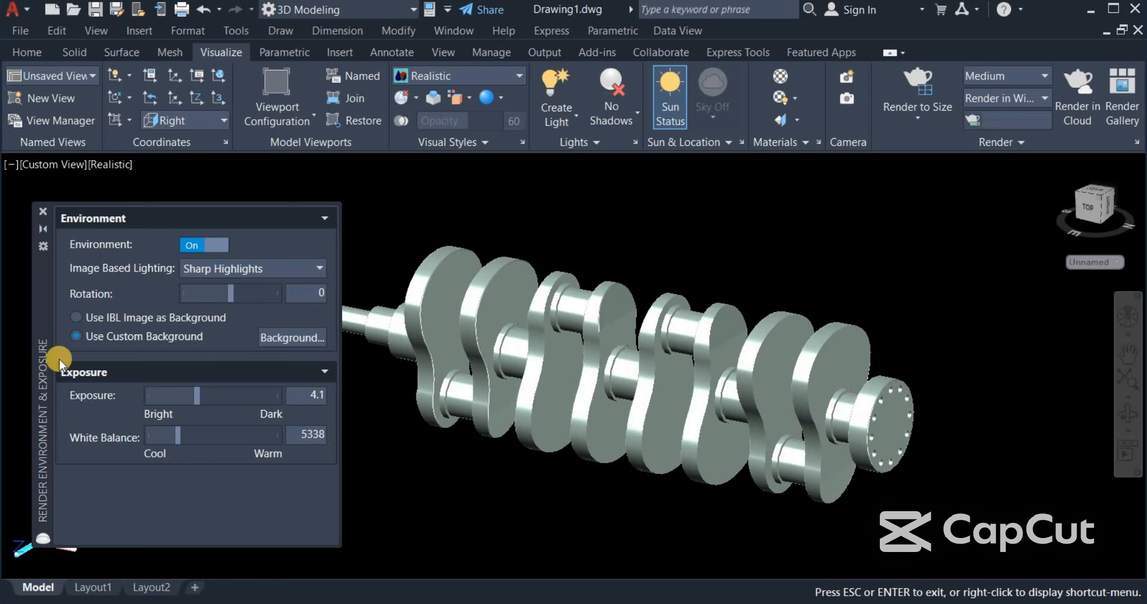
- Set the environment's custom background to a solid dark blue by lowering the default colour's luminance
{"action": "left_click", "coordinate": [296, 338]}
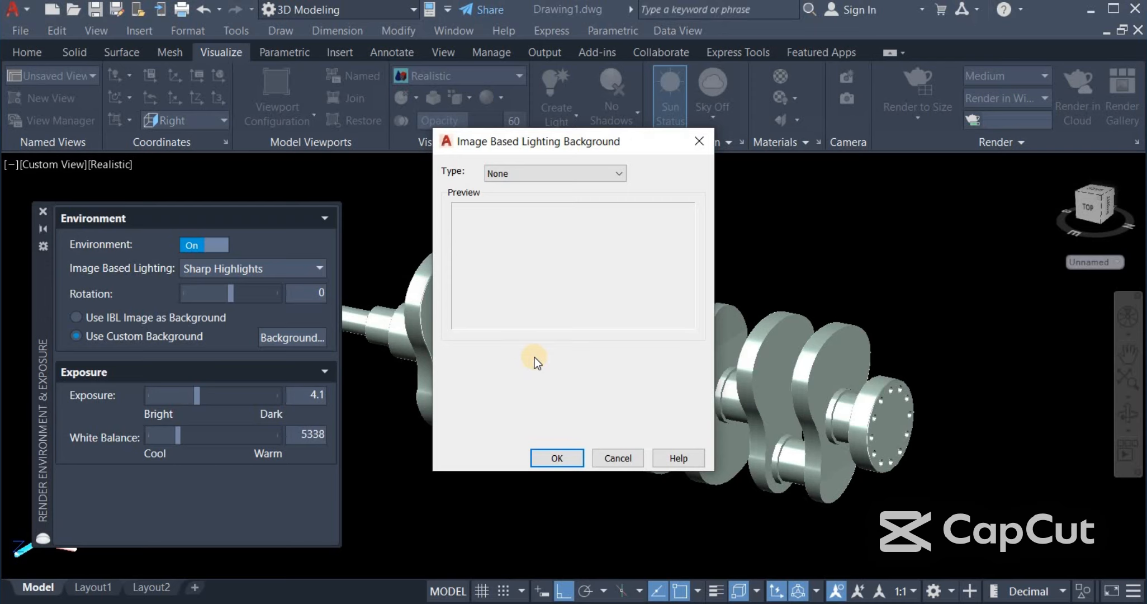
{"action": "left_click", "coordinate": [563, 177]}
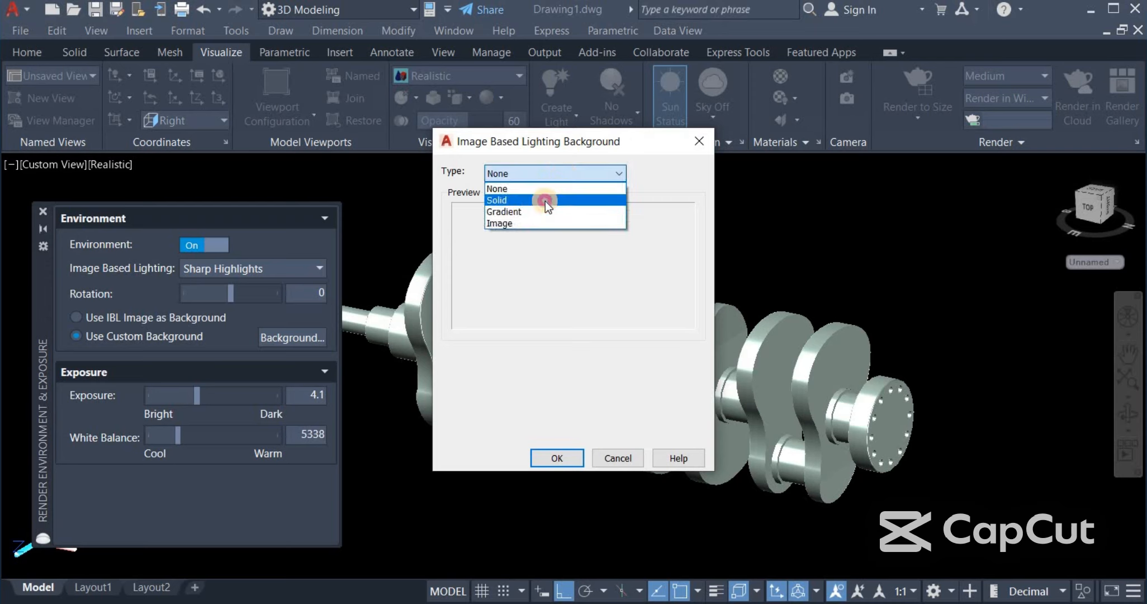
{"action": "left_click", "coordinate": [545, 201]}
{"action": "left_click", "coordinate": [553, 411]}
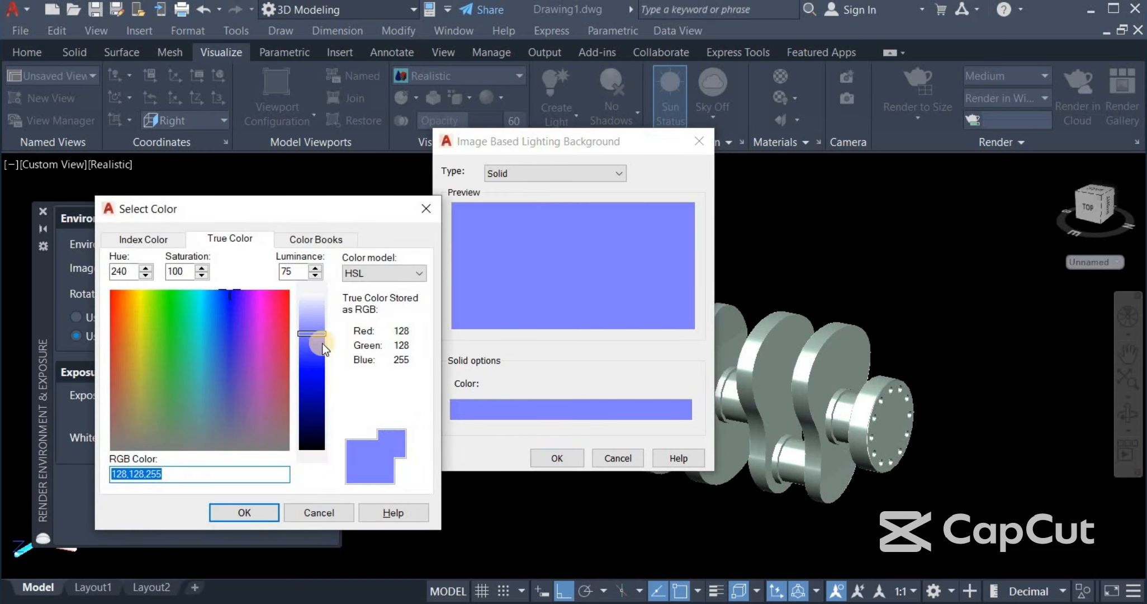
{"action": "left_click", "coordinate": [310, 409]}
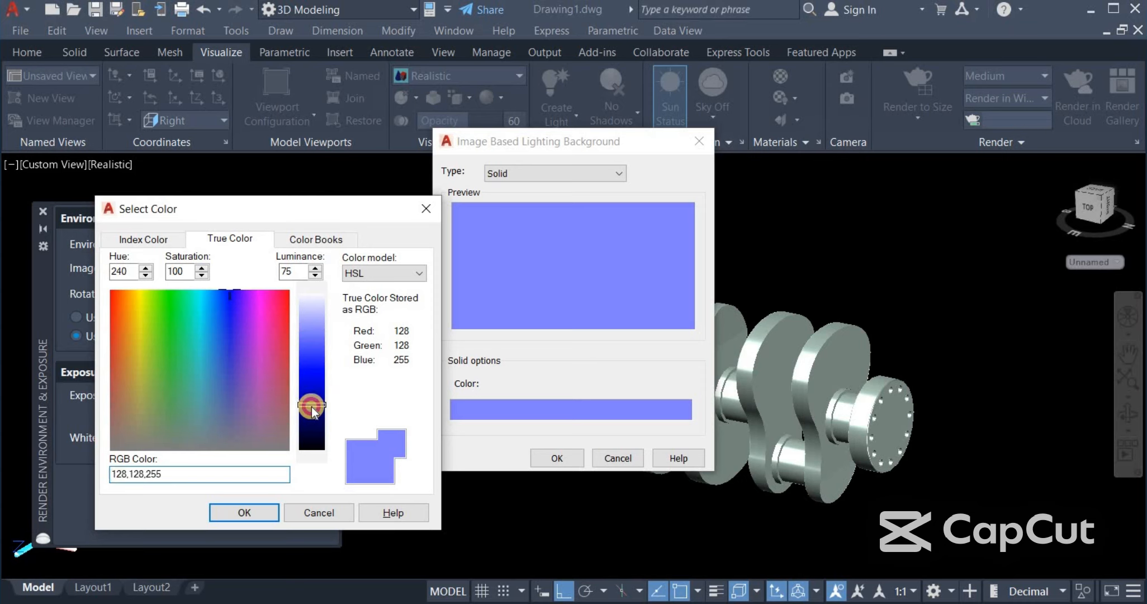
{"action": "left_click", "coordinate": [250, 515]}
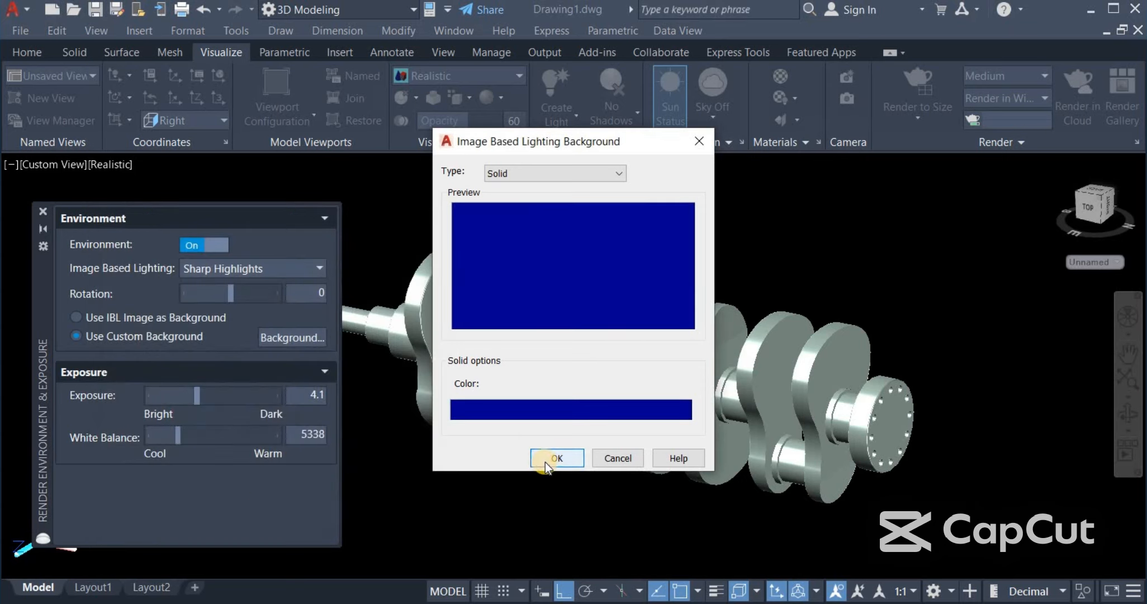
{"action": "left_click", "coordinate": [545, 462]}
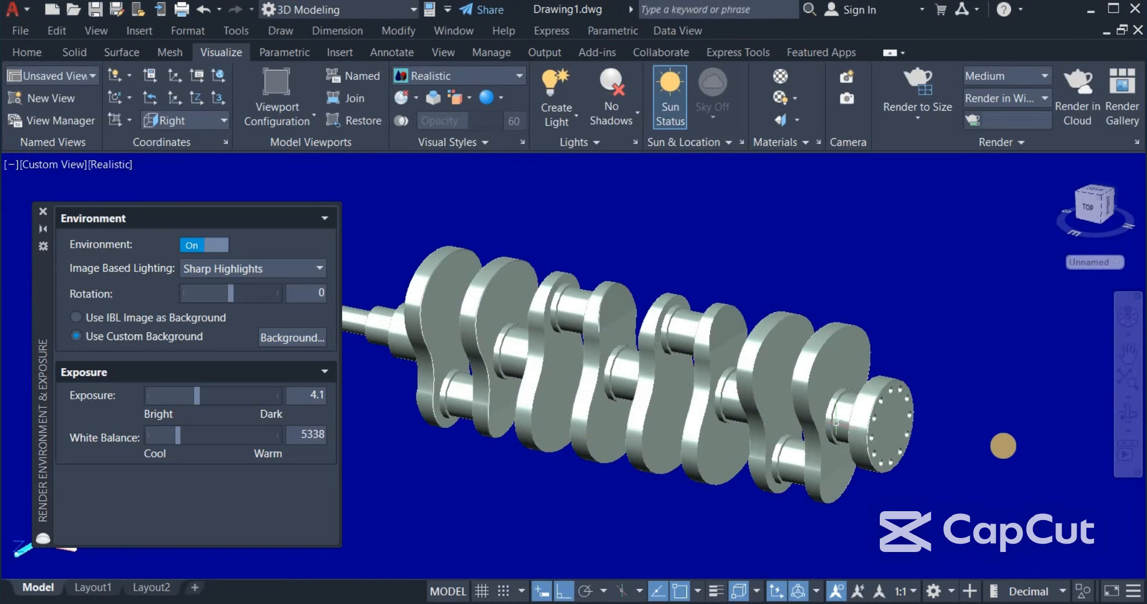
- Close the Render Environment & Exposure palette and orbit the crankshaft to a nearly level lengthwise view that fills the viewport
{"action": "middle_click_drag", "start_coordinate": [1006, 442], "coordinate": [466, 456], "text": "shift"}
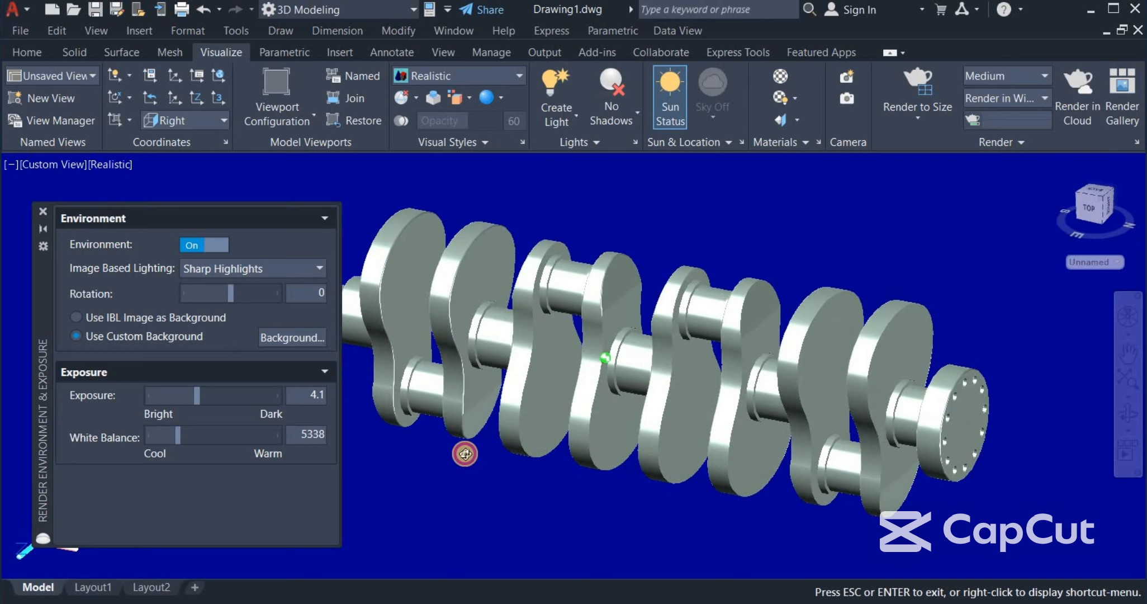
{"action": "left_click", "coordinate": [44, 215]}
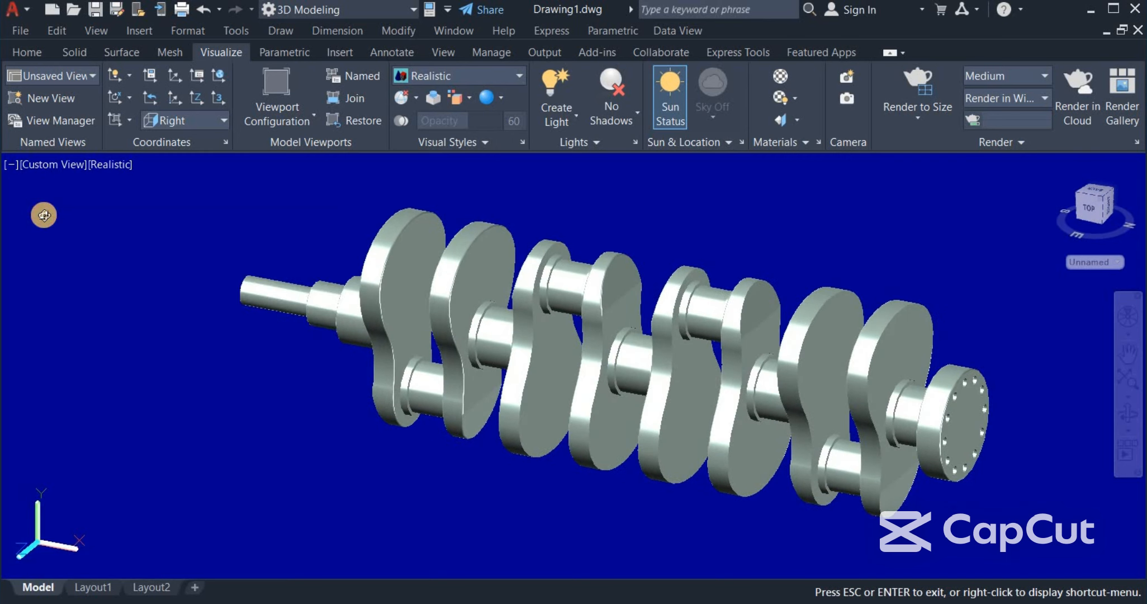
{"action": "middle_click_drag", "start_coordinate": [278, 341], "coordinate": [503, 430], "text": "shift"}
{"action": "scroll", "coordinate": [486, 441], "scroll_direction": "up", "scroll_amount": 5}
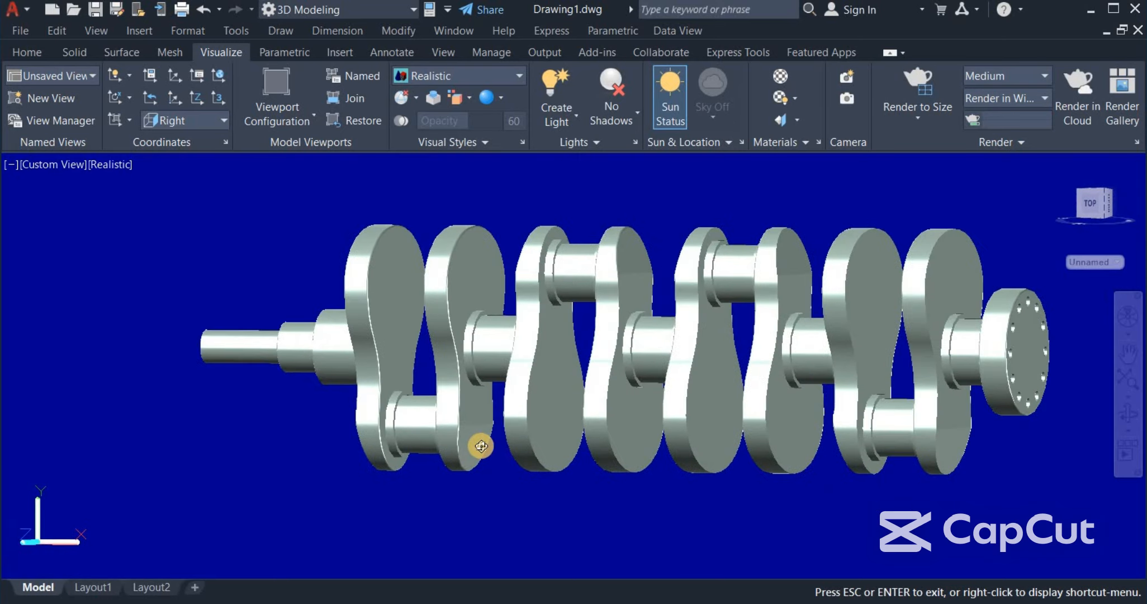
{"action": "left_click_drag", "start_coordinate": [479, 449], "coordinate": [419, 459]}
{"action": "scroll", "coordinate": [376, 426], "scroll_direction": "down", "scroll_amount": 1}
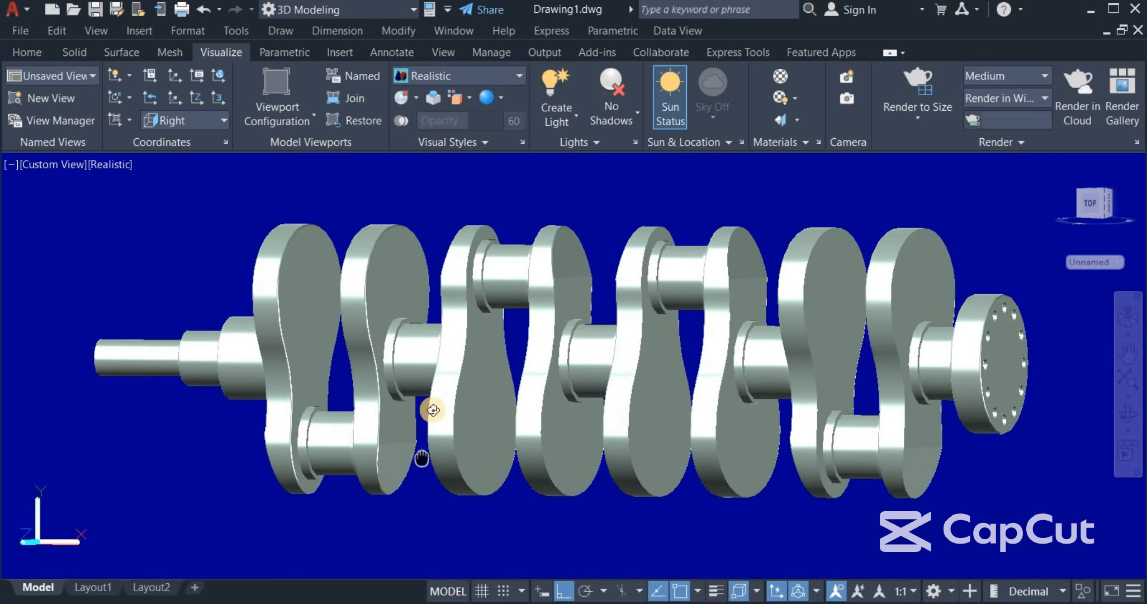
{"action": "right_click", "coordinate": [452, 208]}
{"action": "left_click", "coordinate": [569, 211]}
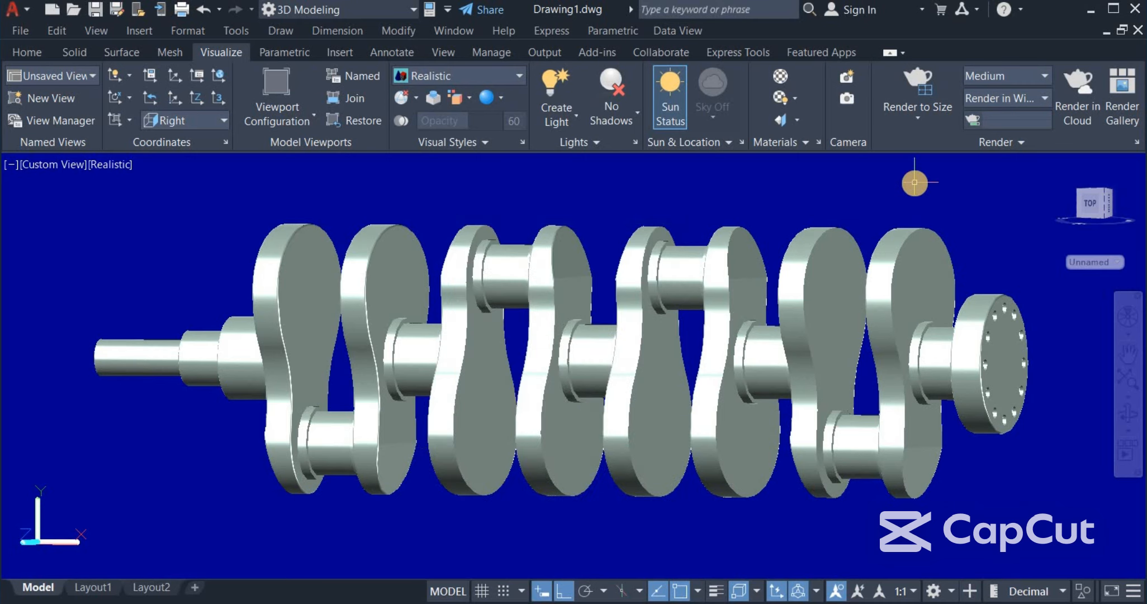